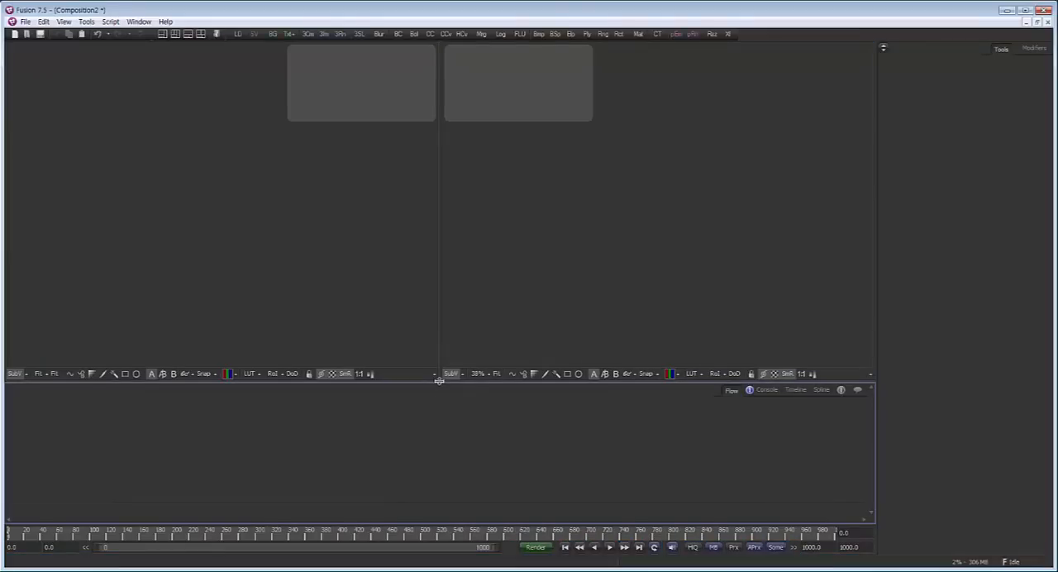
Enlarge the node flow area, add a Background node and display it in the first viewer
{"action": "left_click_drag", "start_coordinate": [439, 380], "coordinate": [439, 332]}
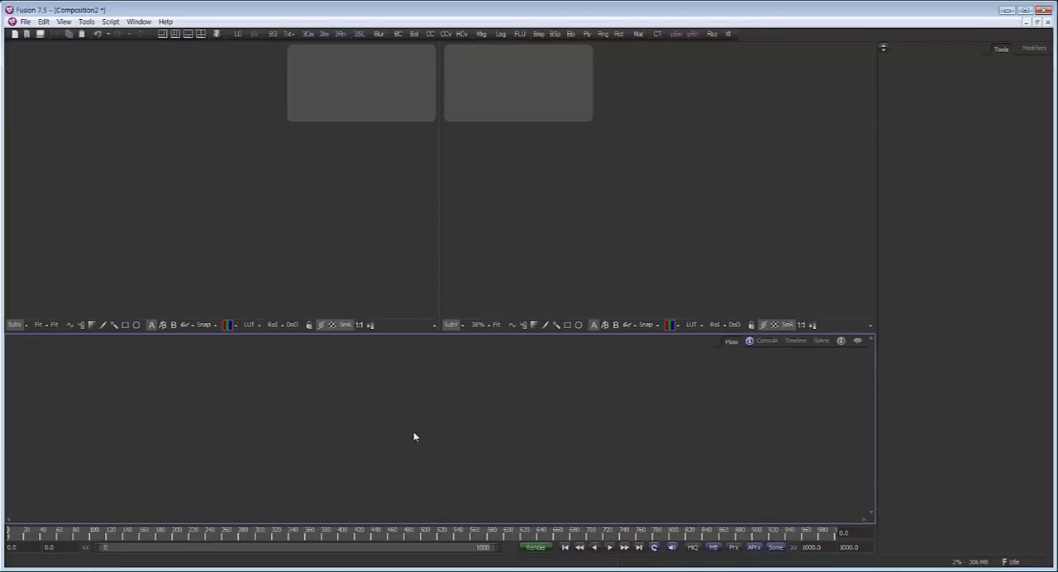
{"action": "left_click", "coordinate": [271, 37]}
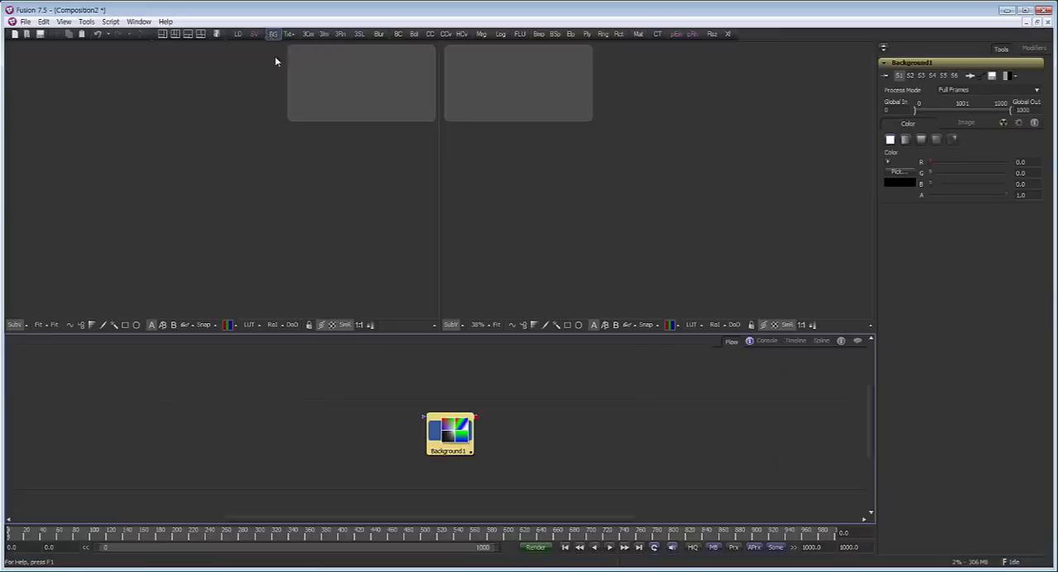
{"action": "left_click_drag", "start_coordinate": [273, 235], "coordinate": [277, 237]}
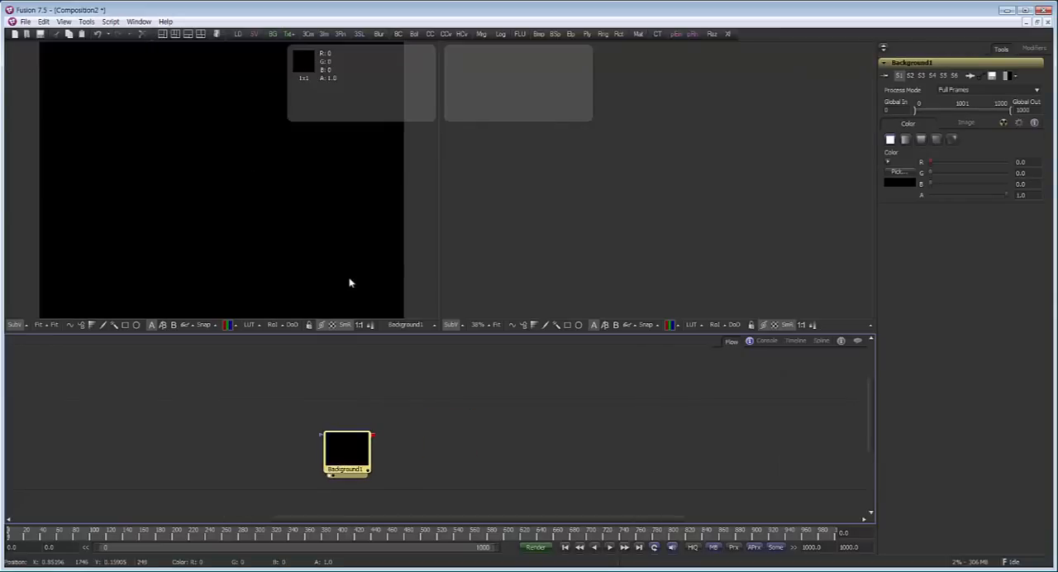
{"action": "left_click_drag", "start_coordinate": [345, 457], "coordinate": [288, 428]}
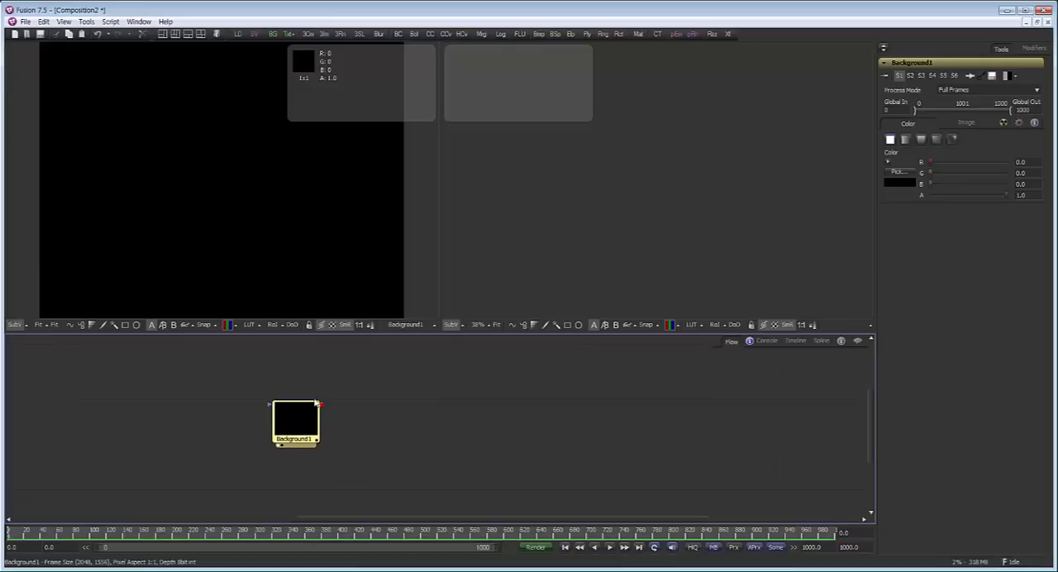
Expand the Background node's colour controls and set its colour Value to 0.5
{"action": "left_click", "coordinate": [888, 161]}
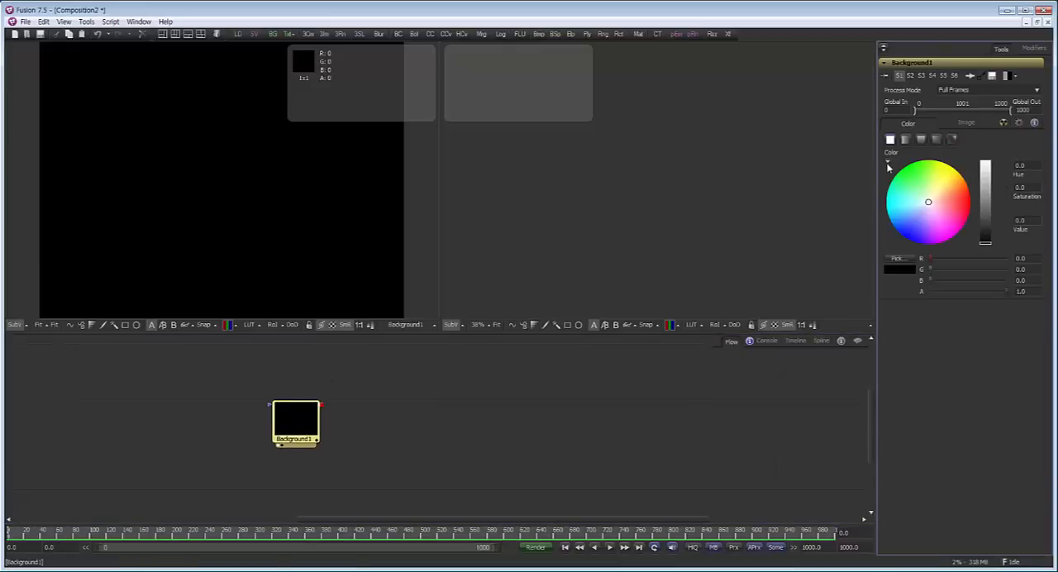
{"action": "left_click_drag", "start_coordinate": [1029, 221], "coordinate": [974, 225]}
{"action": "type", "text": "0.5"}
{"action": "key", "text": "Tab"}
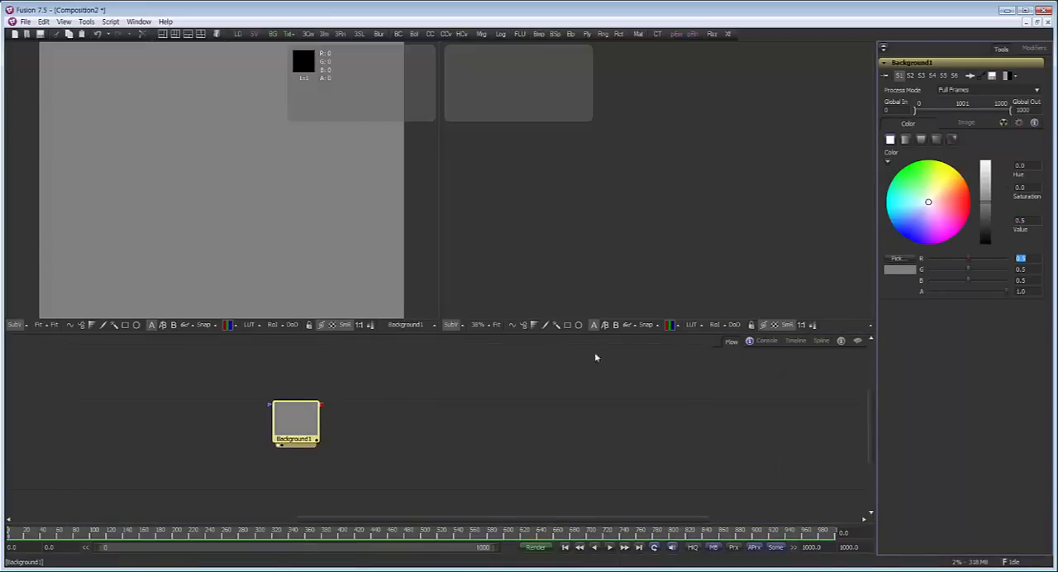
Duplicate the grey Background node, delete the Merge node inserted with the copy, and place the copy directly beneath the original
{"action": "left_click_drag", "start_coordinate": [289, 426], "coordinate": [283, 404]}
{"action": "left_click", "coordinate": [402, 404]}
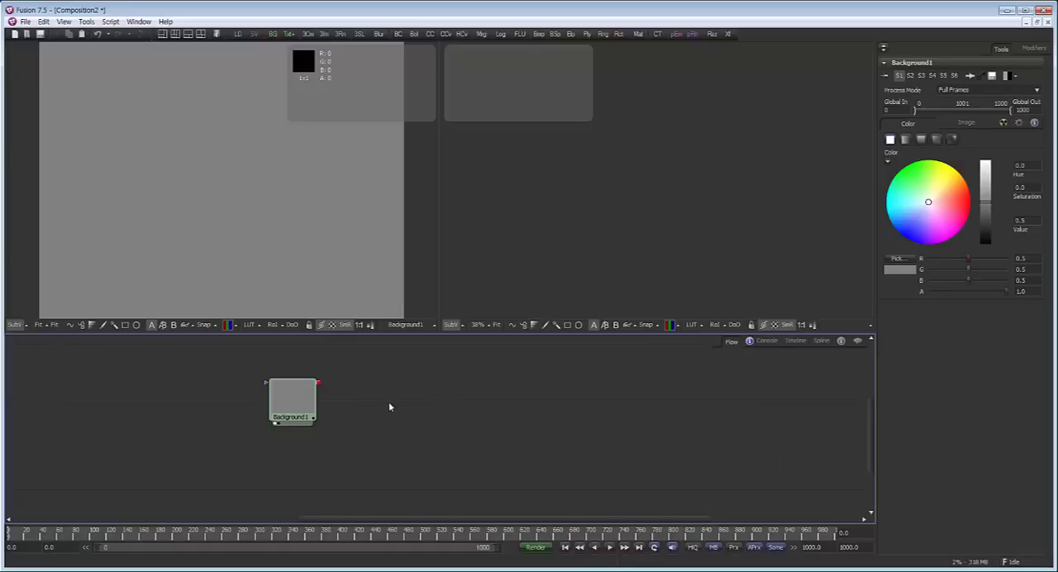
{"action": "left_click_drag", "start_coordinate": [300, 397], "coordinate": [295, 397]}
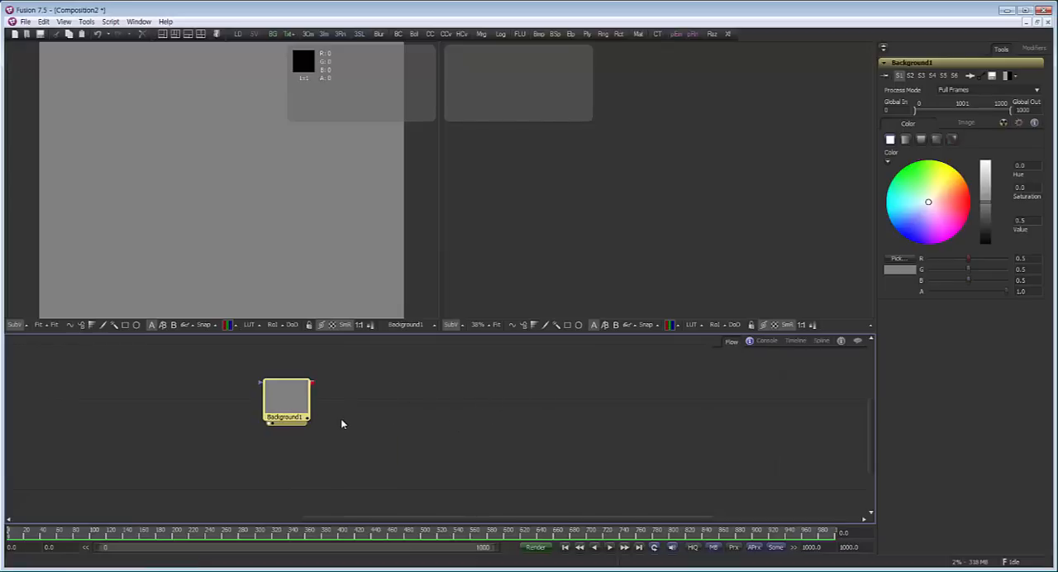
{"action": "key", "text": "ctrl+v"}
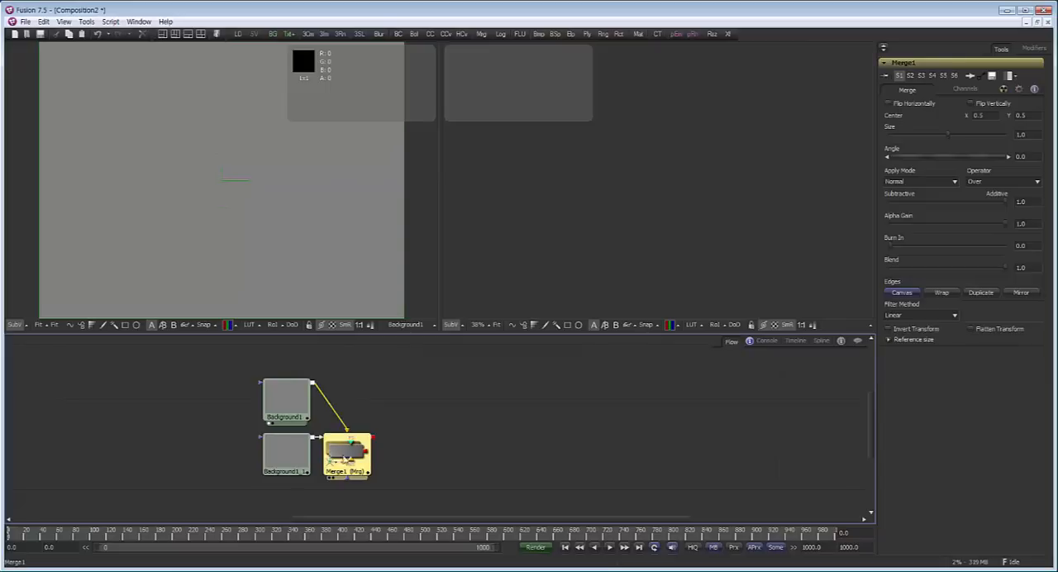
{"action": "left_click_drag", "start_coordinate": [356, 460], "coordinate": [421, 459]}
{"action": "key", "text": "Delete"}
{"action": "left_click", "coordinate": [307, 456]}
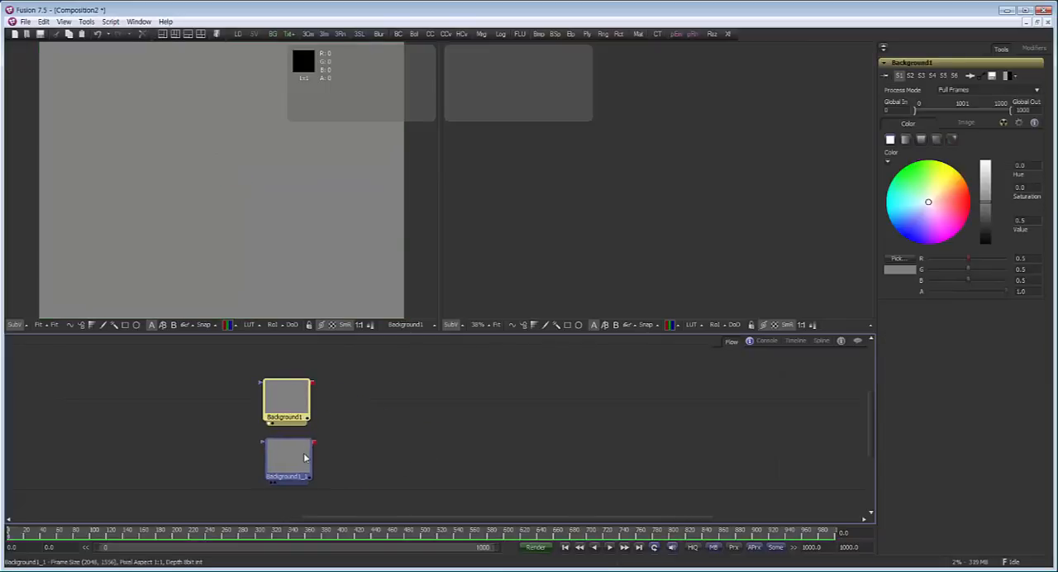
{"action": "left_click", "coordinate": [382, 423]}
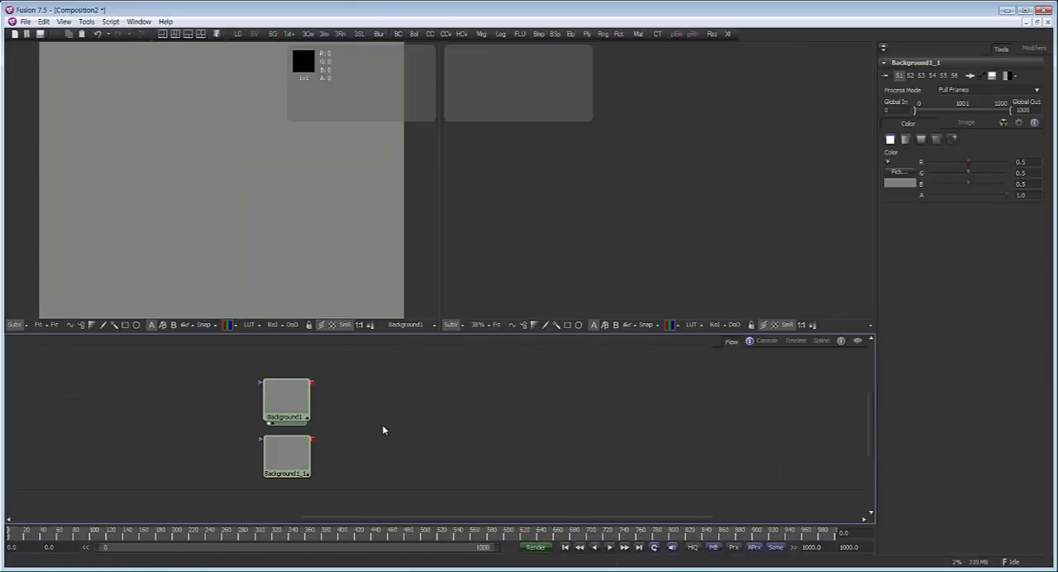
Add a Channel Booleans tool to the flow by searching the tool list for "cha"
{"action": "key", "text": "ctrl+space"}
{"action": "type", "text": "cha"}
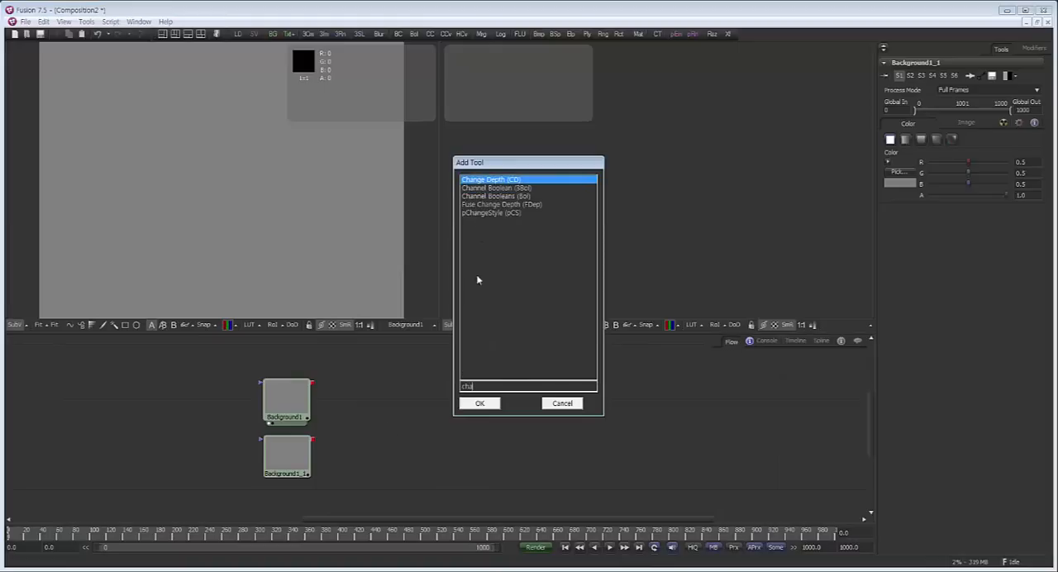
{"action": "left_click", "coordinate": [516, 196]}
{"action": "left_click", "coordinate": [489, 405]}
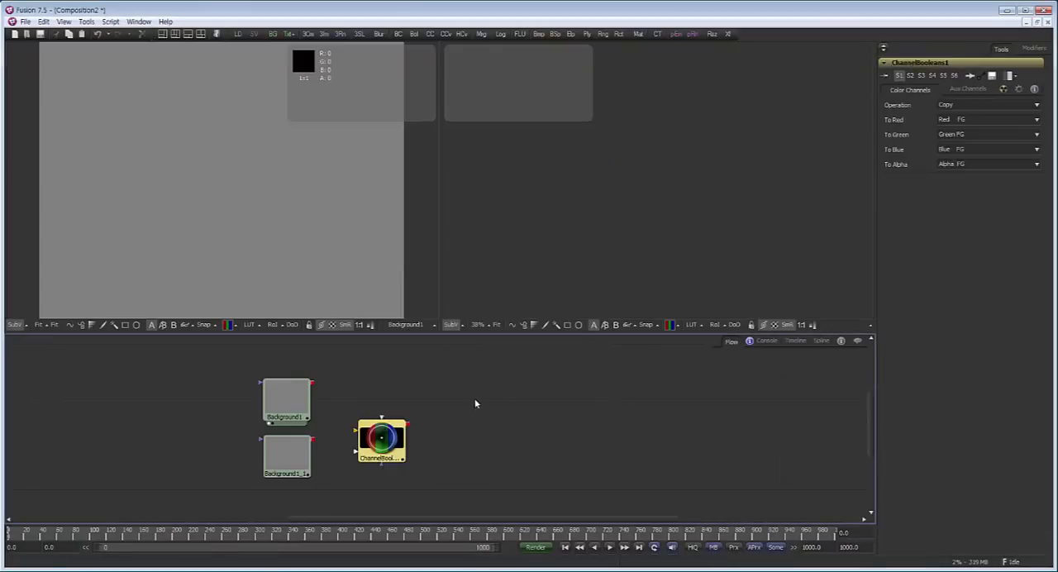
Connect the original Background as background and its copy as foreground of Channel Booleans, and display the result in the first viewer
{"action": "left_click_drag", "start_coordinate": [314, 385], "coordinate": [363, 418]}
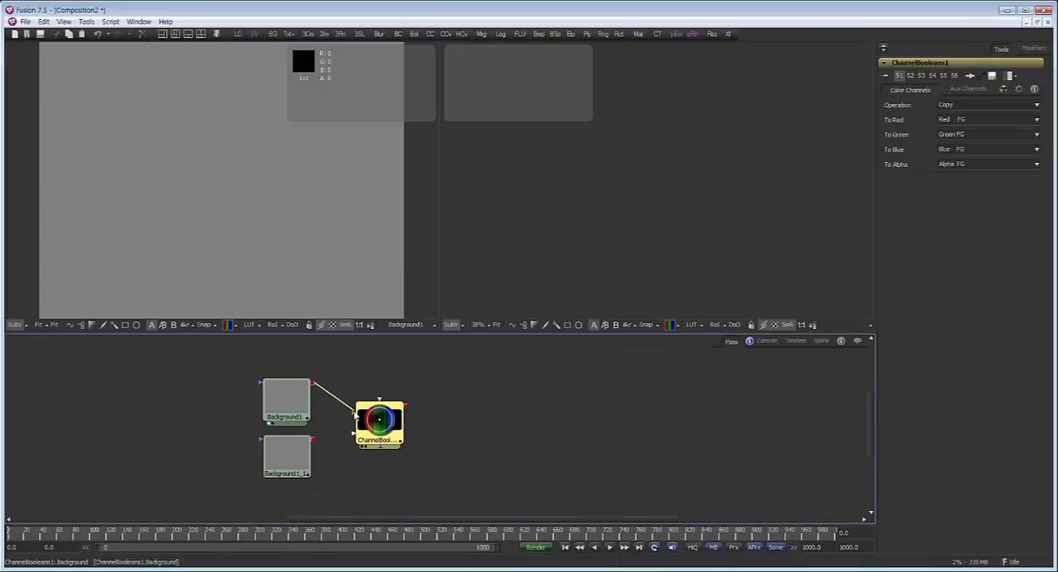
{"action": "left_click_drag", "start_coordinate": [313, 439], "coordinate": [380, 404]}
{"action": "left_click_drag", "start_coordinate": [379, 415], "coordinate": [273, 228]}
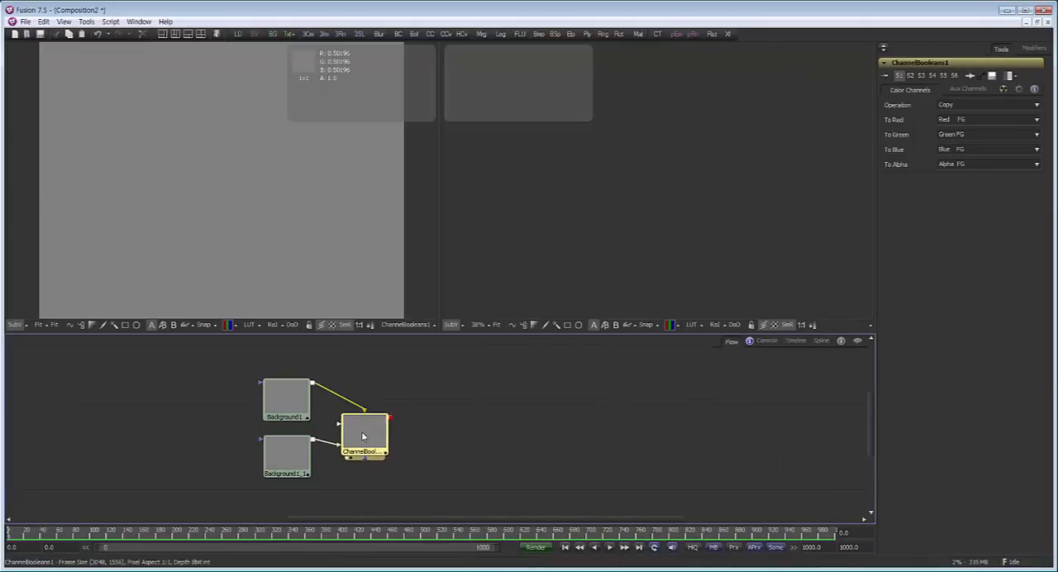
{"action": "left_click_drag", "start_coordinate": [362, 431], "coordinate": [370, 425]}
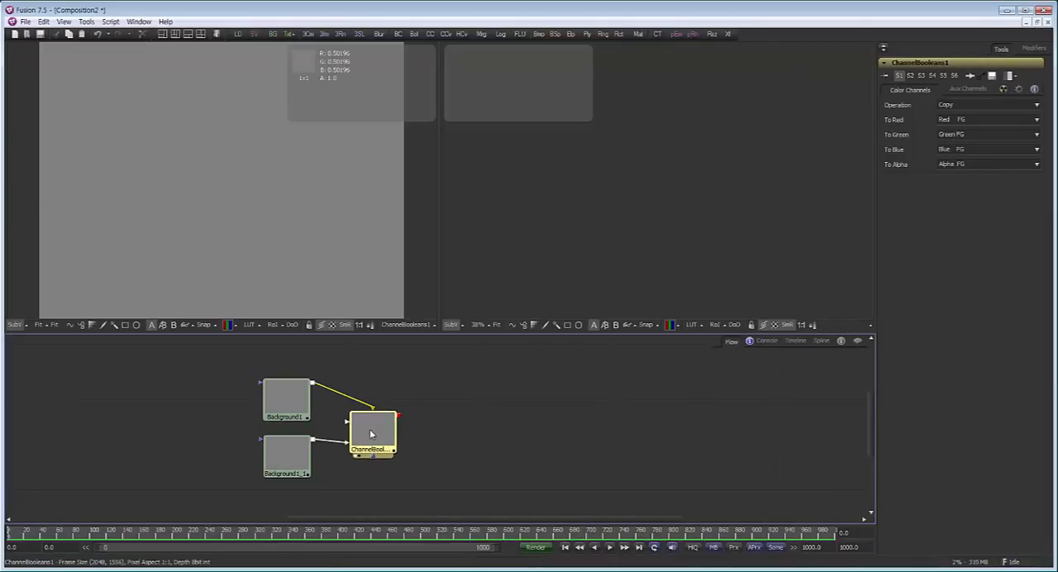
Set the Channel Booleans operation to Add and compare its result with the original Background in the first viewer
{"action": "left_click", "coordinate": [958, 106]}
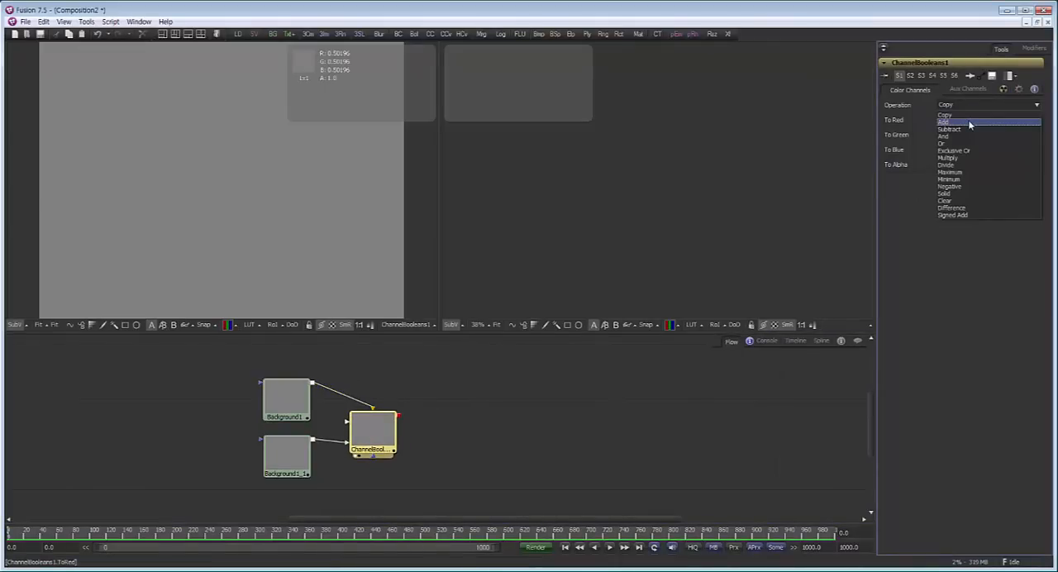
{"action": "left_click", "coordinate": [969, 122]}
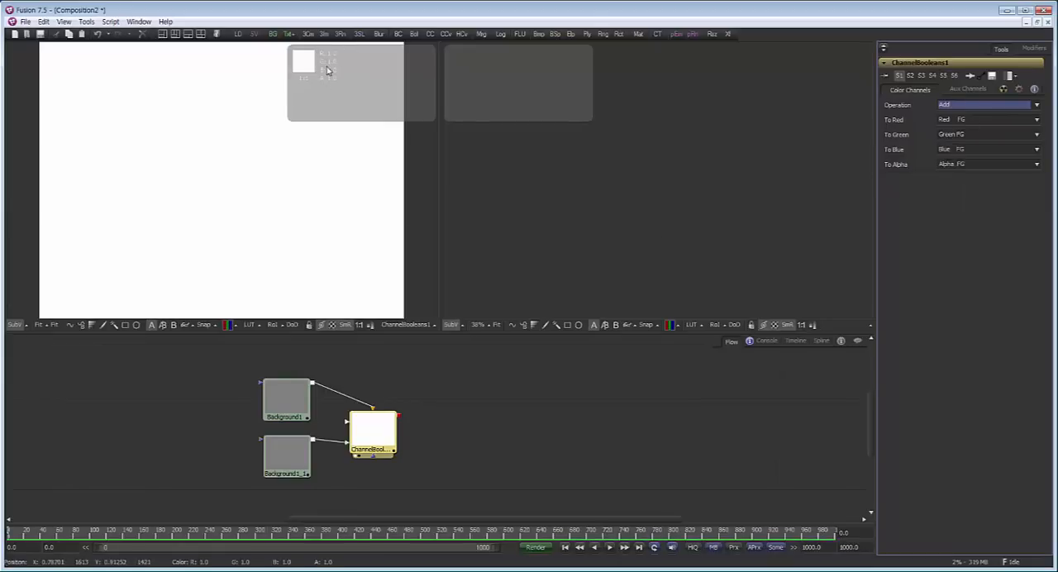
{"action": "left_click_drag", "start_coordinate": [287, 399], "coordinate": [268, 236]}
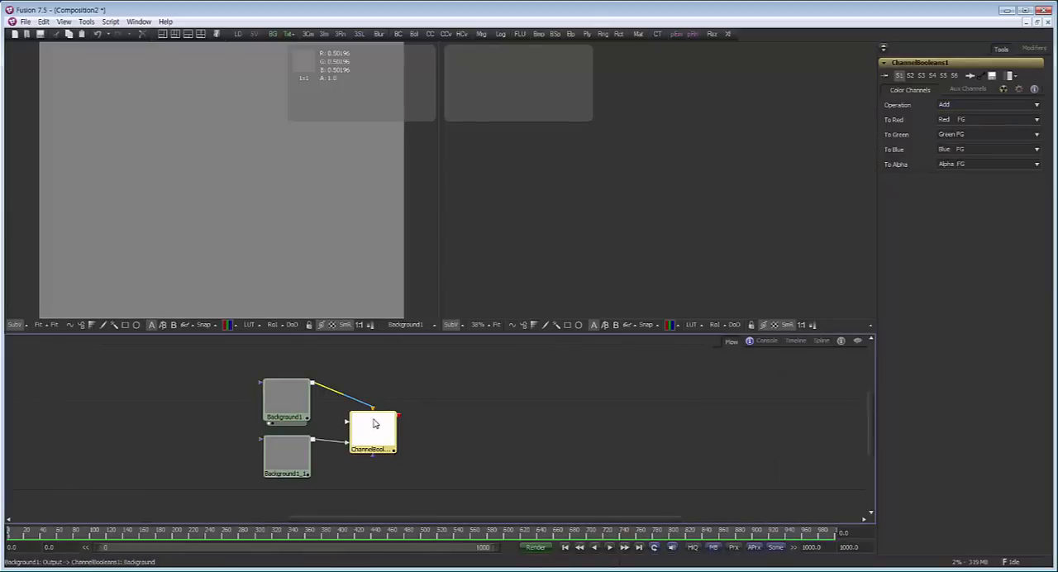
{"action": "left_click_drag", "start_coordinate": [373, 424], "coordinate": [305, 181]}
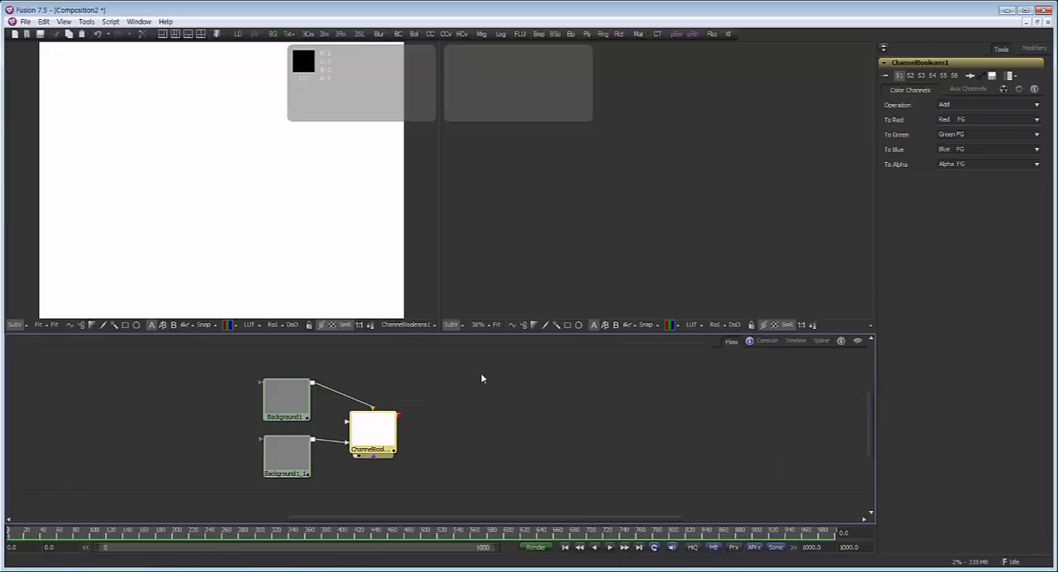
Compare the Add result with the non-linear and linear workflow examples in linear_nonlinear.PNG, opened in Windows Photo Viewer
{"action": "left_click", "coordinate": [419, 570]}
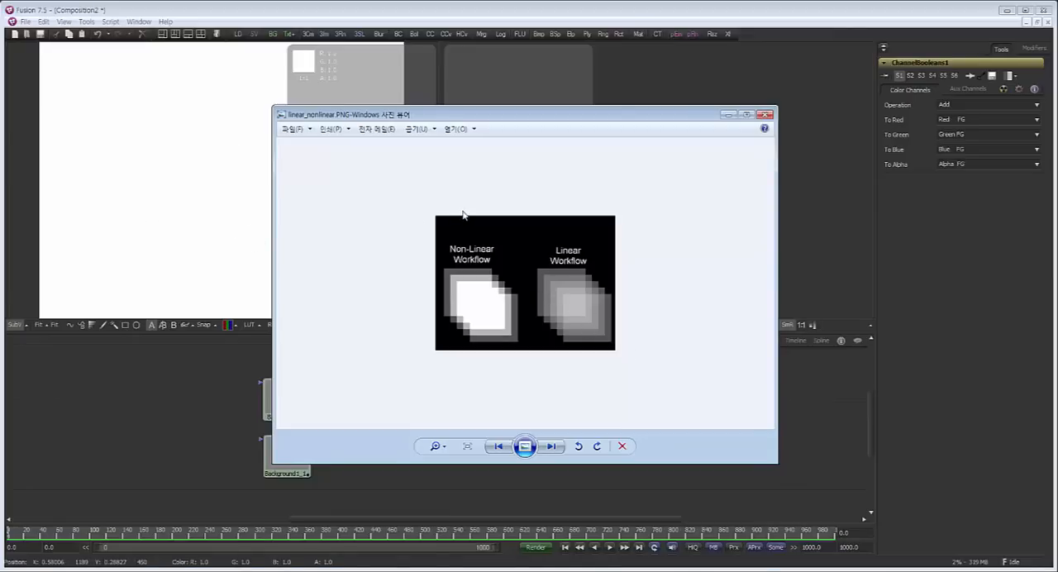
{"action": "left_click", "coordinate": [727, 115]}
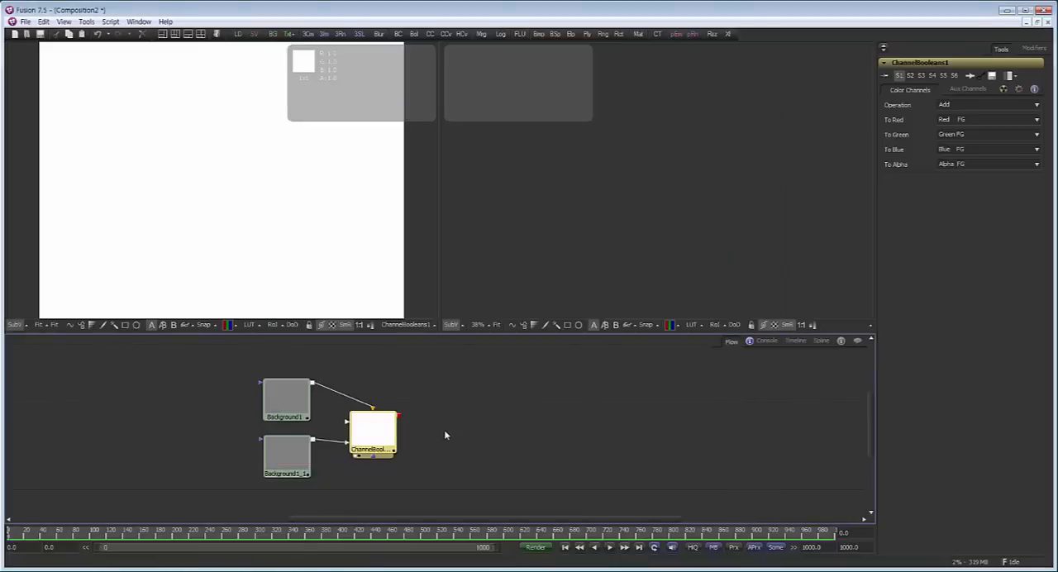
{"action": "left_click_drag", "start_coordinate": [379, 433], "coordinate": [385, 431]}
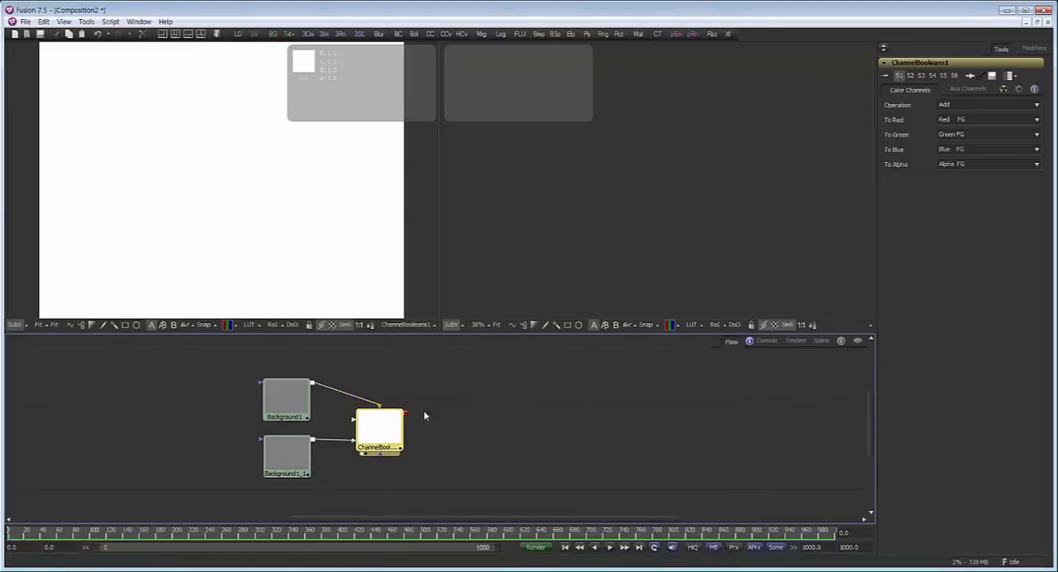
{"action": "left_click", "coordinate": [289, 394]}
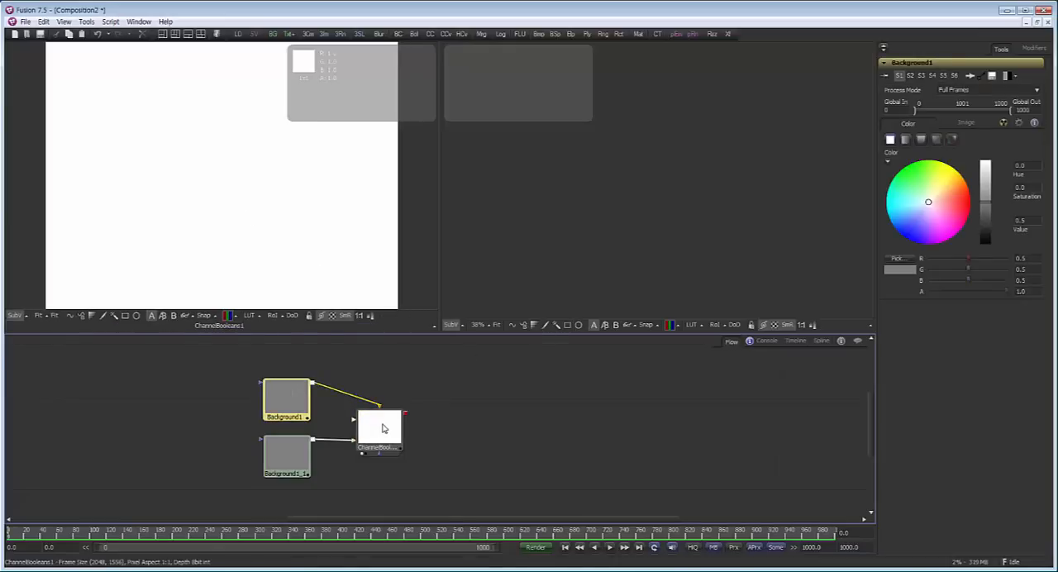
{"action": "left_click_drag", "start_coordinate": [370, 434], "coordinate": [389, 402]}
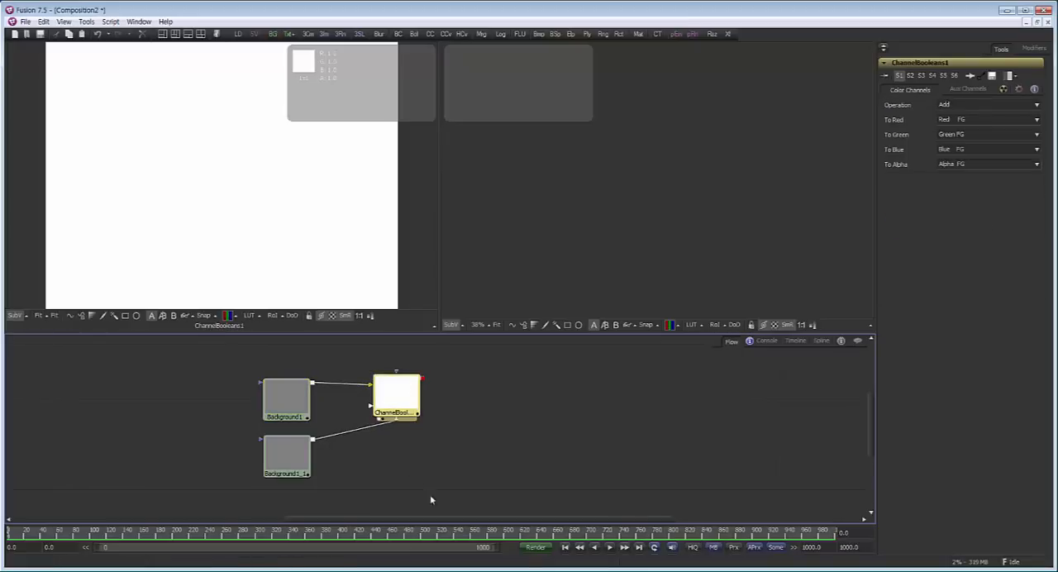
{"action": "key", "text": "alt+Tab"}
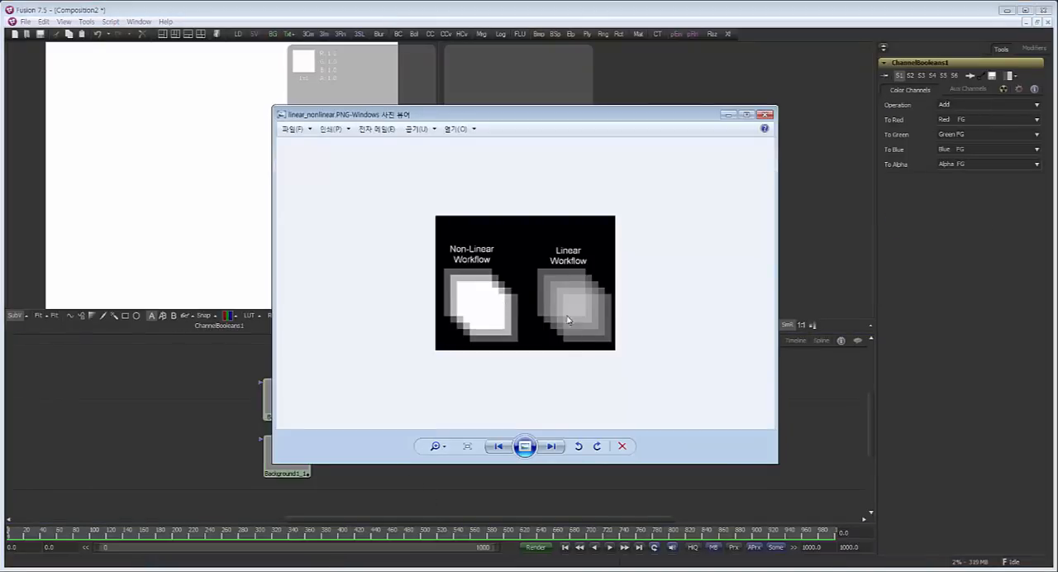
{"action": "left_click", "coordinate": [727, 115]}
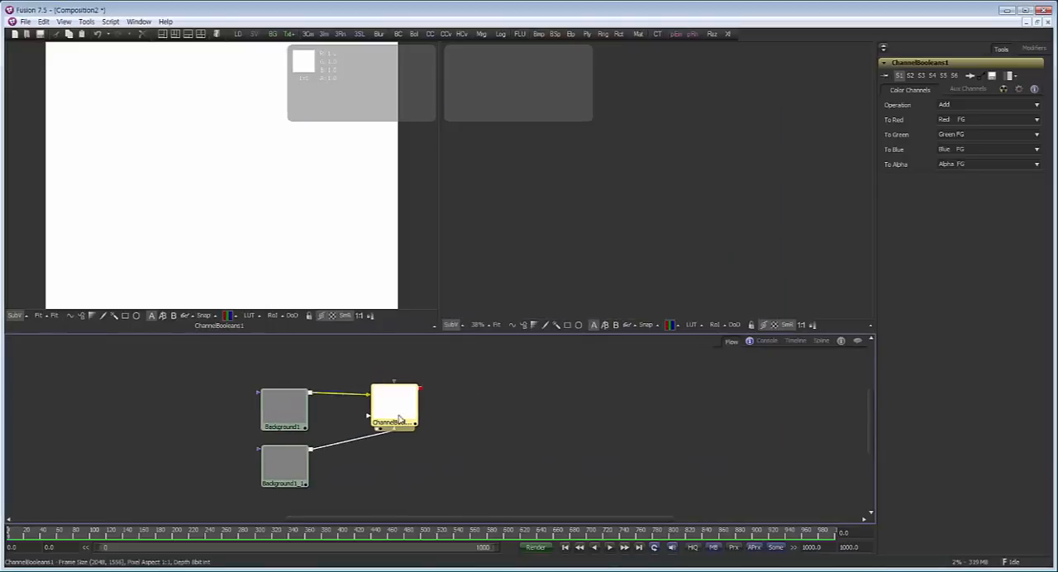
Move Channel Booleans level with the copied Background, shift the original Background slightly up, and check the original's colour Value
{"action": "left_click_drag", "start_coordinate": [396, 405], "coordinate": [402, 438]}
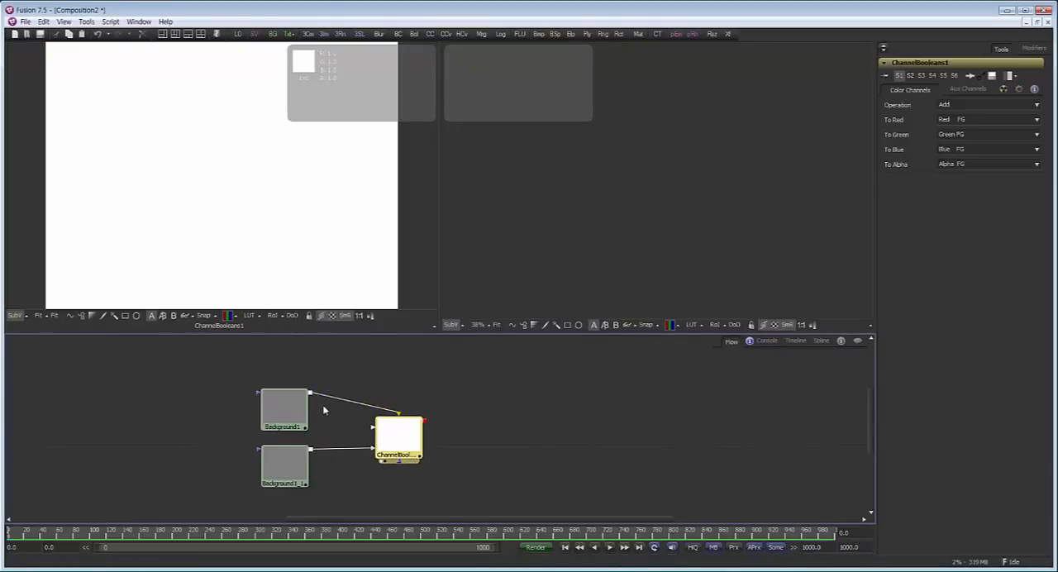
{"action": "left_click_drag", "start_coordinate": [290, 407], "coordinate": [295, 409]}
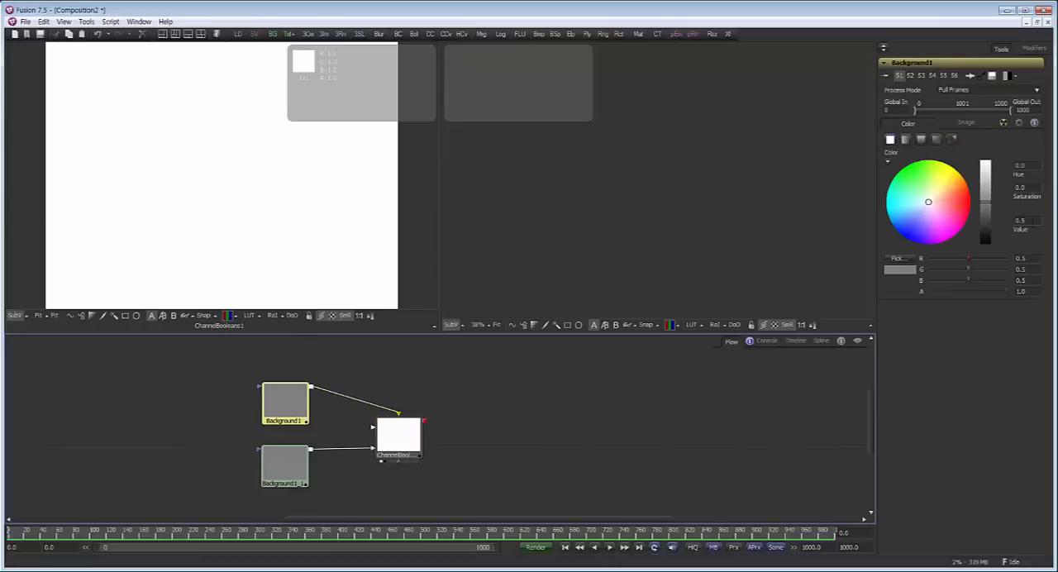
{"action": "double_click", "coordinate": [1024, 221]}
{"action": "key", "text": "Return"}
{"action": "left_click_drag", "start_coordinate": [282, 409], "coordinate": [286, 405]}
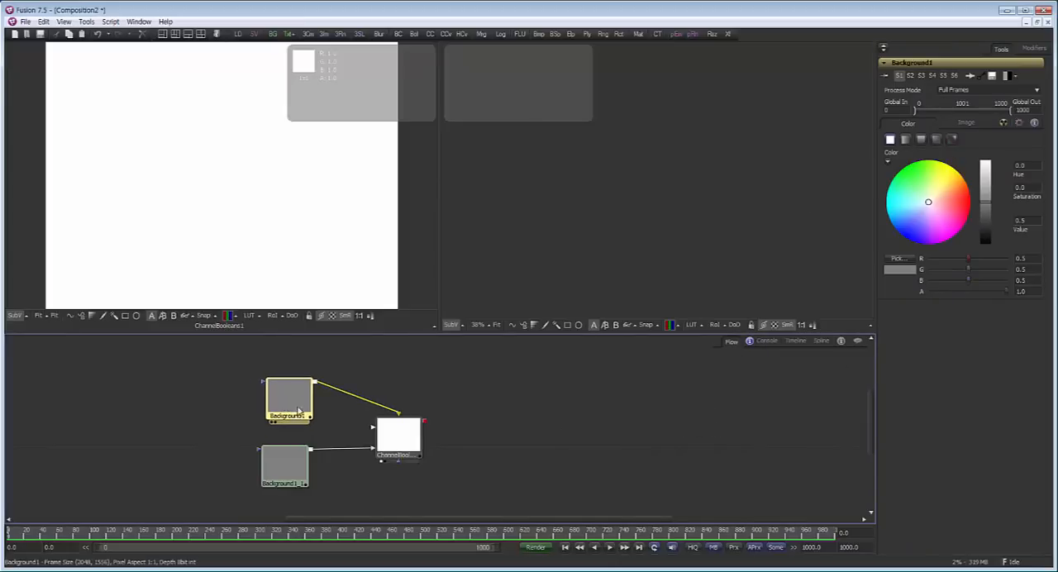
In the original Background's image settings, set the source gamma curve type to Space with sRGB and enable Remove Curve
{"action": "left_click", "coordinate": [965, 123]}
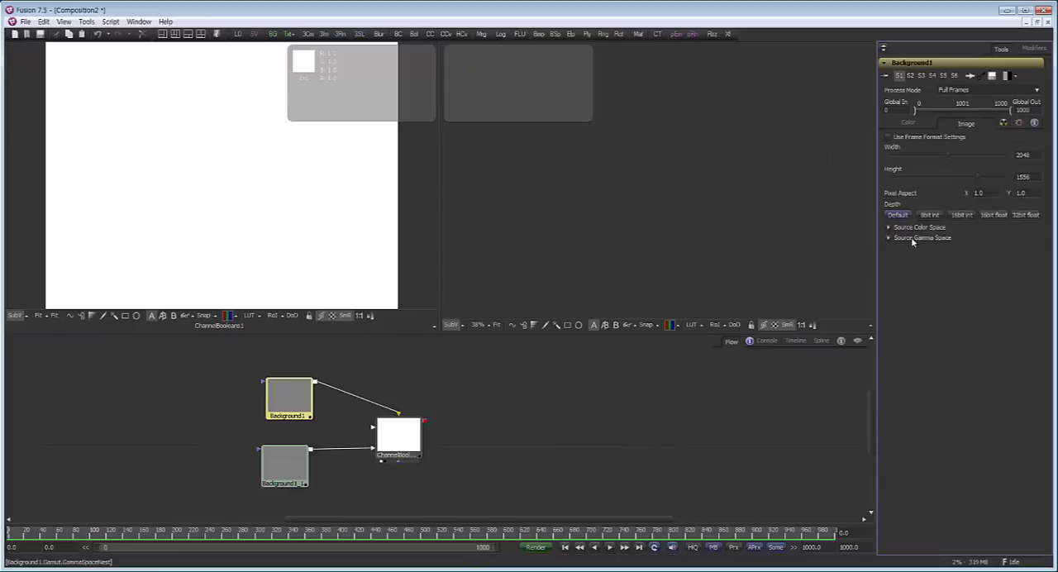
{"action": "left_click", "coordinate": [889, 239]}
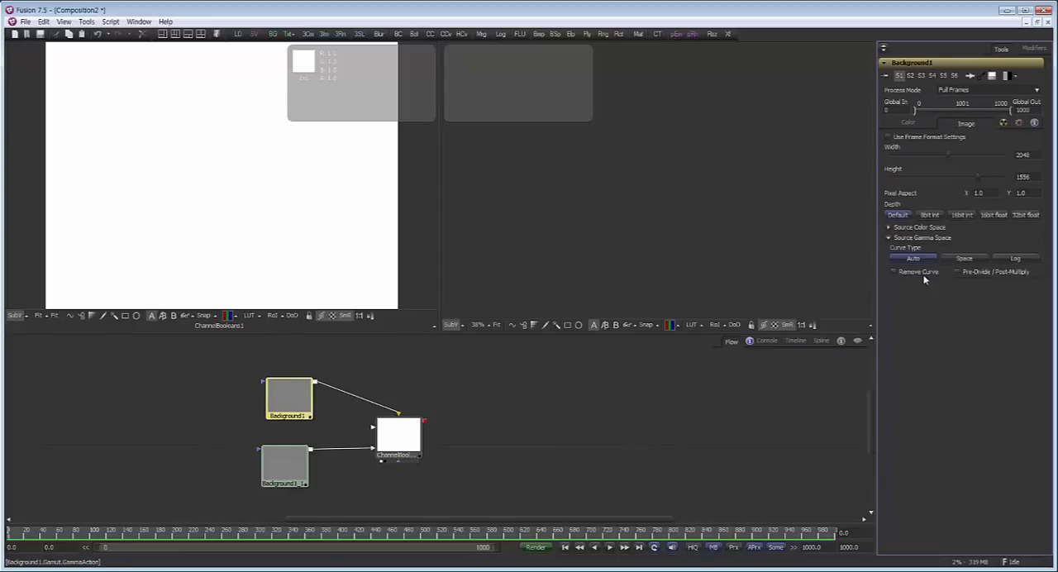
{"action": "left_click", "coordinate": [966, 259]}
{"action": "left_click", "coordinate": [955, 371]}
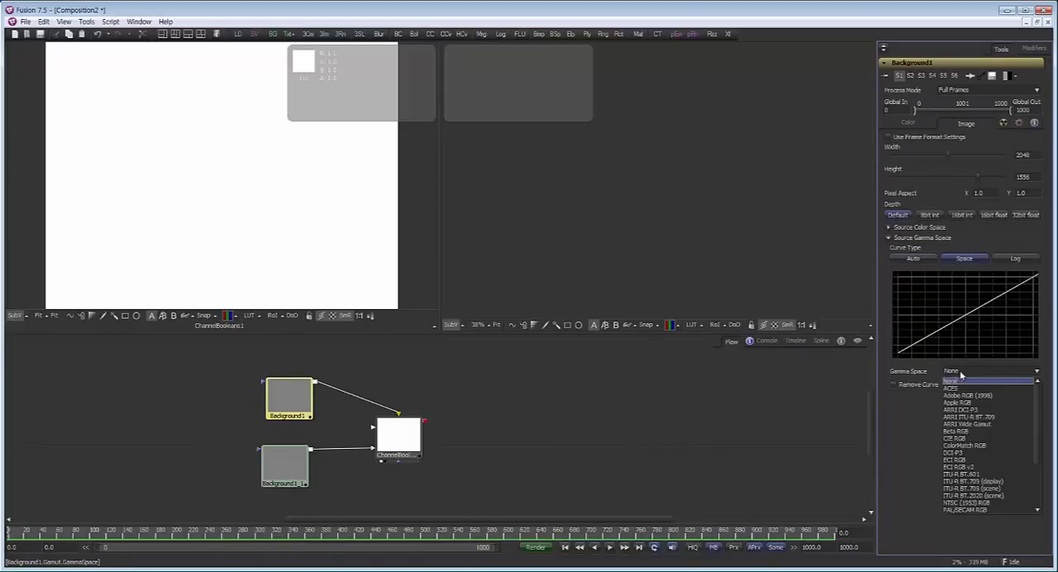
{"action": "scroll", "coordinate": [978, 496], "scroll_direction": "down", "scroll_amount": 2}
{"action": "left_click", "coordinate": [967, 502]}
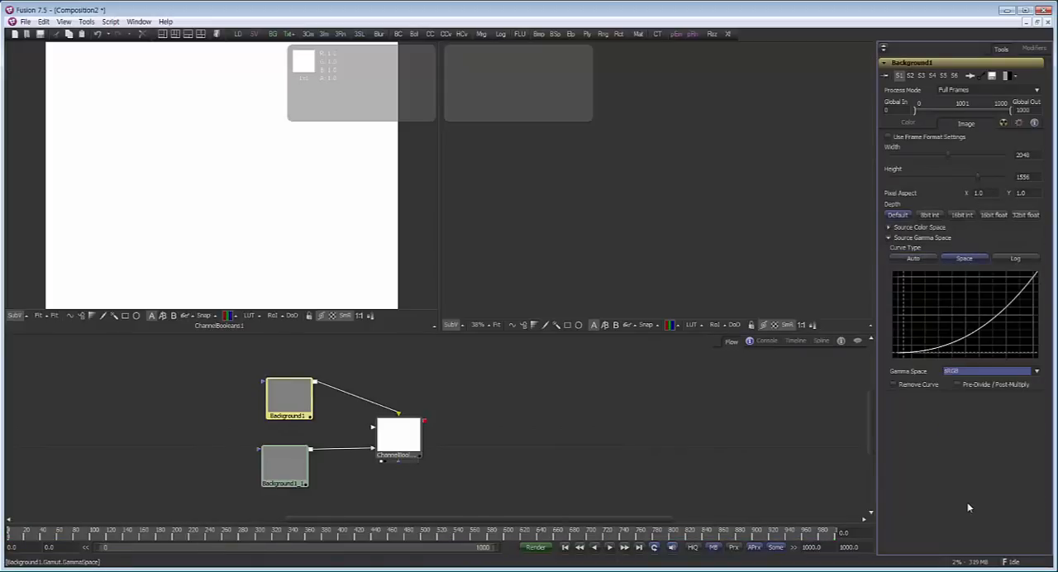
{"action": "left_click", "coordinate": [893, 384]}
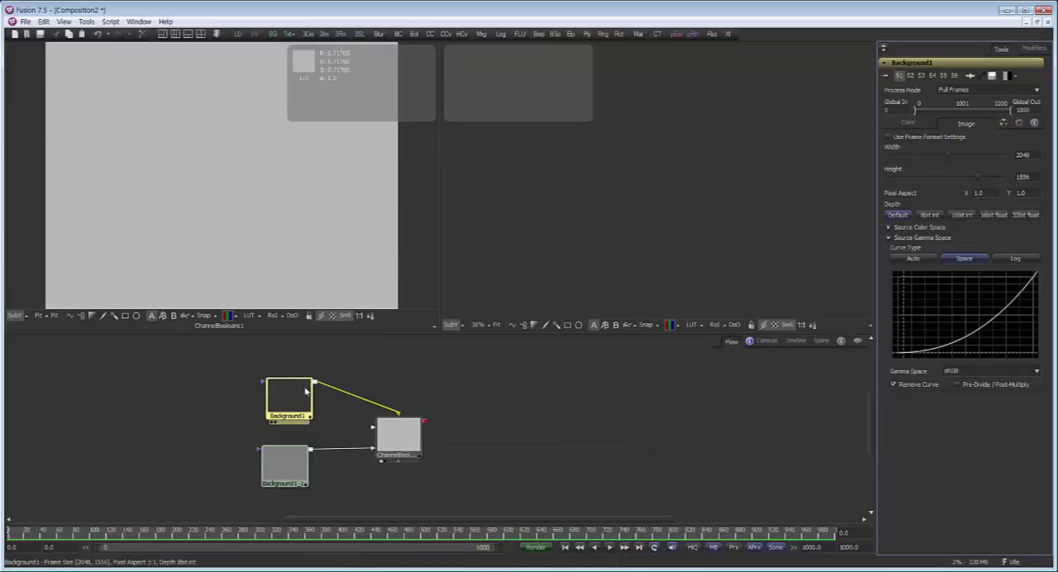
Show the original Background in the first viewer, align the copied Background beneath it, and move Channel Booleans slightly right and down
{"action": "key", "text": "1"}
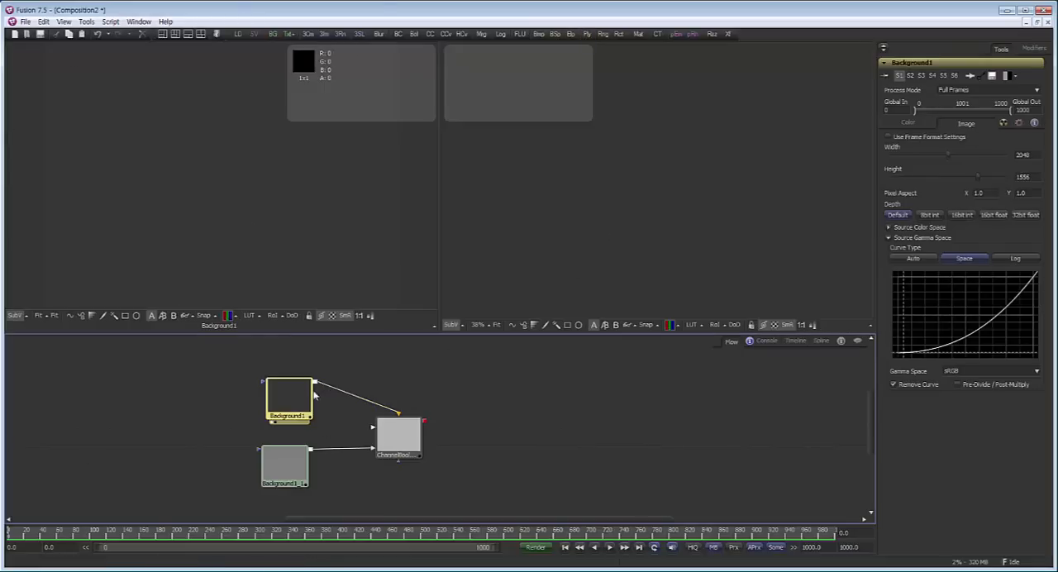
{"action": "left_click_drag", "start_coordinate": [299, 401], "coordinate": [296, 400]}
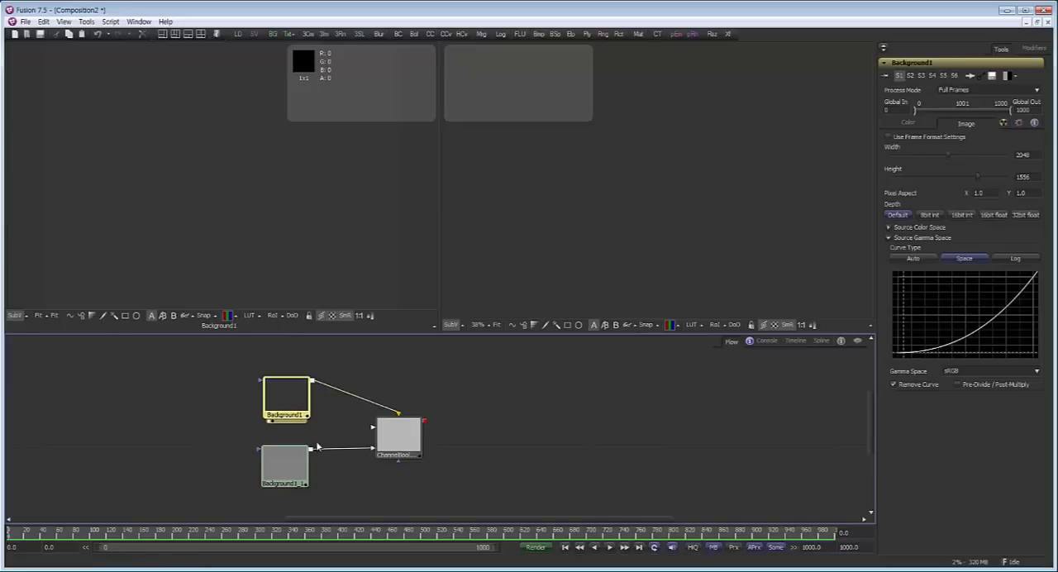
{"action": "left_click", "coordinate": [293, 470]}
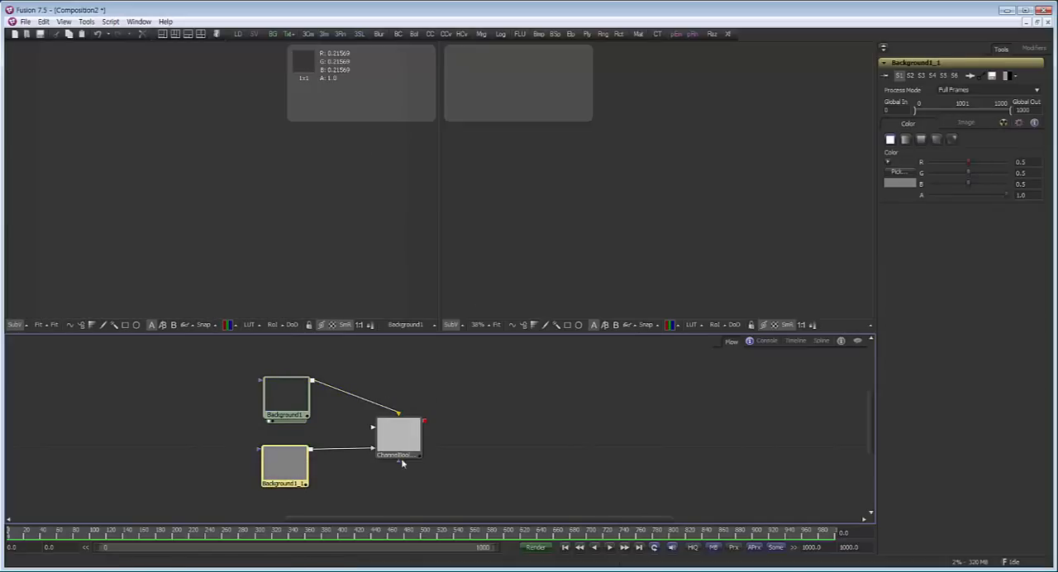
{"action": "left_click_drag", "start_coordinate": [402, 435], "coordinate": [420, 450]}
{"action": "left_click_drag", "start_coordinate": [297, 463], "coordinate": [293, 456]}
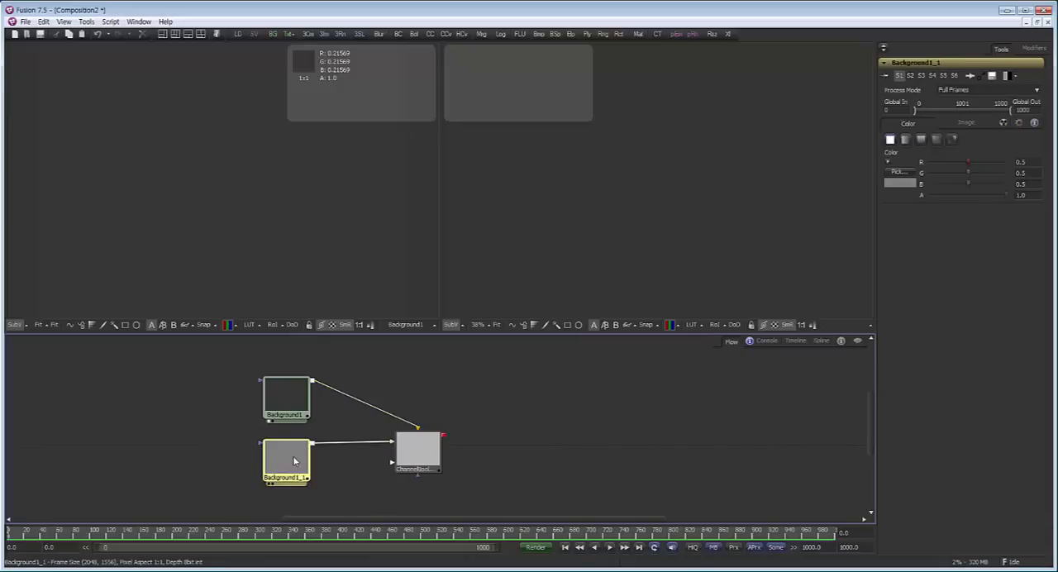
In the copied Background's image settings, set the source gamma curve type to Space with sRGB and enable Remove Curve
{"action": "left_click", "coordinate": [964, 125]}
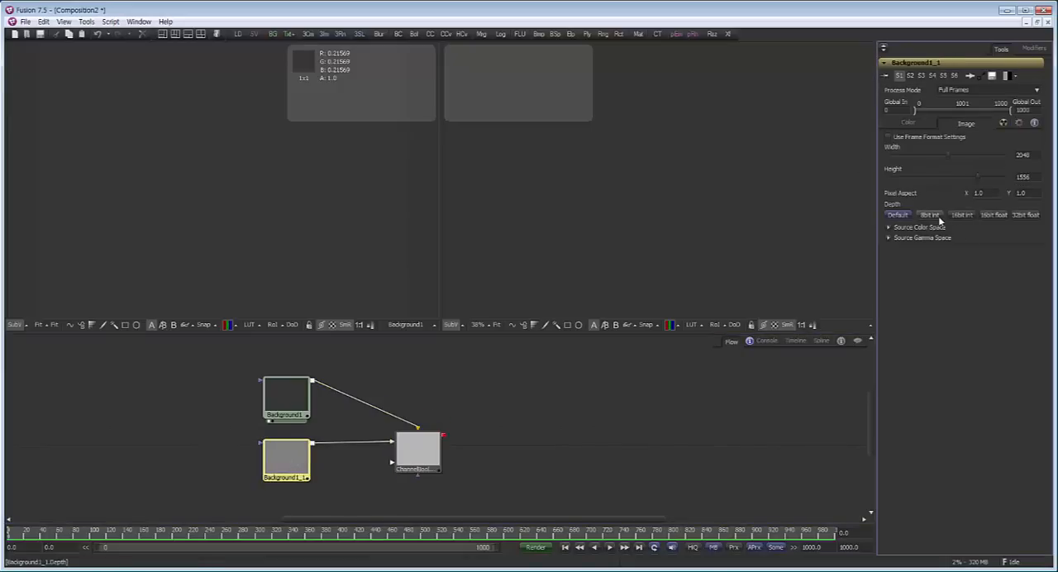
{"action": "left_click", "coordinate": [910, 238]}
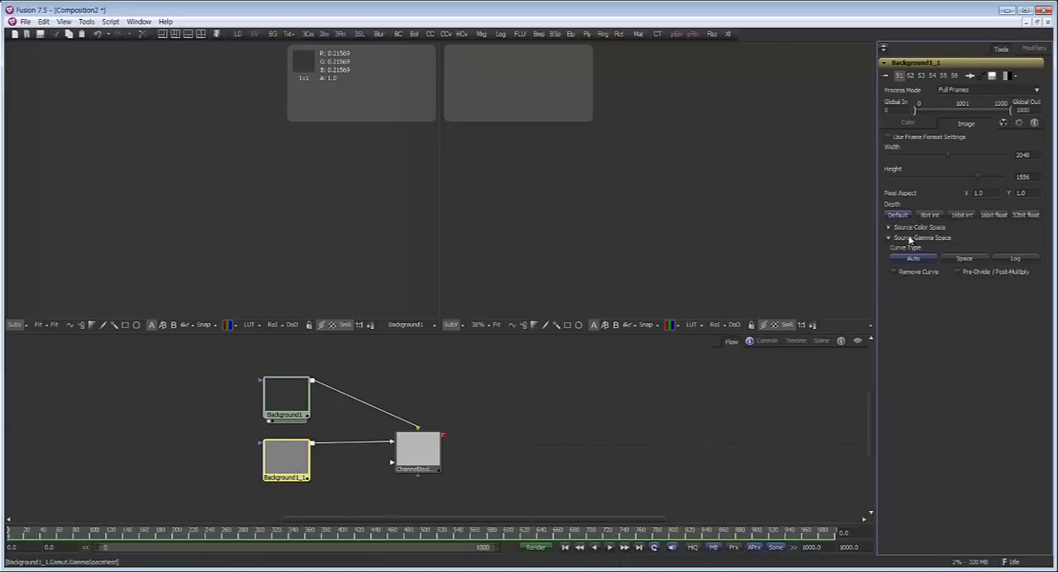
{"action": "left_click", "coordinate": [959, 259]}
{"action": "left_click", "coordinate": [957, 372]}
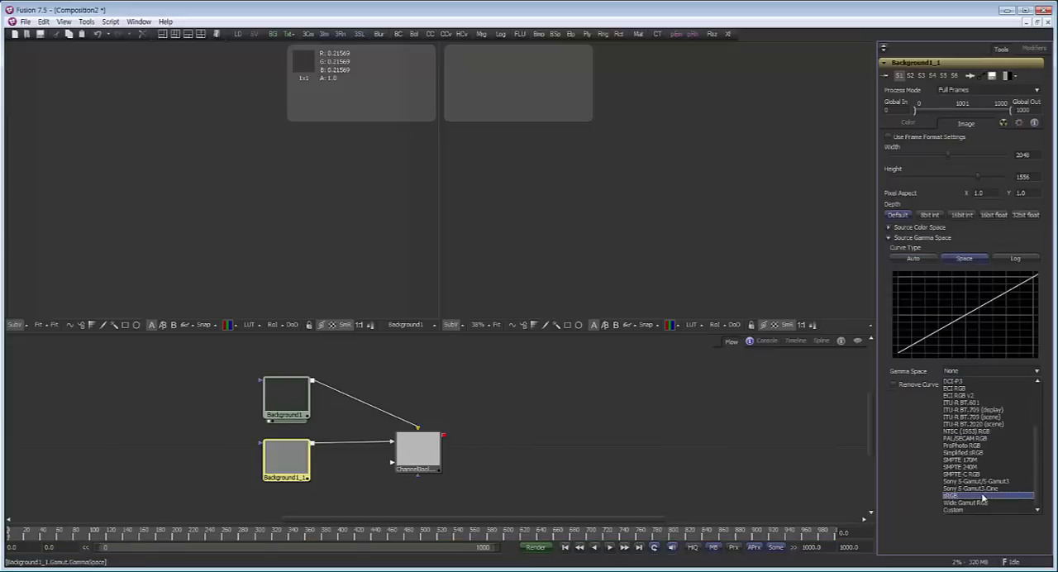
{"action": "left_click", "coordinate": [983, 497]}
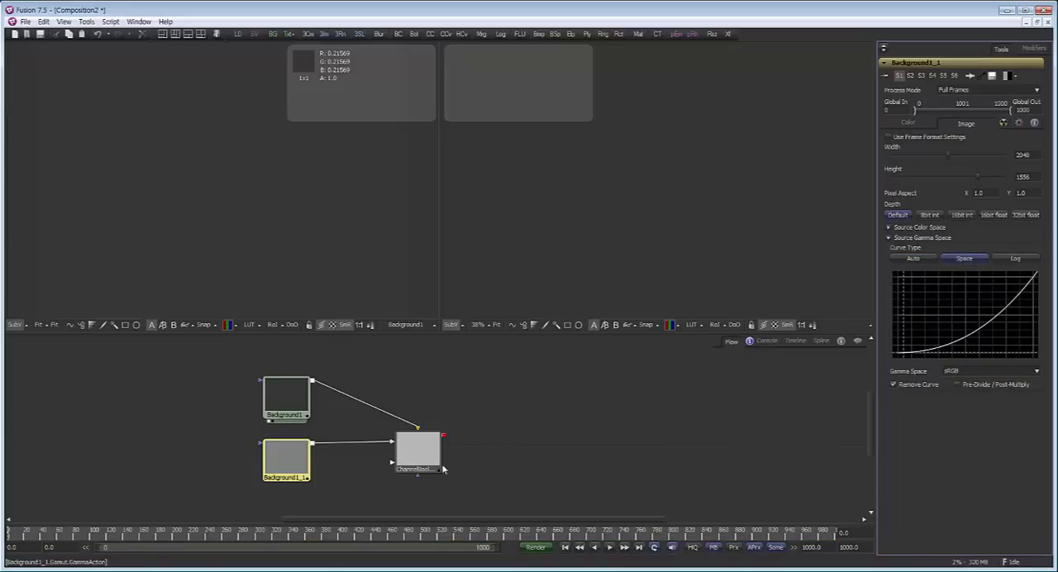
Check the copied Background in the first viewer and compare the Channel Booleans result with the original Background there
{"action": "left_click", "coordinate": [288, 459]}
{"action": "key", "text": "1"}
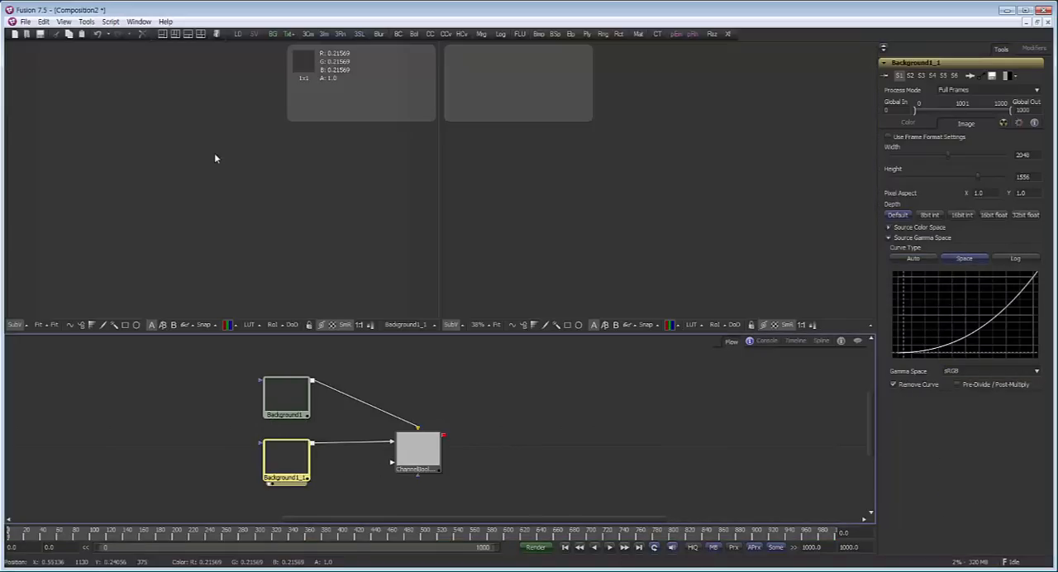
{"action": "left_click_drag", "start_coordinate": [439, 383], "coordinate": [369, 404]}
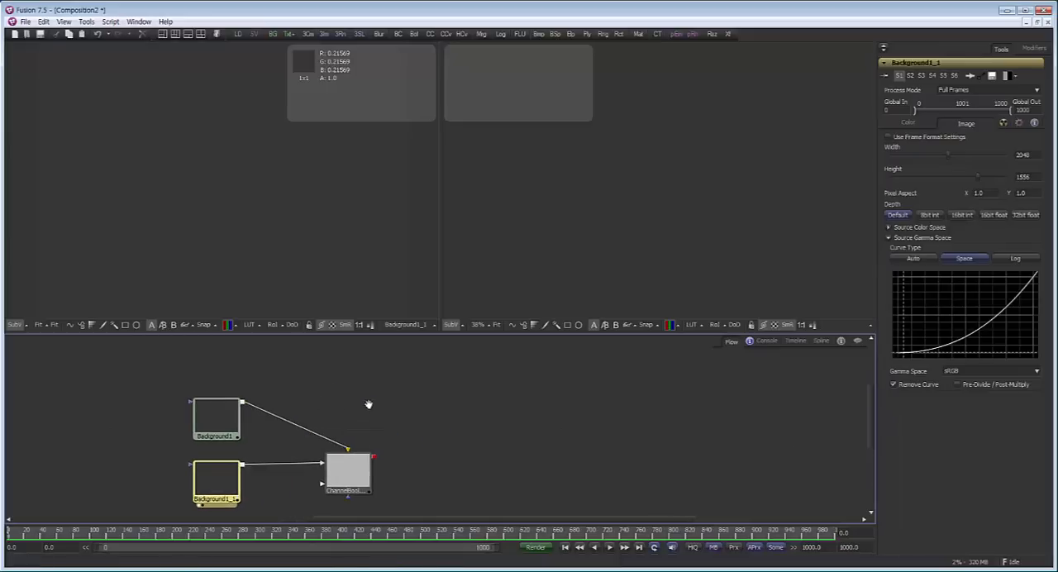
{"action": "left_click", "coordinate": [351, 475]}
{"action": "key", "text": "1"}
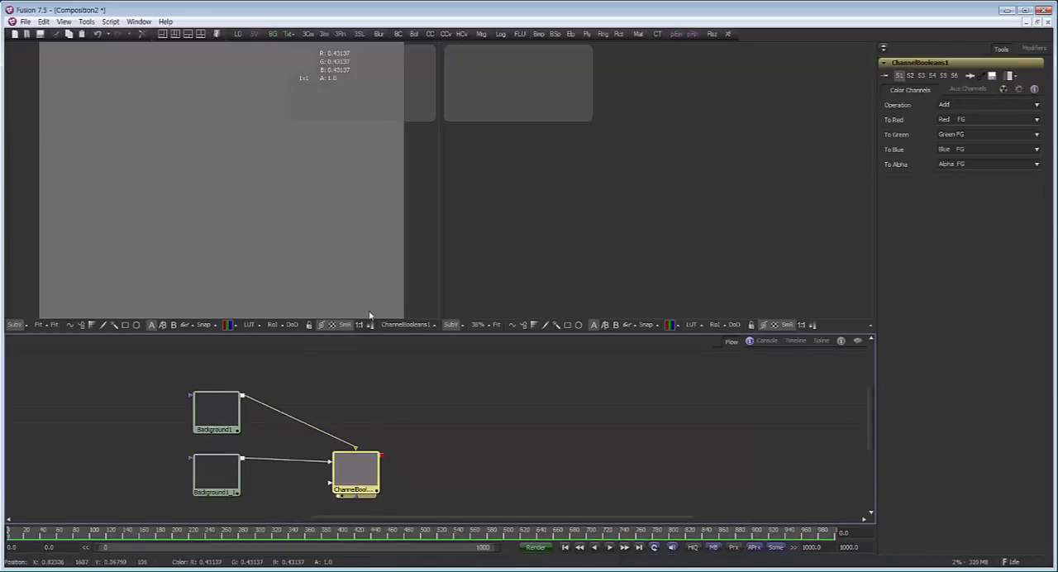
{"action": "left_click_drag", "start_coordinate": [217, 411], "coordinate": [217, 198]}
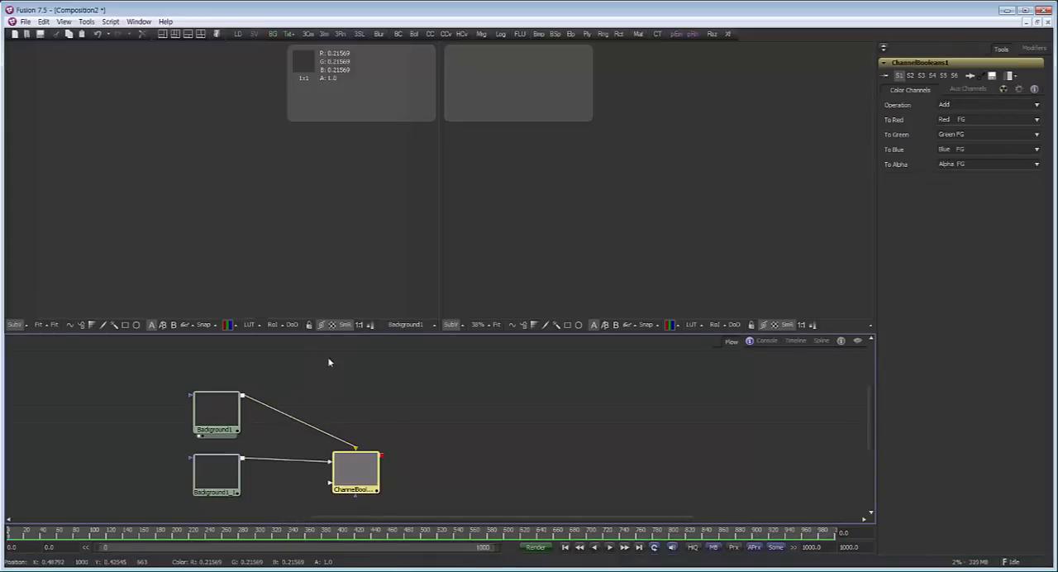
{"action": "left_click_drag", "start_coordinate": [355, 465], "coordinate": [266, 104]}
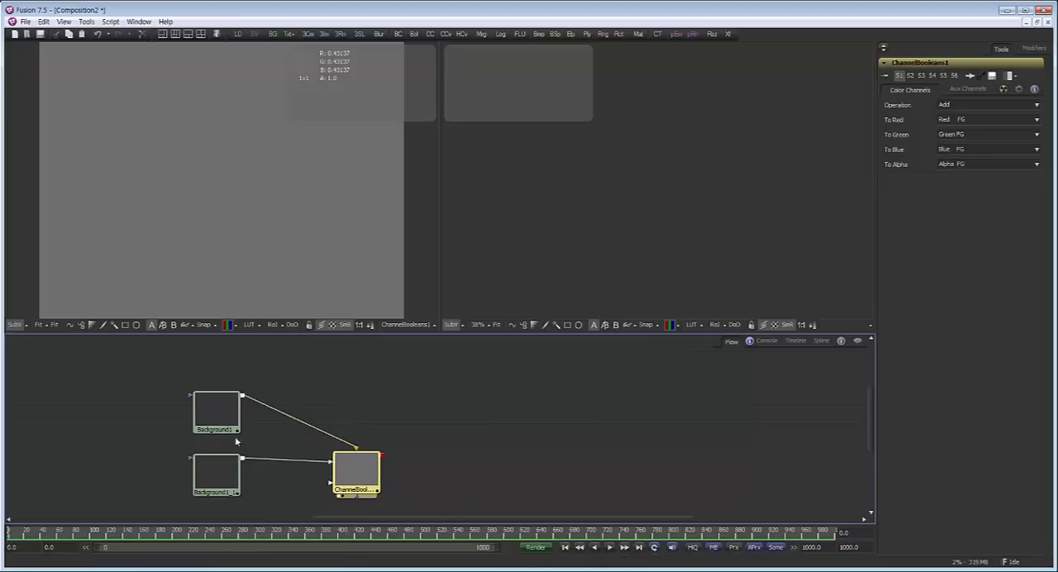
{"action": "left_click_drag", "start_coordinate": [217, 411], "coordinate": [202, 129]}
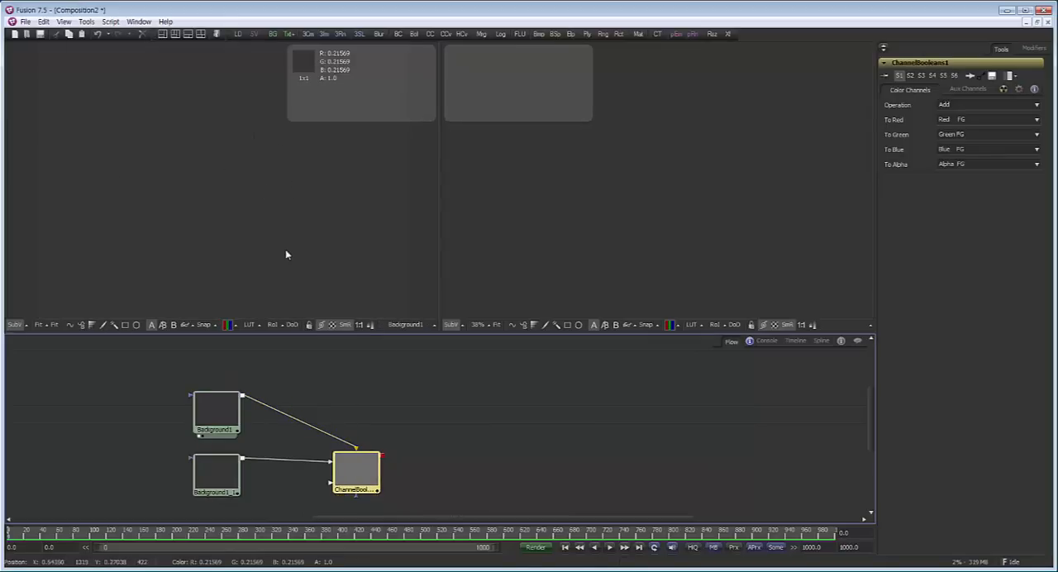
Paste a copy of the original Background into empty flow space, shown in the second viewer, and disable its Remove Curve option
{"action": "left_click_drag", "start_coordinate": [402, 428], "coordinate": [347, 416]}
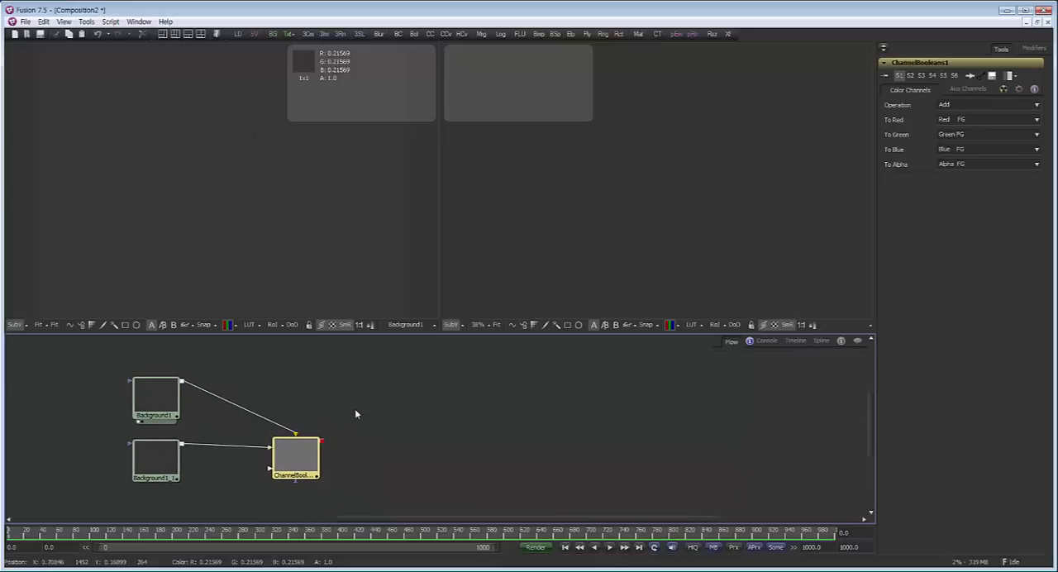
{"action": "left_click", "coordinate": [155, 399]}
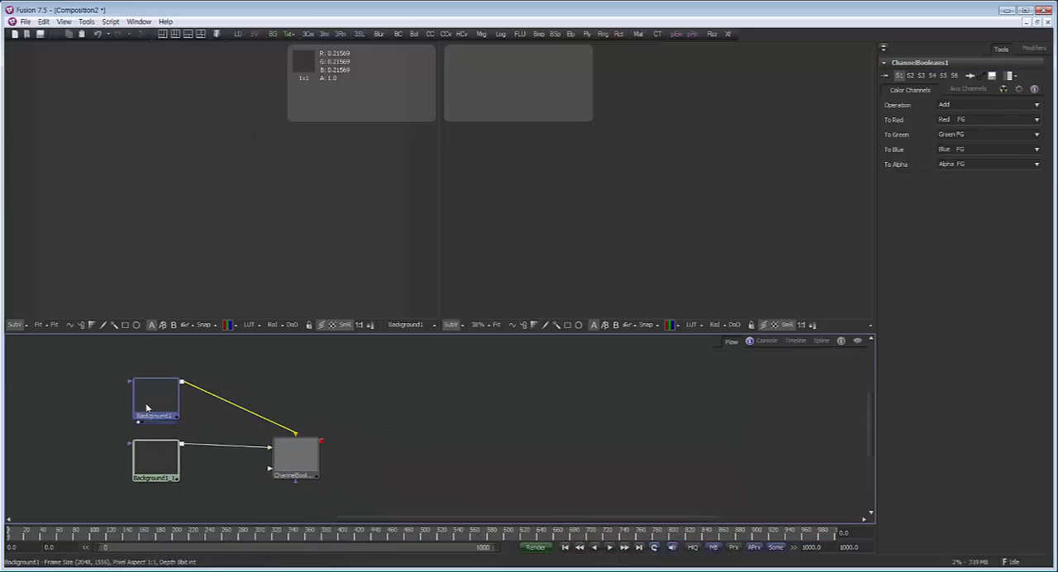
{"action": "key", "text": "ctrl+v"}
{"action": "left_click", "coordinate": [554, 418]}
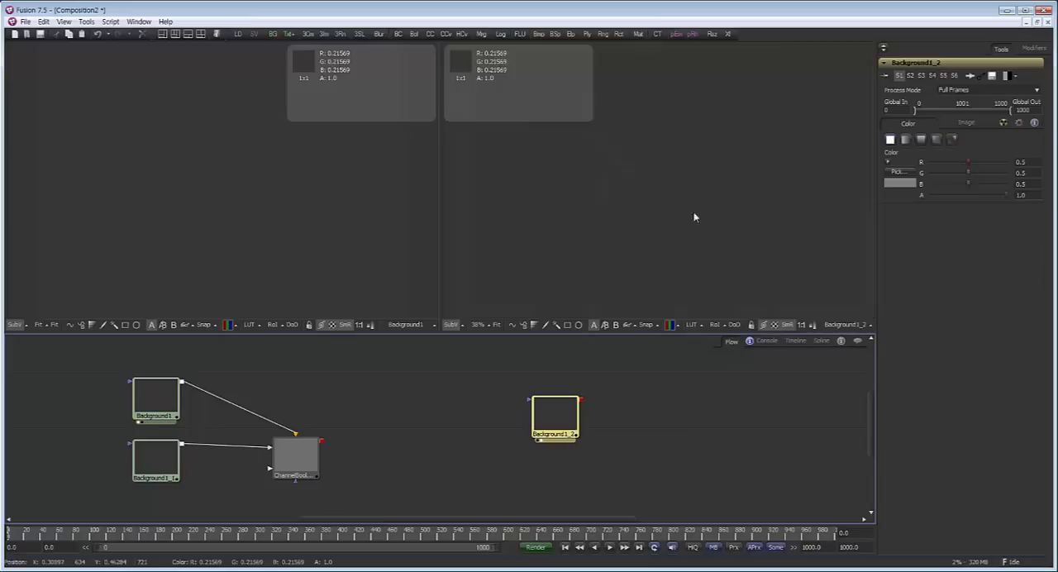
{"action": "left_click", "coordinate": [982, 125]}
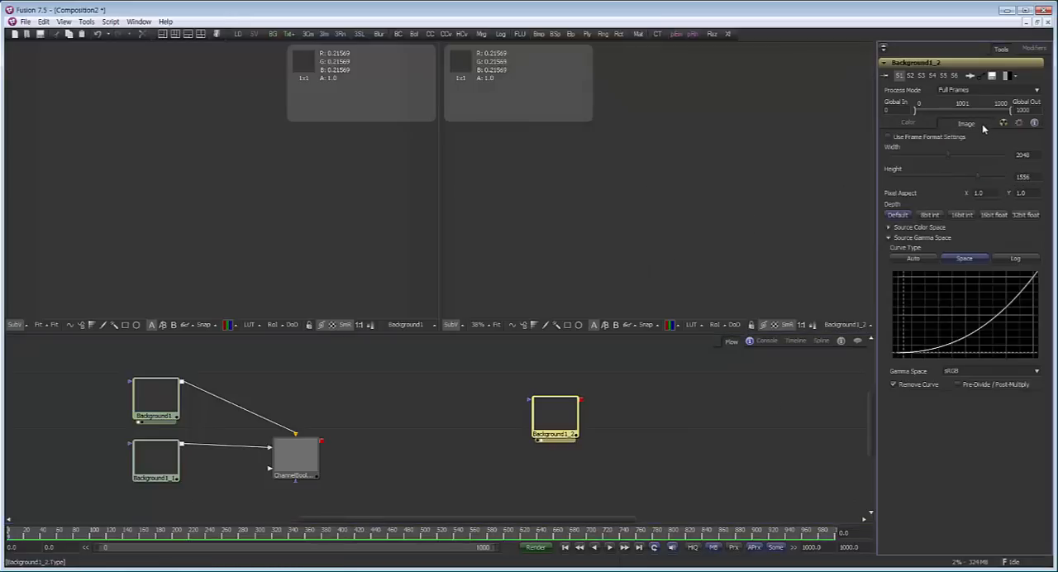
{"action": "left_click", "coordinate": [918, 386]}
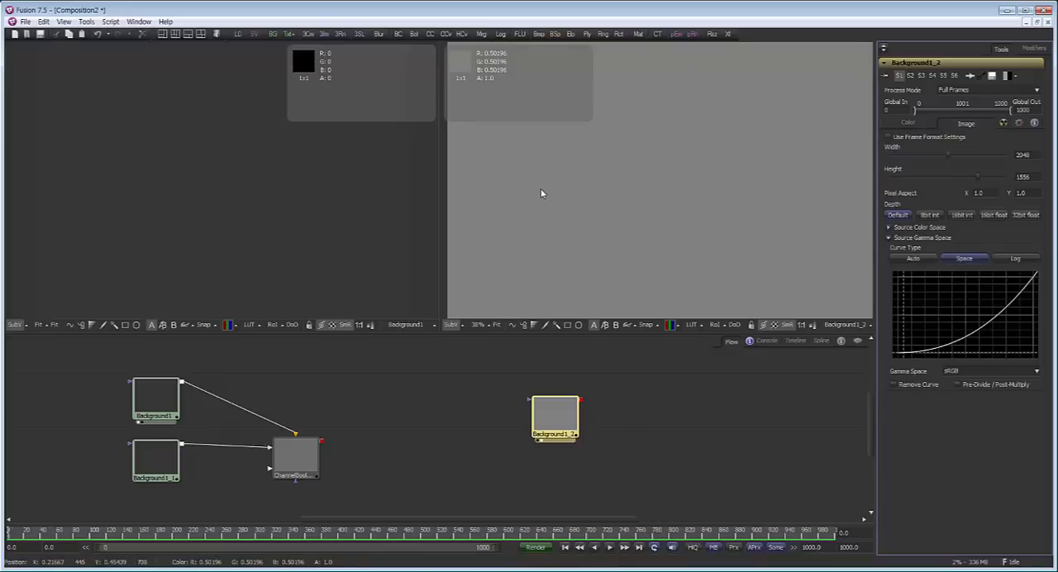
Review the workflow examples in linear_nonlinear.PNG in Windows Photo Viewer, and back in Fusion move Channel Booleans closer to its two Backgrounds
{"action": "left_click", "coordinate": [494, 571]}
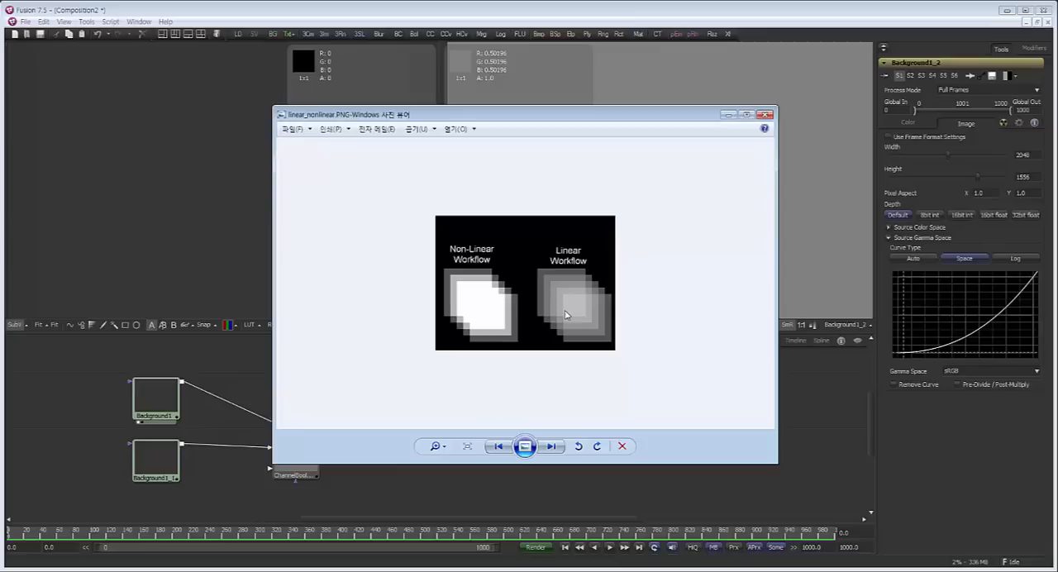
{"action": "left_click", "coordinate": [728, 115]}
{"action": "left_click_drag", "start_coordinate": [340, 426], "coordinate": [329, 422]}
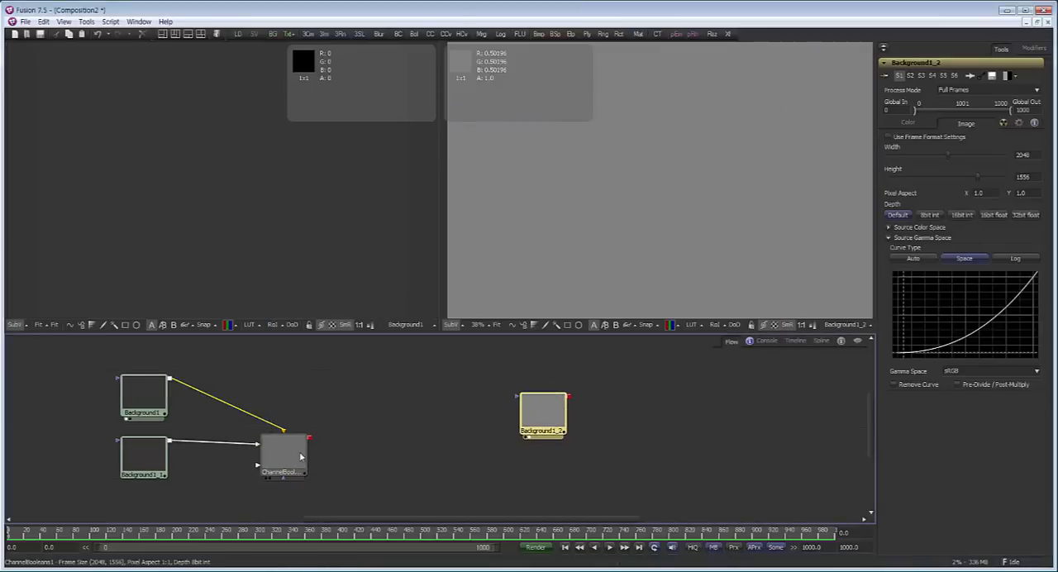
{"action": "left_click_drag", "start_coordinate": [289, 456], "coordinate": [251, 453]}
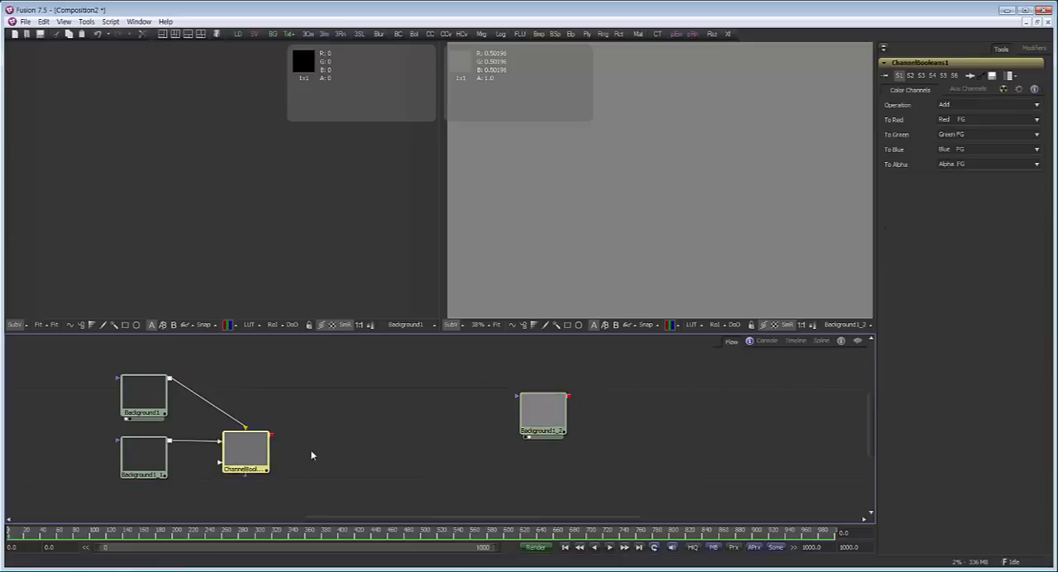
{"action": "key", "text": "ctrl+space"}
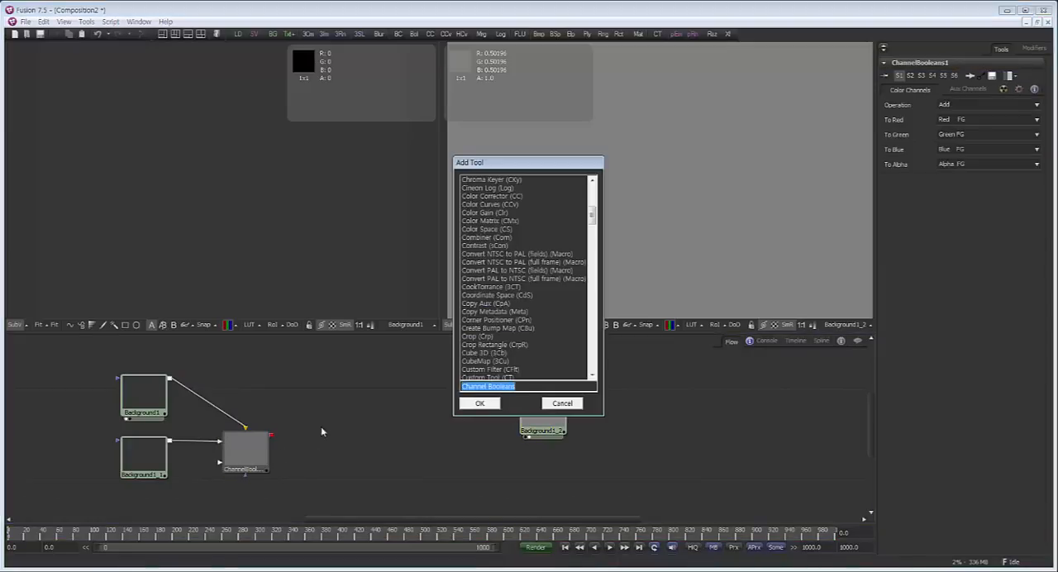
{"action": "left_click", "coordinate": [548, 405]}
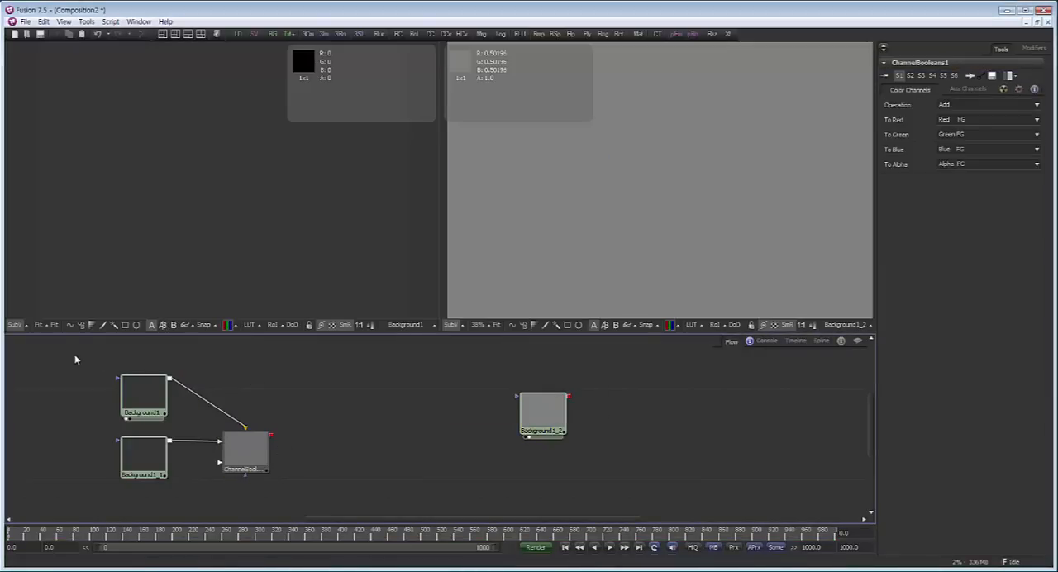
{"action": "left_click_drag", "start_coordinate": [75, 354], "coordinate": [364, 468]}
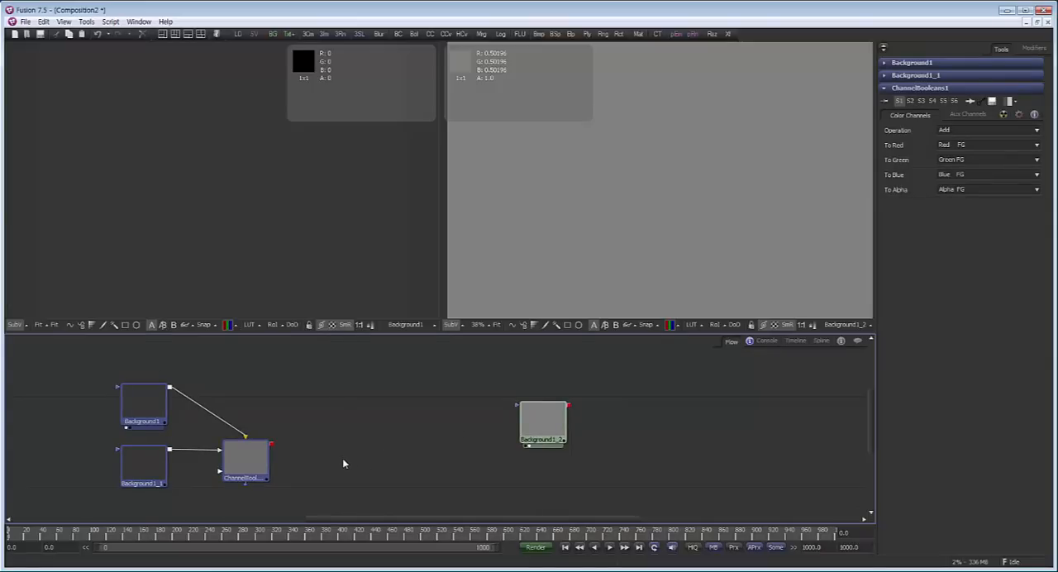
{"action": "left_click", "coordinate": [319, 446]}
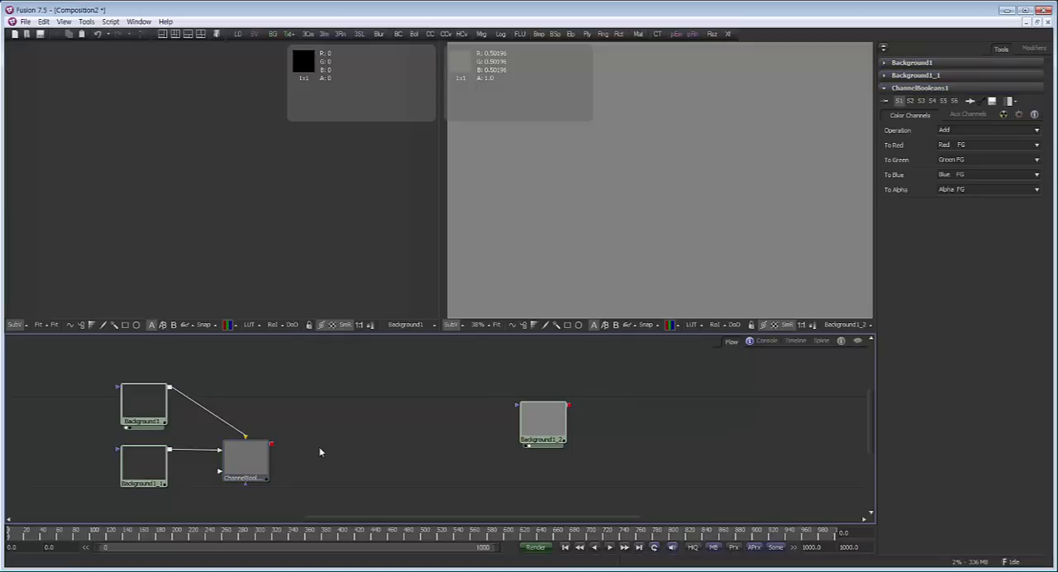
Add a Gamut tool beside Channel Booleans, connect the Channel Booleans output to it, and show it in the first viewer
{"action": "key", "text": "ctrl+space"}
{"action": "type", "text": "ga"}
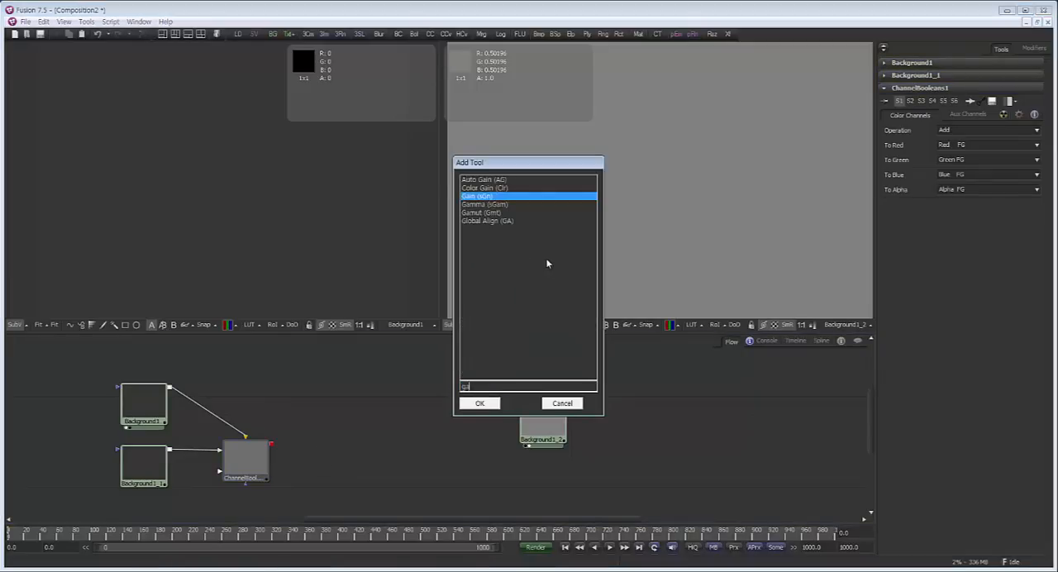
{"action": "left_click", "coordinate": [492, 213]}
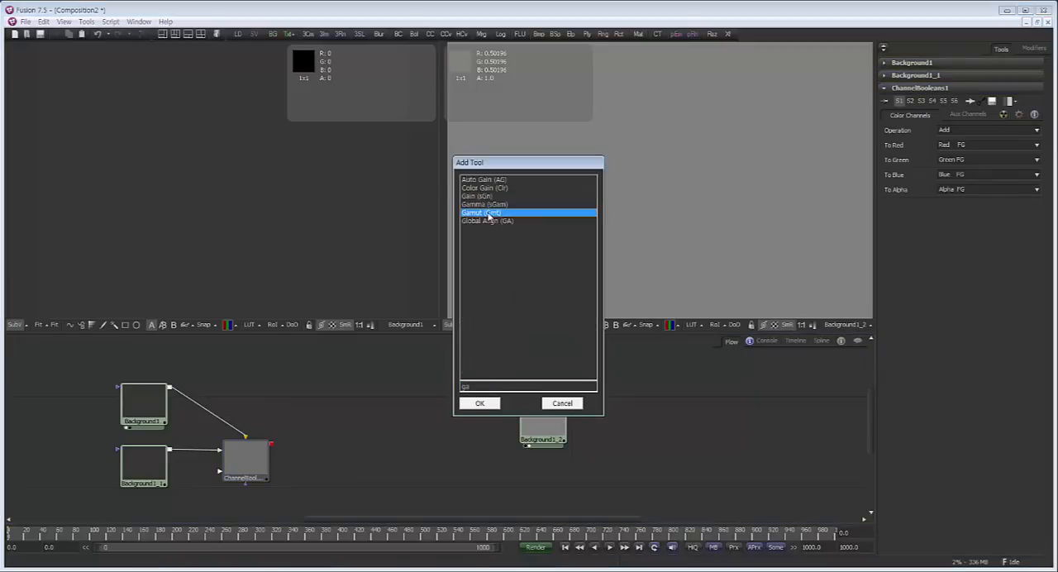
{"action": "left_click", "coordinate": [480, 403]}
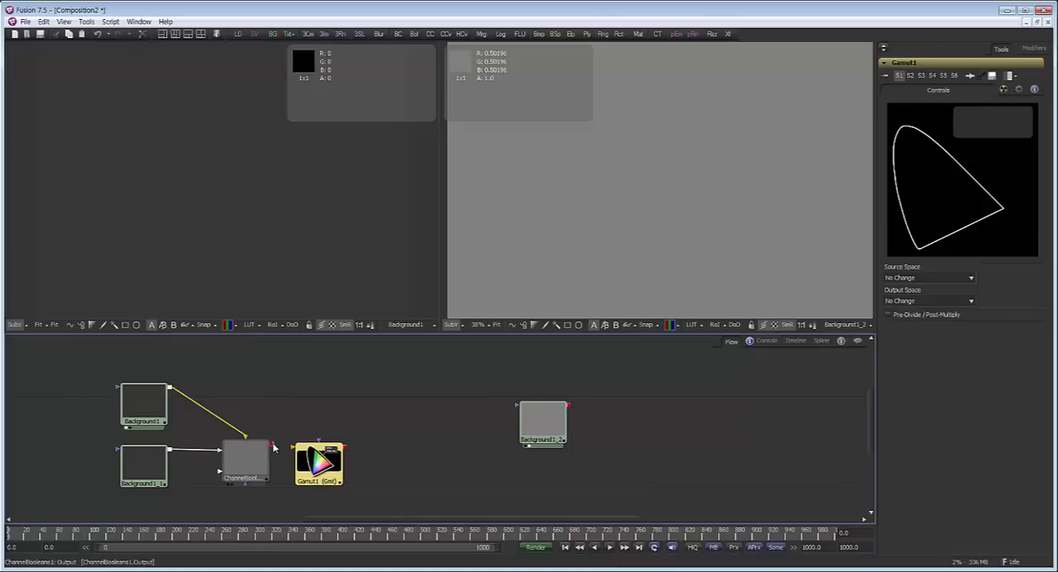
{"action": "left_click_drag", "start_coordinate": [273, 444], "coordinate": [325, 455]}
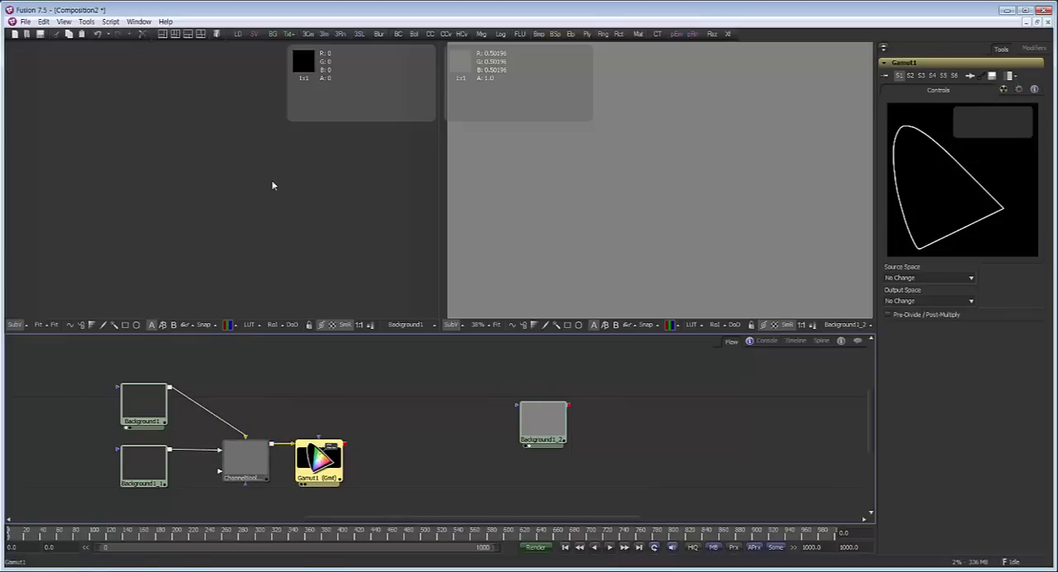
{"action": "key", "text": "1"}
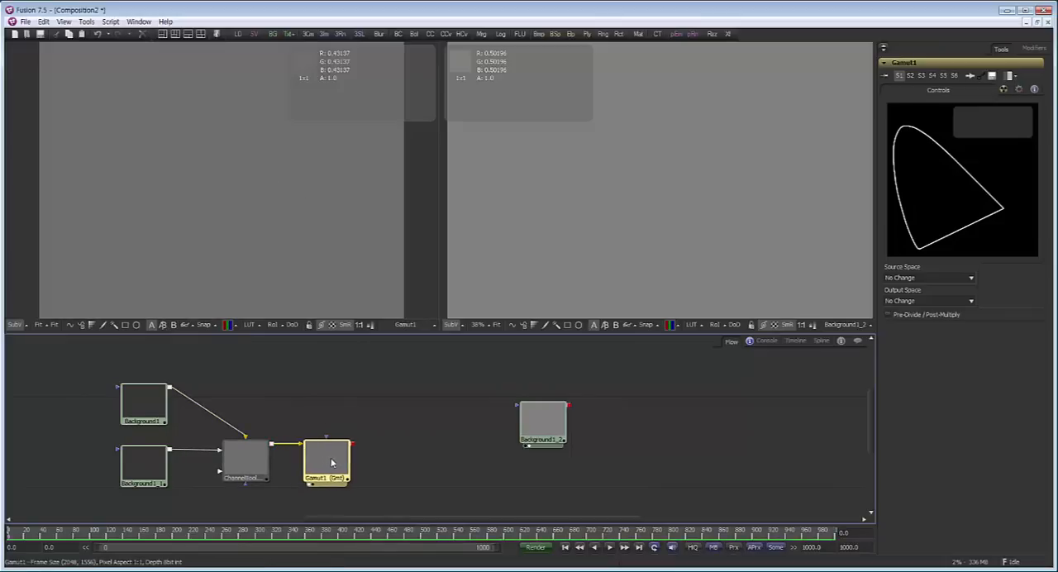
{"action": "left_click_drag", "start_coordinate": [331, 463], "coordinate": [334, 463]}
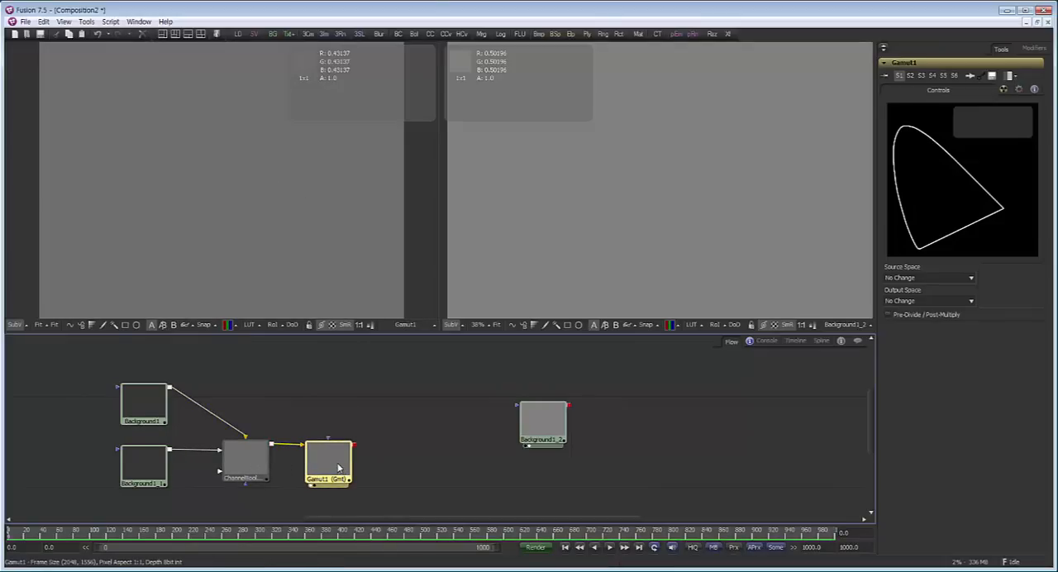
Set the Gamut tool's source space to From Image and its output space to sRGB
{"action": "left_click", "coordinate": [927, 278]}
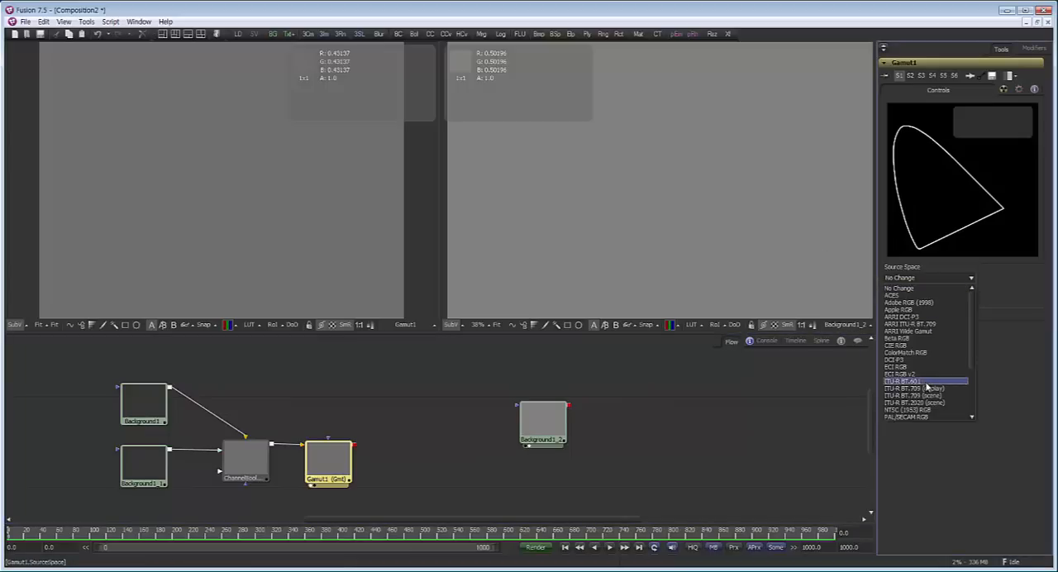
{"action": "left_click", "coordinate": [929, 416]}
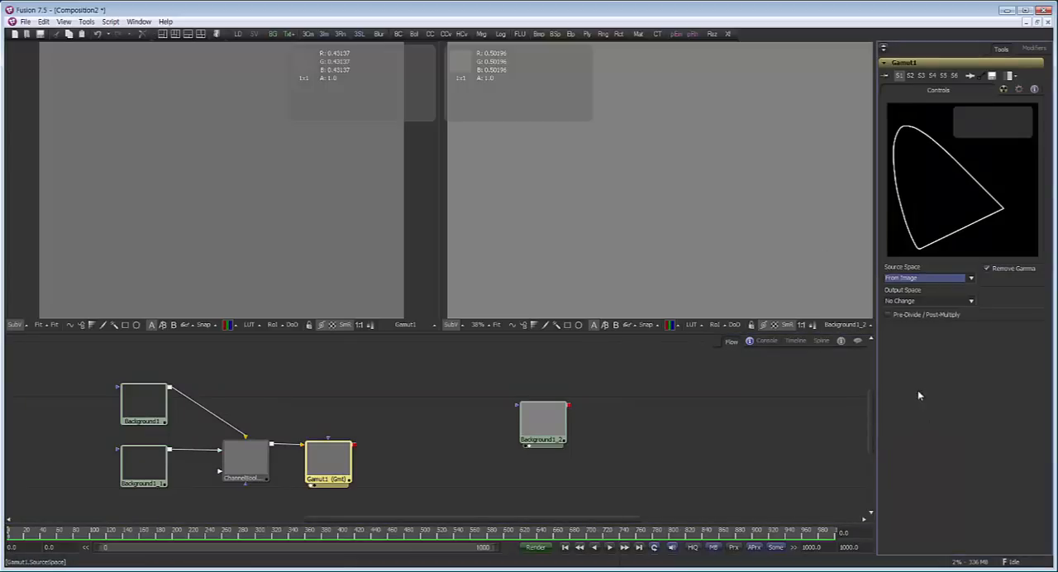
{"action": "left_click", "coordinate": [927, 302]}
{"action": "scroll", "coordinate": [926, 364], "scroll_direction": "down", "scroll_amount": 3}
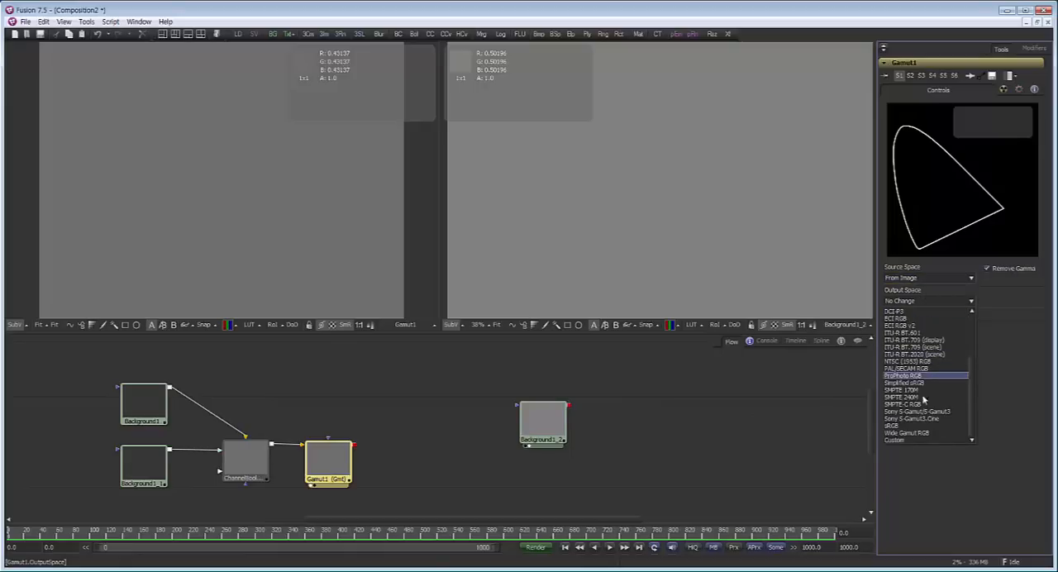
{"action": "left_click", "coordinate": [926, 426]}
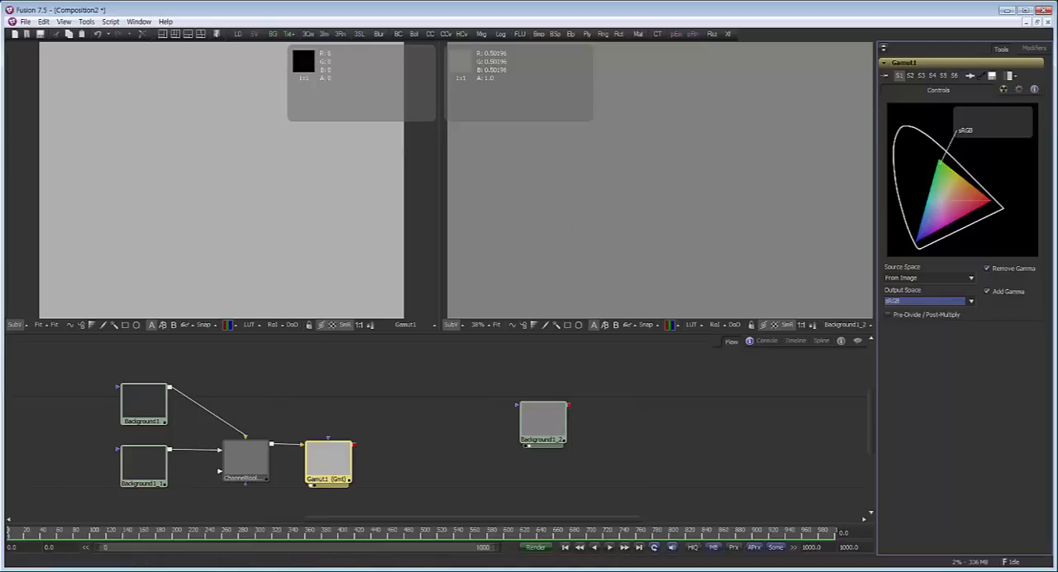
Review linear_nonlinear.PNG in Windows Photo Viewer again, and back in Fusion go through the two Backgrounds, Channel Booleans and Gamut in order
{"action": "left_click", "coordinate": [422, 570]}
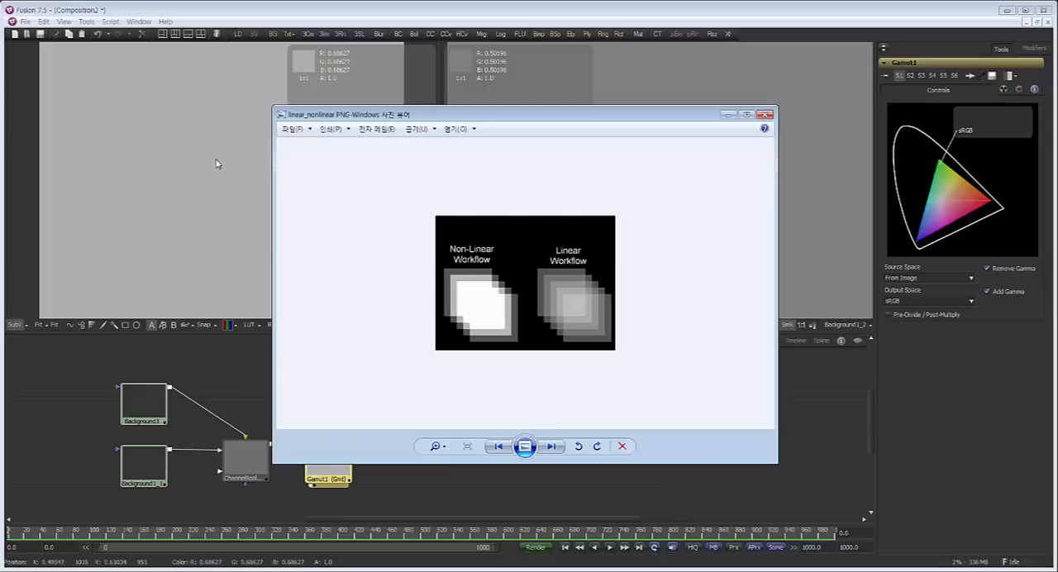
{"action": "left_click", "coordinate": [728, 115]}
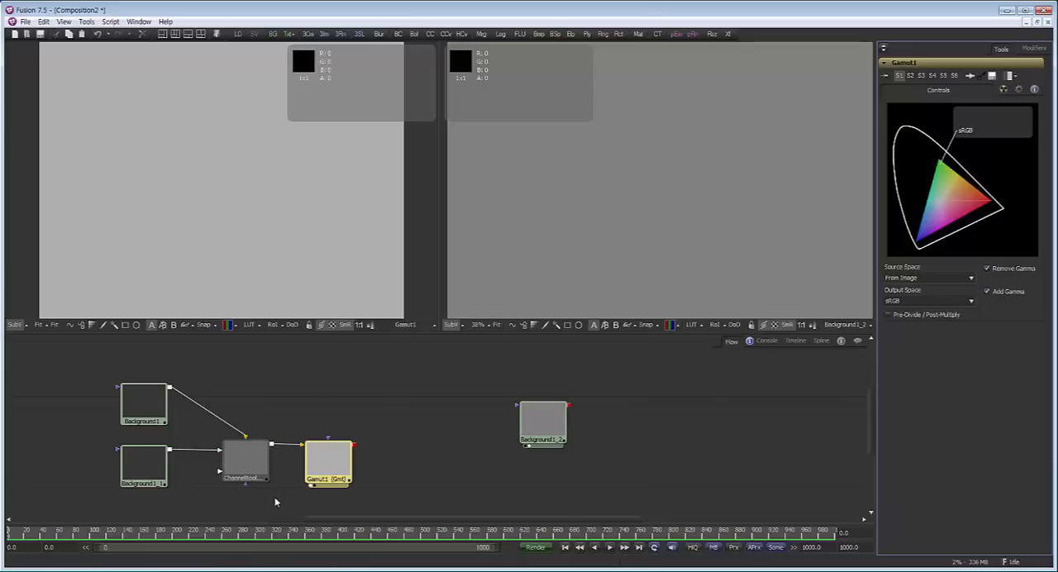
{"action": "left_click", "coordinate": [172, 407]}
{"action": "left_click", "coordinate": [170, 455]}
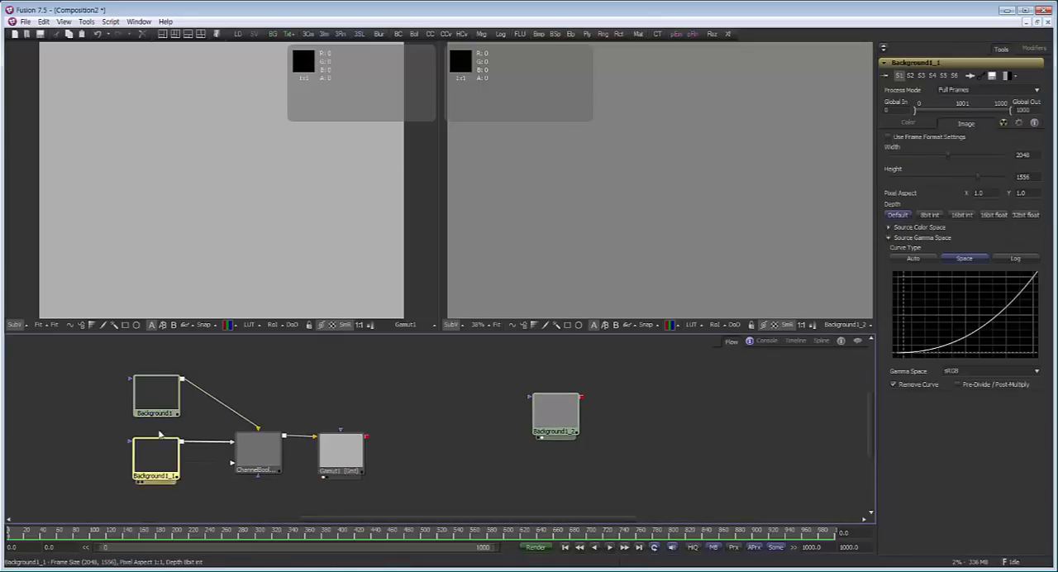
{"action": "left_click_drag", "start_coordinate": [223, 494], "coordinate": [217, 505]}
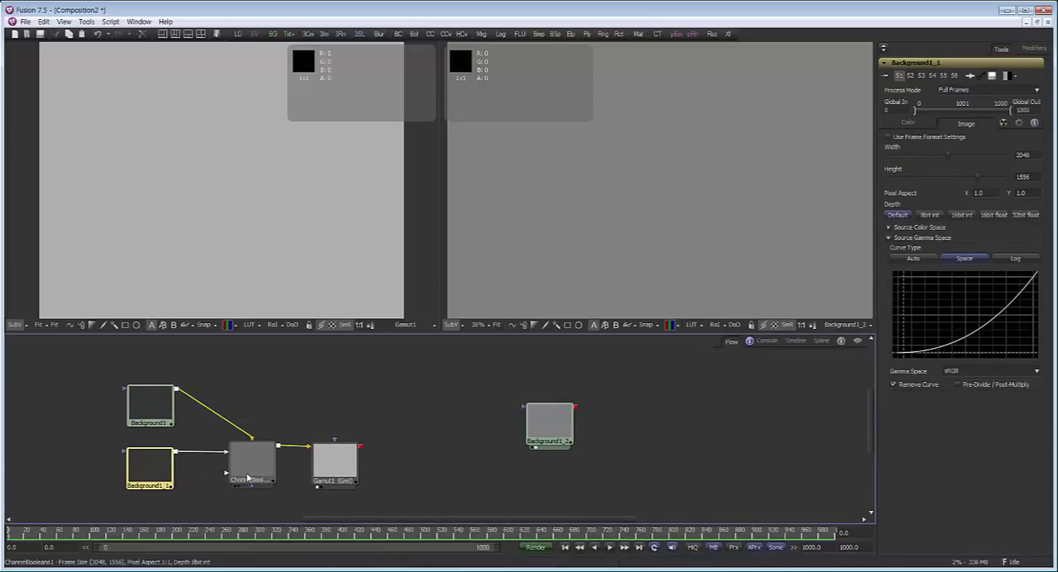
{"action": "left_click", "coordinate": [253, 461]}
{"action": "left_click", "coordinate": [334, 465]}
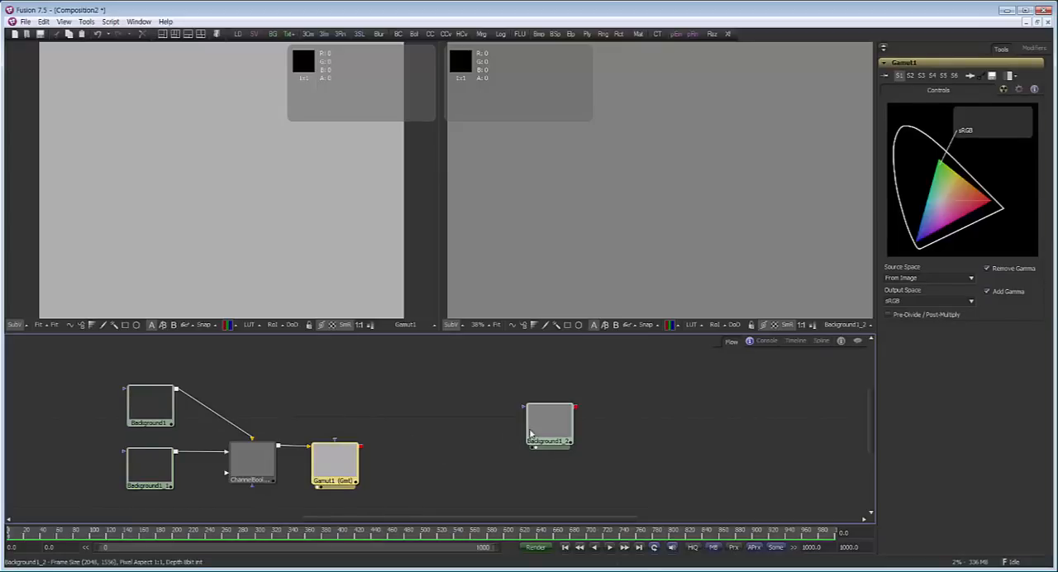
Move the unconnected Background copy beside the Gamut tool and bring up the second connected Background's settings
{"action": "left_click_drag", "start_coordinate": [535, 432], "coordinate": [397, 471]}
{"action": "left_click", "coordinate": [396, 472]}
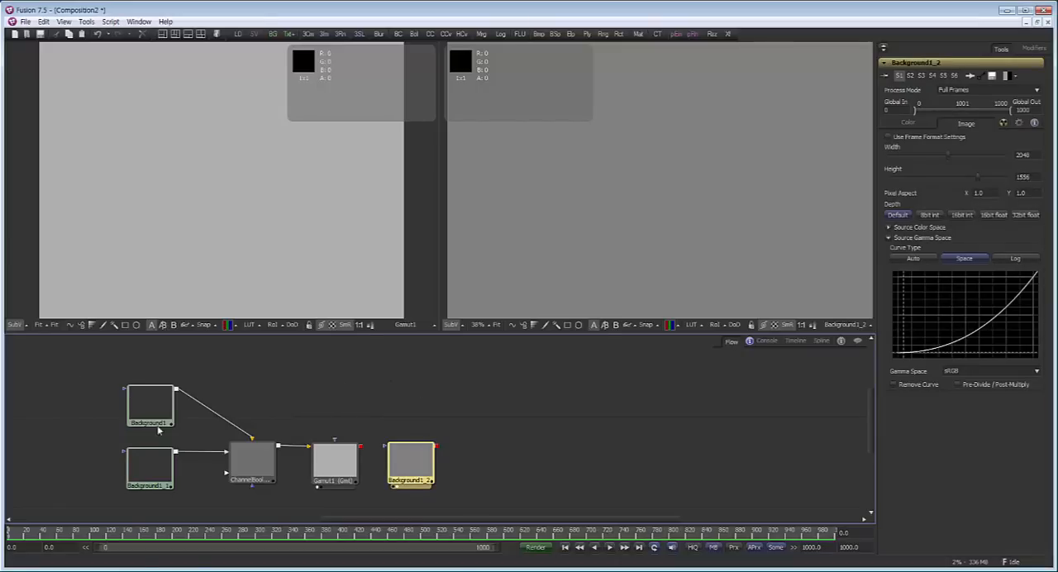
{"action": "left_click", "coordinate": [157, 467]}
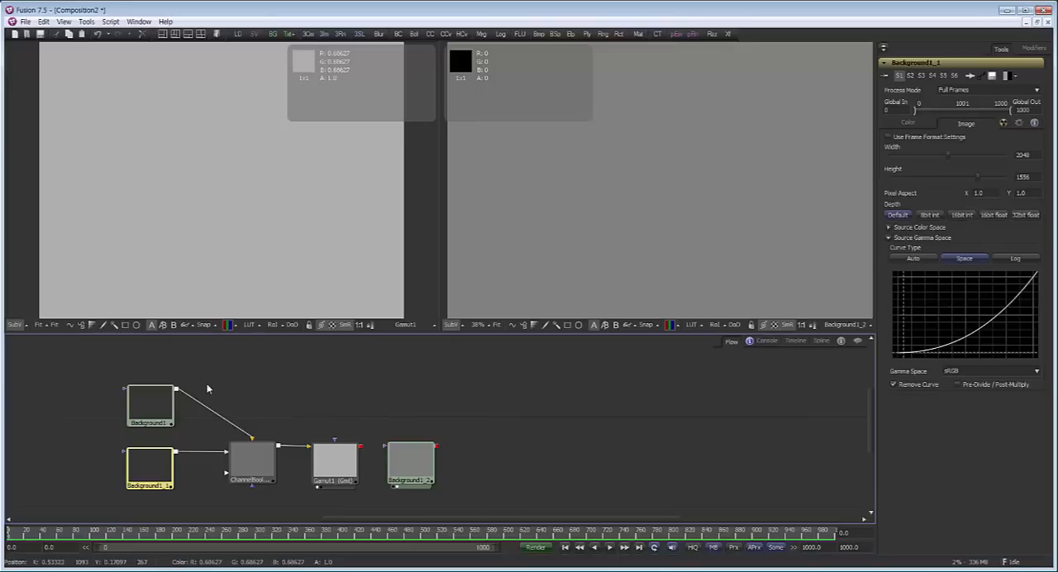
Compare the original Background with the Channel Booleans and Gamut outputs in the first viewer, finishing on Gamut
{"action": "left_click_drag", "start_coordinate": [150, 403], "coordinate": [148, 213]}
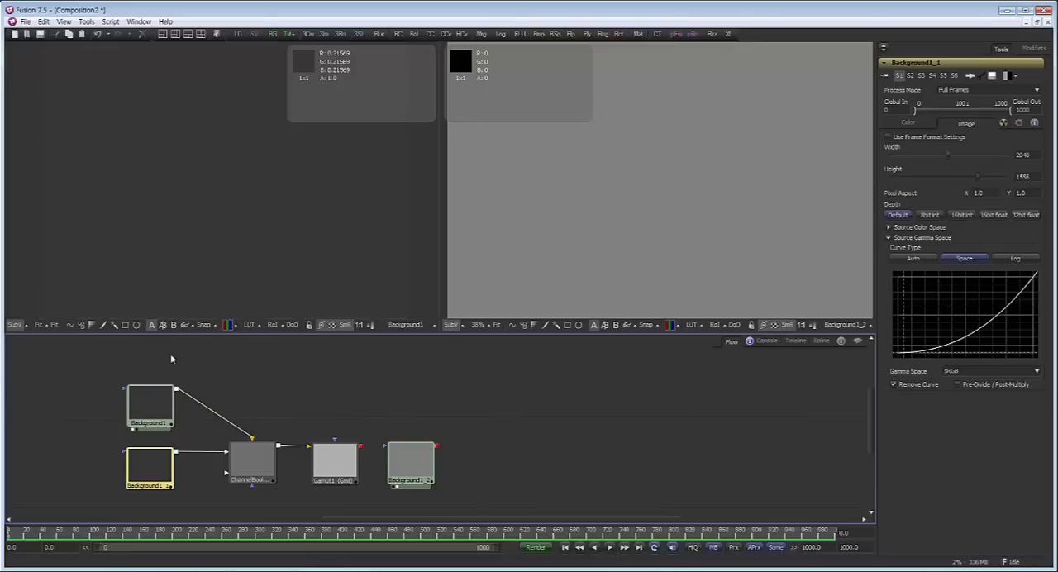
{"action": "left_click_drag", "start_coordinate": [304, 395], "coordinate": [326, 402]}
{"action": "left_click_drag", "start_coordinate": [357, 458], "coordinate": [265, 210]}
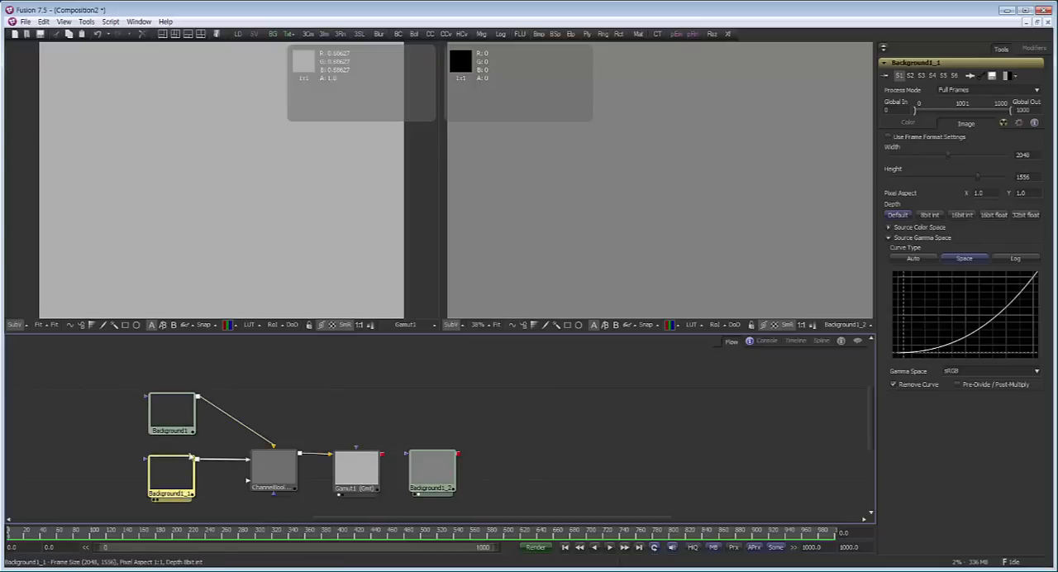
{"action": "left_click_drag", "start_coordinate": [274, 471], "coordinate": [273, 446]}
{"action": "left_click_drag", "start_coordinate": [274, 334], "coordinate": [263, 223]}
{"action": "left_click_drag", "start_coordinate": [356, 468], "coordinate": [249, 132]}
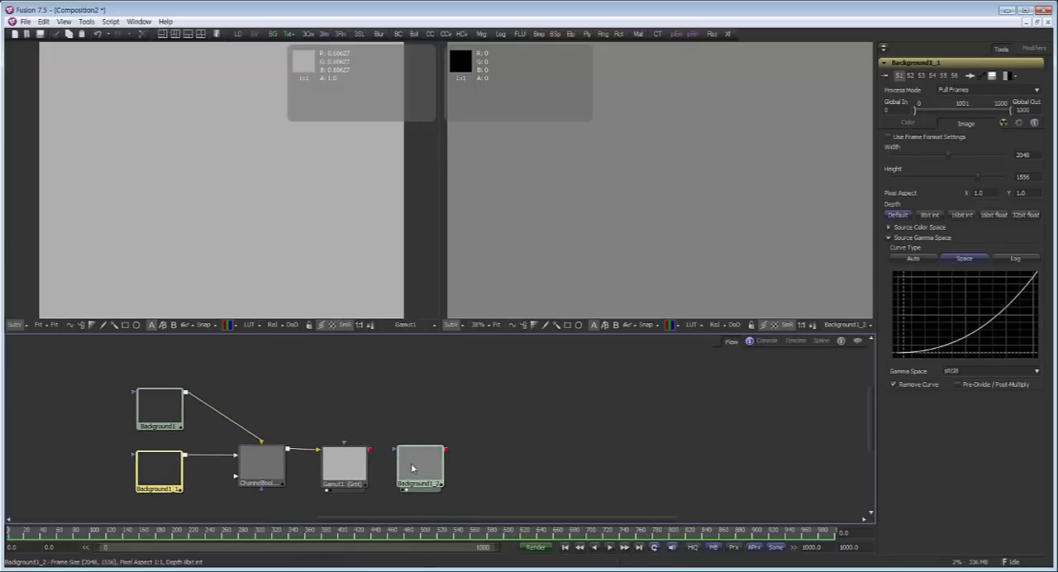
Move the unconnected Background well away from the Gamut chain, into empty flow space
{"action": "left_click_drag", "start_coordinate": [413, 468], "coordinate": [494, 434]}
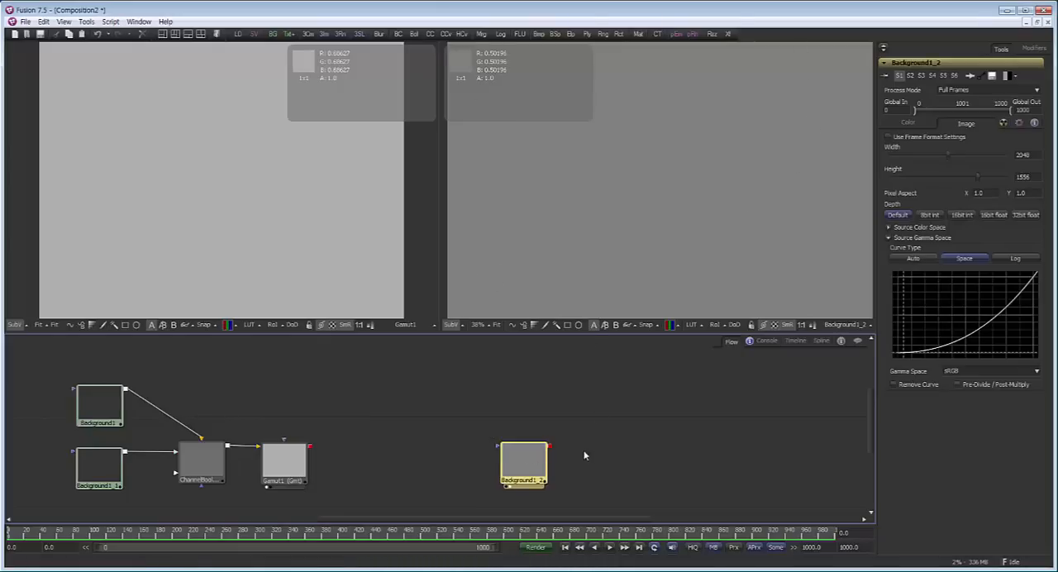
{"action": "left_click_drag", "start_coordinate": [583, 454], "coordinate": [615, 433]}
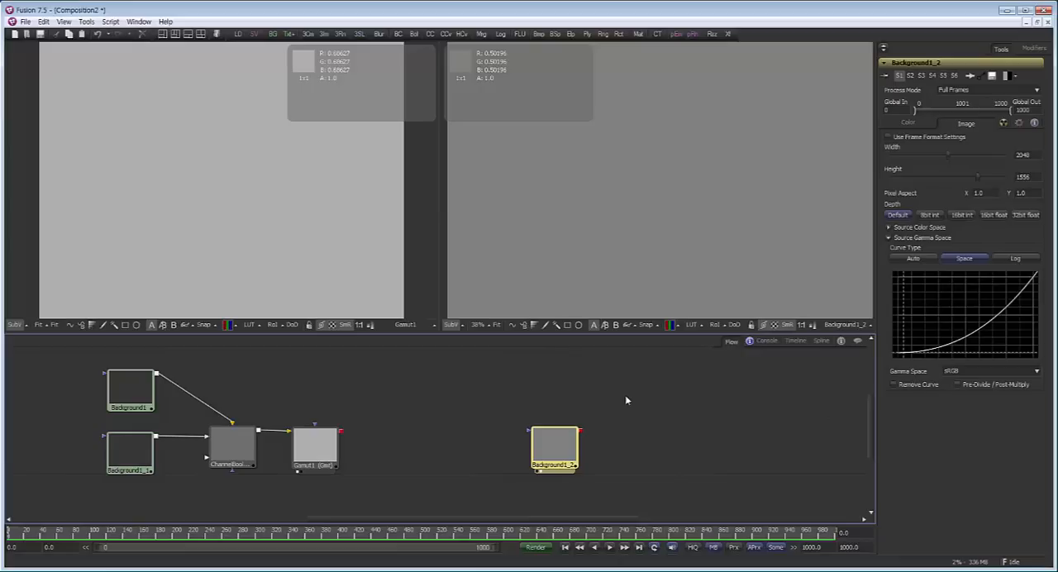
{"action": "left_click_drag", "start_coordinate": [397, 503], "coordinate": [59, 347]}
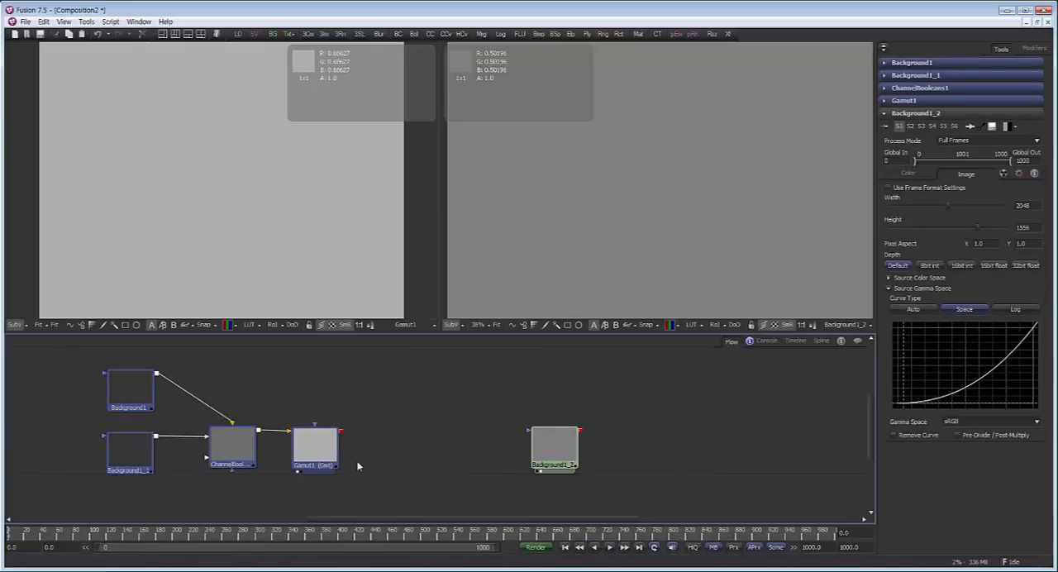
{"action": "left_click", "coordinate": [408, 476]}
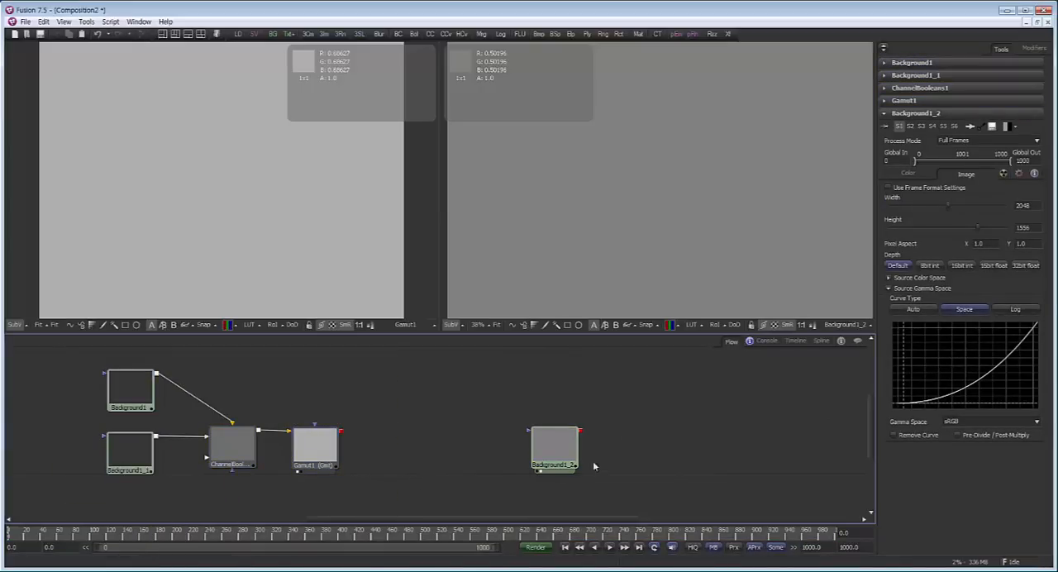
{"action": "left_click_drag", "start_coordinate": [556, 451], "coordinate": [523, 420]}
{"action": "left_click", "coordinate": [683, 395]}
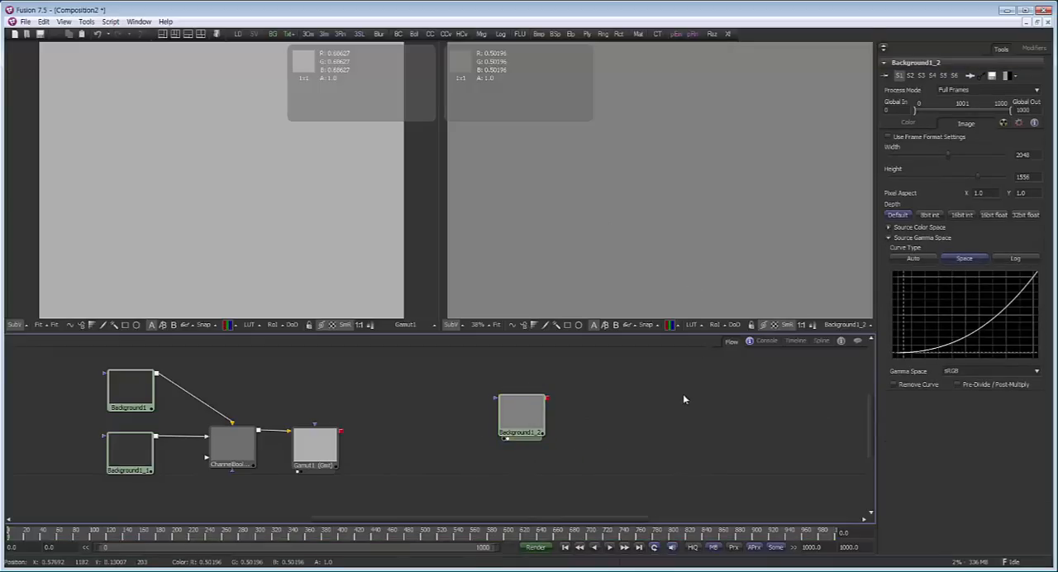
Apply the Gamut View LUT to the second viewer and open its LUT editor over the flow
{"action": "left_click", "coordinate": [703, 330]}
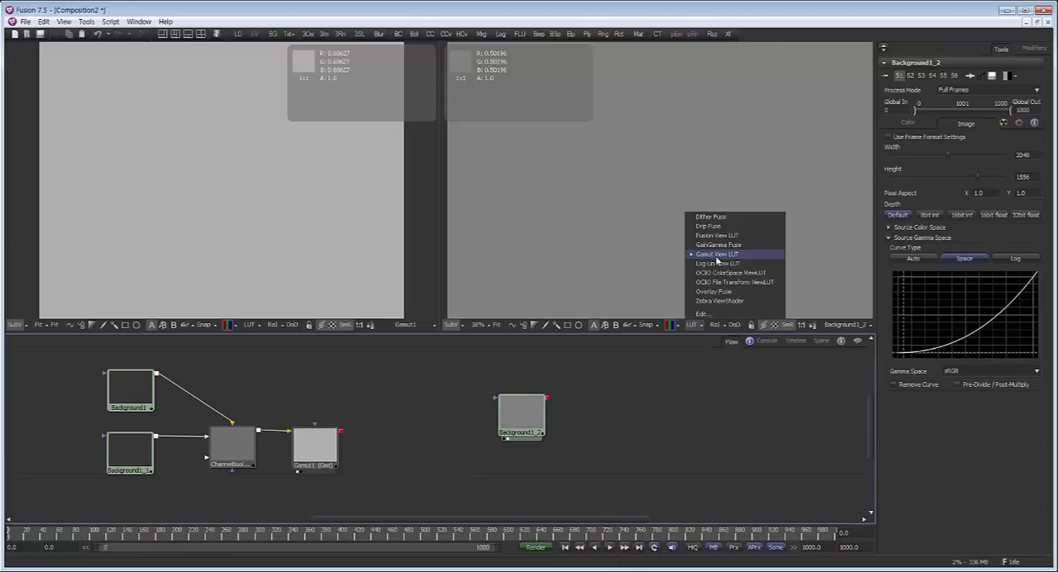
{"action": "left_click", "coordinate": [717, 260]}
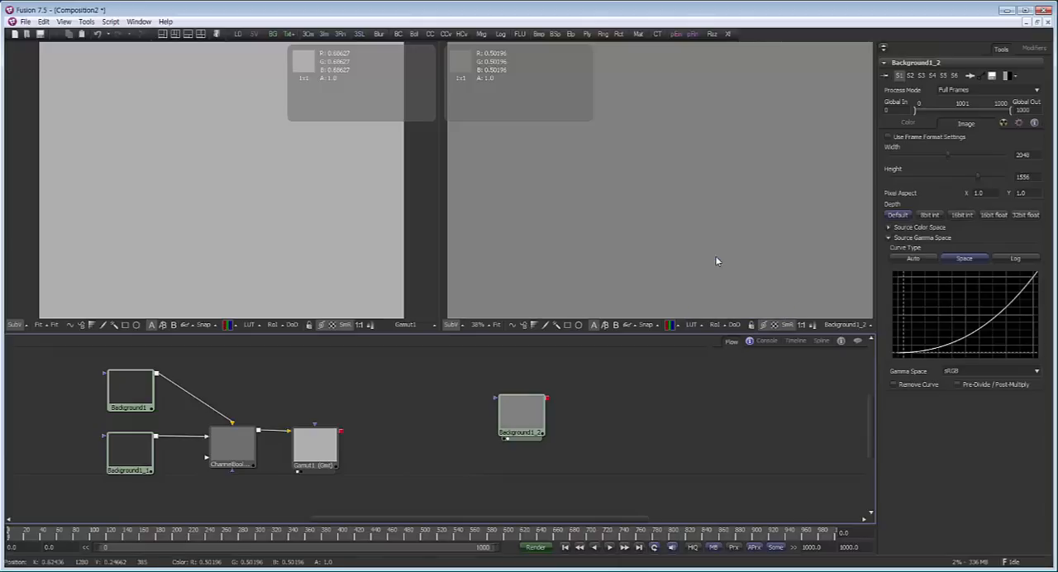
{"action": "left_click", "coordinate": [709, 329]}
{"action": "left_click", "coordinate": [699, 328]}
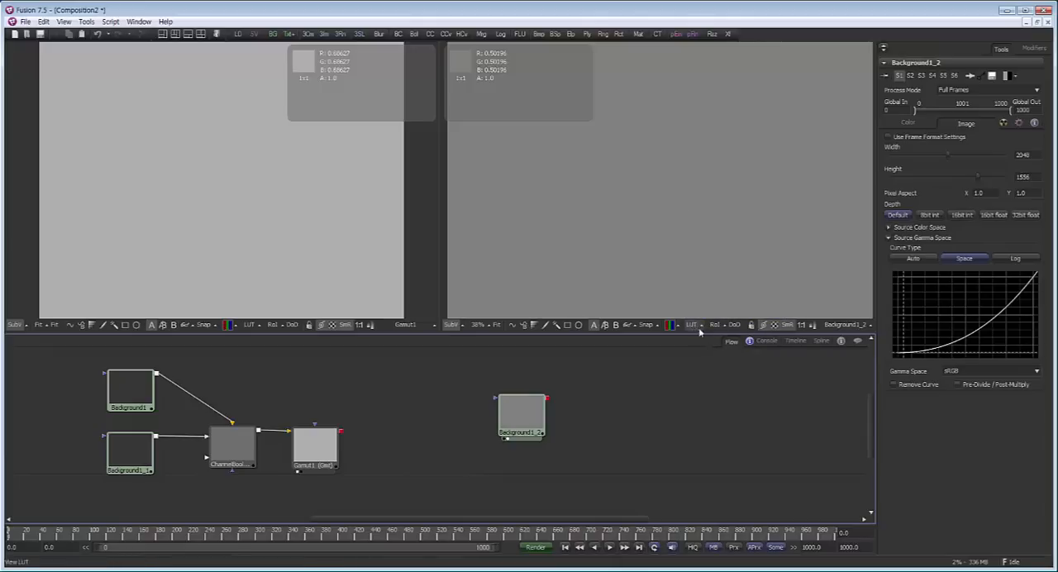
{"action": "left_click", "coordinate": [693, 325]}
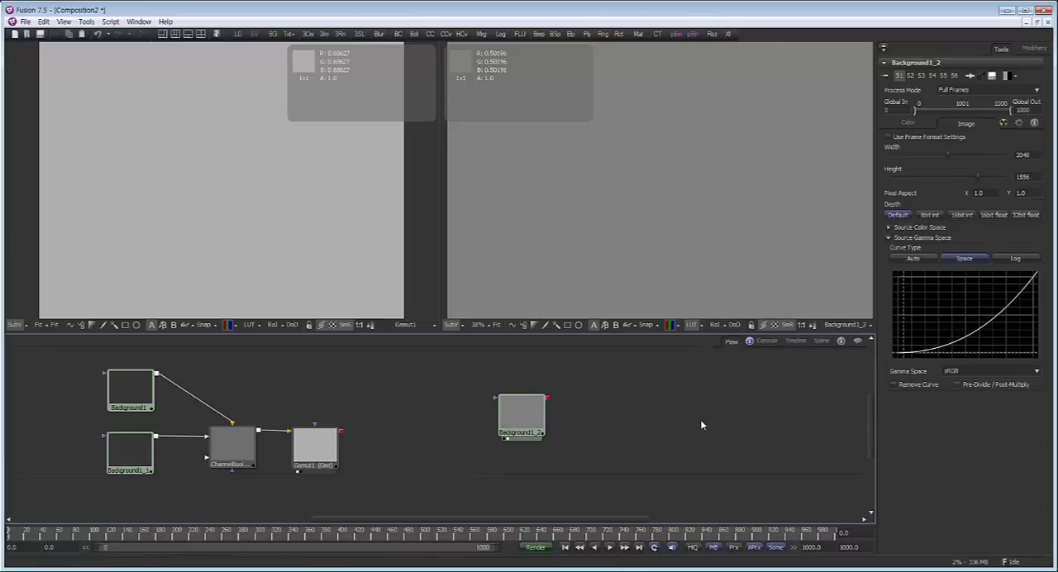
{"action": "left_click", "coordinate": [703, 327]}
{"action": "left_click", "coordinate": [708, 318]}
{"action": "left_click_drag", "start_coordinate": [496, 267], "coordinate": [716, 193]}
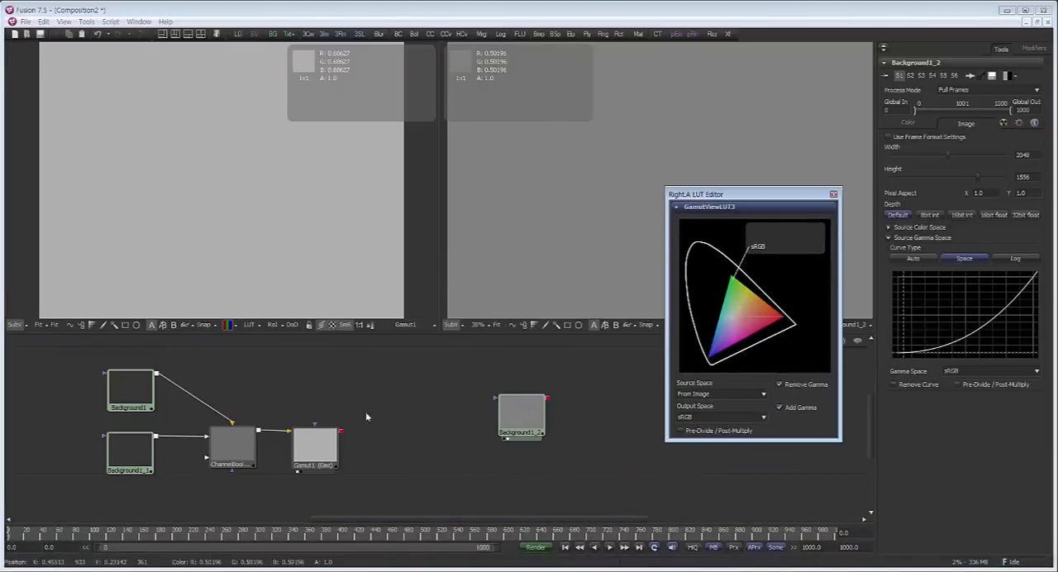
Choose From Image as the view LUT's source space and sRGB as its output space, and close the LUT editor
{"action": "left_click", "coordinate": [719, 394]}
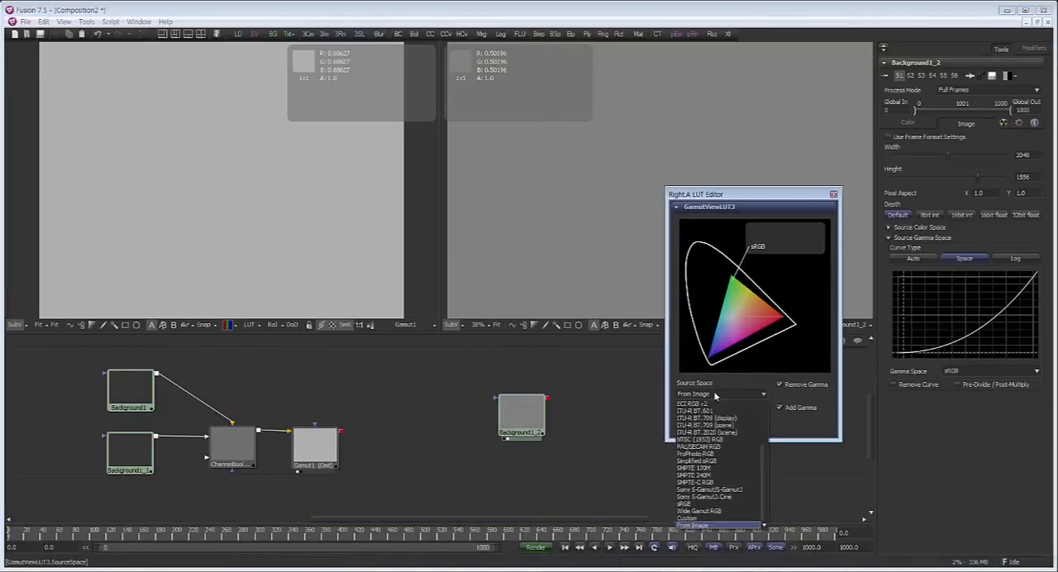
{"action": "left_click", "coordinate": [712, 534]}
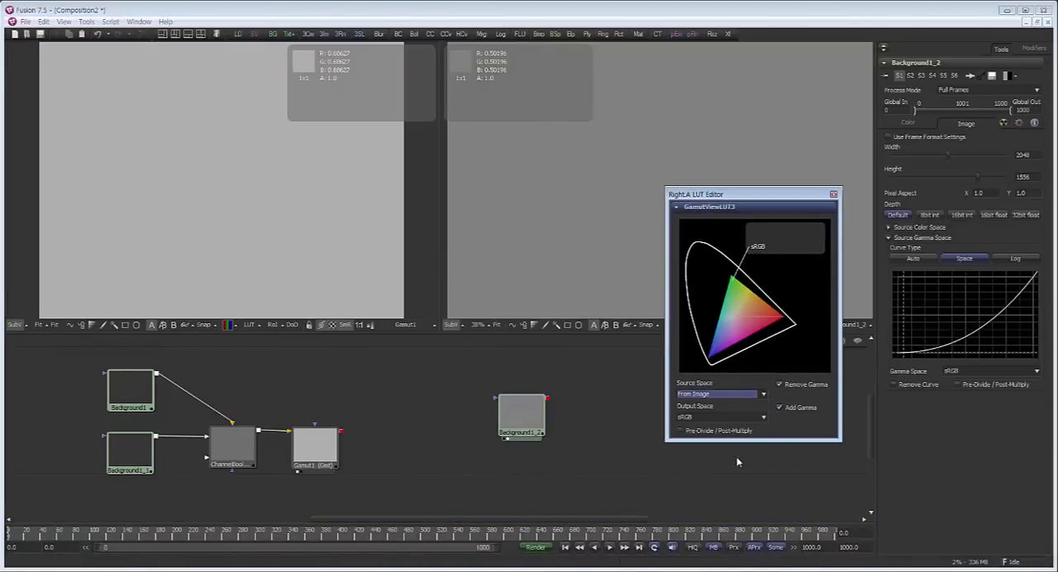
{"action": "left_click", "coordinate": [709, 419]}
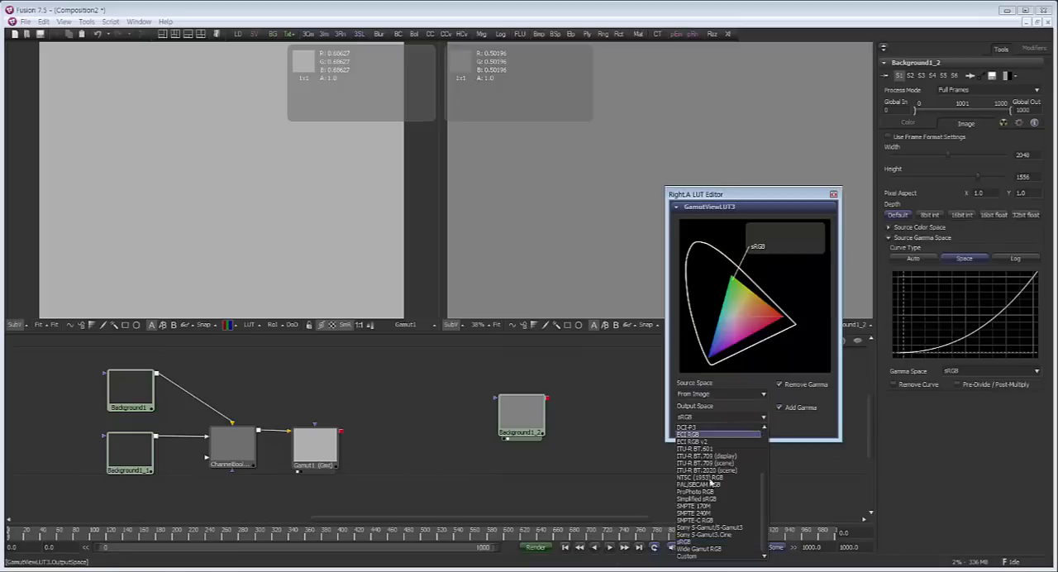
{"action": "left_click", "coordinate": [709, 543]}
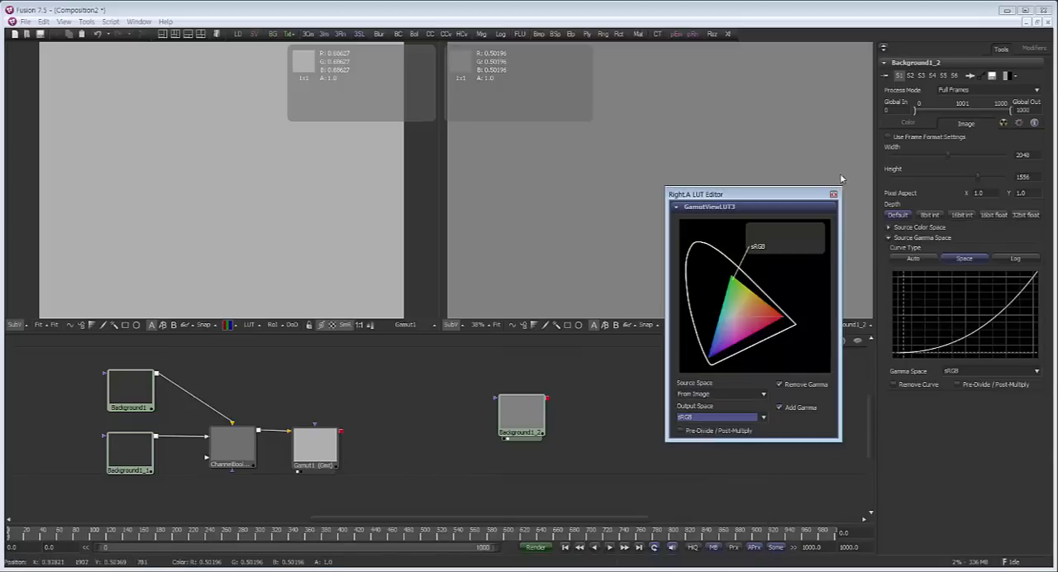
{"action": "left_click", "coordinate": [835, 197]}
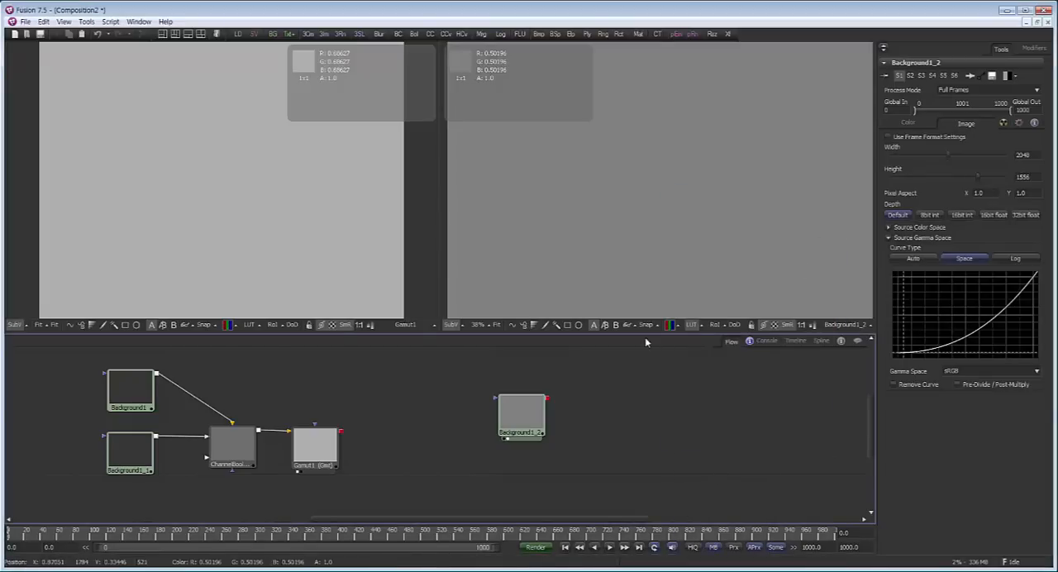
Shift the unconnected Background slightly in the flow and enable its Remove Curve option
{"action": "left_click", "coordinate": [522, 416]}
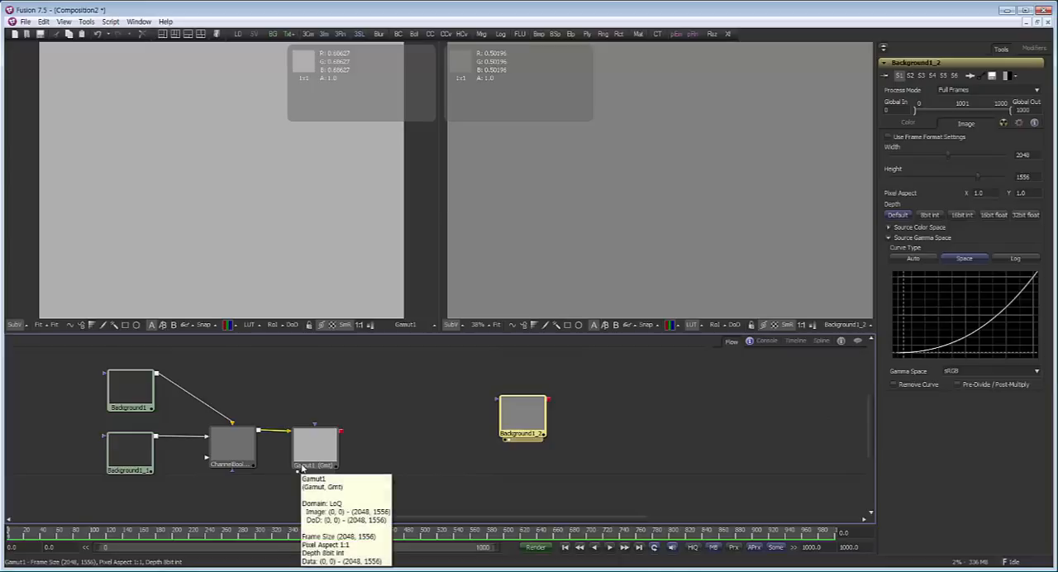
{"action": "left_click_drag", "start_coordinate": [511, 410], "coordinate": [509, 410]}
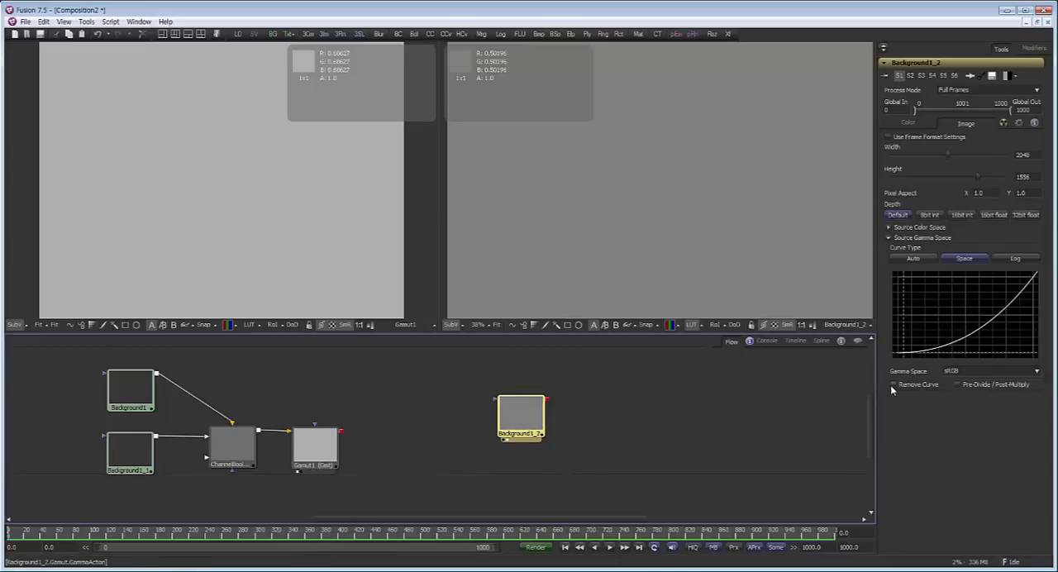
{"action": "left_click_drag", "start_coordinate": [520, 420], "coordinate": [551, 419]}
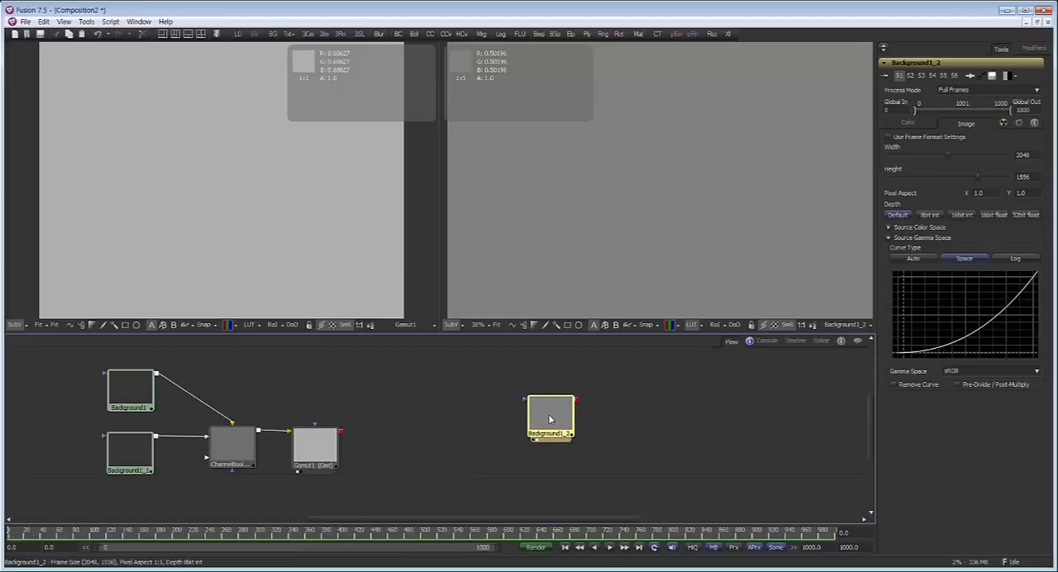
{"action": "left_click", "coordinate": [893, 384]}
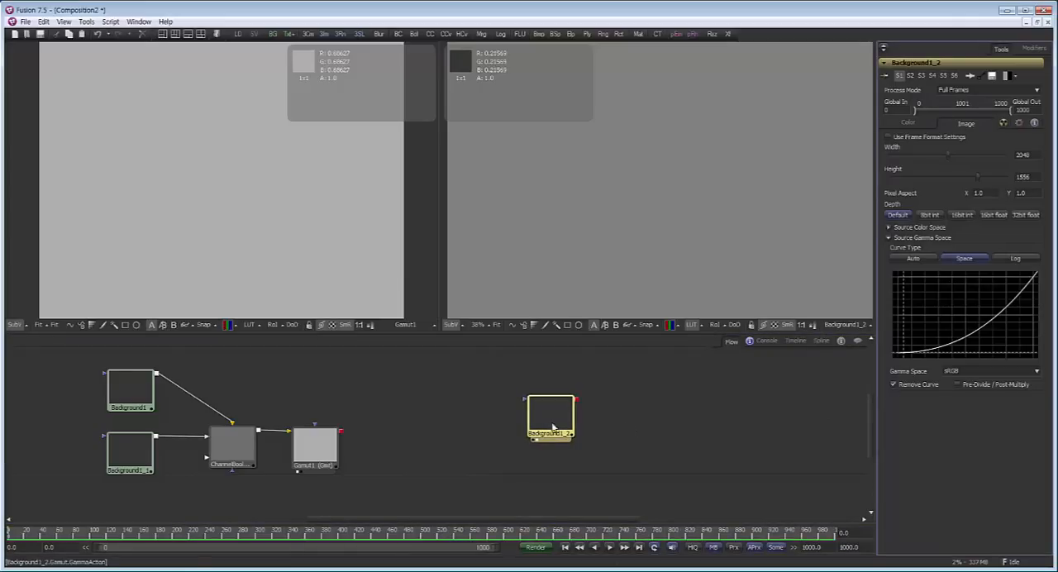
Compare the unconnected Background in the second viewer with the view LUT switched off and back on
{"action": "left_click_drag", "start_coordinate": [553, 426], "coordinate": [547, 425]}
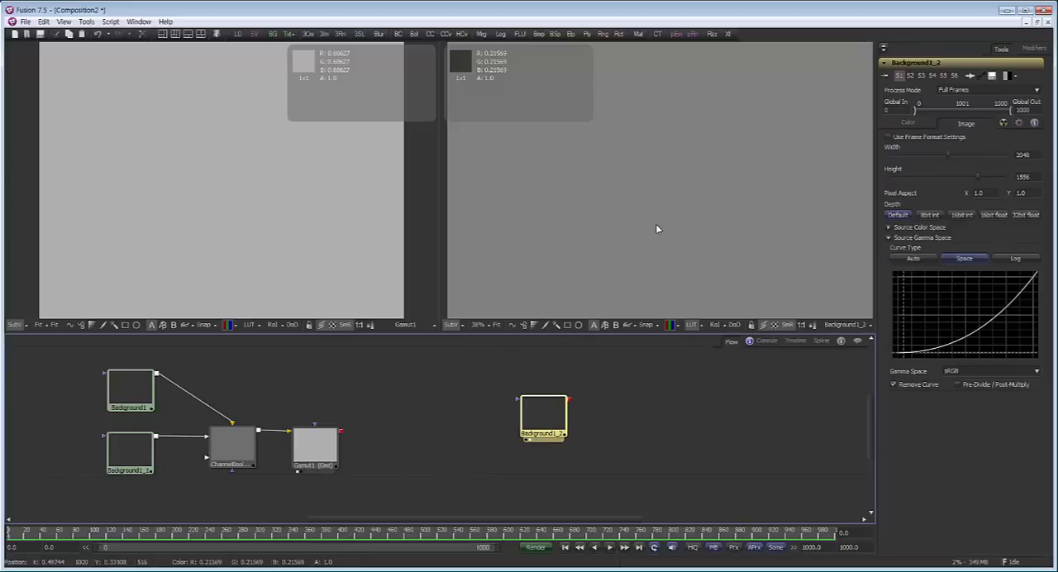
{"action": "left_click_drag", "start_coordinate": [547, 419], "coordinate": [559, 418]}
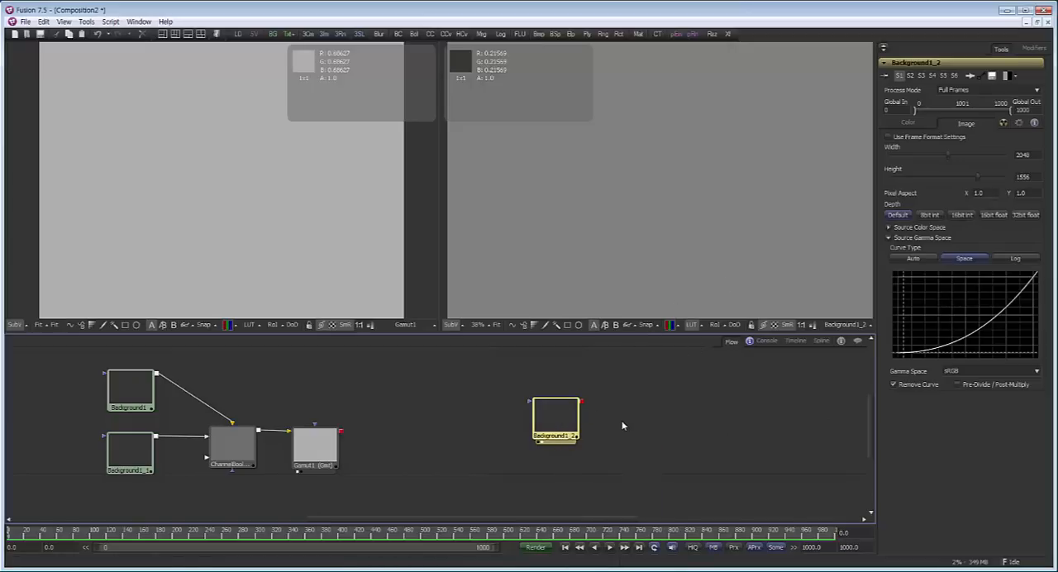
{"action": "left_click", "coordinate": [691, 326]}
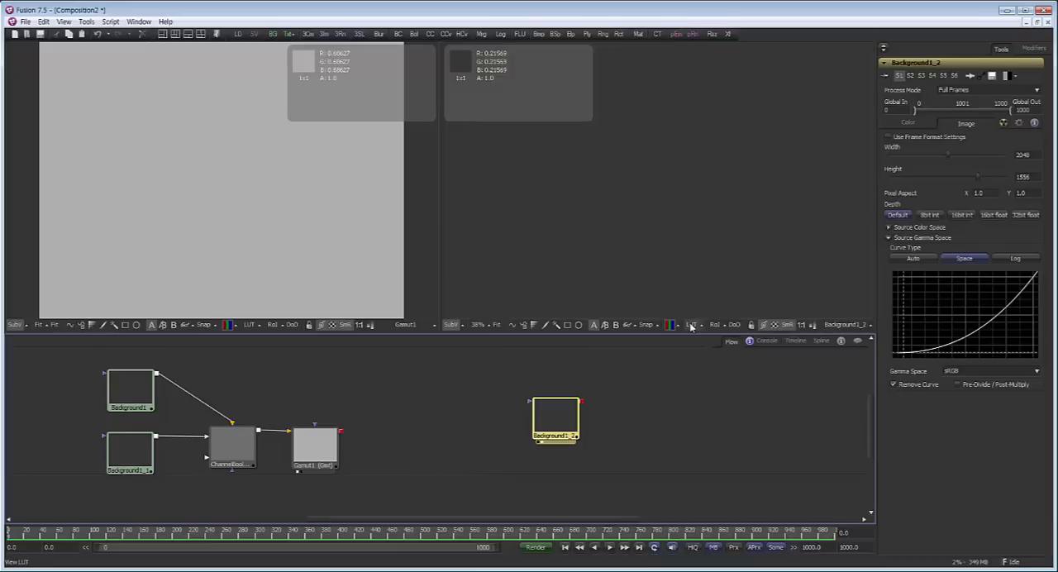
{"action": "left_click", "coordinate": [691, 326]}
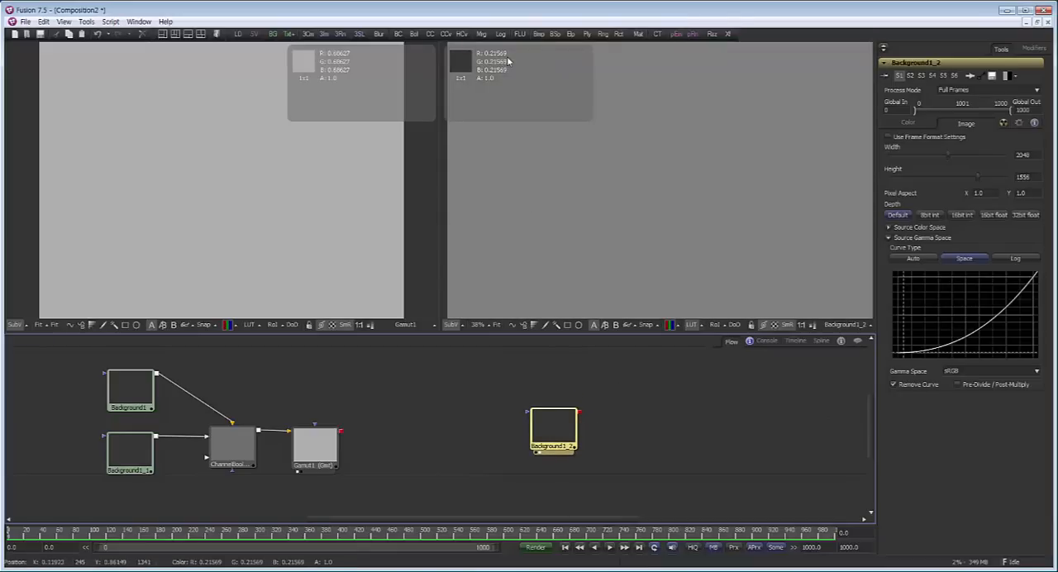
Toggle the second viewer's view LUT off and on repeatedly to compare the curve-removed Background with its sRGB display
{"action": "left_click", "coordinate": [695, 327]}
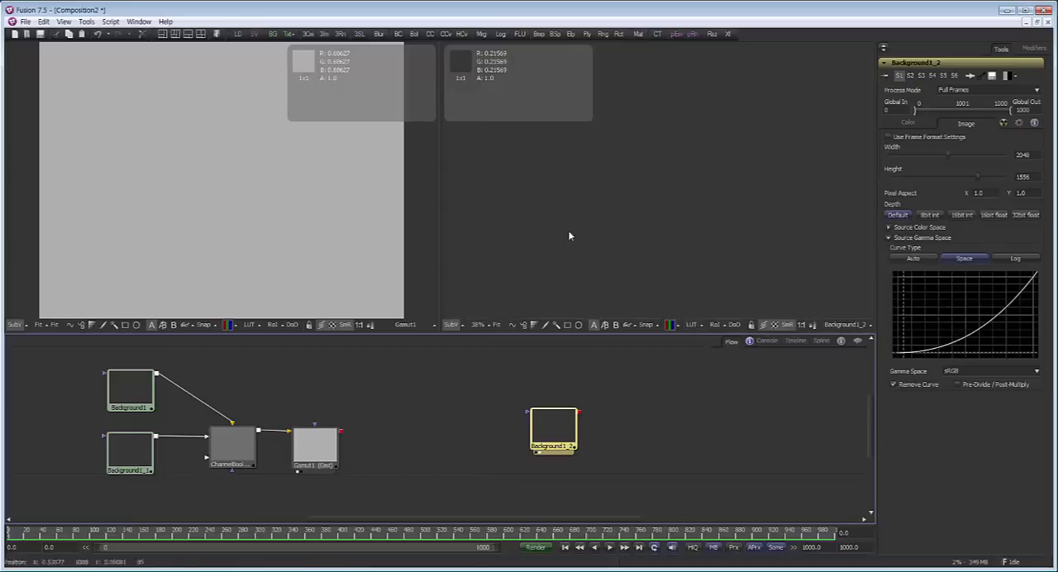
{"action": "left_click", "coordinate": [692, 325]}
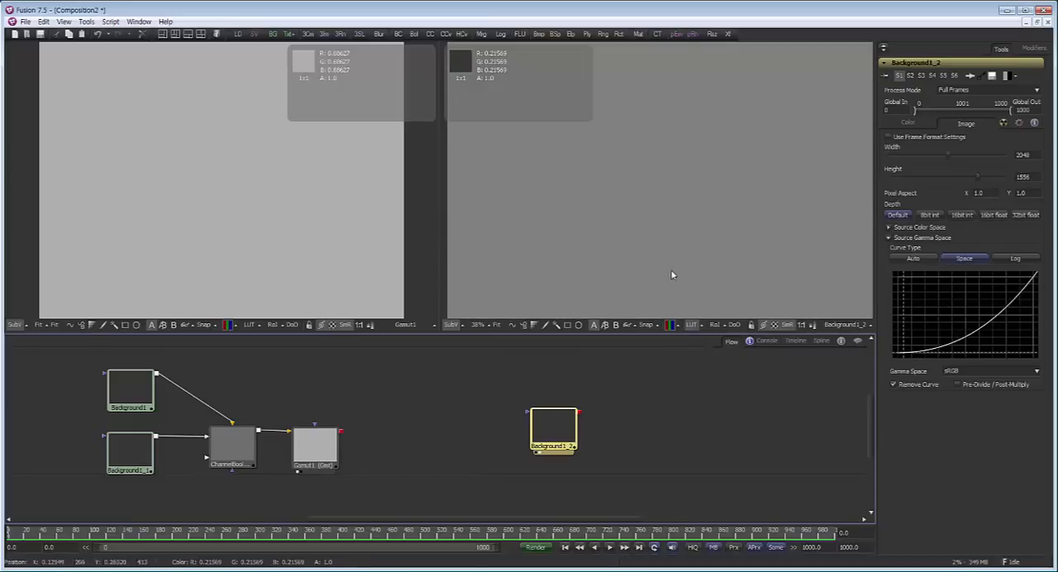
{"action": "left_click", "coordinate": [692, 327]}
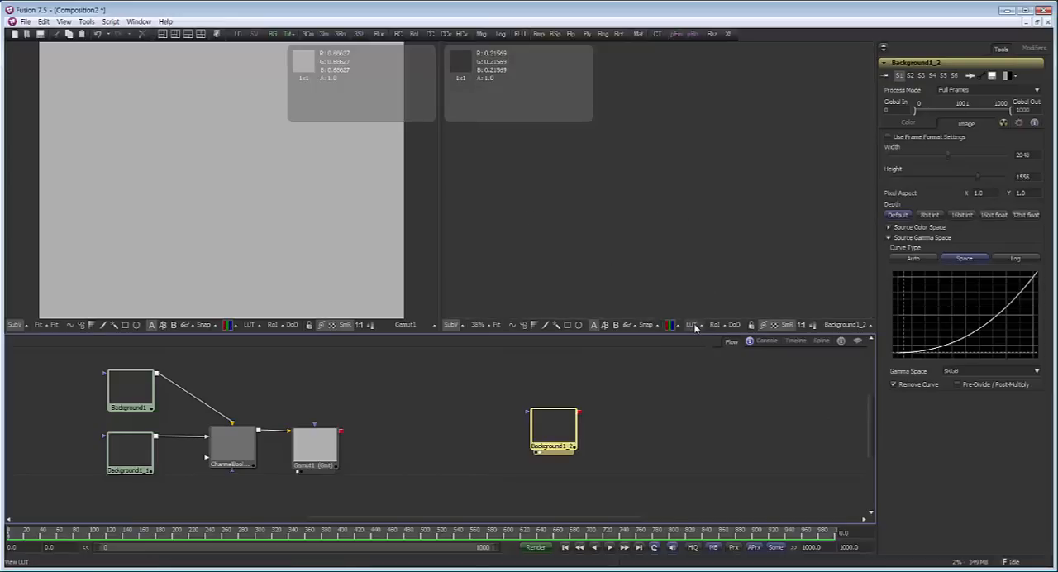
{"action": "left_click", "coordinate": [692, 326]}
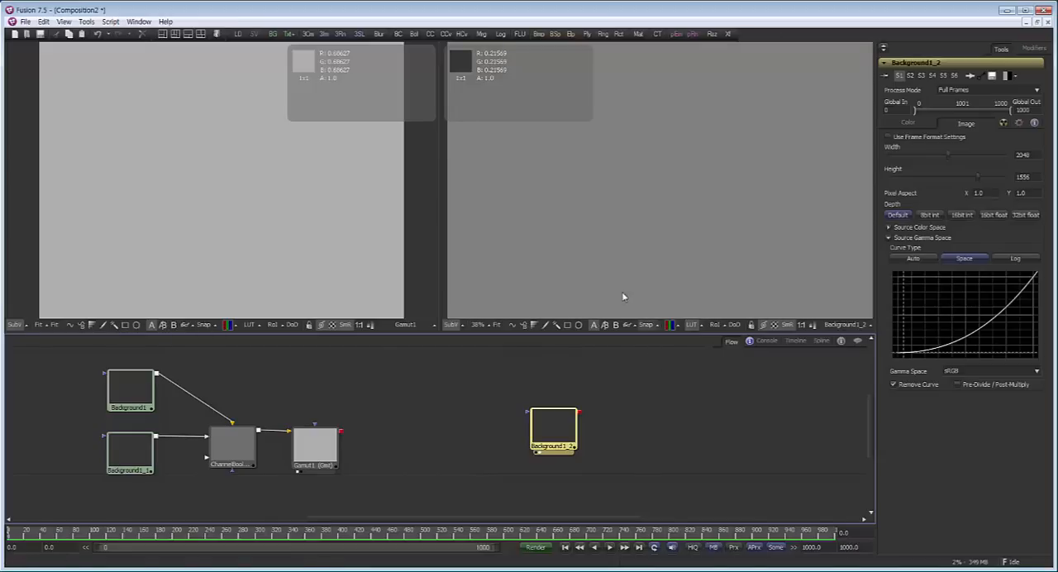
Add a Saver after the unconnected Background that writes test_lut as a PNG file to the Desktop folder
{"action": "mouse_move", "coordinate": [542, 422]}
{"action": "left_mouse_down"}
{"action": "mouse_move", "coordinate": [522, 422]}
{"action": "mouse_move", "coordinate": [545, 431]}
{"action": "left_mouse_up"}
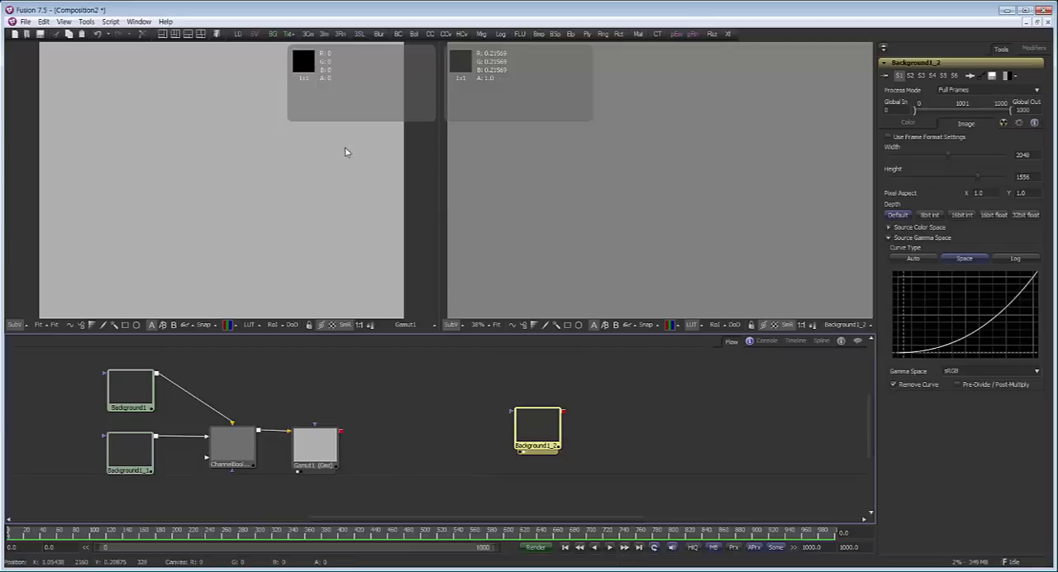
{"action": "left_click", "coordinate": [254, 34]}
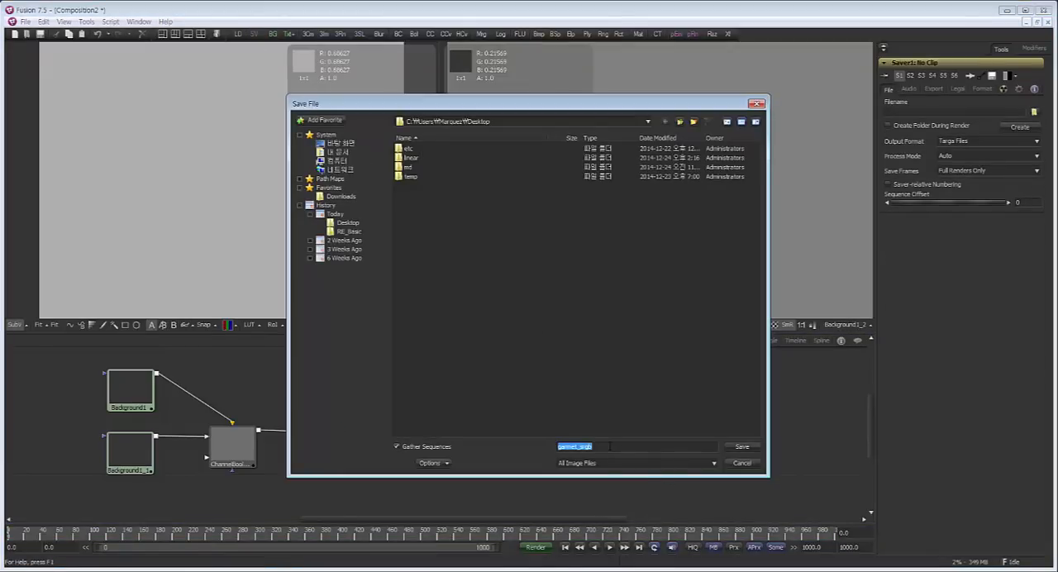
{"action": "type", "text": "test_lut"}
{"action": "left_click", "coordinate": [688, 466]}
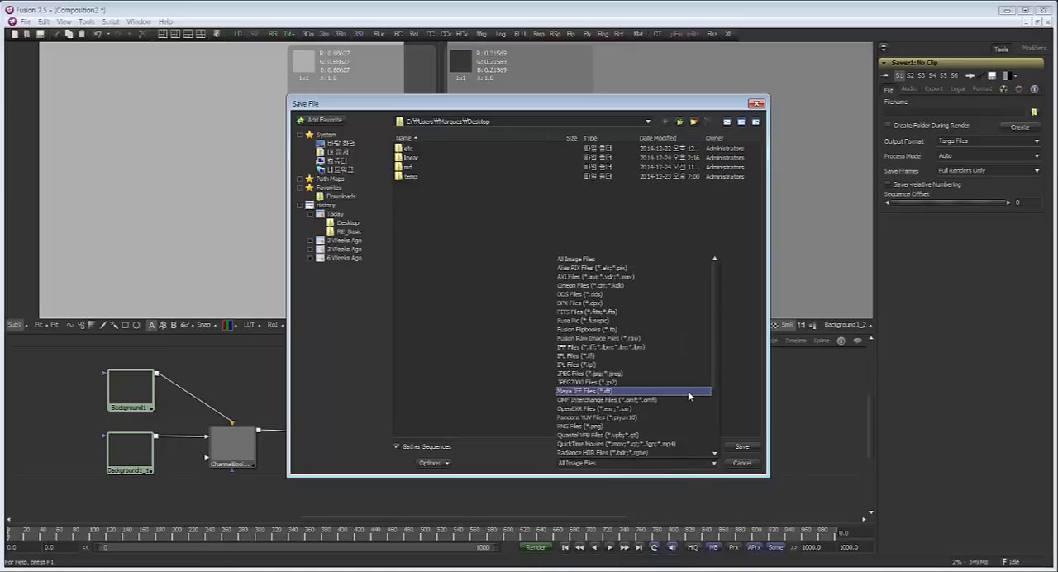
{"action": "left_click", "coordinate": [678, 426]}
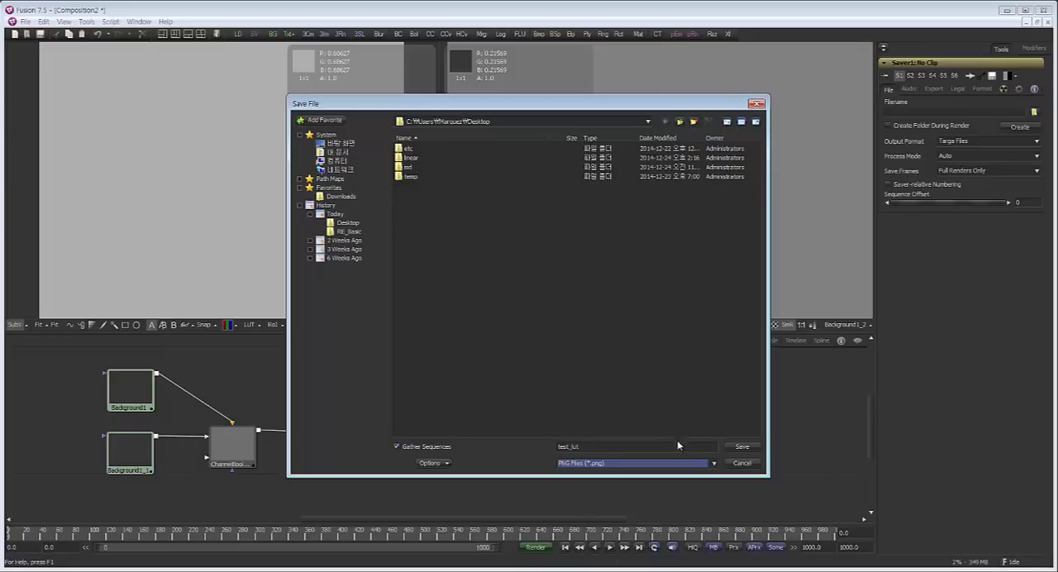
{"action": "left_click", "coordinate": [742, 448]}
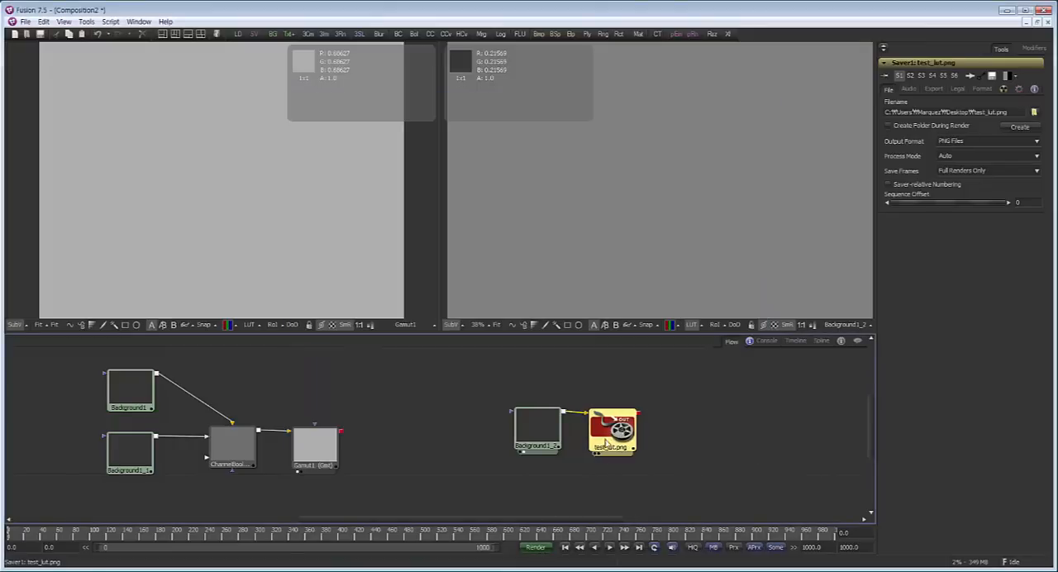
Render only frame 1 of the composition and dismiss the completion notice
{"action": "left_click", "coordinate": [537, 548]}
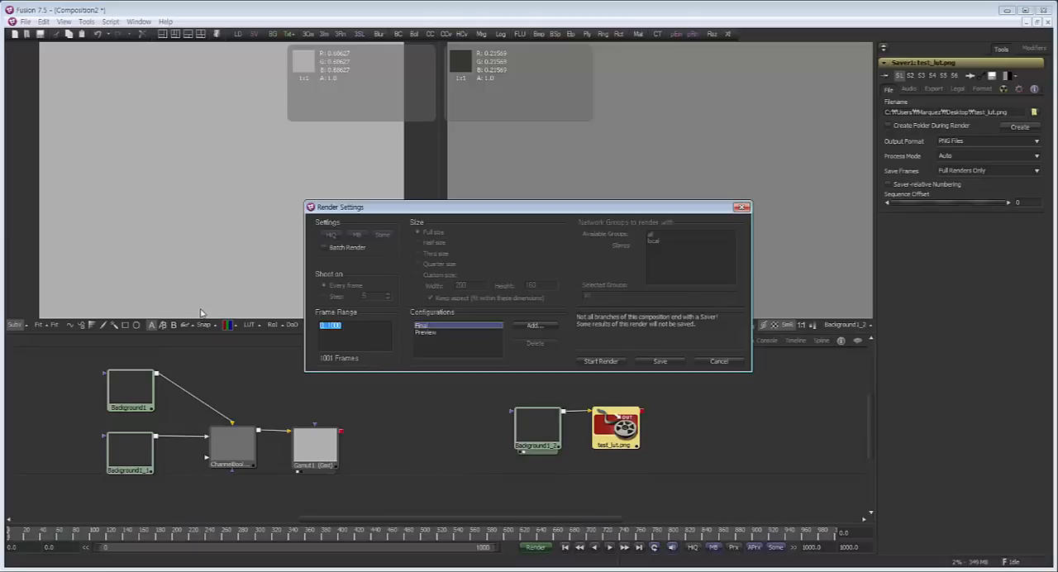
{"action": "type", "text": "1"}
{"action": "left_click", "coordinate": [616, 364]}
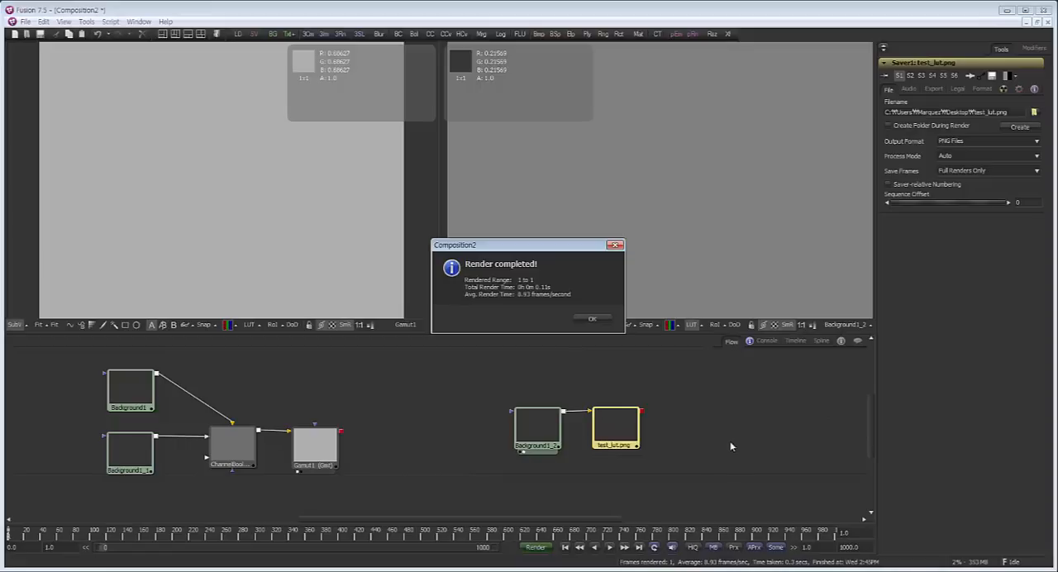
{"action": "left_click", "coordinate": [590, 320]}
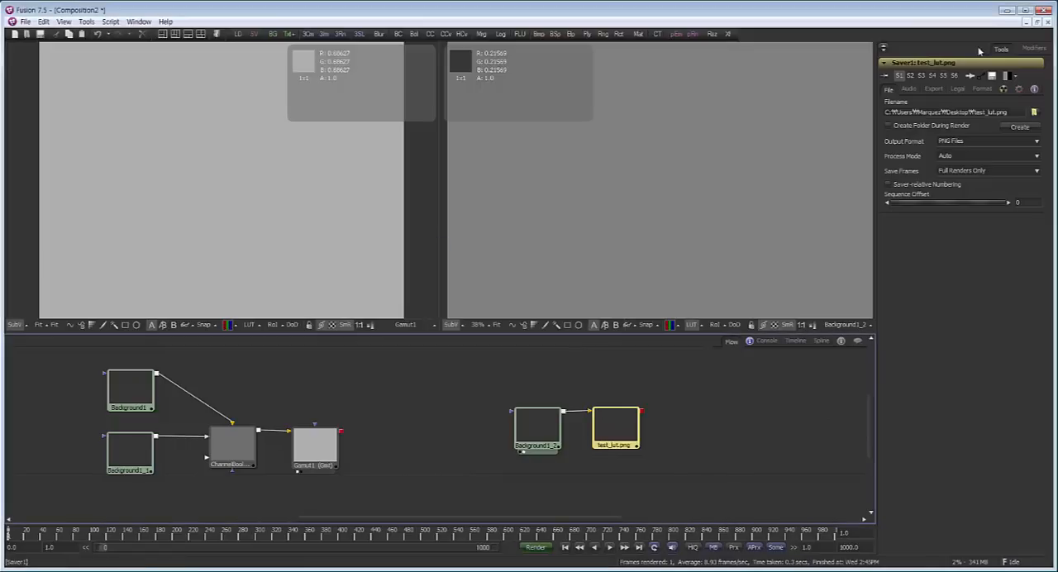
Minimize Fusion and open the rendered test_lut0001.png from the desktop in Windows Photo Viewer
{"action": "left_click", "coordinate": [1008, 12]}
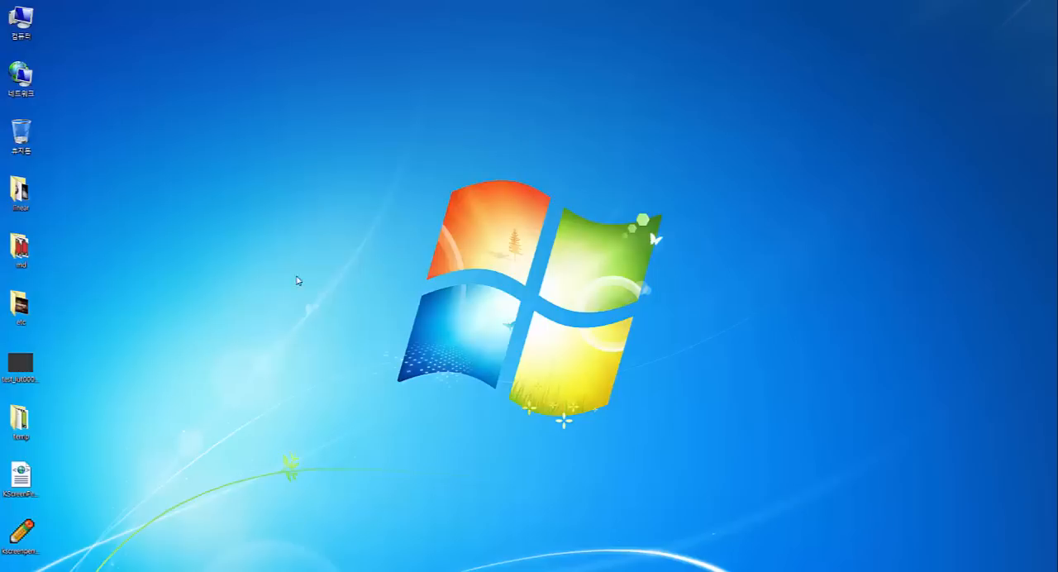
{"action": "double_click", "coordinate": [23, 373]}
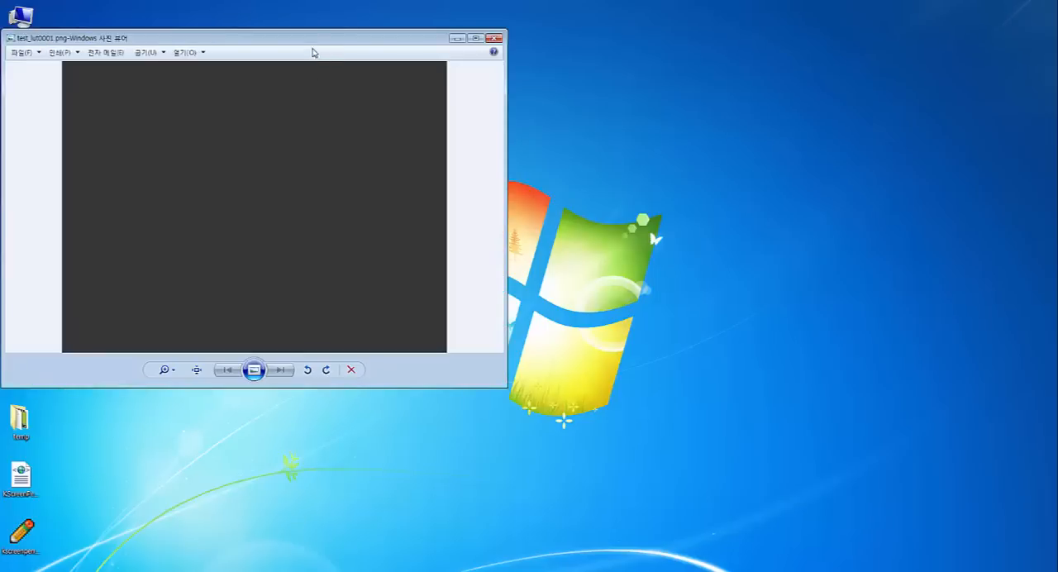
{"action": "left_click_drag", "start_coordinate": [311, 49], "coordinate": [326, 42]}
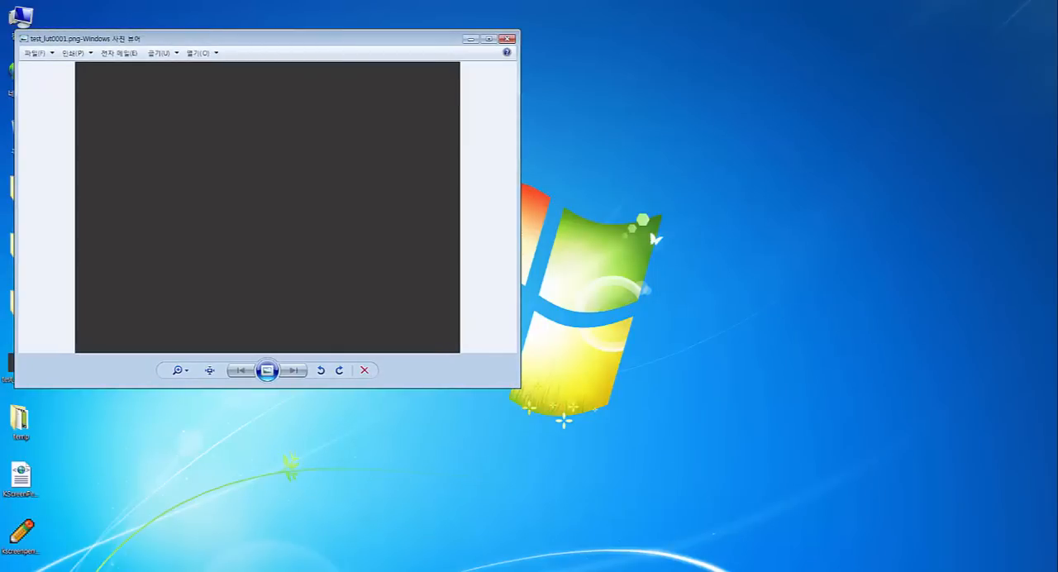
Place Fusion beside the rendered image and compare the image with the second viewer, with its view LUT on and off
{"action": "key", "text": "alt+Tab"}
{"action": "left_click_drag", "start_coordinate": [518, 10], "coordinate": [656, 16]}
{"action": "left_click_drag", "start_coordinate": [83, 38], "coordinate": [124, 36]}
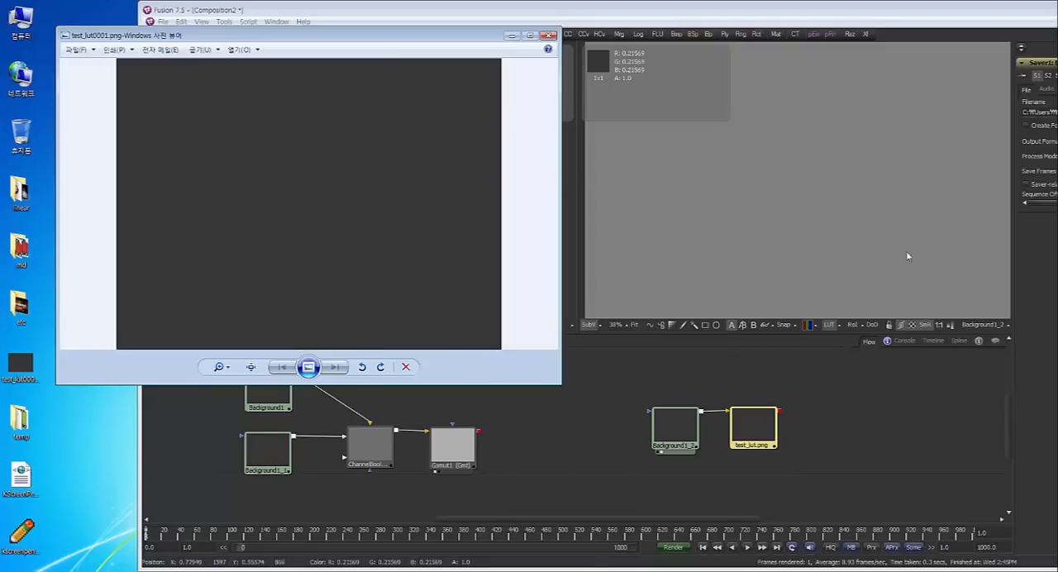
{"action": "left_click_drag", "start_coordinate": [383, 38], "coordinate": [343, 53]}
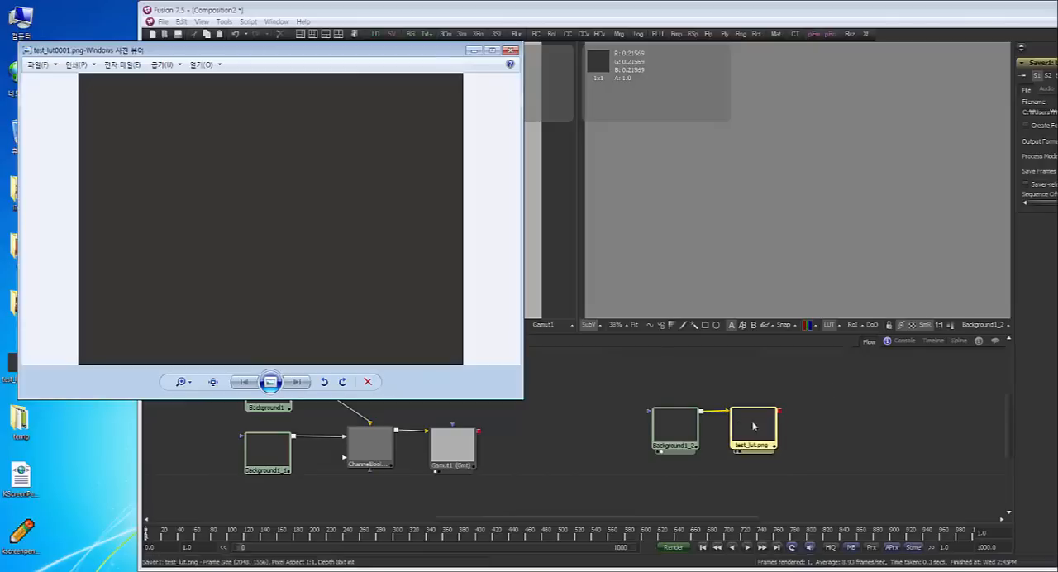
{"action": "left_click", "coordinate": [841, 413]}
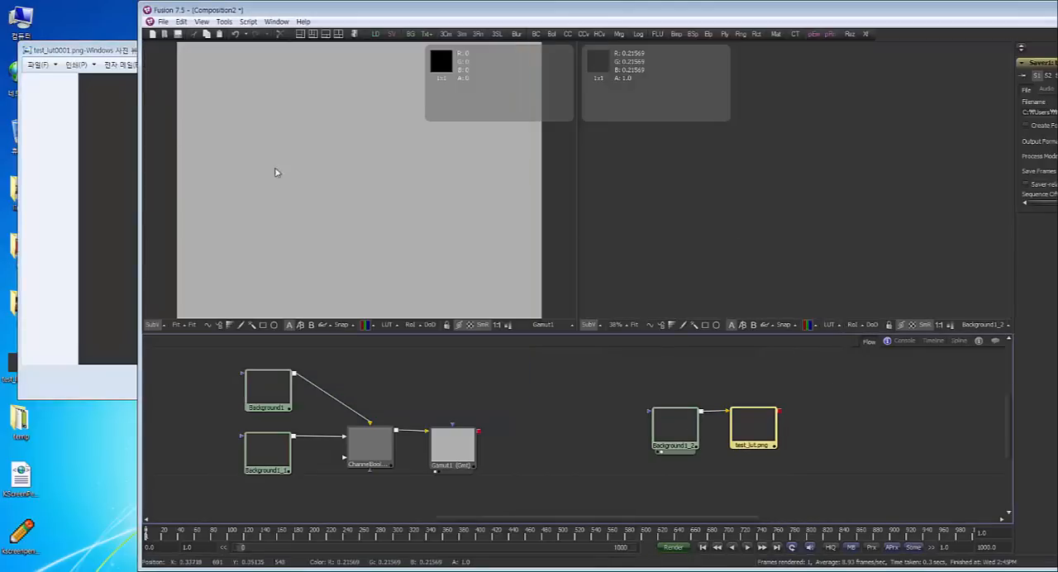
{"action": "left_click_drag", "start_coordinate": [114, 54], "coordinate": [244, 27]}
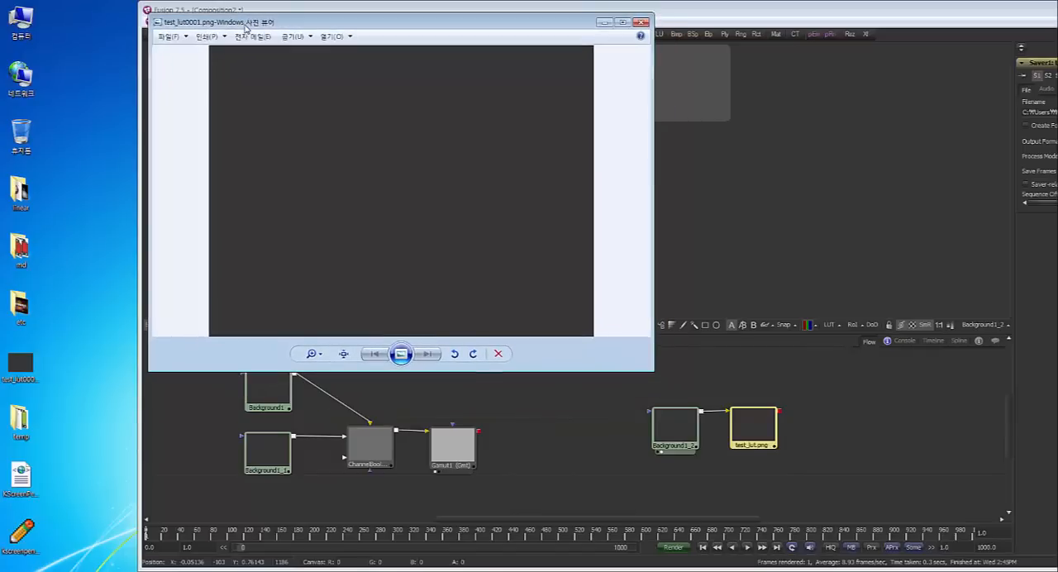
Close the rendered image, move the Fusion window back into place and switch the second viewer's LUT on
{"action": "left_click", "coordinate": [637, 17]}
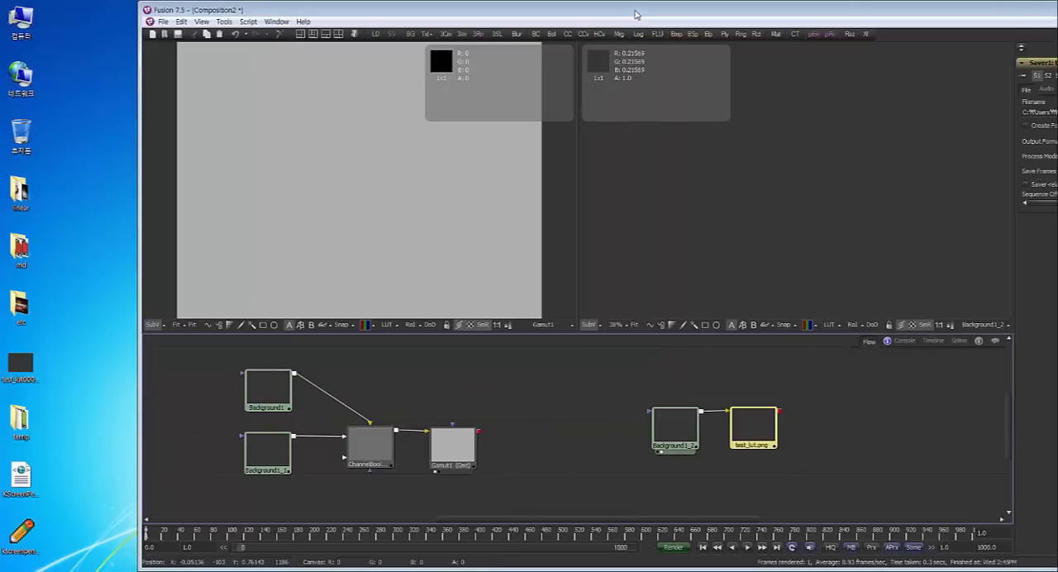
{"action": "left_click_drag", "start_coordinate": [633, 13], "coordinate": [500, 12]}
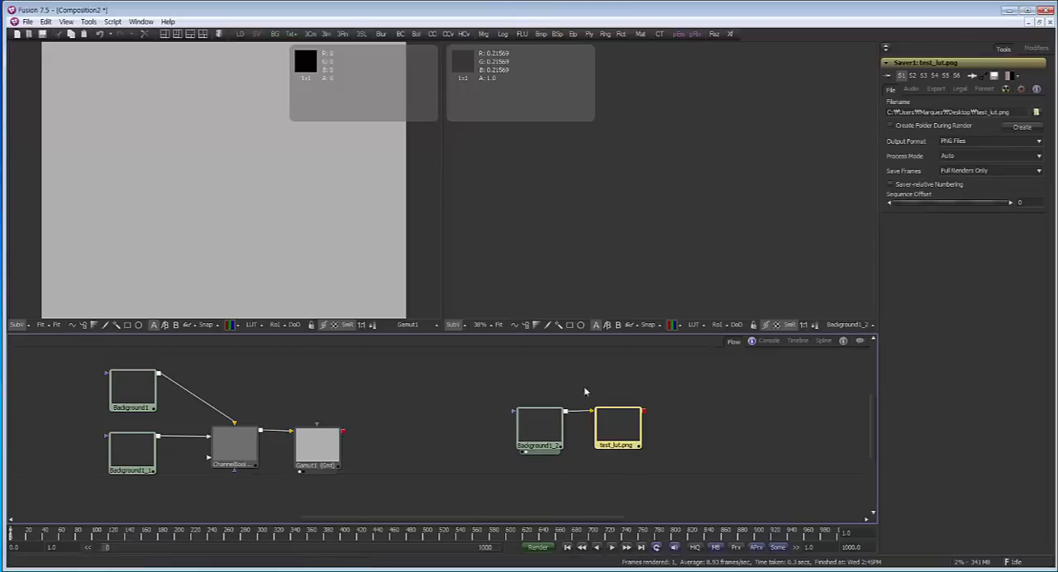
{"action": "left_click", "coordinate": [693, 324]}
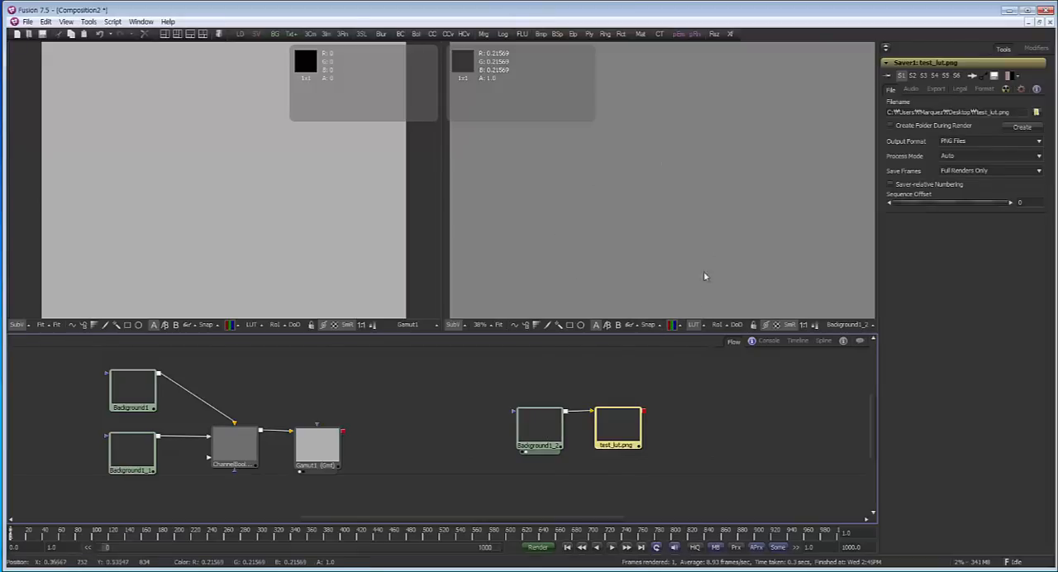
Spread the third Background and its Saver apart and insert a Gamut tool between them, shown in the second viewer
{"action": "left_click_drag", "start_coordinate": [617, 422], "coordinate": [649, 421]}
{"action": "left_click_drag", "start_coordinate": [540, 425], "coordinate": [530, 440]}
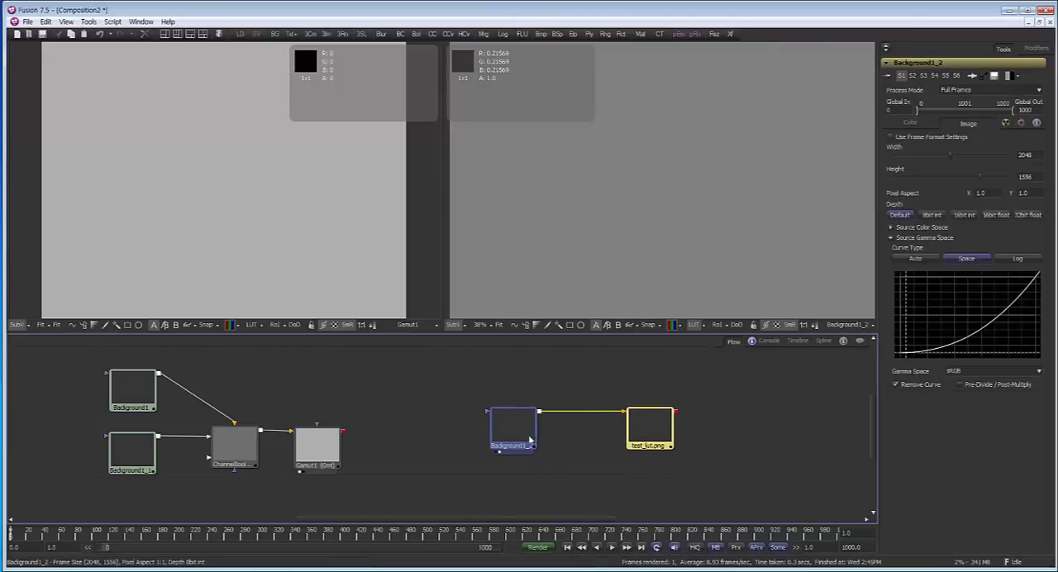
{"action": "left_click", "coordinate": [319, 447]}
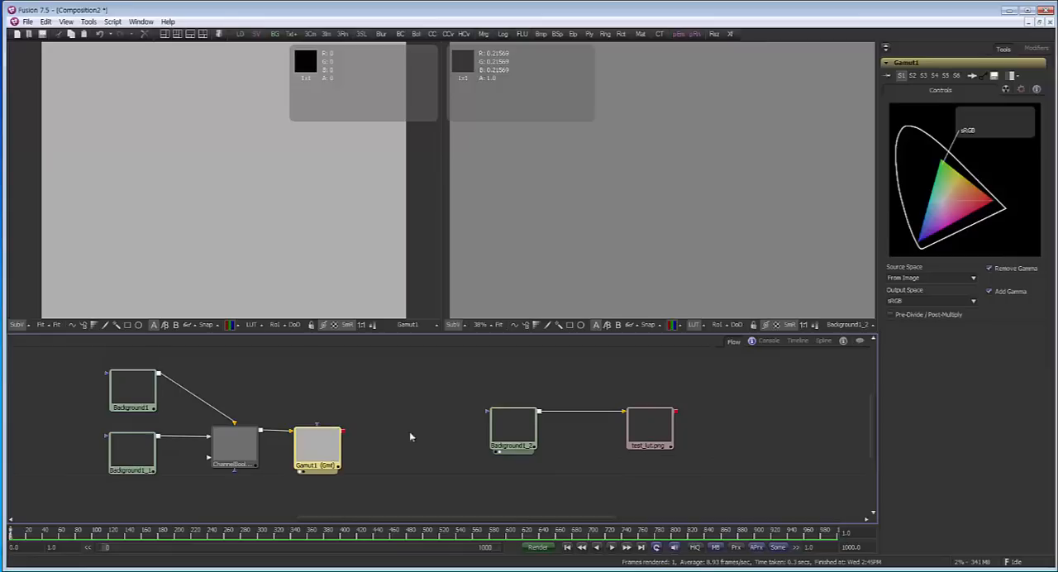
{"action": "left_click_drag", "start_coordinate": [661, 430], "coordinate": [707, 429]}
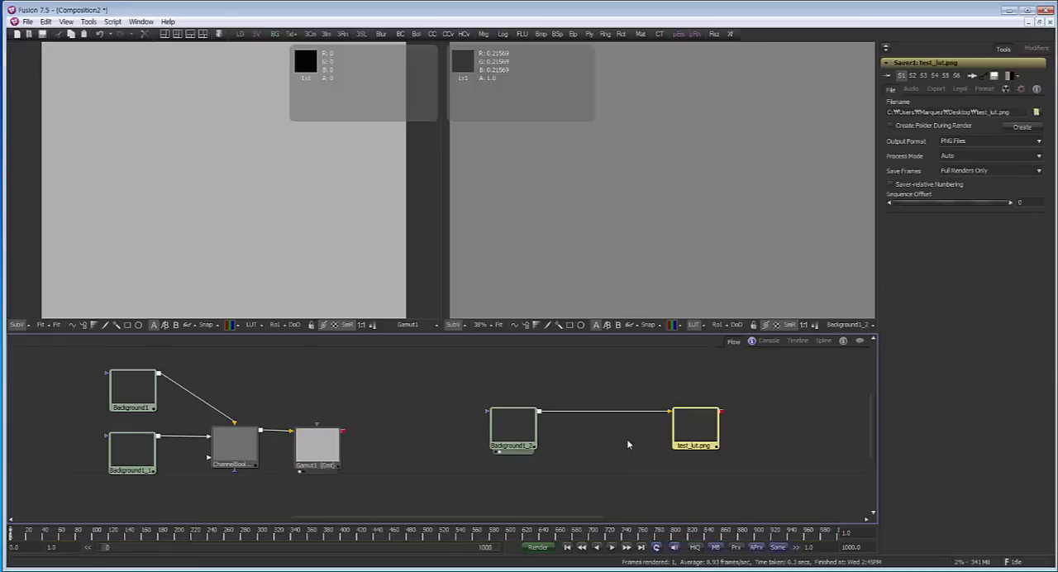
{"action": "left_click", "coordinate": [628, 440]}
{"action": "key", "text": "ctrl+space"}
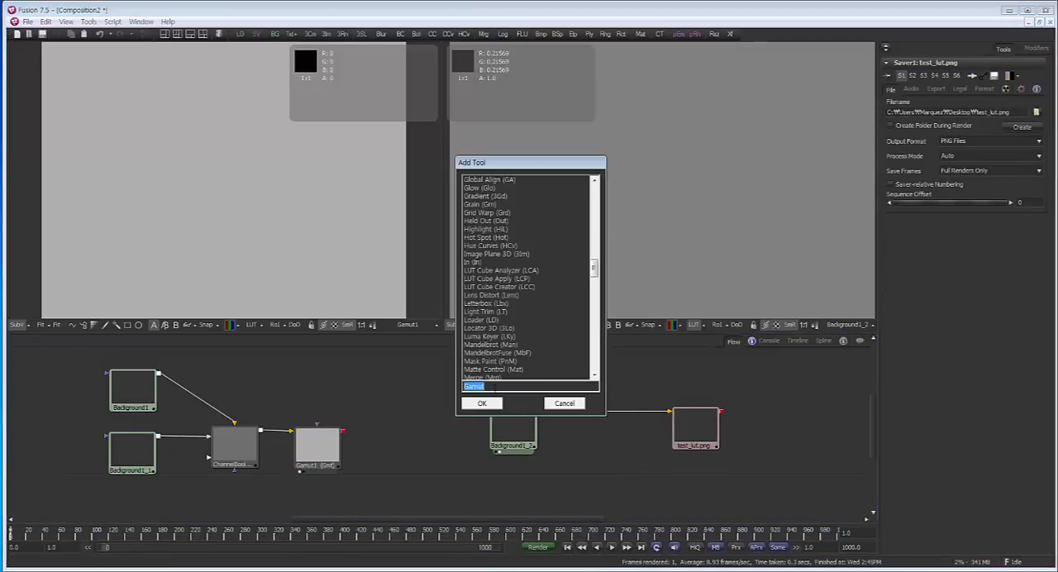
{"action": "key", "text": "Return"}
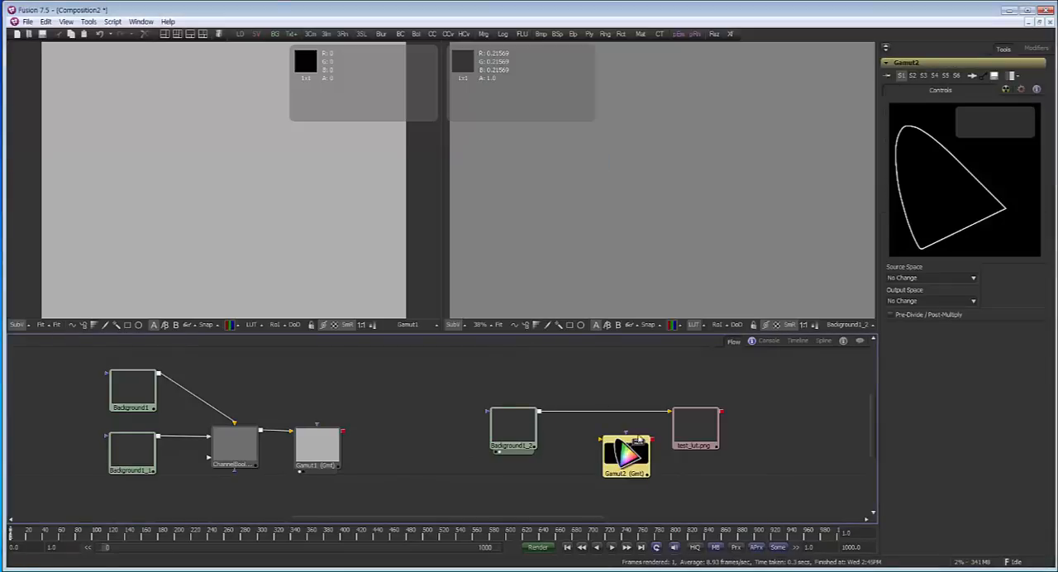
{"action": "left_click_drag", "start_coordinate": [631, 464], "coordinate": [613, 425]}
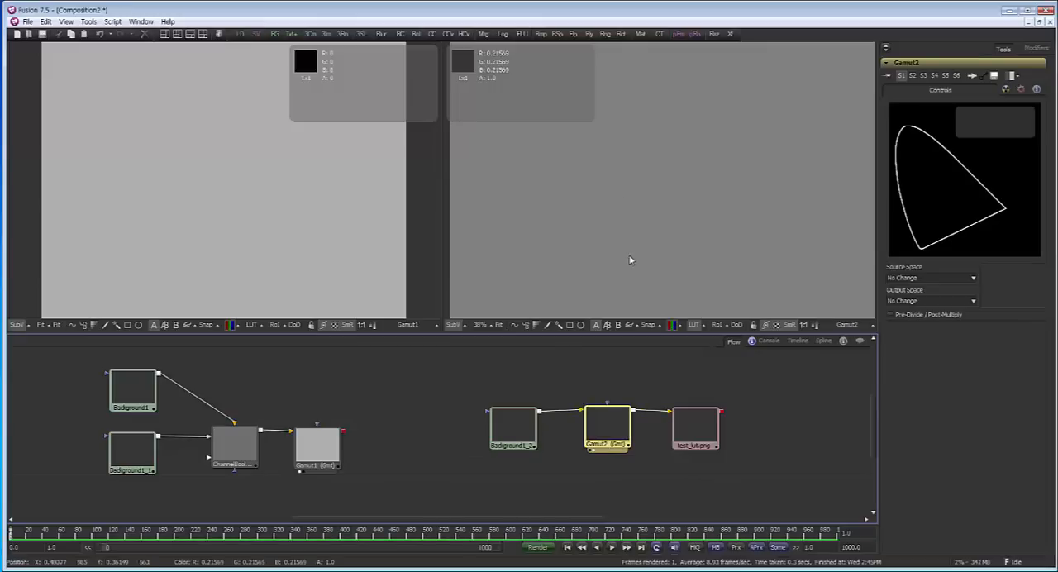
Set the new Gamut tool's source space to From Image and its output space to sRGB
{"action": "left_click", "coordinate": [907, 279]}
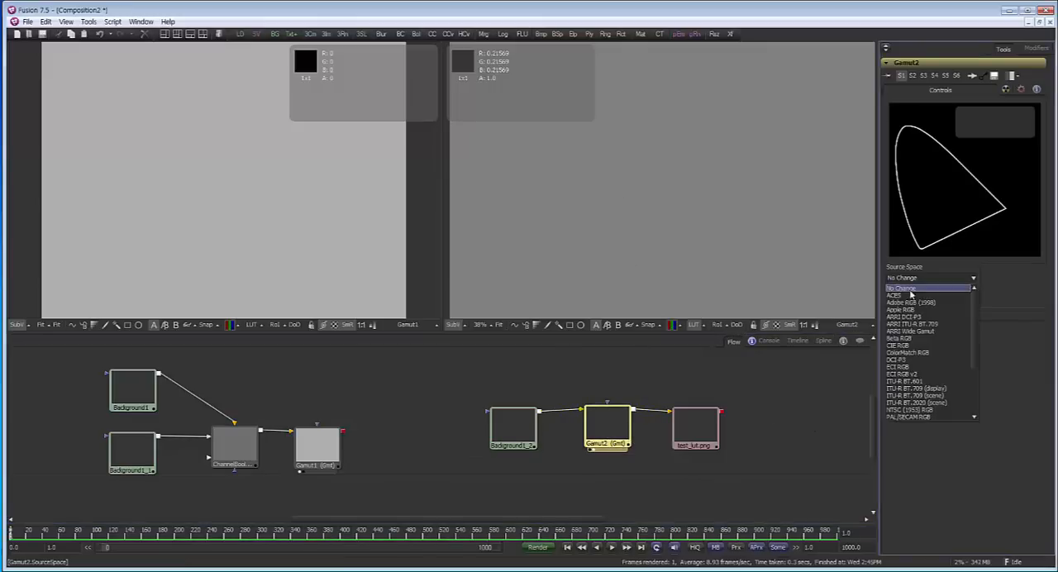
{"action": "scroll", "coordinate": [917, 380], "scroll_direction": "down", "scroll_amount": 3}
{"action": "left_click", "coordinate": [921, 418]}
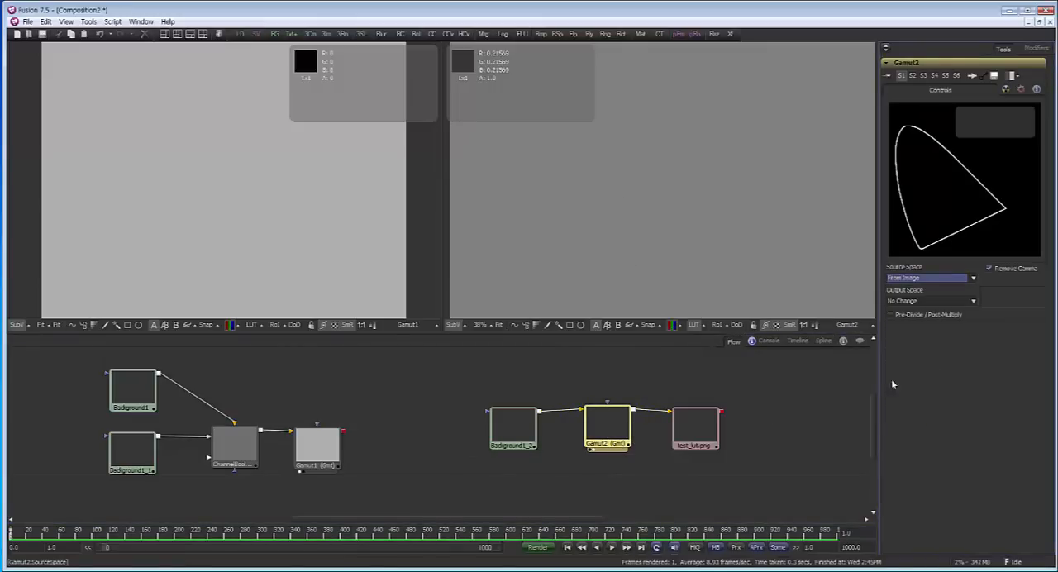
{"action": "left_click", "coordinate": [923, 300]}
{"action": "scroll", "coordinate": [913, 389], "scroll_direction": "down", "scroll_amount": 3}
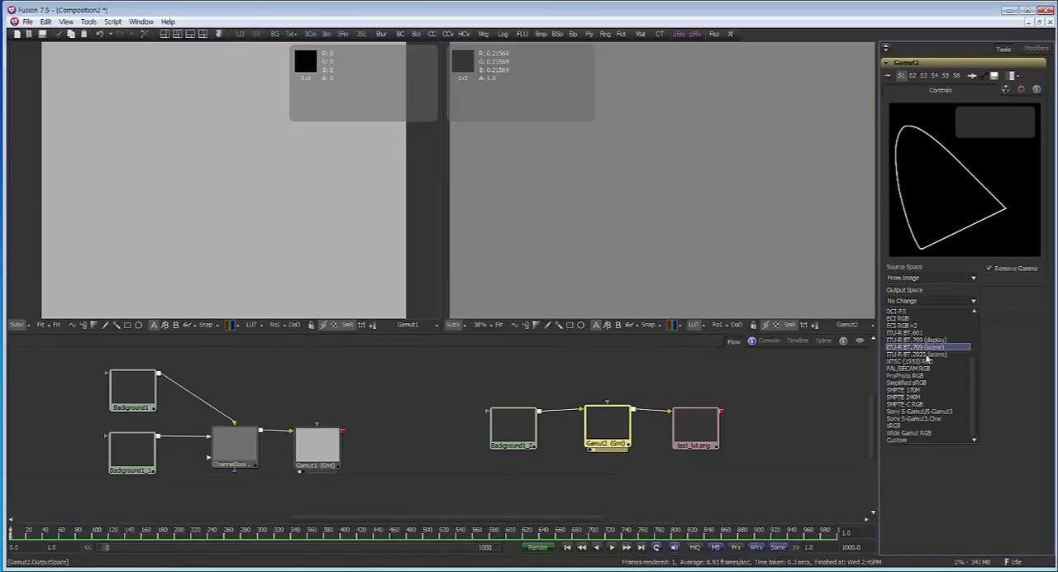
{"action": "left_click", "coordinate": [905, 427]}
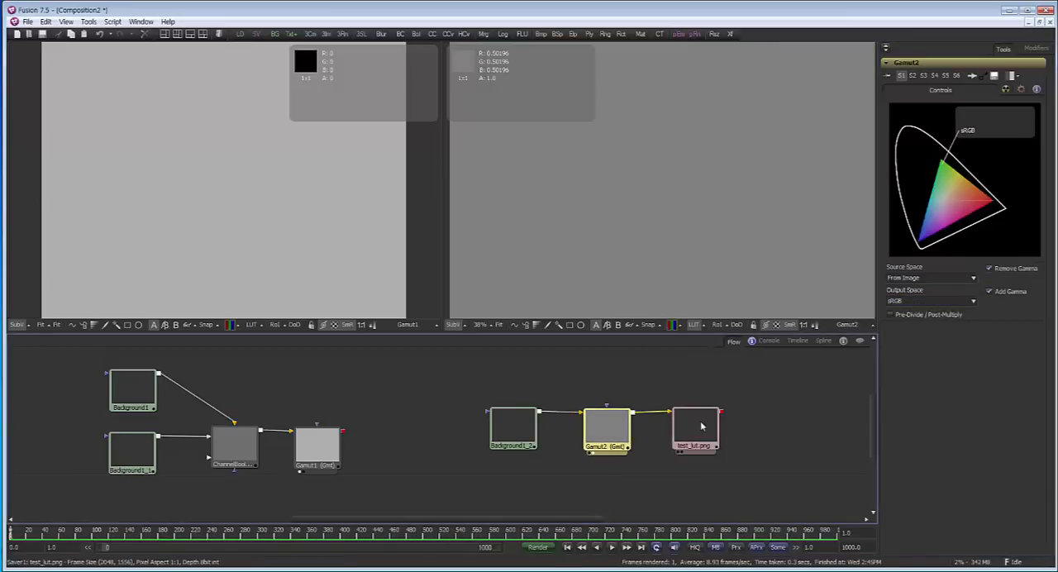
Show the Saver in the second viewer, rename its output file test_lut_gamut.png and render frame 1
{"action": "left_click_drag", "start_coordinate": [701, 425], "coordinate": [705, 433]}
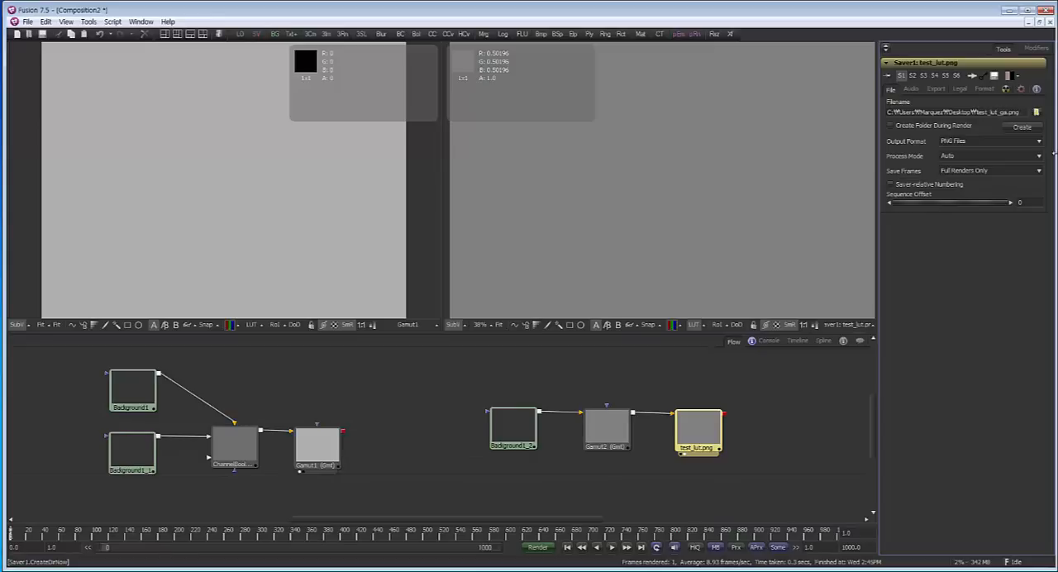
{"action": "key", "text": "Return"}
{"action": "left_click", "coordinate": [538, 548]}
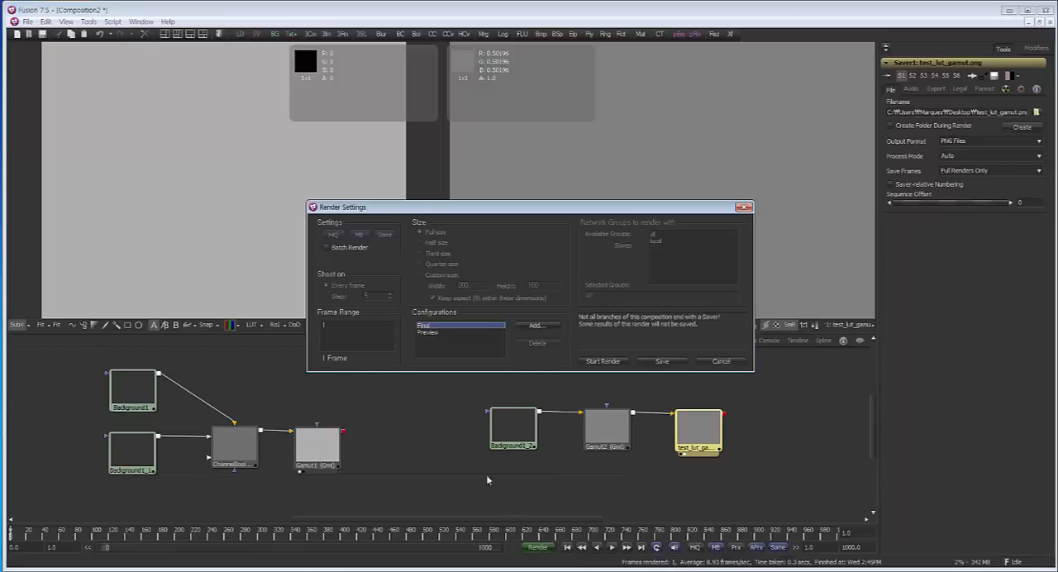
{"action": "left_click", "coordinate": [617, 362]}
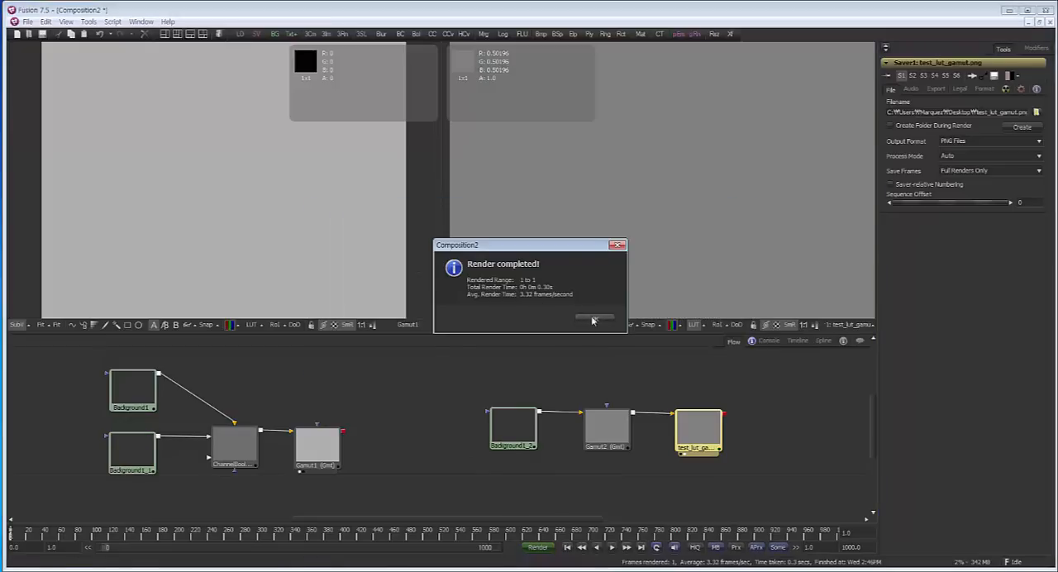
Dismiss the render message, minimise Fusion and place the two rendered PNG files side by side on the desktop
{"action": "left_click", "coordinate": [602, 321]}
{"action": "left_click", "coordinate": [1010, 10]}
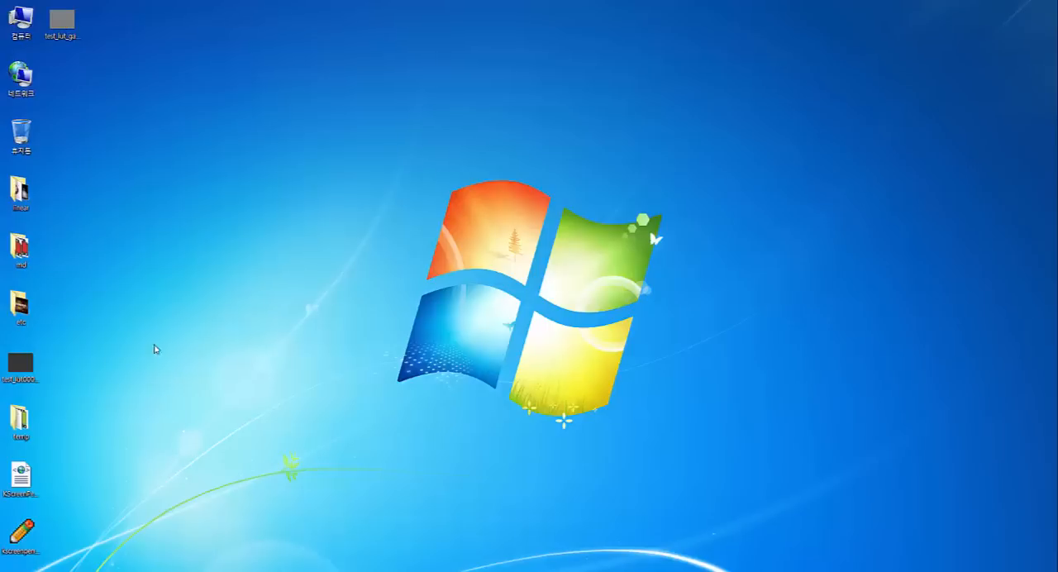
{"action": "left_click_drag", "start_coordinate": [26, 374], "coordinate": [314, 308]}
{"action": "left_click_drag", "start_coordinate": [62, 21], "coordinate": [358, 313]}
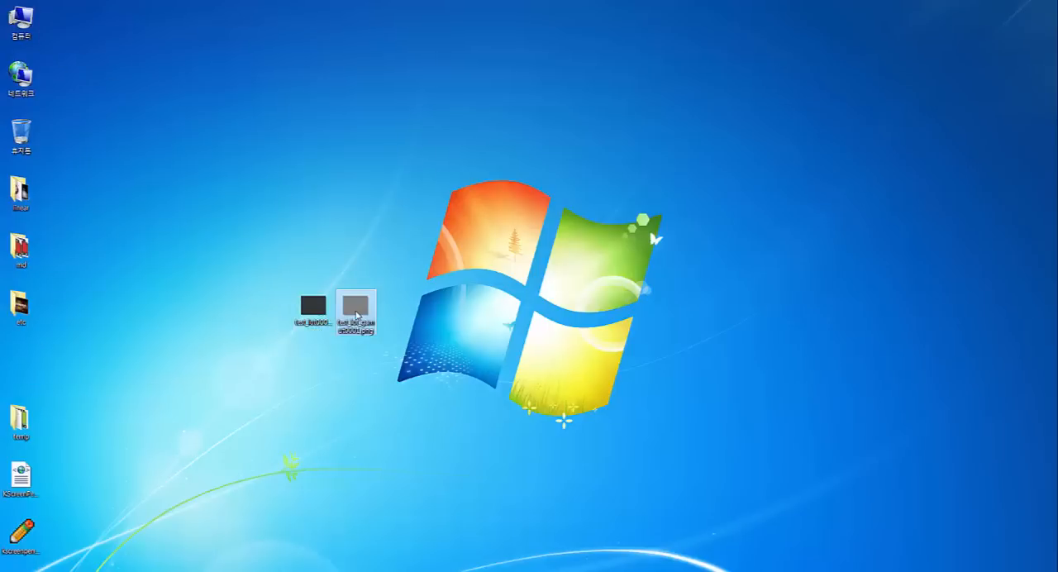
Open test_lut_gamut0001.png, compare it with test_lut0001.png in the photo viewer, then close it and switch back to Fusion
{"action": "double_click", "coordinate": [358, 315]}
{"action": "left_click", "coordinate": [476, 38]}
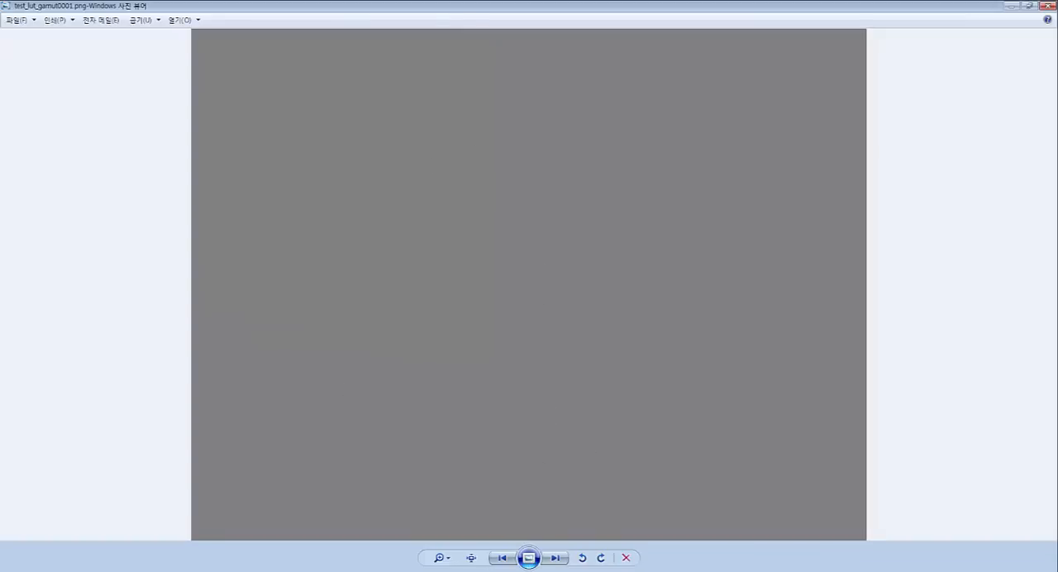
{"action": "left_click", "coordinate": [506, 560]}
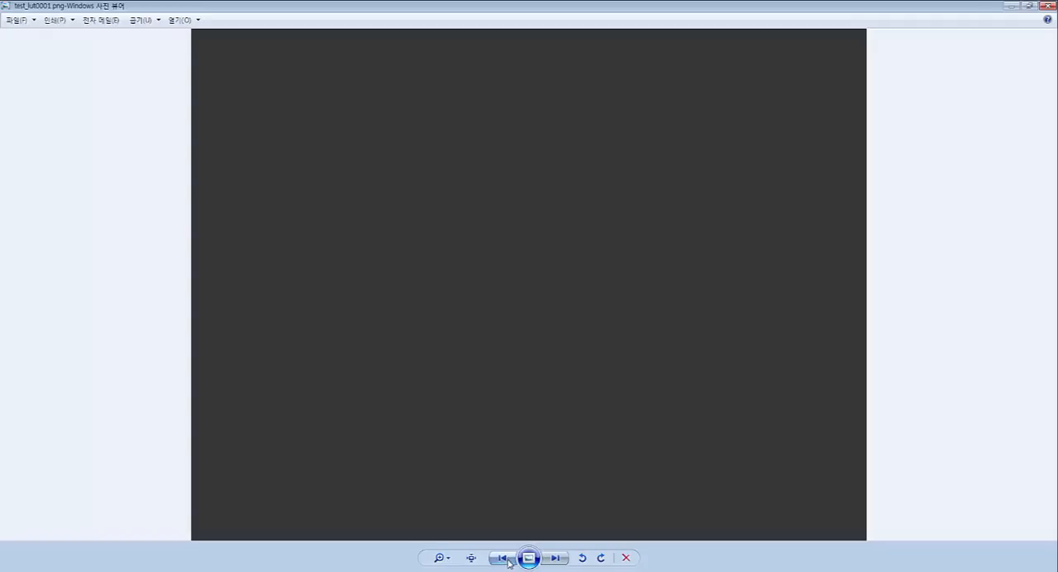
{"action": "left_click", "coordinate": [557, 562]}
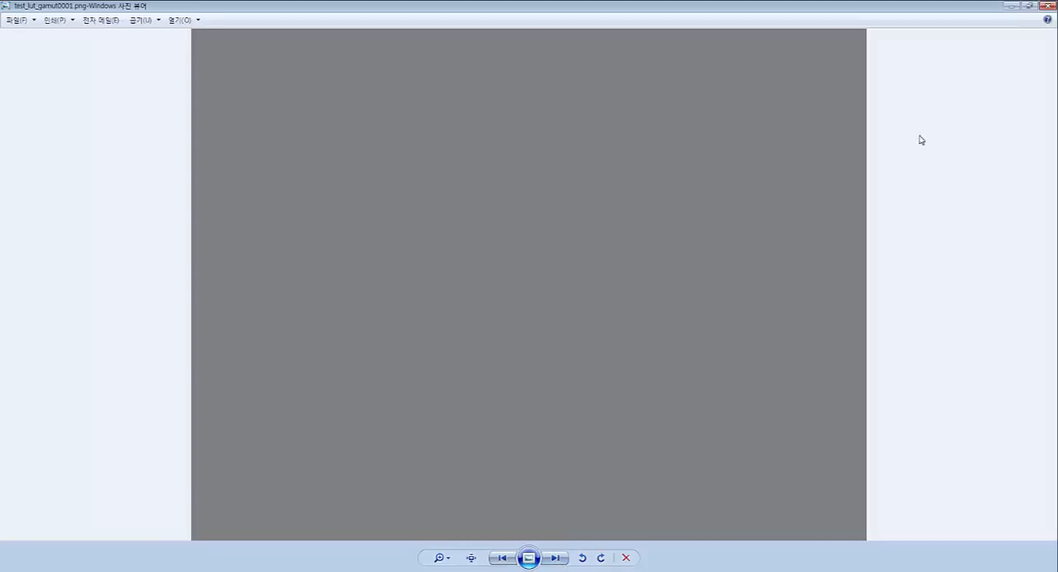
{"action": "left_click", "coordinate": [1048, 5]}
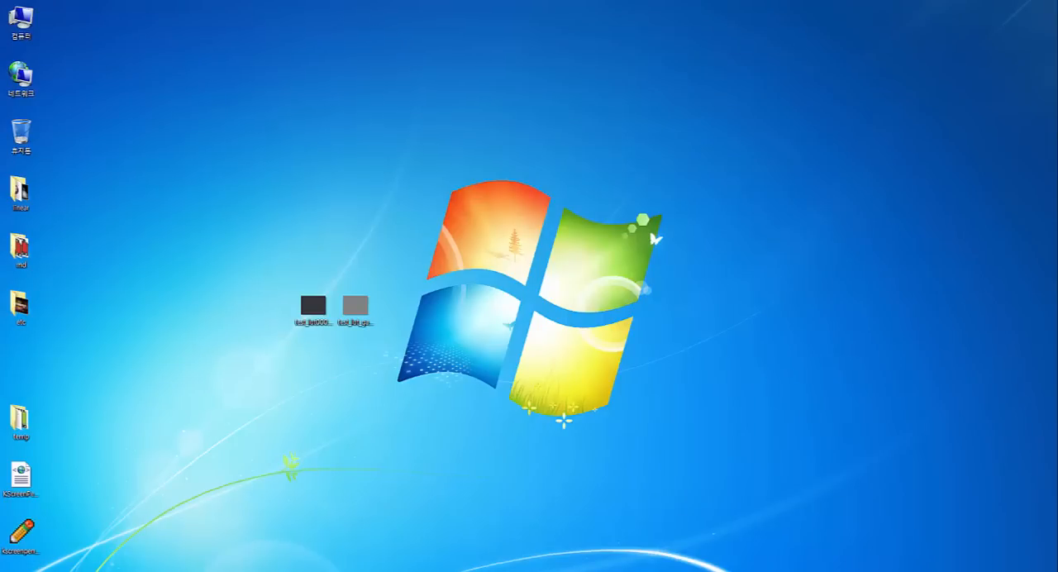
{"action": "left_click", "coordinate": [315, 570]}
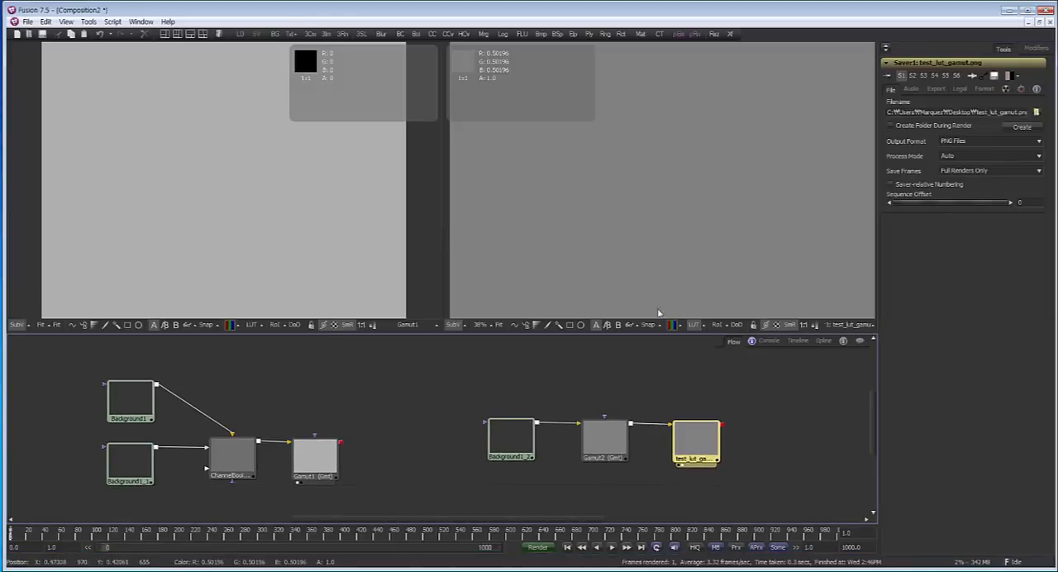
Move the Saver and the Gamut2 tool slightly further along the flow to widen the spacing after Background1_2
{"action": "mouse_move", "coordinate": [604, 435]}
{"action": "left_mouse_down"}
{"action": "mouse_move", "coordinate": [591, 437]}
{"action": "mouse_move", "coordinate": [603, 436]}
{"action": "left_mouse_up"}
{"action": "left_click", "coordinate": [700, 446]}
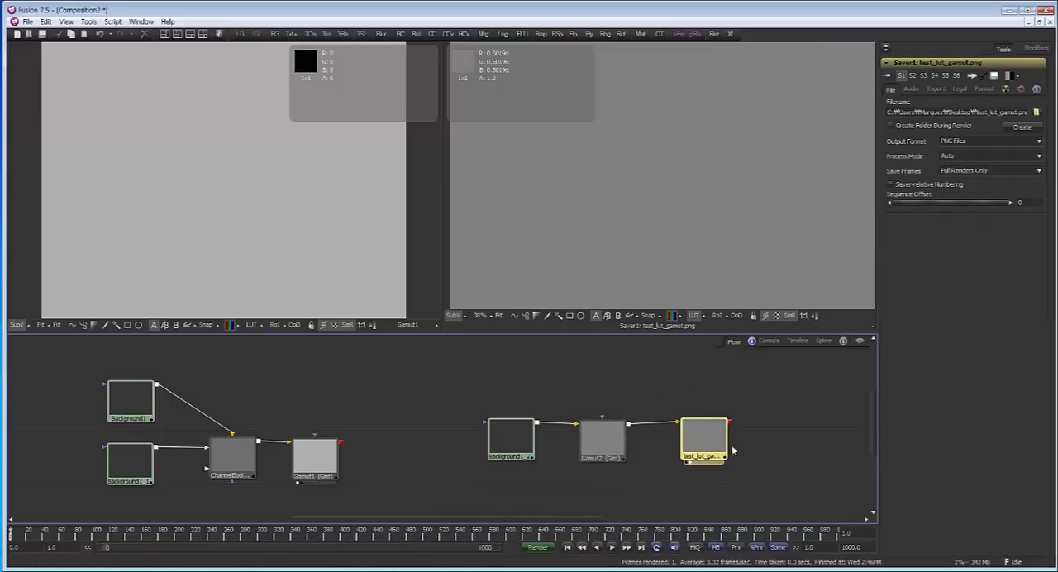
{"action": "left_click_drag", "start_coordinate": [612, 440], "coordinate": [627, 441]}
{"action": "left_click", "coordinate": [627, 440]}
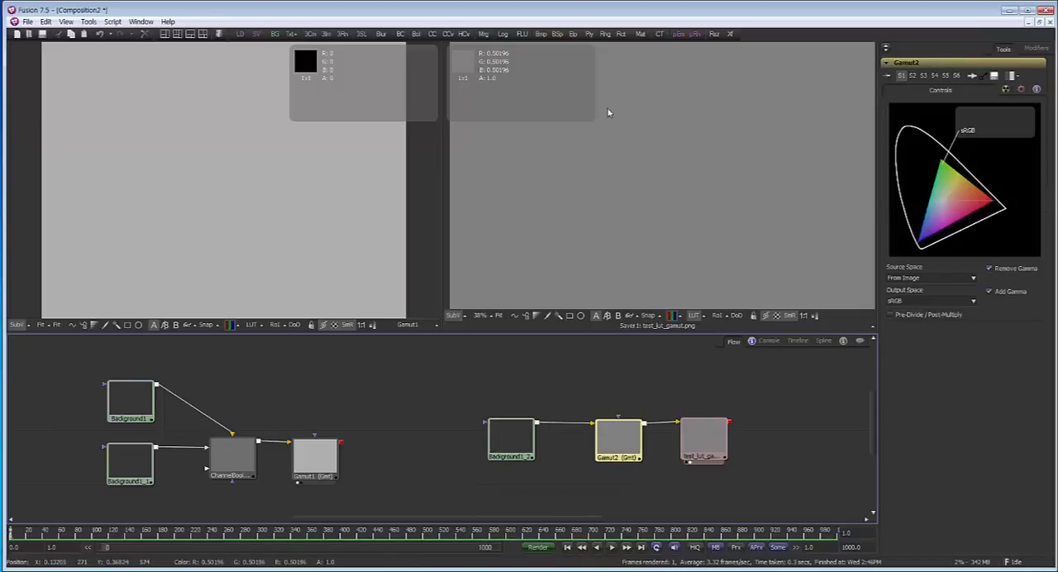
Compare Background1_2 and Gamut2 in the second viewer, switching the viewer LUT off and back on
{"action": "left_click", "coordinate": [513, 443]}
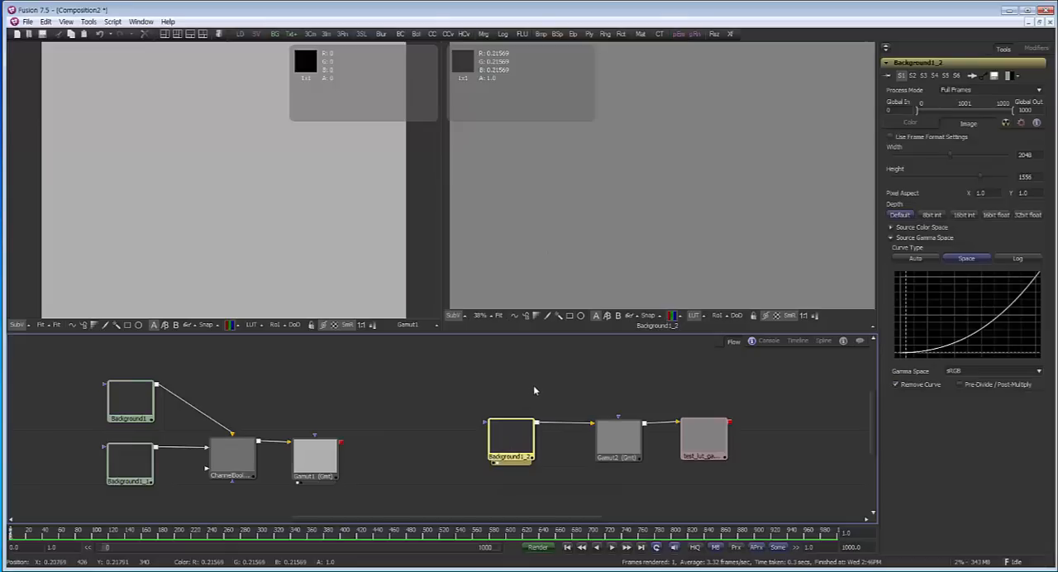
{"action": "left_click", "coordinate": [608, 445]}
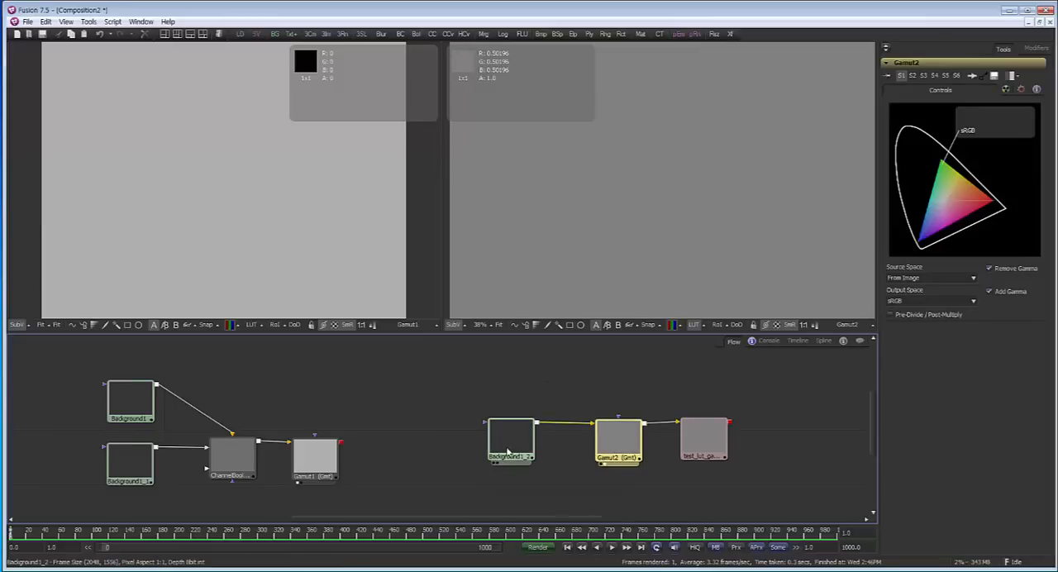
{"action": "left_click", "coordinate": [695, 326]}
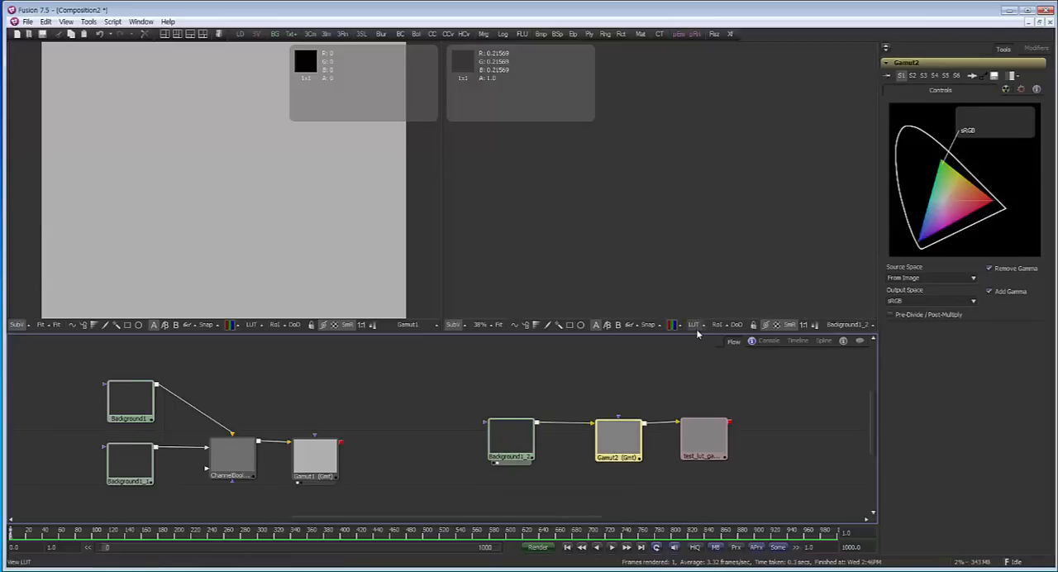
{"action": "left_click", "coordinate": [696, 329]}
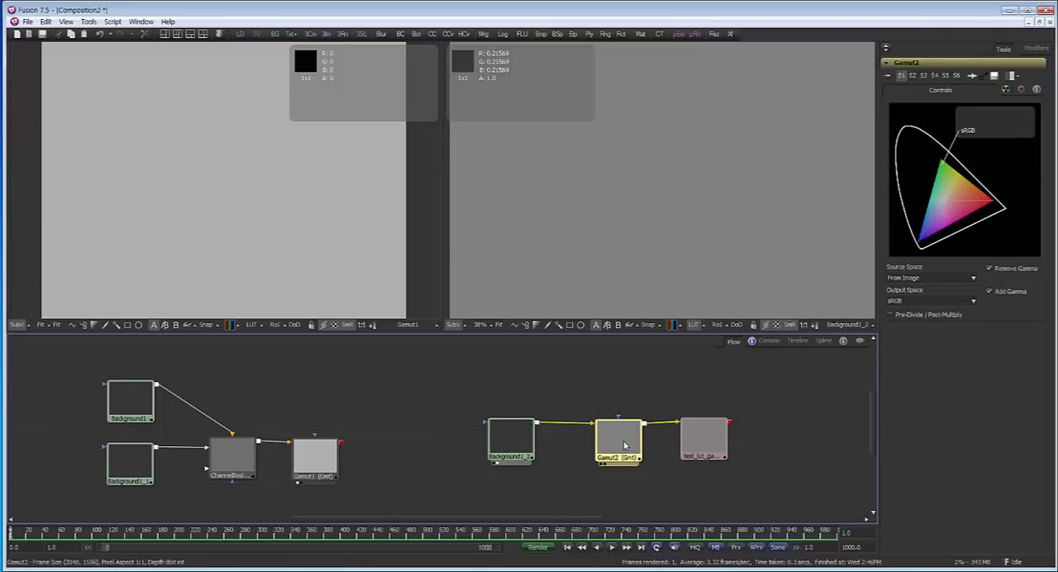
Reposition the Saver and Background1_2 in the flow and show Background1_2 in the second viewer
{"action": "left_click", "coordinate": [712, 447]}
{"action": "left_click_drag", "start_coordinate": [712, 447], "coordinate": [714, 439]}
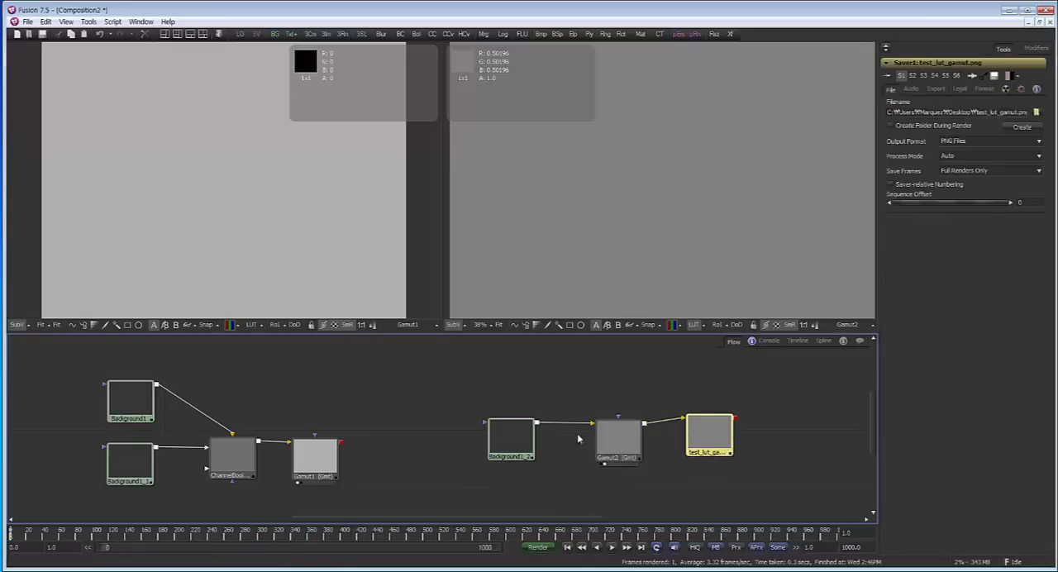
{"action": "left_click_drag", "start_coordinate": [513, 440], "coordinate": [518, 442]}
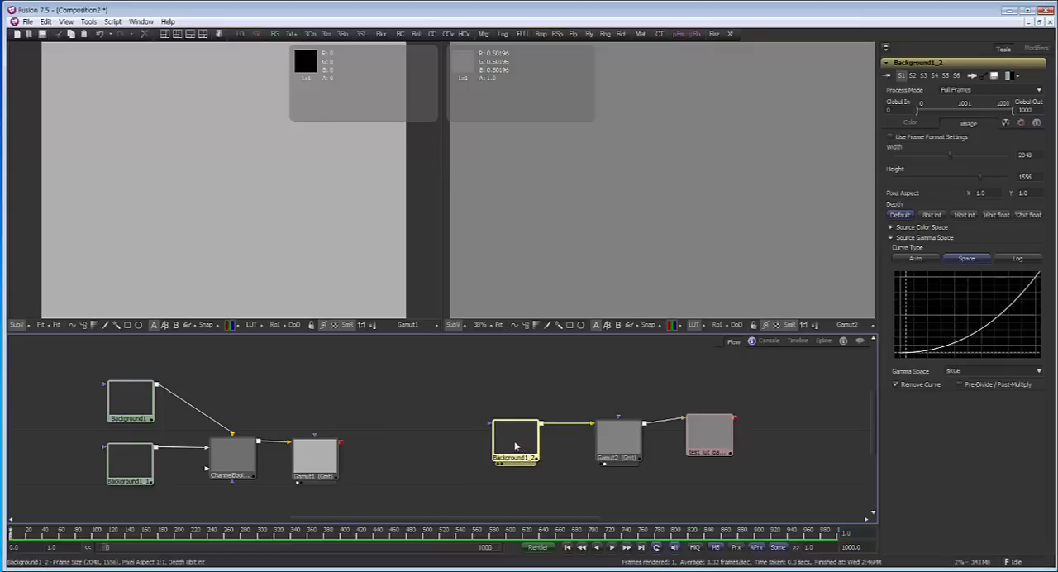
{"action": "mouse_move", "coordinate": [515, 443]}
{"action": "left_mouse_down"}
{"action": "mouse_move", "coordinate": [506, 401]}
{"action": "mouse_move", "coordinate": [517, 445]}
{"action": "left_mouse_up"}
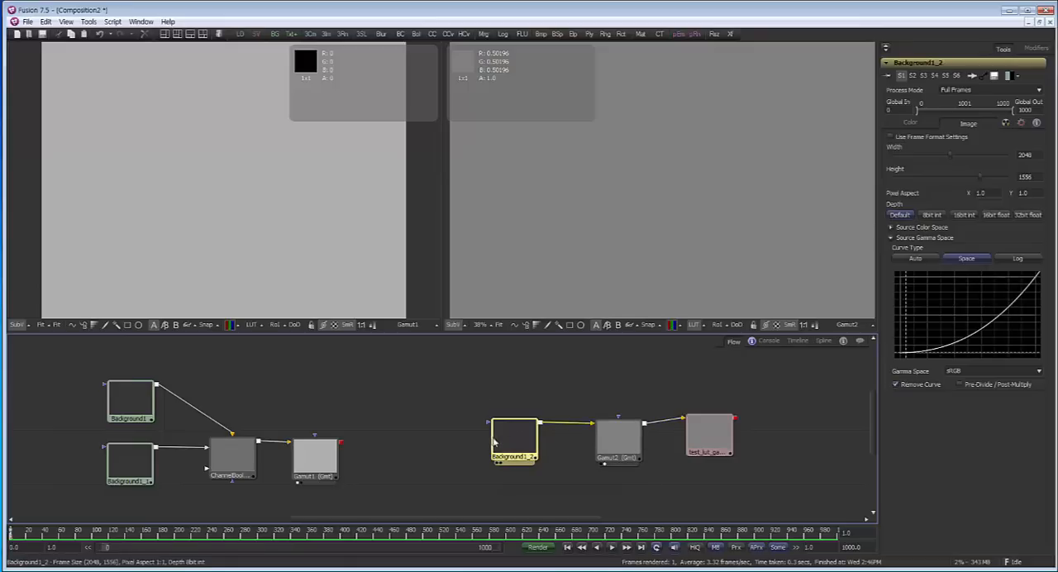
{"action": "left_click_drag", "start_coordinate": [494, 444], "coordinate": [633, 149]}
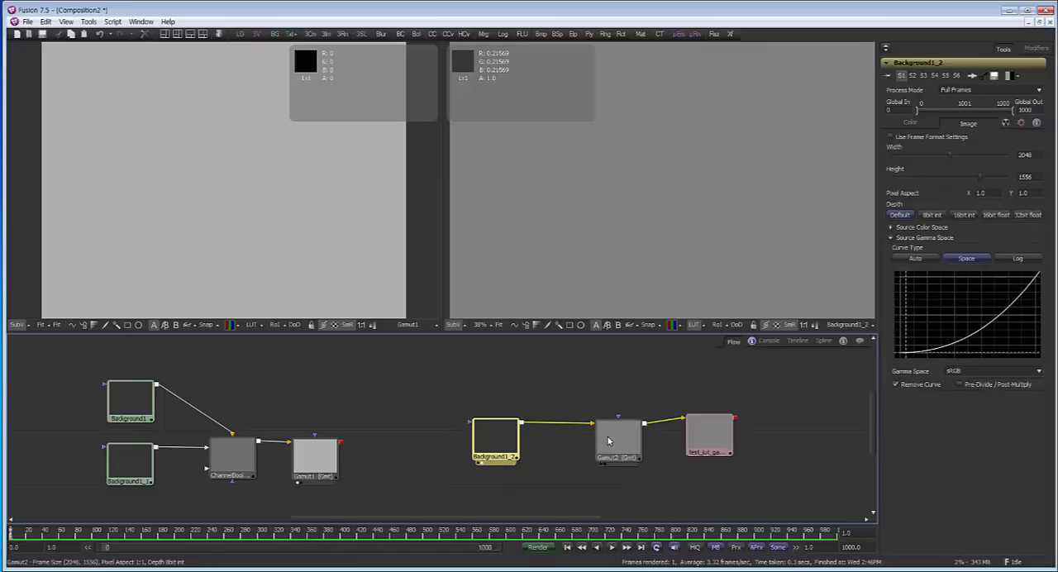
{"action": "left_click_drag", "start_coordinate": [505, 433], "coordinate": [514, 414]}
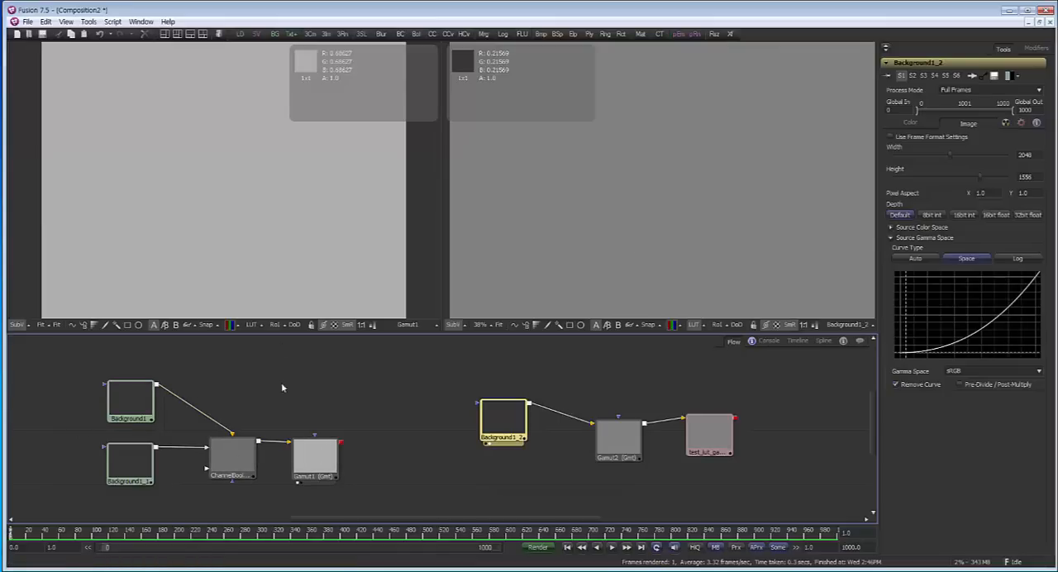
Select Background1 and compare the Channel Booleans output with the Gamut1 output in the first viewer
{"action": "left_click", "coordinate": [147, 399]}
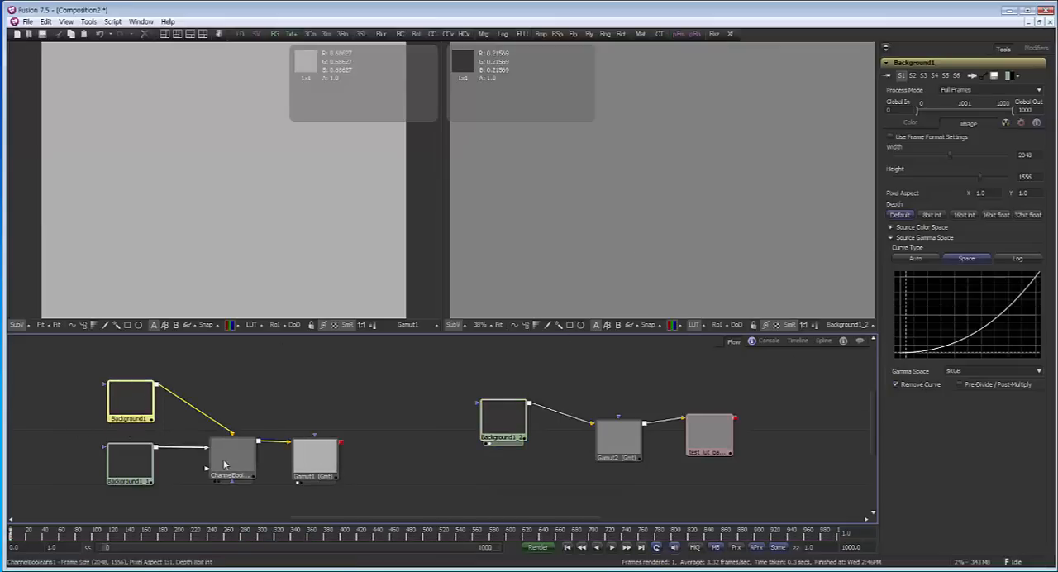
{"action": "left_click", "coordinate": [322, 462]}
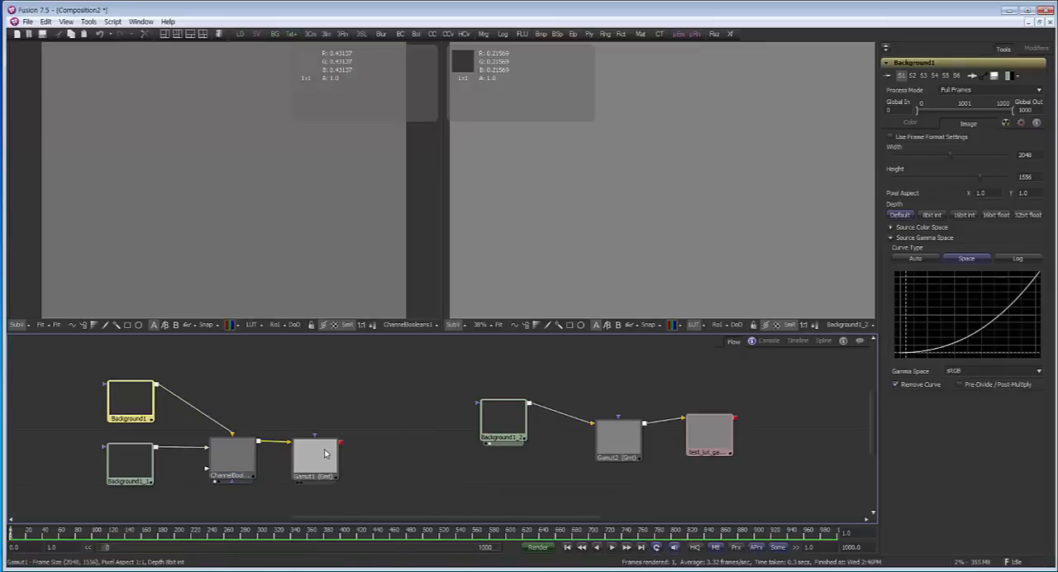
{"action": "left_click_drag", "start_coordinate": [322, 461], "coordinate": [291, 196]}
Switch Remove Curve off and back on for Background1 to compare the effect on the Gamut1 result
{"action": "left_click_drag", "start_coordinate": [380, 413], "coordinate": [469, 422]}
{"action": "left_click", "coordinate": [246, 427]}
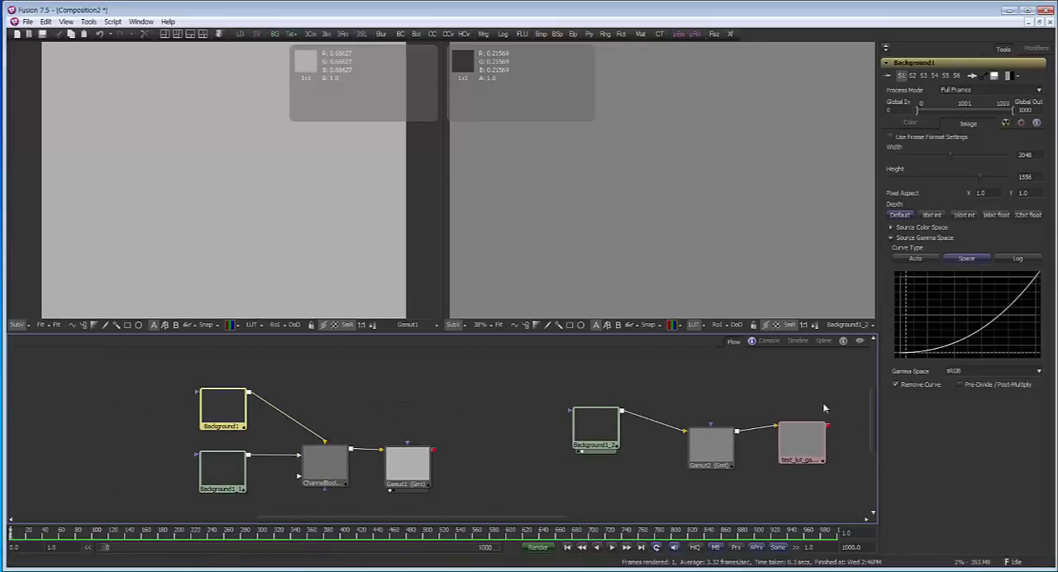
{"action": "left_click", "coordinate": [924, 386]}
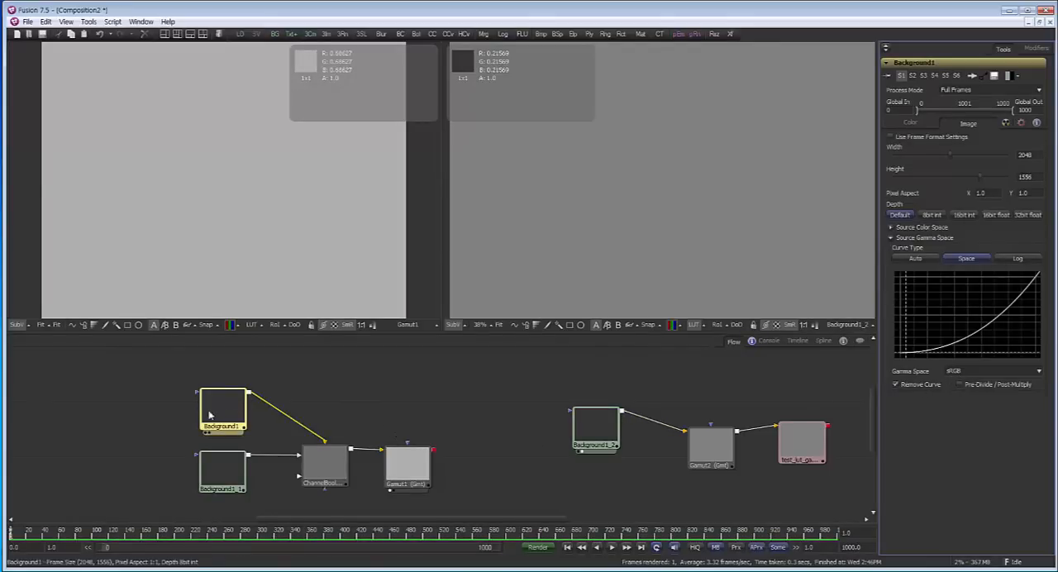
Inspect the settings of the Channel Booleans tool and the Gamut1 tool
{"action": "left_click", "coordinate": [335, 469]}
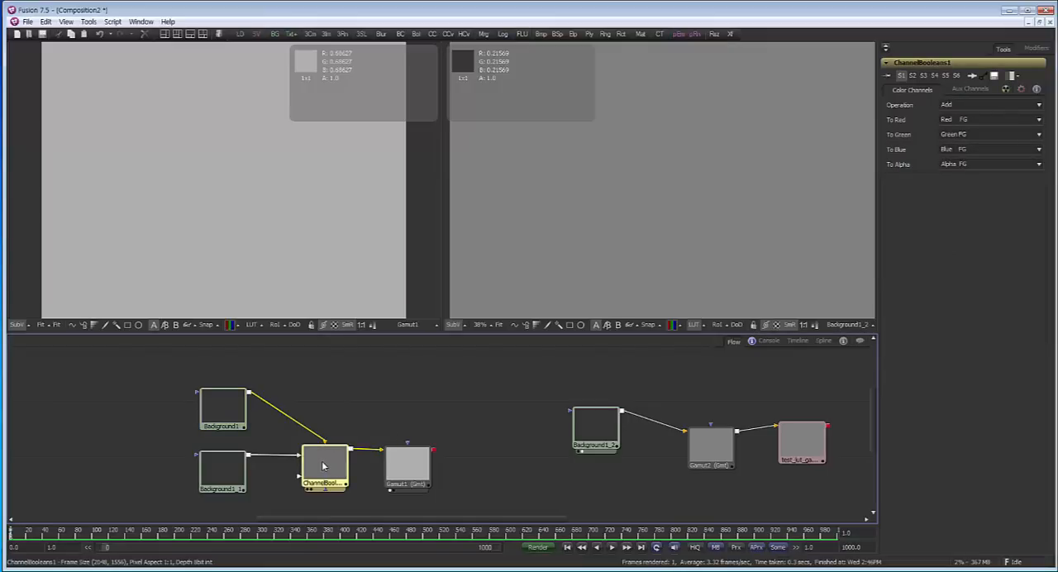
{"action": "left_click", "coordinate": [414, 475]}
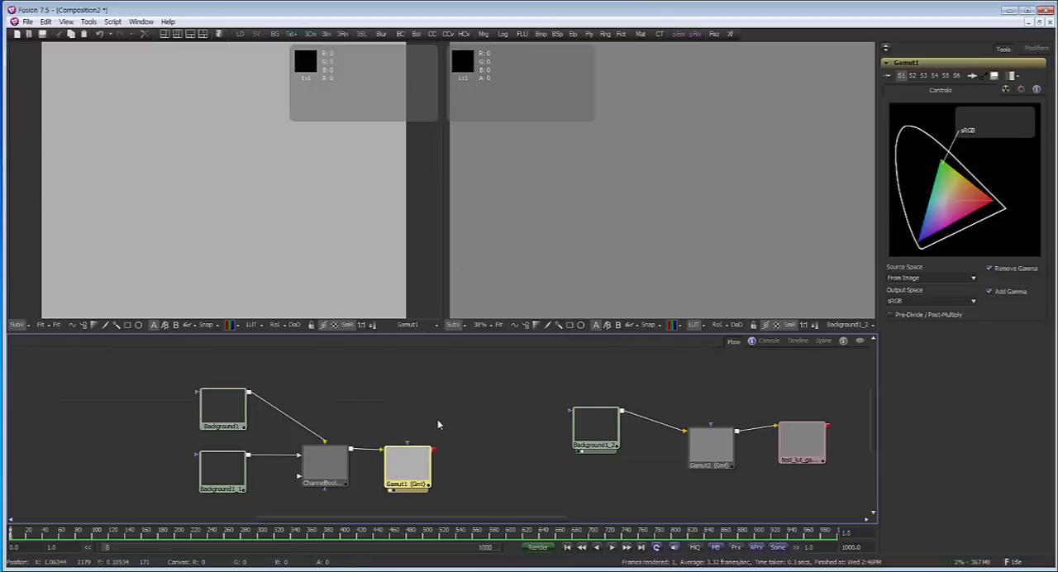
{"action": "left_click_drag", "start_coordinate": [439, 422], "coordinate": [391, 414]}
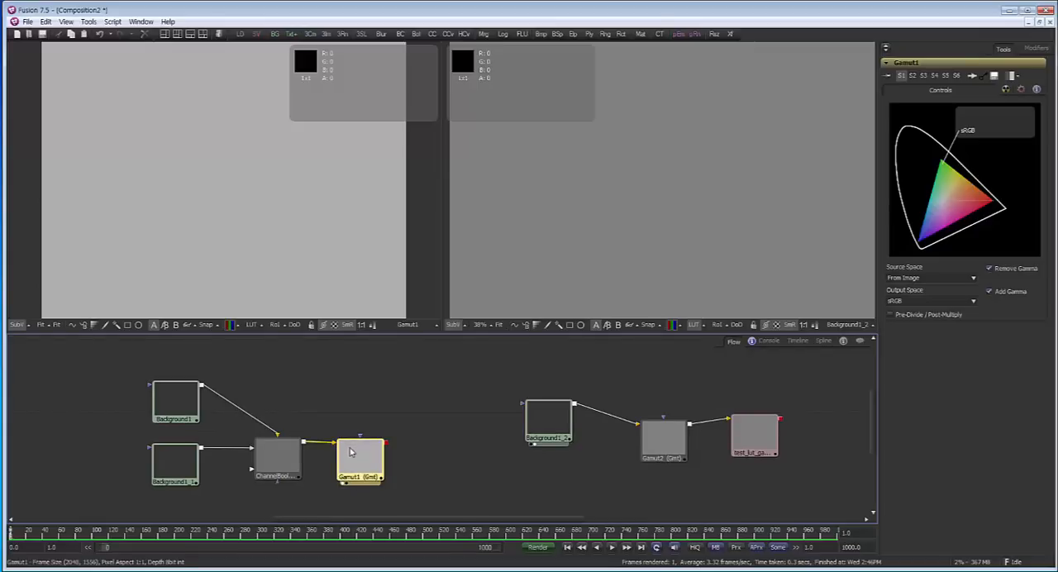
Adjust the positions of the Channel Booleans and Gamut1 tools in the flow
{"action": "left_click_drag", "start_coordinate": [351, 453], "coordinate": [370, 451]}
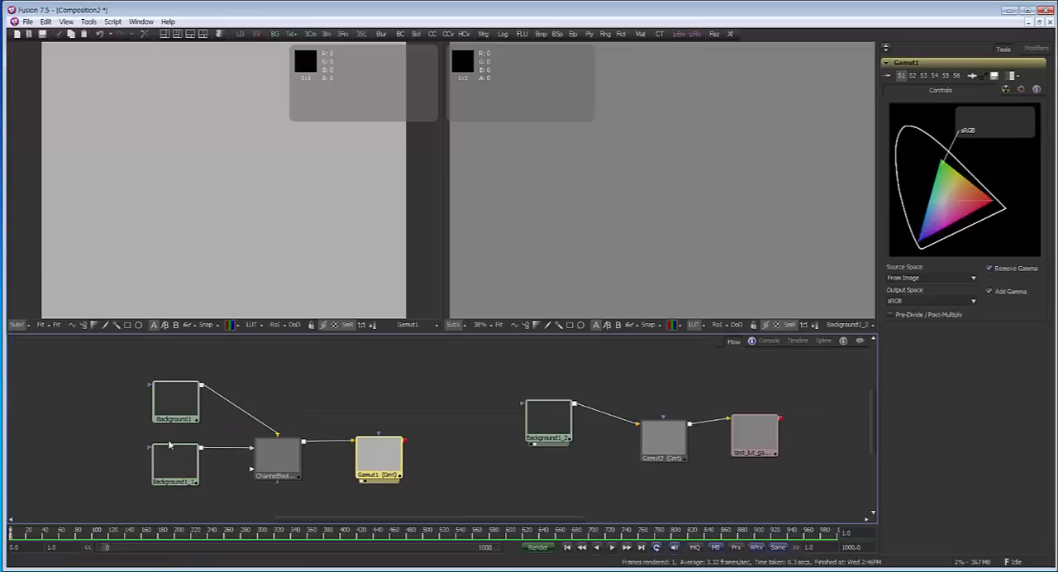
{"action": "left_click_drag", "start_coordinate": [282, 461], "coordinate": [287, 465]}
{"action": "left_click", "coordinate": [287, 466]}
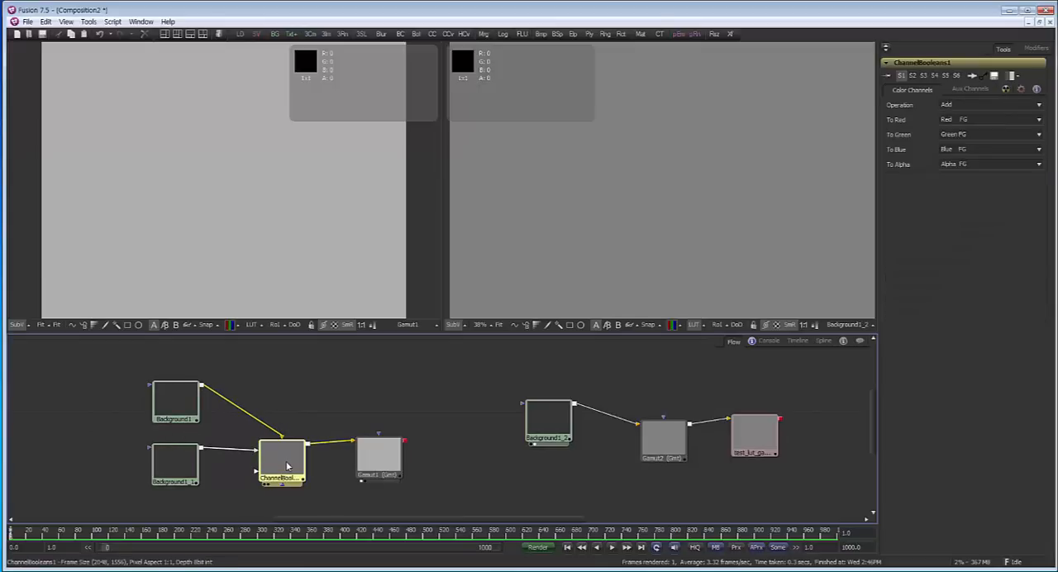
{"action": "left_click_drag", "start_coordinate": [385, 466], "coordinate": [380, 468]}
{"action": "left_click", "coordinate": [380, 468]}
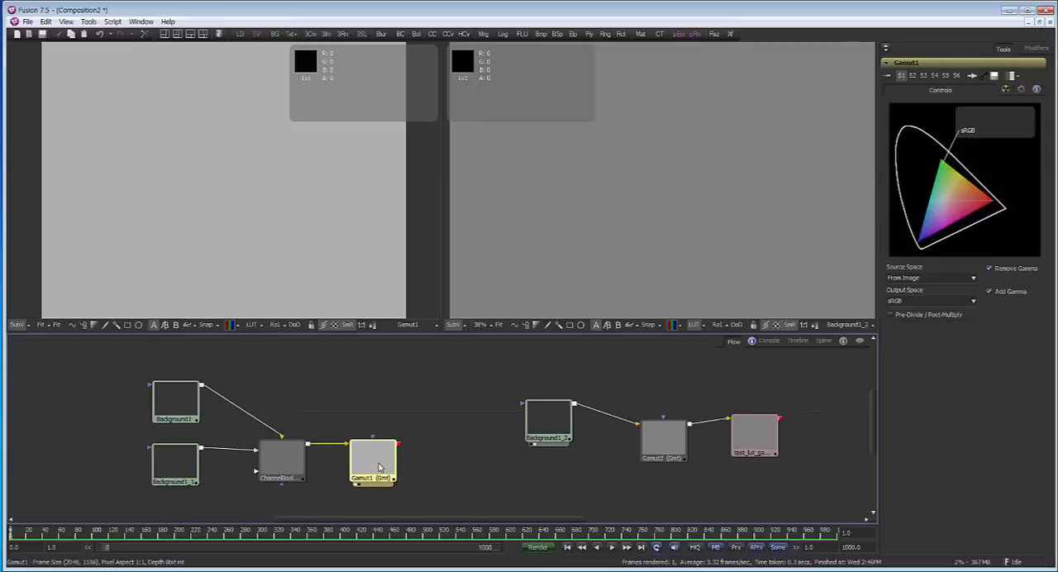
{"action": "left_click", "coordinate": [89, 22]}
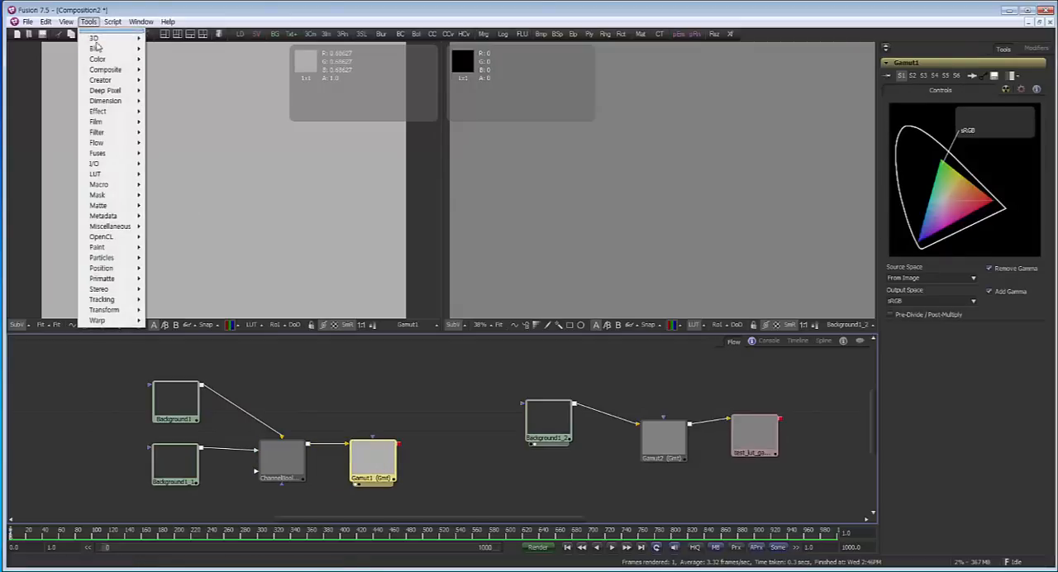
{"action": "left_click", "coordinate": [331, 393]}
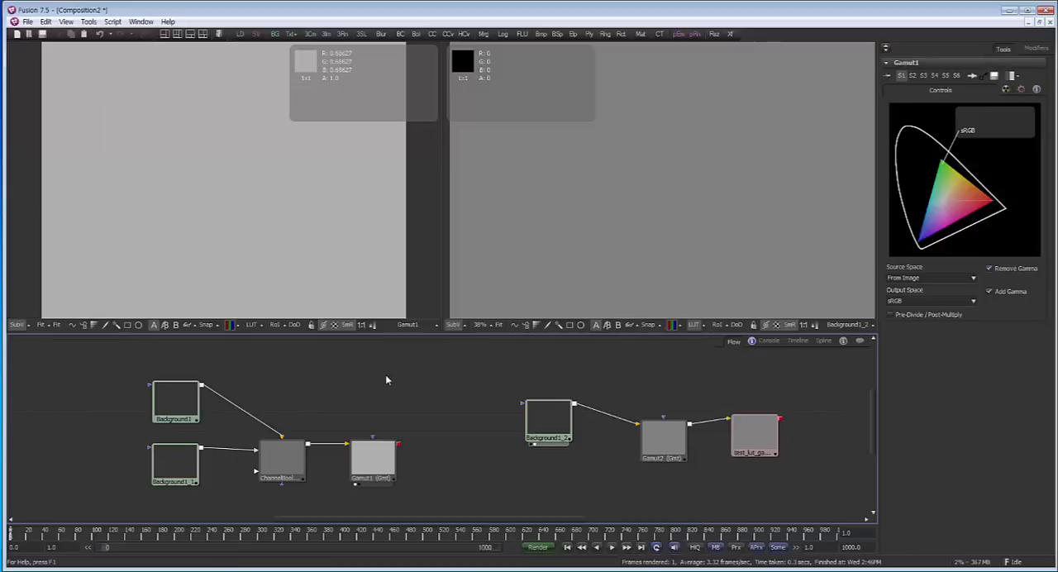
{"action": "left_click", "coordinate": [373, 465]}
{"action": "left_click_drag", "start_coordinate": [362, 463], "coordinate": [348, 460]}
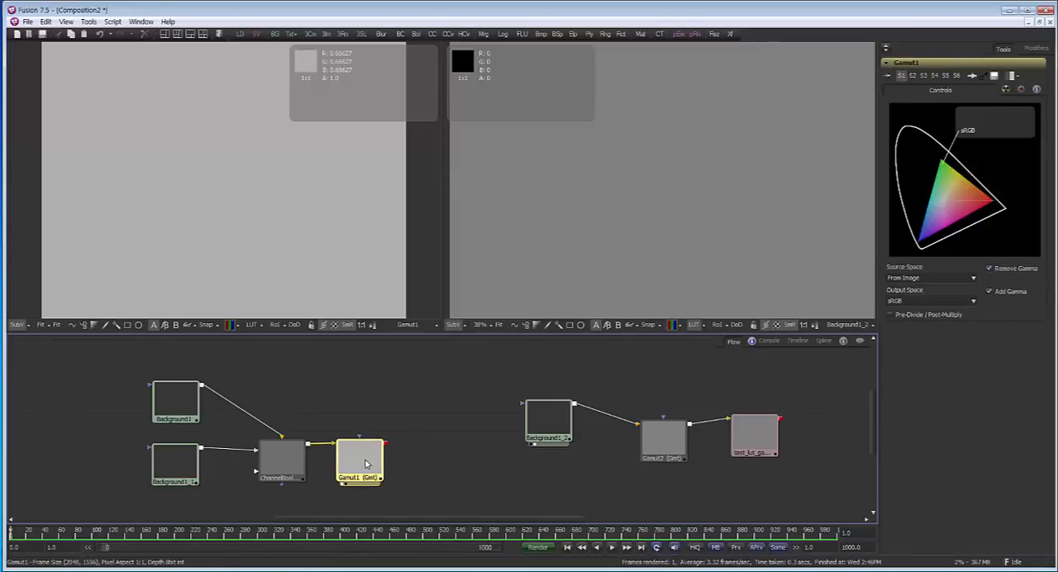
{"action": "left_click_drag", "start_coordinate": [366, 464], "coordinate": [399, 464]}
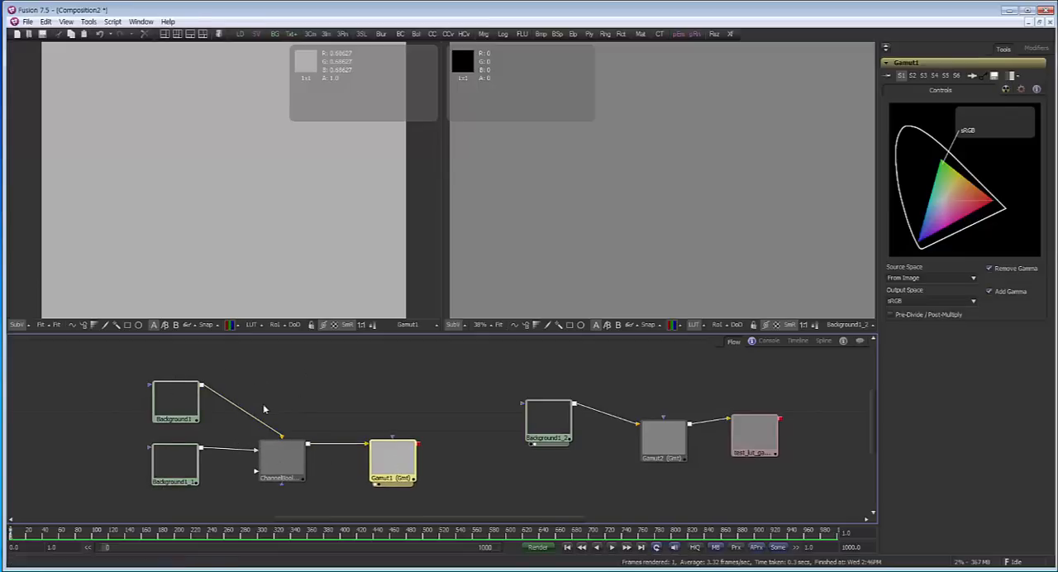
Add a Color Corrector after the Gamut1 tool and show it in the first viewer
{"action": "left_click_drag", "start_coordinate": [379, 446], "coordinate": [367, 466]}
{"action": "key", "text": "ctrl+space"}
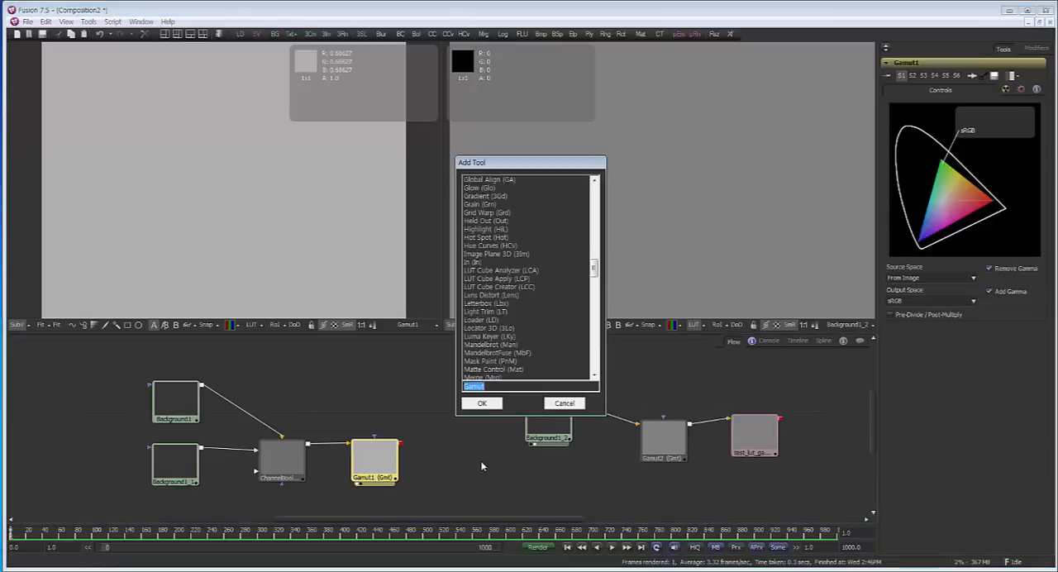
{"action": "type", "text": "co"}
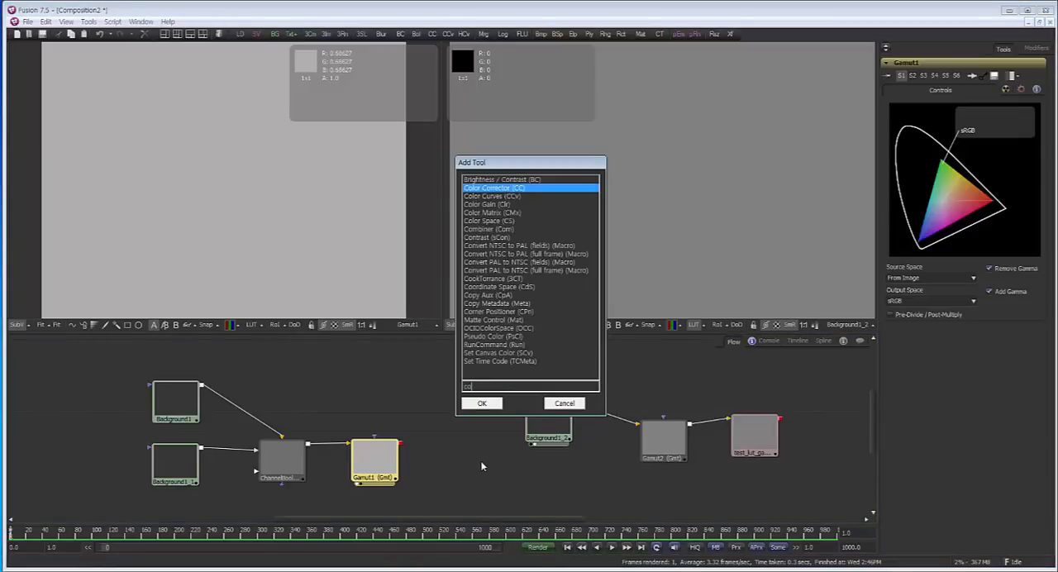
{"action": "left_click", "coordinate": [490, 404]}
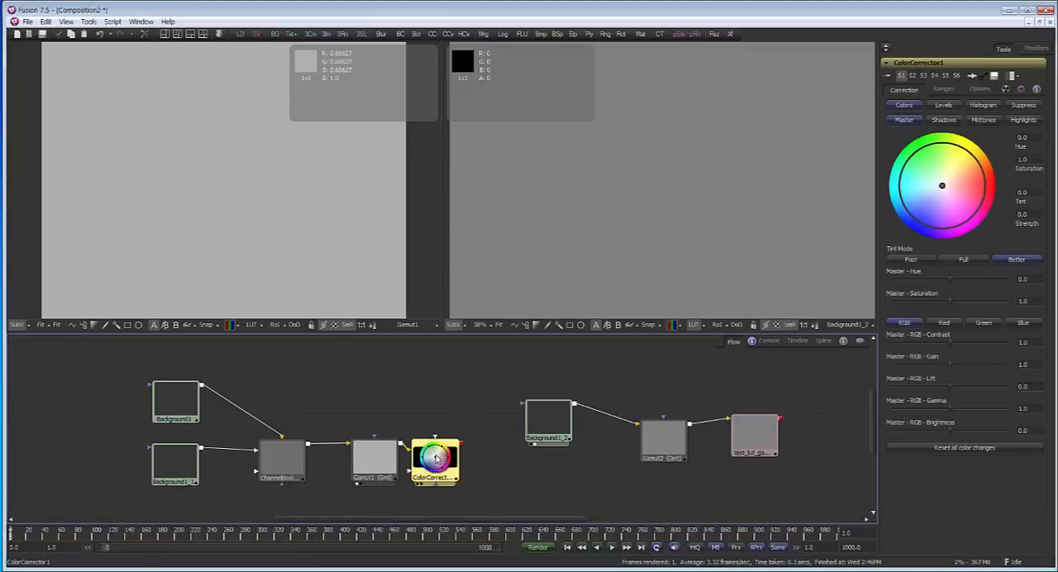
Adjust ColorCorrector1's master hue to about -0.095, saturation to about 1.47, levels gamma to about 1.18 and input white level to about 0.95
{"action": "left_click", "coordinate": [948, 278]}
{"action": "left_click_drag", "start_coordinate": [949, 301], "coordinate": [977, 301]}
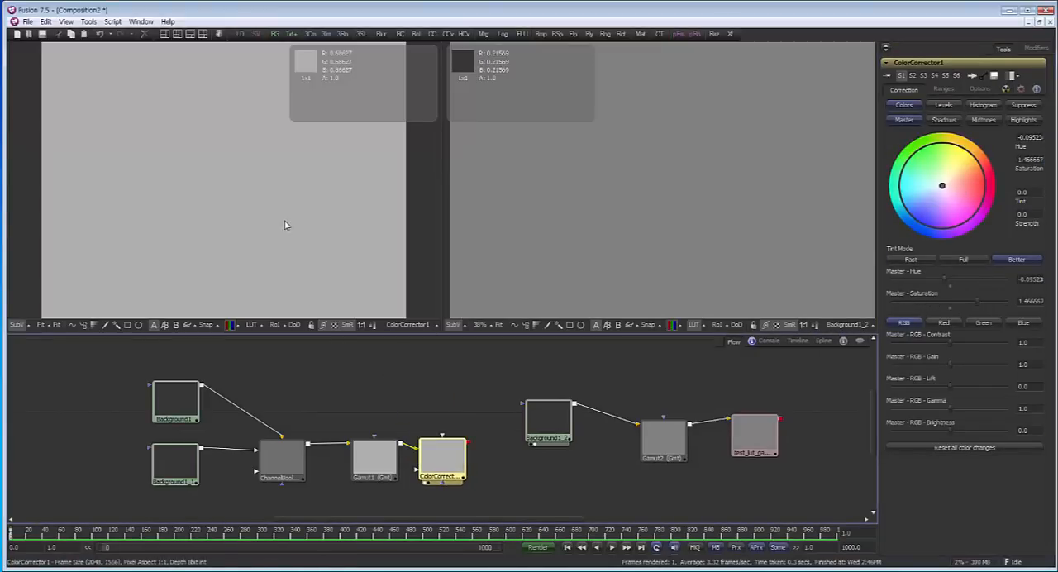
{"action": "left_click", "coordinate": [944, 105]}
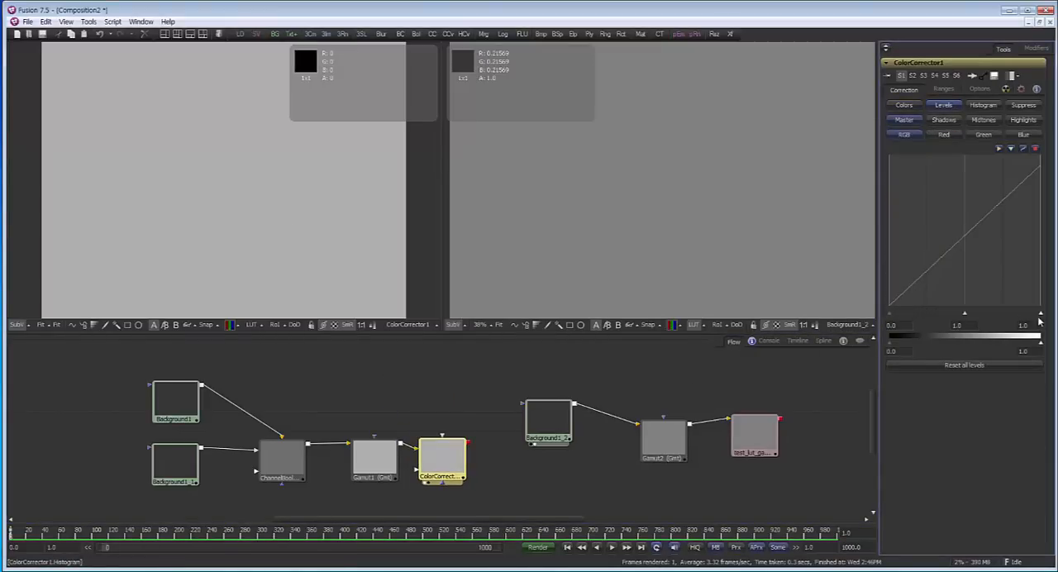
{"action": "mouse_move", "coordinate": [1042, 315]}
{"action": "left_mouse_down"}
{"action": "mouse_move", "coordinate": [1008, 315]}
{"action": "mouse_move", "coordinate": [1032, 315]}
{"action": "left_mouse_up"}
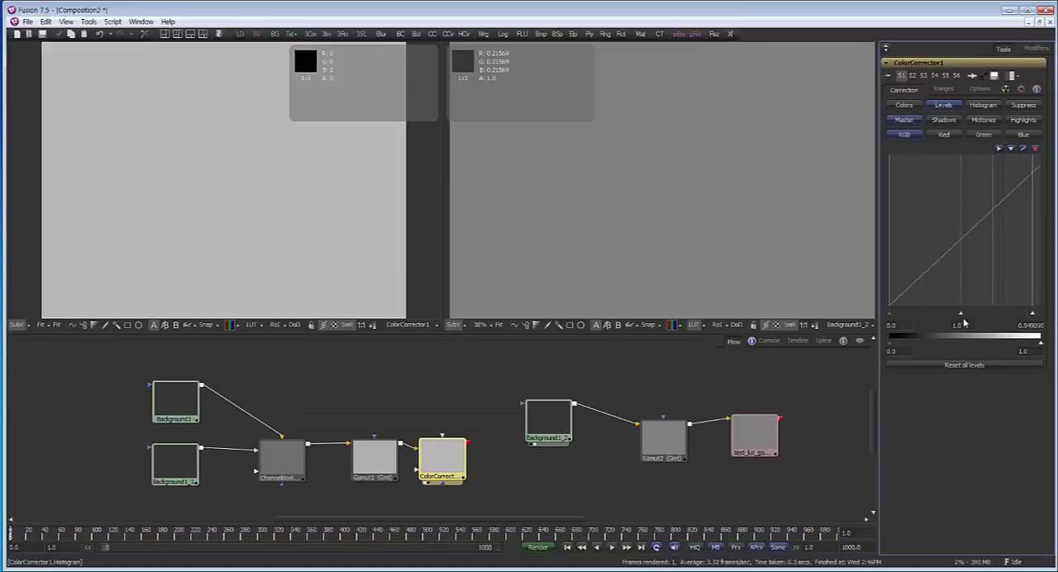
{"action": "mouse_move", "coordinate": [962, 315]}
{"action": "left_mouse_down"}
{"action": "mouse_move", "coordinate": [978, 313]}
{"action": "mouse_move", "coordinate": [937, 314]}
{"action": "mouse_move", "coordinate": [989, 318]}
{"action": "mouse_move", "coordinate": [953, 318]}
{"action": "left_mouse_up"}
Delete every tool from the flow, beginning with the Background1_2 branch, to clear the composition
{"action": "left_click_drag", "start_coordinate": [502, 415], "coordinate": [477, 416]}
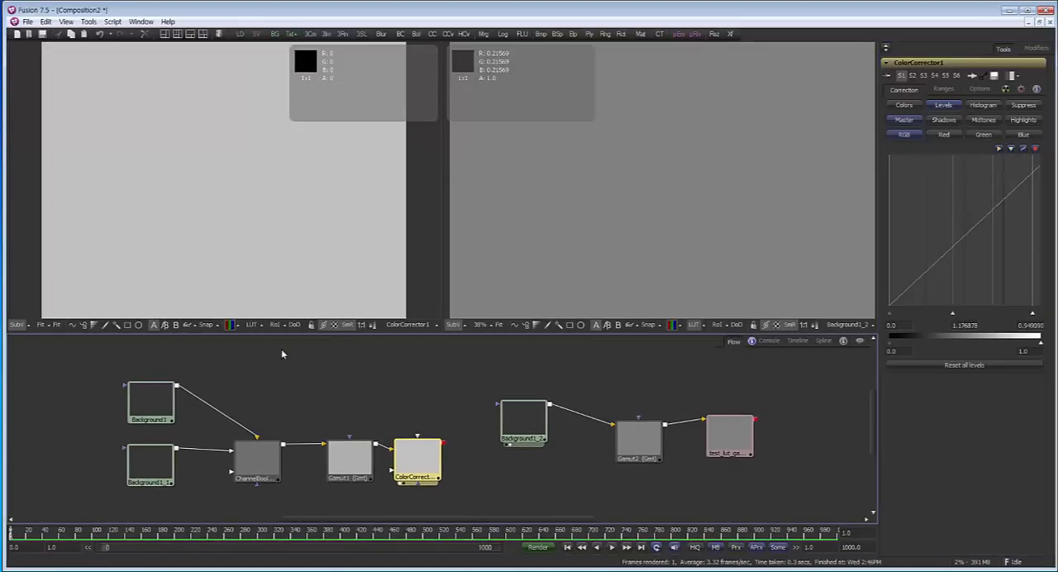
{"action": "left_click_drag", "start_coordinate": [110, 363], "coordinate": [465, 508]}
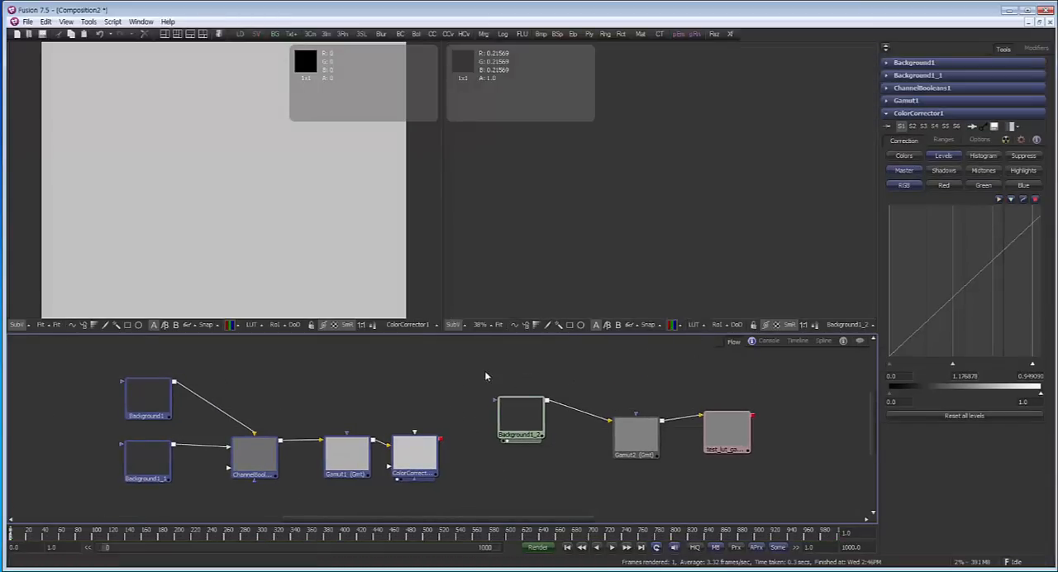
{"action": "left_click_drag", "start_coordinate": [484, 372], "coordinate": [787, 502]}
{"action": "key", "text": "Delete"}
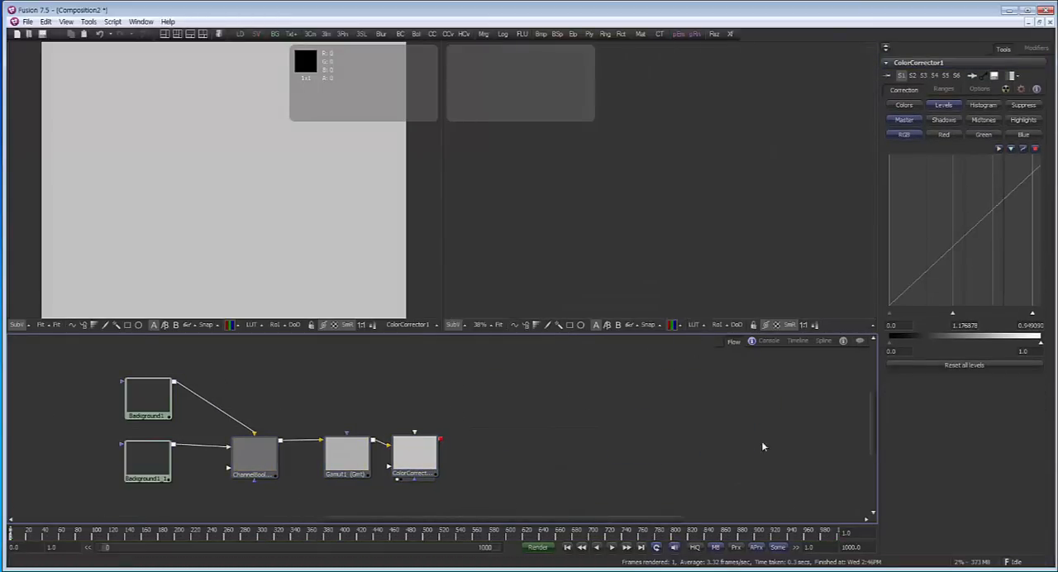
{"action": "key", "text": "ctrl+f"}
{"action": "left_click_drag", "start_coordinate": [189, 364], "coordinate": [601, 536]}
{"action": "key", "text": "Delete"}
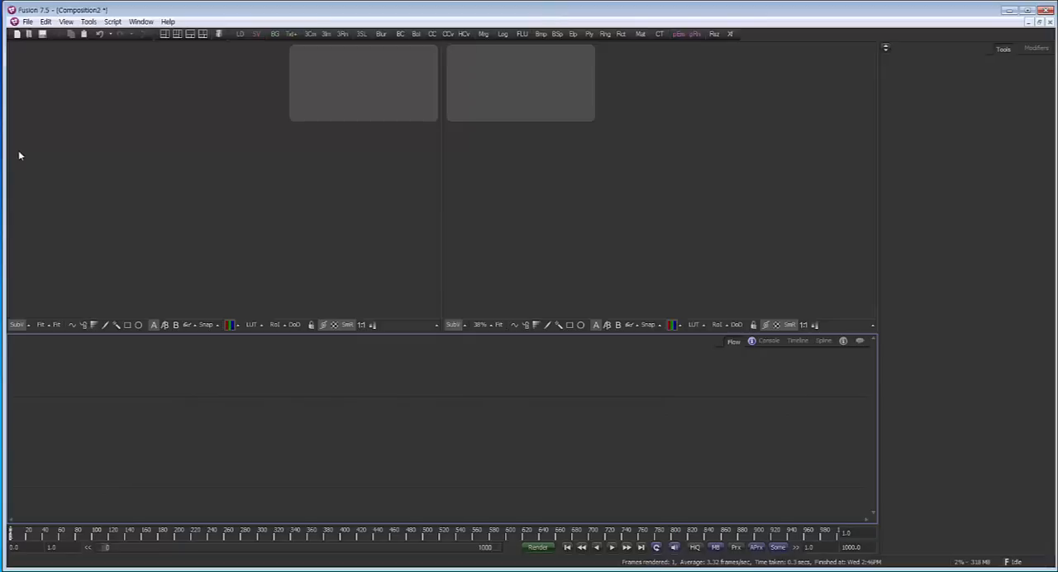
Narrow the Fusion window to reveal the desktop, and open the linear folder beside the flow
{"action": "left_click_drag", "start_coordinate": [6, 152], "coordinate": [235, 197]}
{"action": "double_click", "coordinate": [20, 190]}
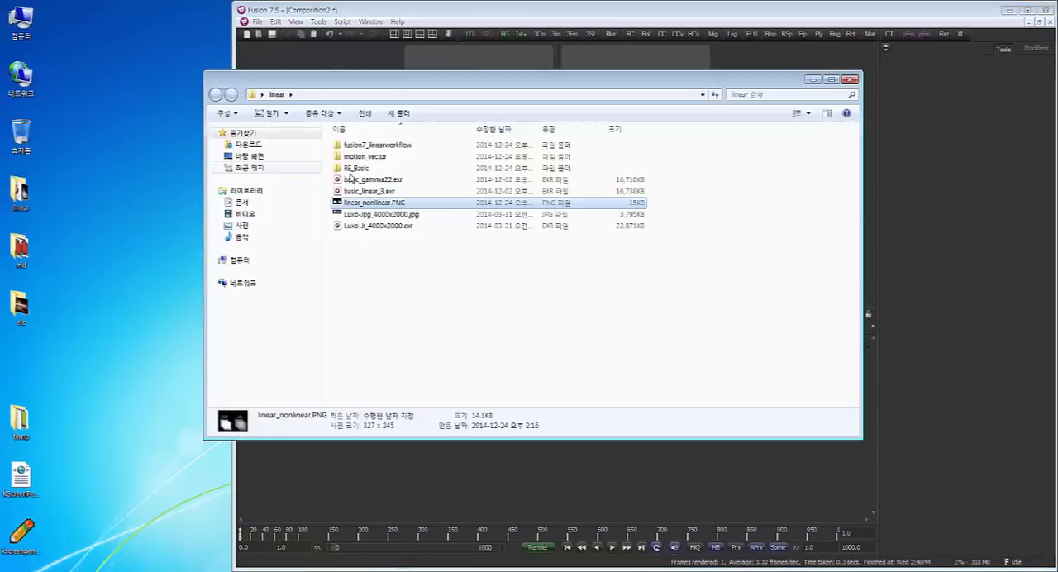
{"action": "left_click_drag", "start_coordinate": [383, 86], "coordinate": [66, 96]}
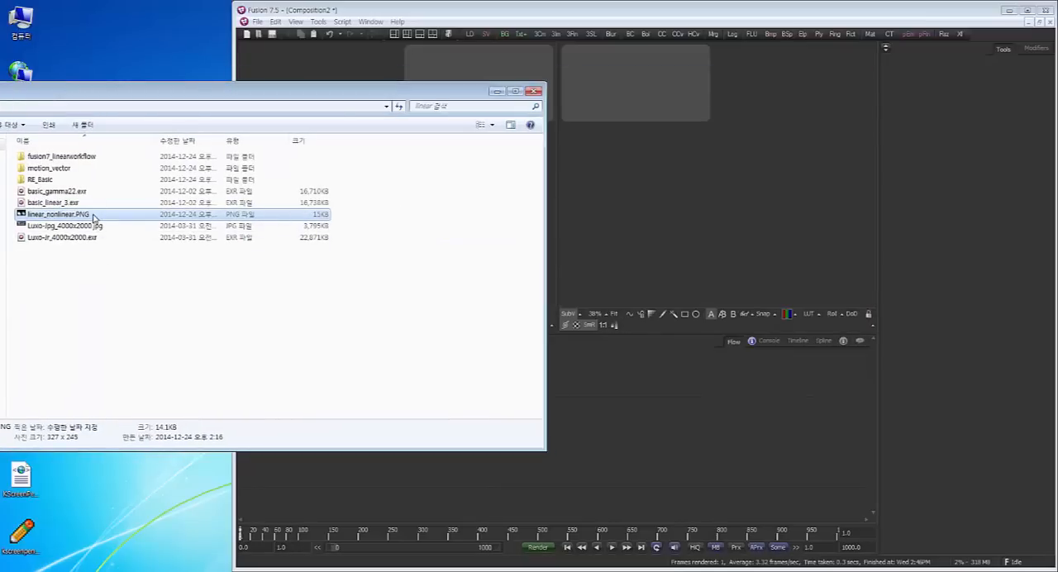
{"action": "left_click_drag", "start_coordinate": [100, 214], "coordinate": [697, 438]}
{"action": "key", "text": "Delete"}
{"action": "left_click", "coordinate": [92, 290]}
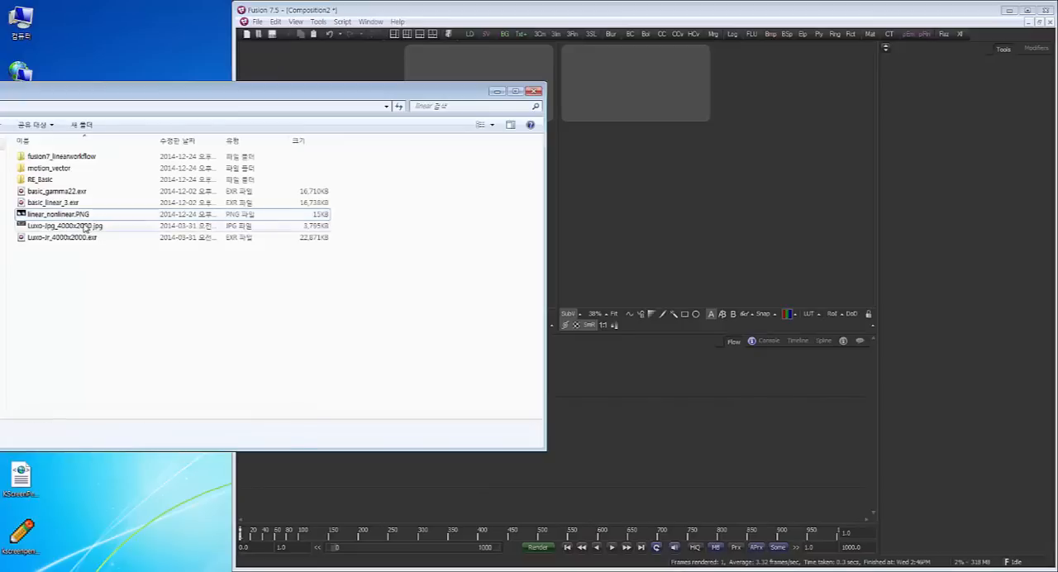
Import Luxo-Jpg_4000x2000.jpg and Luxo-Jr_4000x2000.exr into the flow as loaders, minimize the folder window and widen the Fusion window again
{"action": "left_click_drag", "start_coordinate": [86, 226], "coordinate": [709, 411]}
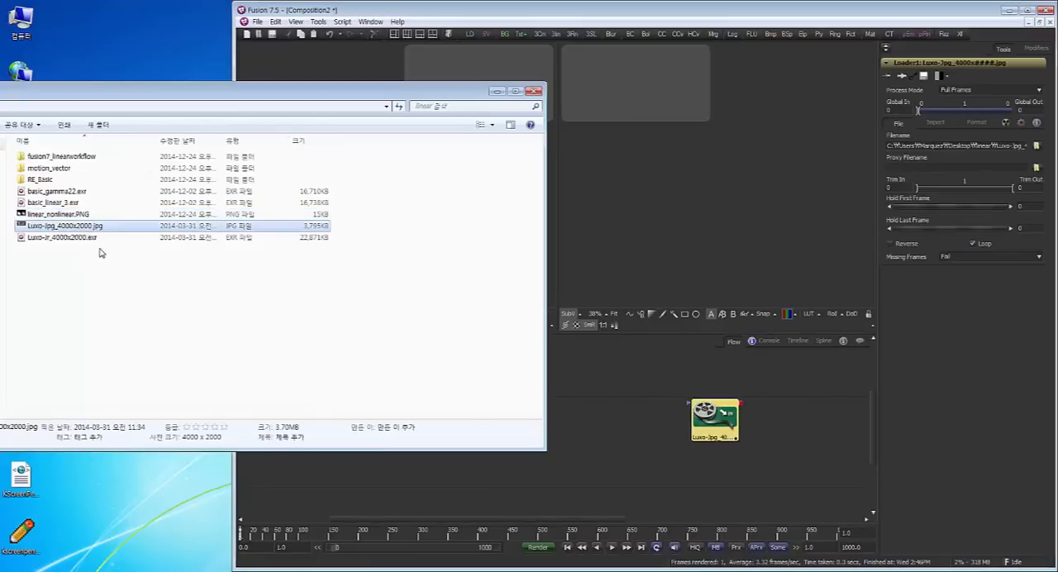
{"action": "left_click_drag", "start_coordinate": [100, 238], "coordinate": [601, 417]}
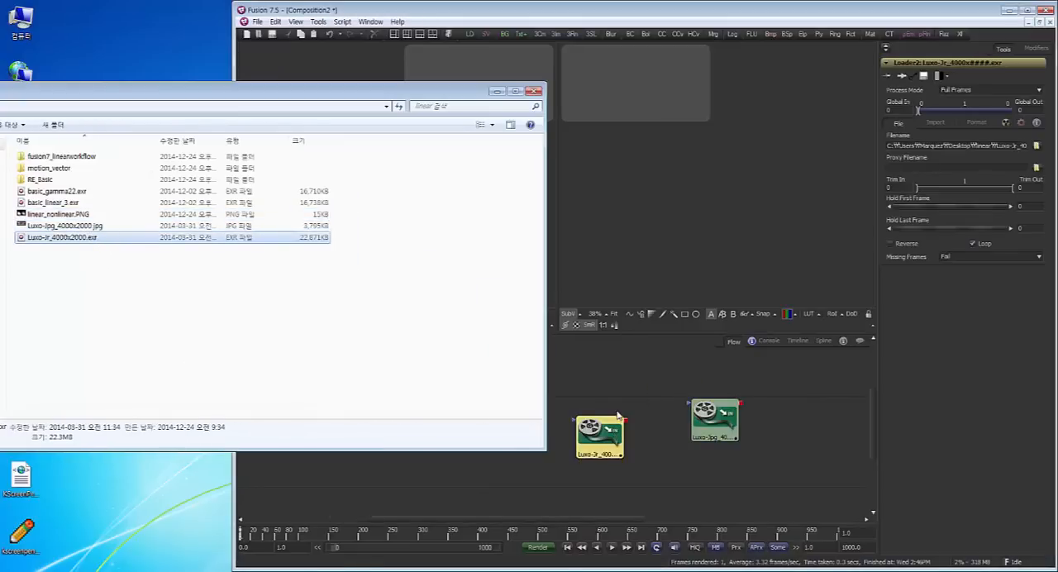
{"action": "left_click", "coordinate": [622, 387]}
{"action": "left_click", "coordinate": [185, 99]}
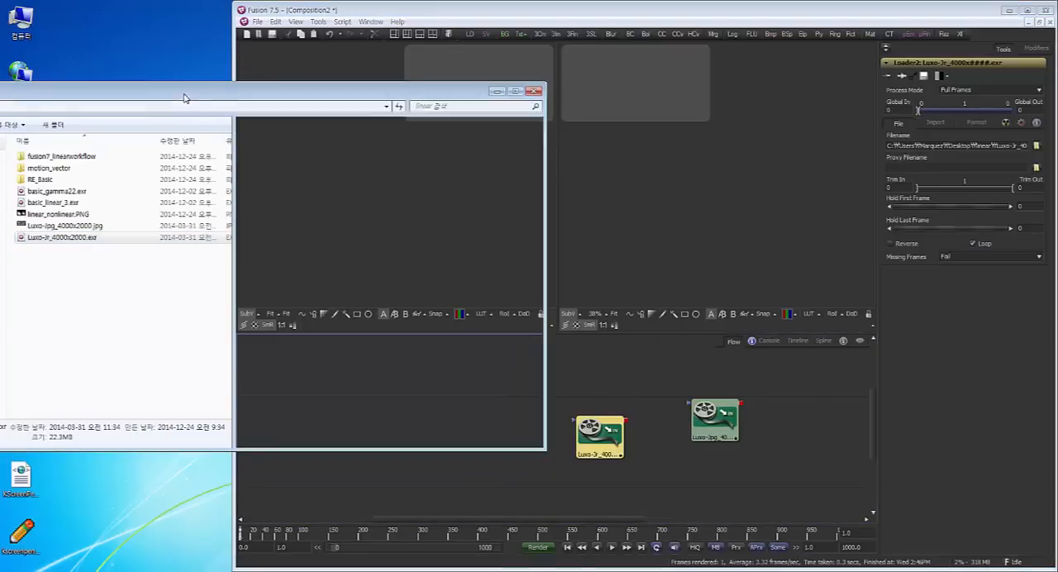
{"action": "left_click", "coordinate": [496, 97]}
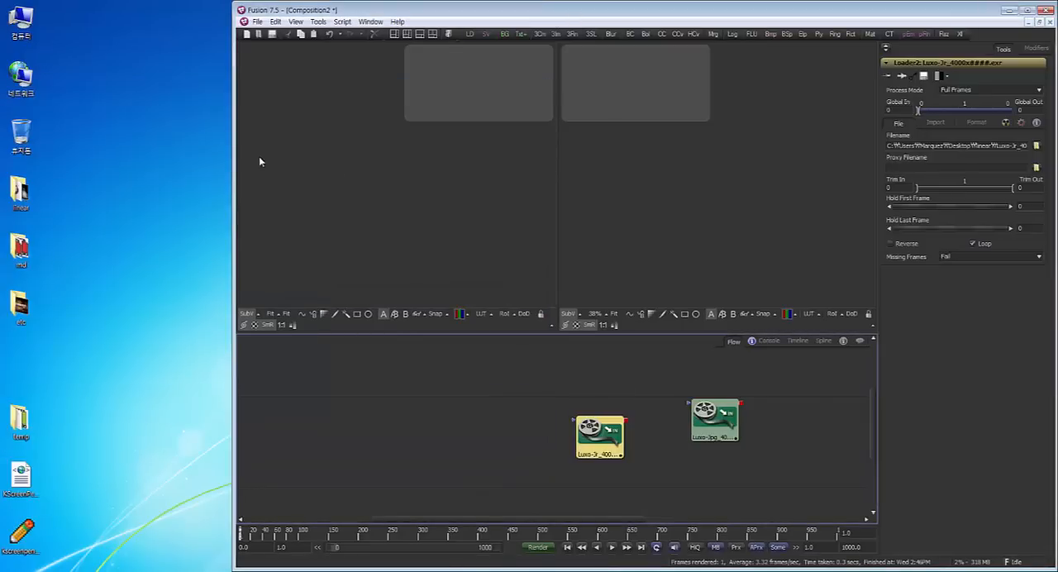
{"action": "left_click_drag", "start_coordinate": [236, 156], "coordinate": [7, 139]}
Space the two loaders apart and show the Luxo-Jr EXR in the first viewer and the Luxo JPG in the second
{"action": "left_click_drag", "start_coordinate": [372, 440], "coordinate": [326, 444]}
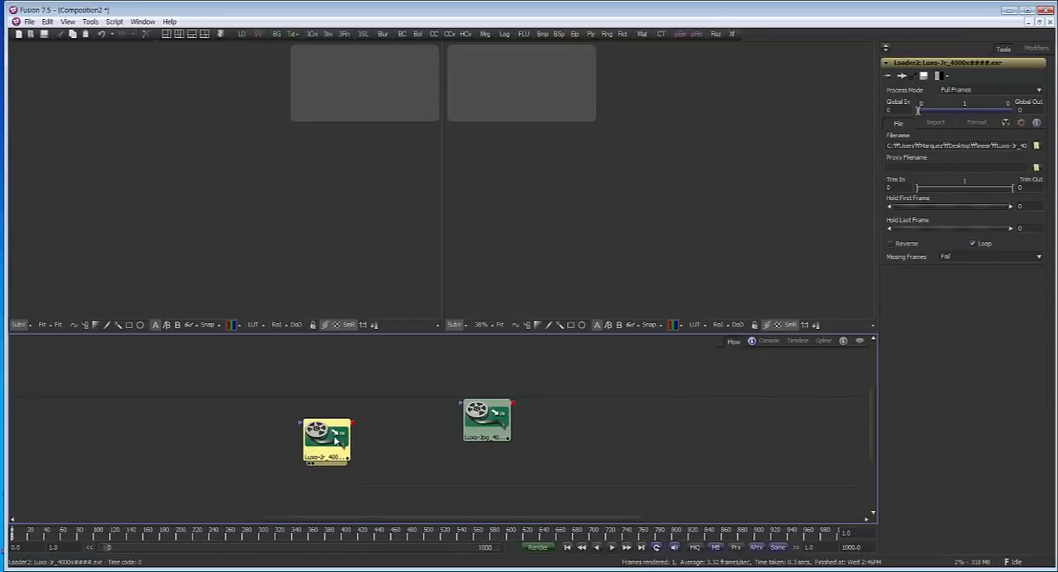
{"action": "left_click_drag", "start_coordinate": [953, 145], "coordinate": [1027, 146]}
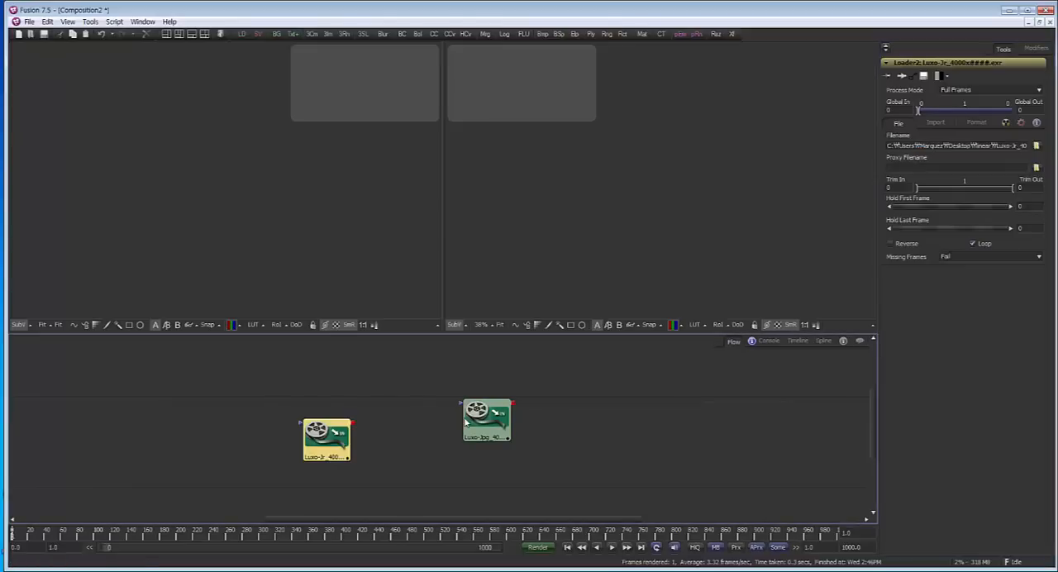
{"action": "left_click_drag", "start_coordinate": [487, 420], "coordinate": [490, 434]}
{"action": "left_click", "coordinate": [322, 436]}
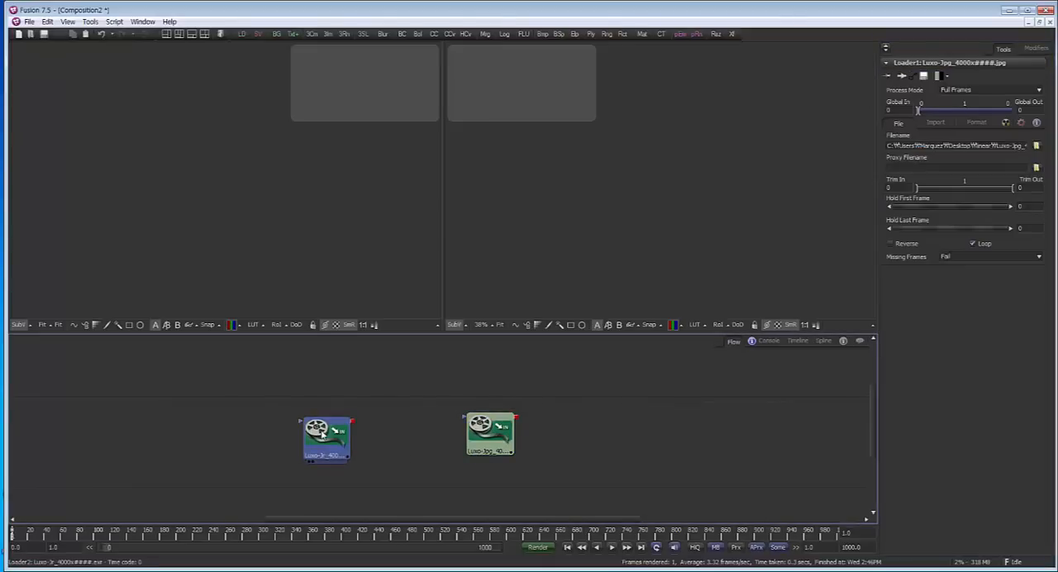
{"action": "left_click_drag", "start_coordinate": [322, 434], "coordinate": [249, 230]}
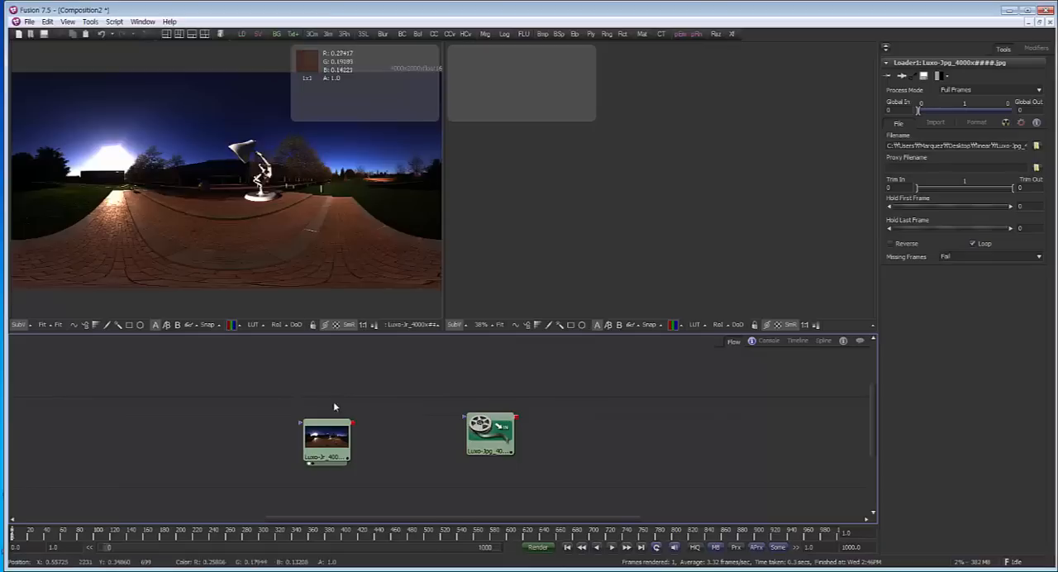
{"action": "left_click_drag", "start_coordinate": [490, 434], "coordinate": [794, 171]}
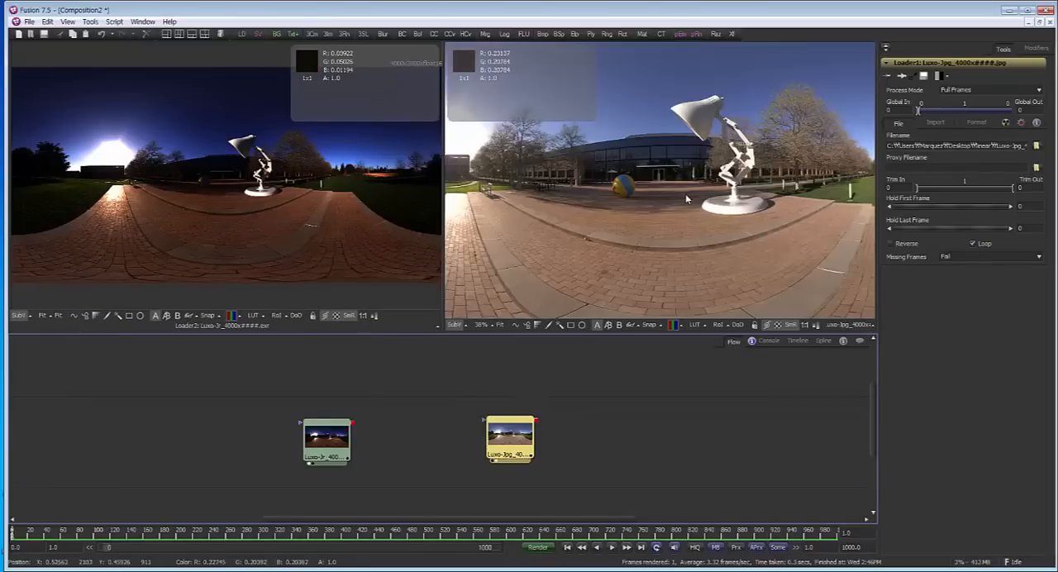
Fit the JPG image in the second viewer and check the file name in its loader
{"action": "left_click", "coordinate": [497, 325]}
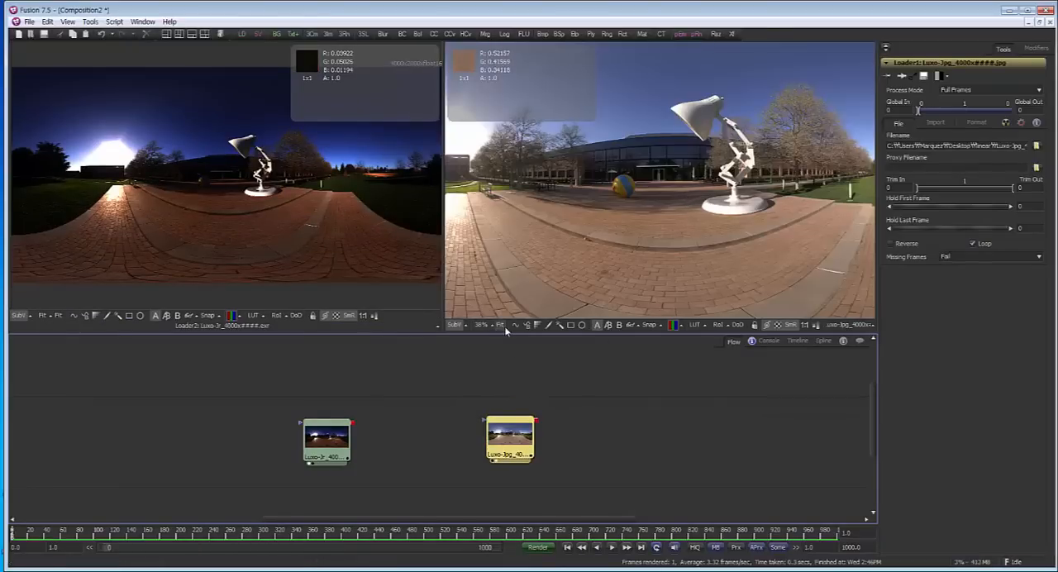
{"action": "left_click", "coordinate": [47, 318]}
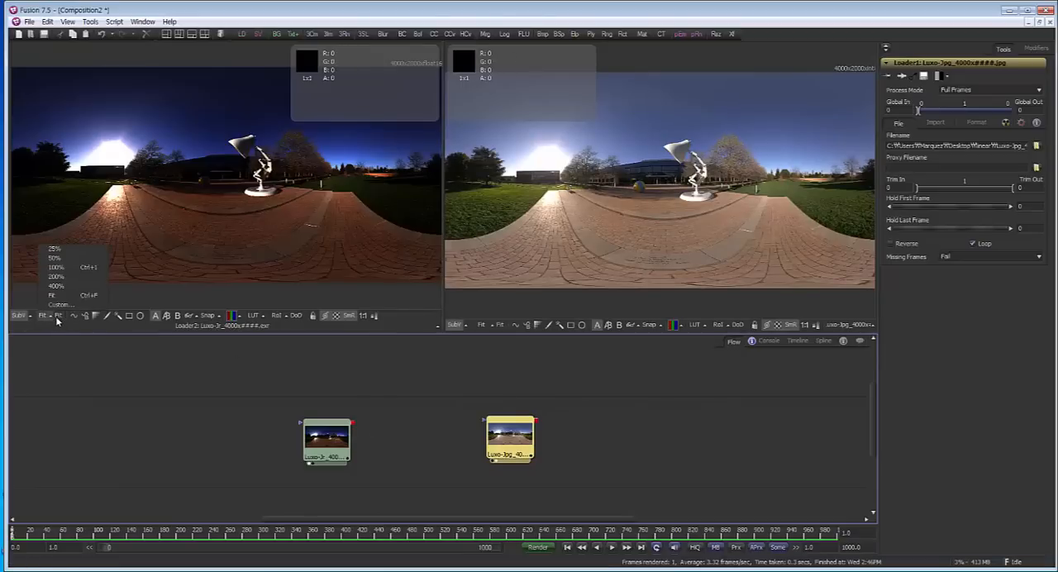
{"action": "left_click", "coordinate": [58, 318]}
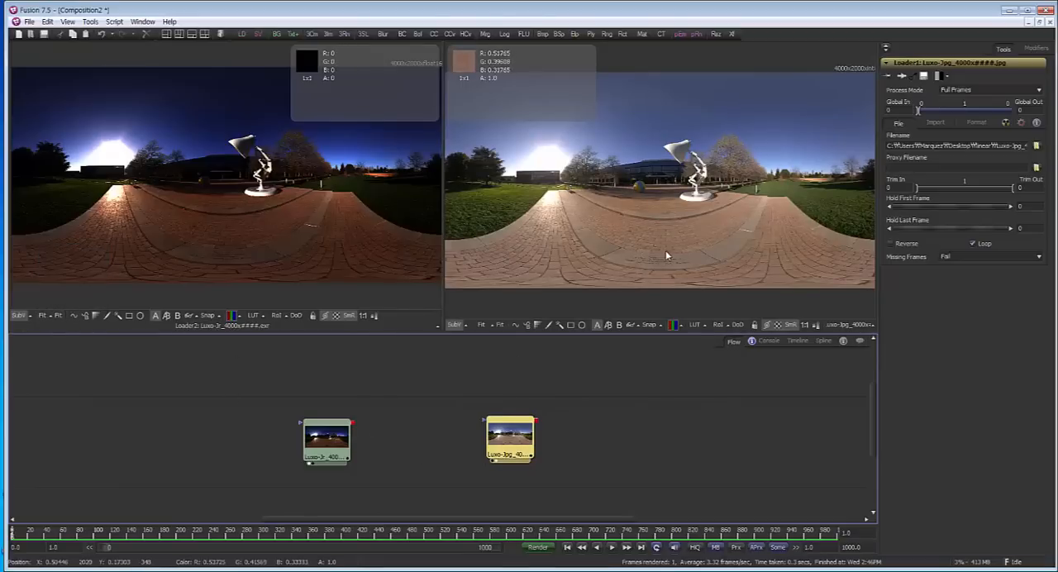
{"action": "left_click", "coordinate": [678, 211]}
{"action": "left_click_drag", "start_coordinate": [678, 210], "coordinate": [680, 208]}
{"action": "left_click_drag", "start_coordinate": [968, 147], "coordinate": [1040, 147]}
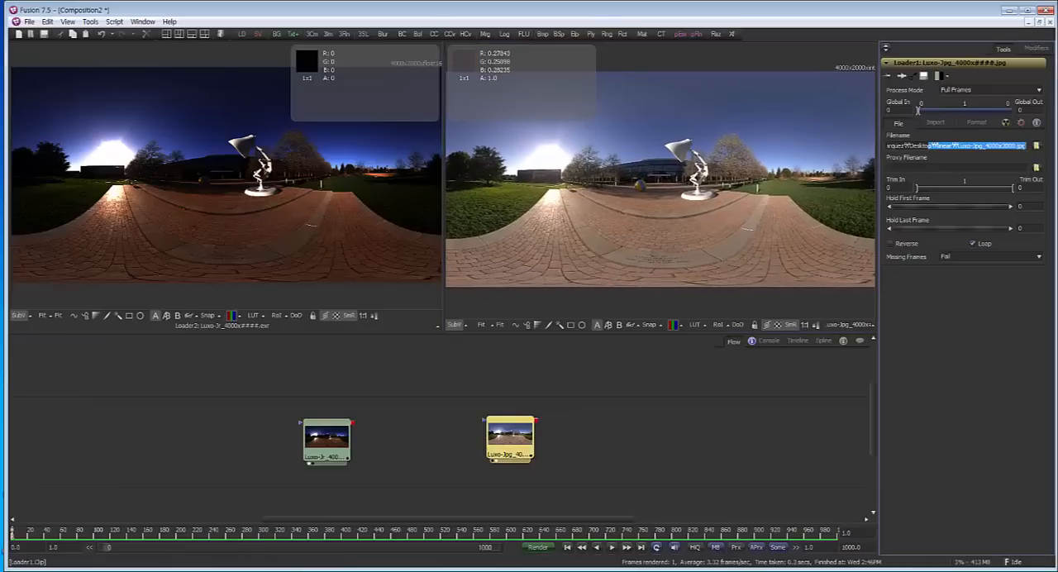
{"action": "left_click", "coordinate": [637, 197]}
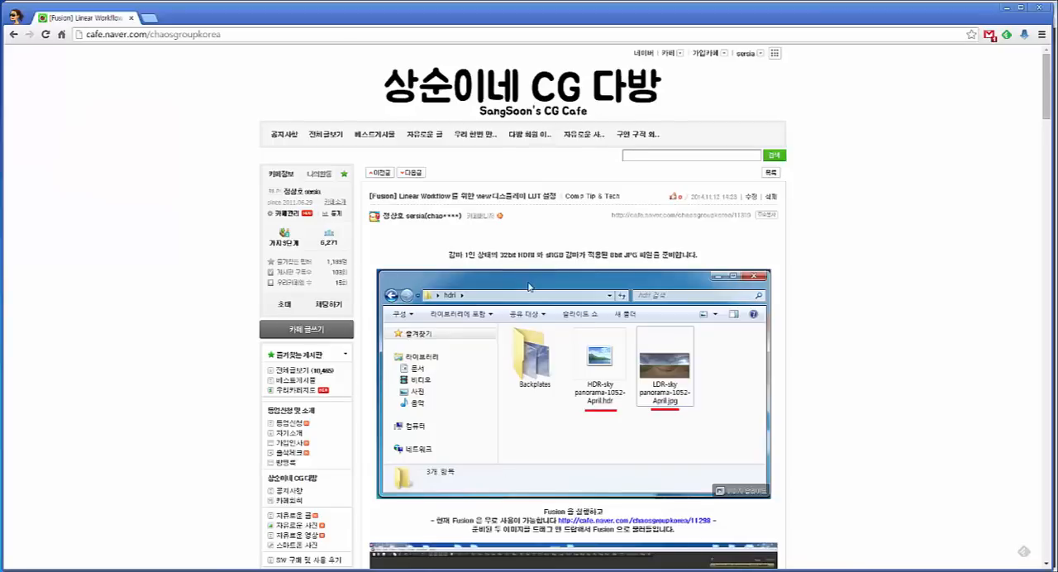
Look through the browser article on view display LUT settings for linear workflow and switch back to Fusion
{"action": "scroll", "coordinate": [529, 287], "scroll_direction": "down", "scroll_amount": 9}
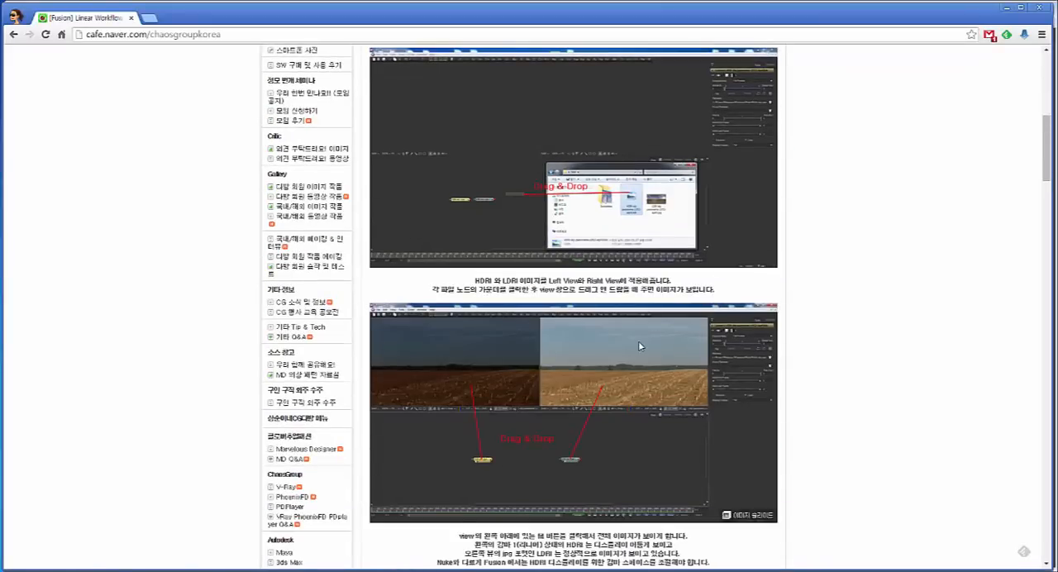
{"action": "scroll", "coordinate": [638, 341], "scroll_direction": "down", "scroll_amount": 9}
{"action": "scroll", "coordinate": [567, 374], "scroll_direction": "up", "scroll_amount": 18}
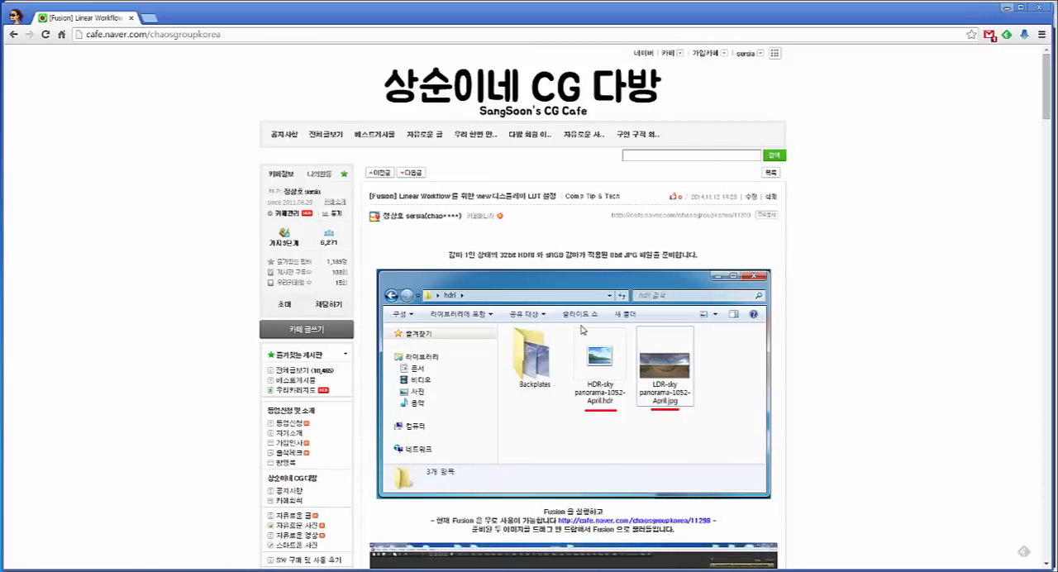
{"action": "key", "text": "alt+Tab"}
Add a Gamut tool after the Luxo-Jr EXR loader and show it in the first viewer
{"action": "left_click_drag", "start_coordinate": [324, 438], "coordinate": [276, 438]}
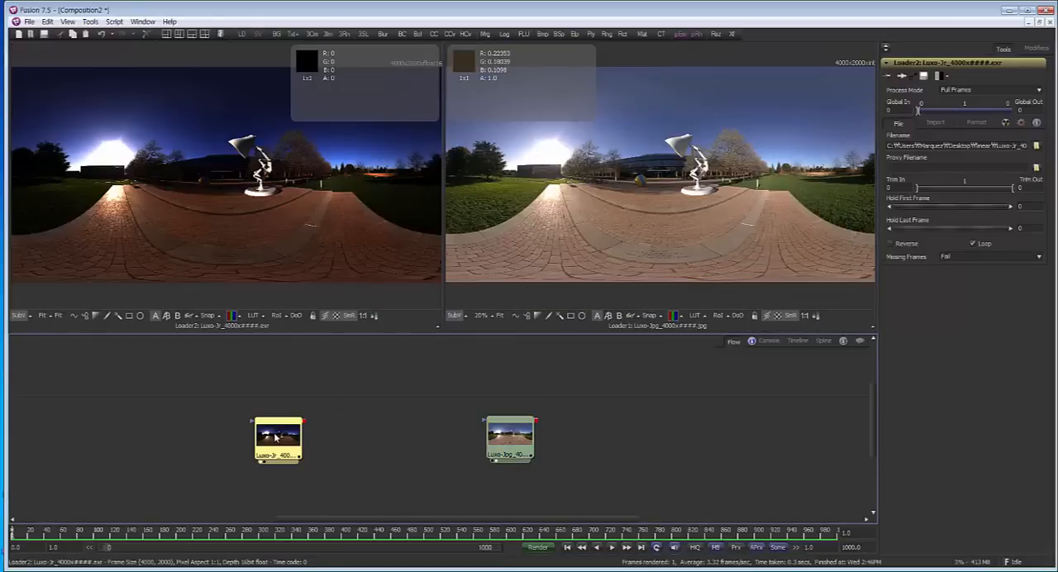
{"action": "key", "text": "shift+space"}
{"action": "type", "text": "g"}
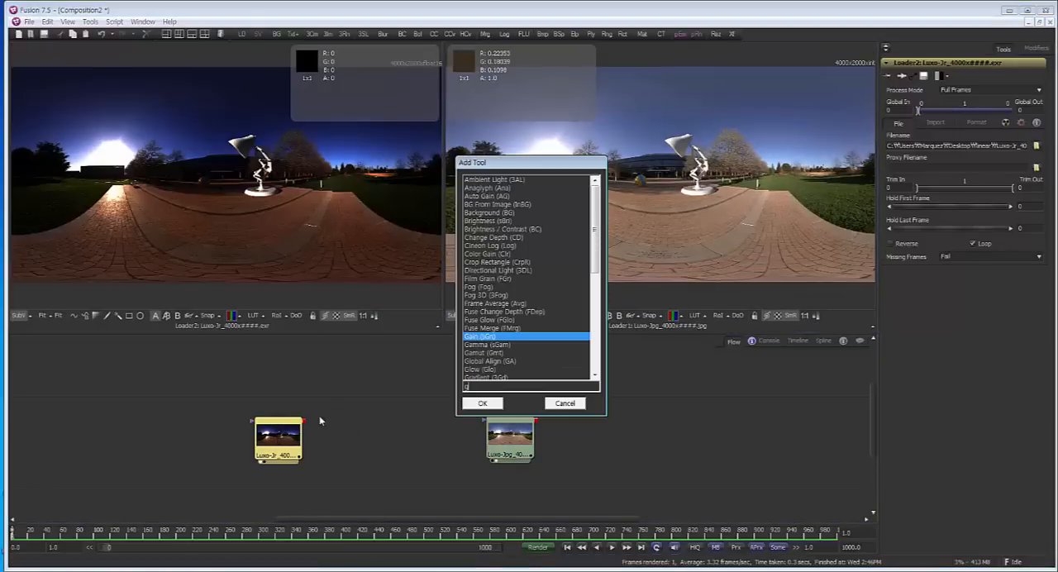
{"action": "type", "text": "a"}
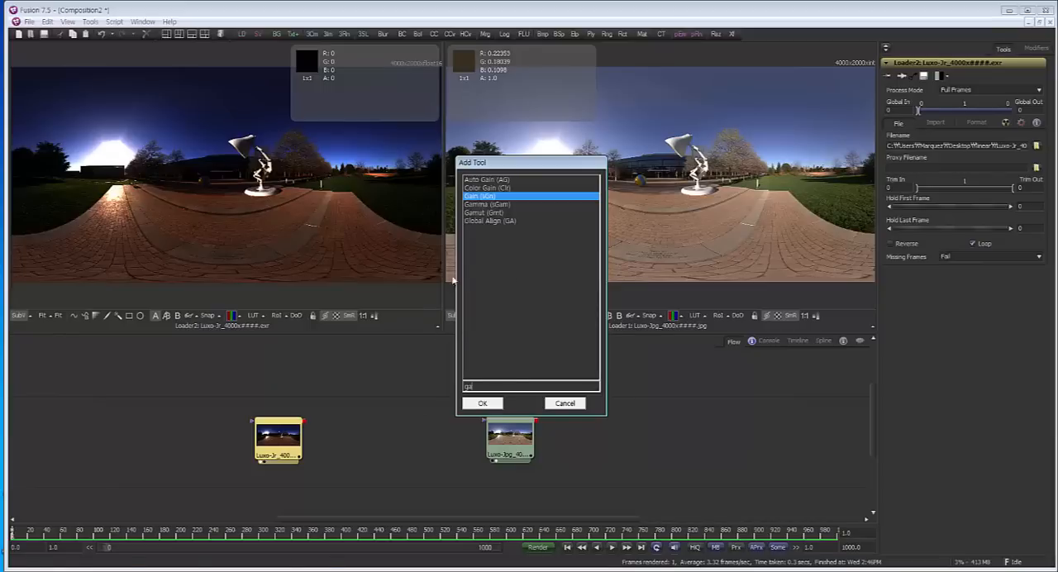
{"action": "left_click", "coordinate": [493, 213]}
{"action": "left_click", "coordinate": [484, 404]}
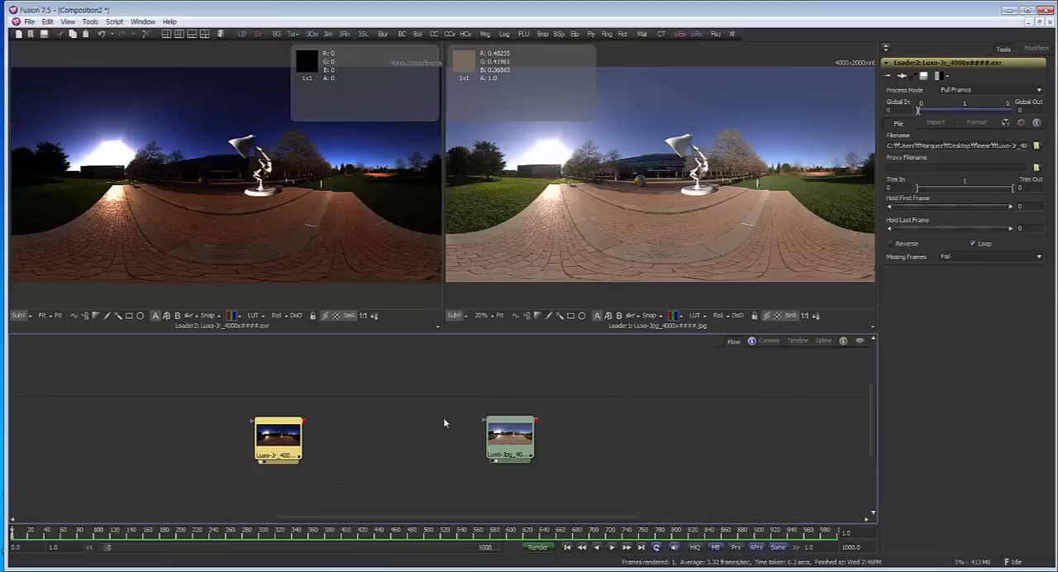
{"action": "left_click_drag", "start_coordinate": [340, 435], "coordinate": [293, 128]}
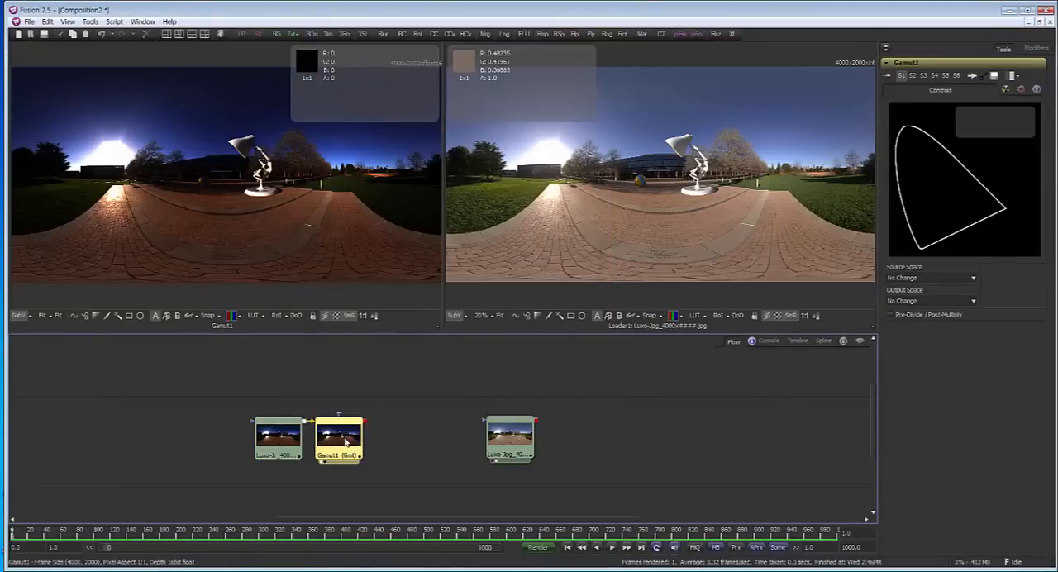
Set Gamut1's source space to From Image and its output space to sRGB
{"action": "left_click", "coordinate": [962, 279]}
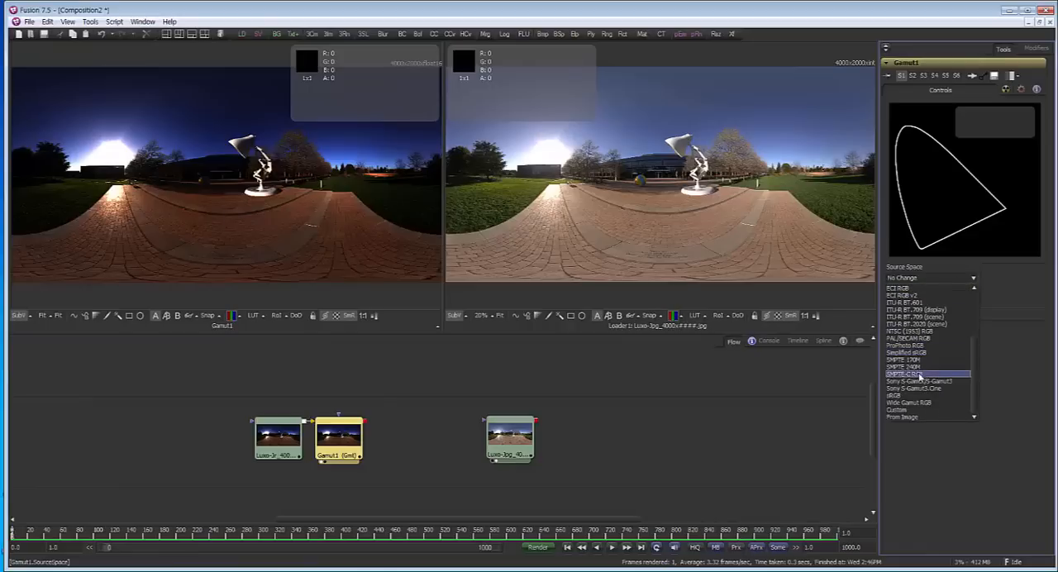
{"action": "left_click", "coordinate": [910, 417]}
{"action": "left_click", "coordinate": [916, 302]}
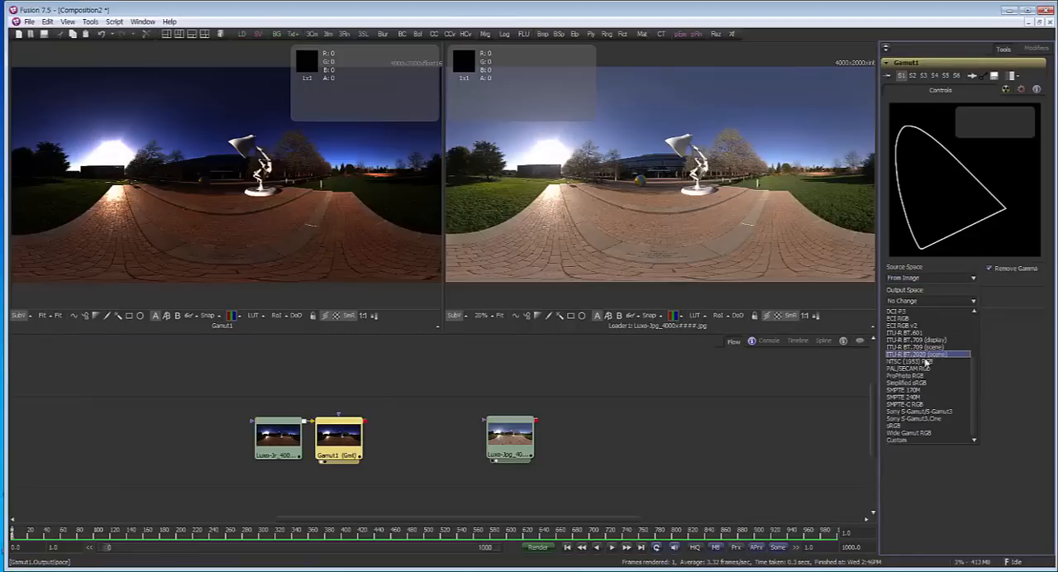
{"action": "left_click", "coordinate": [925, 427]}
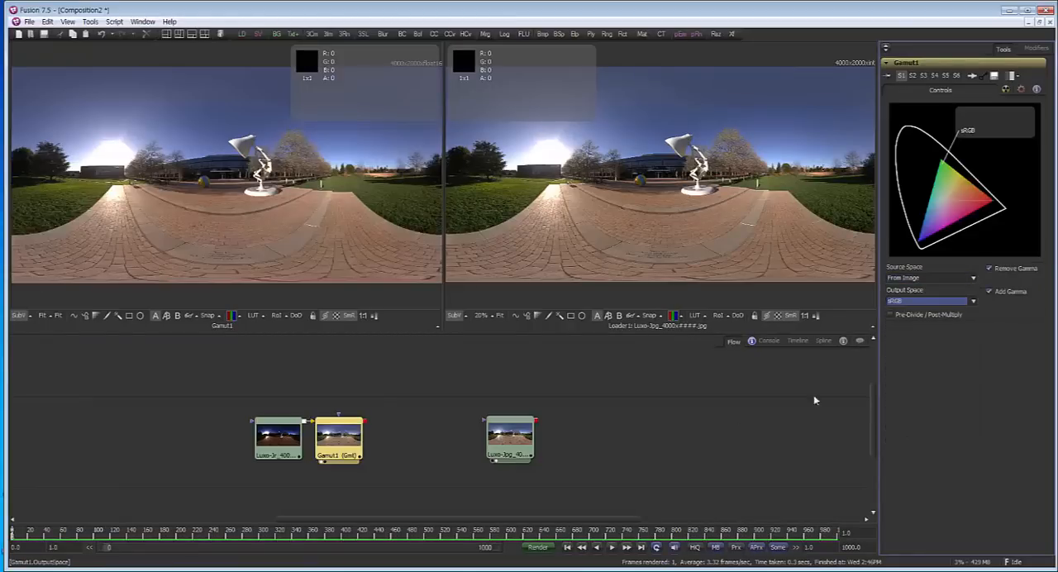
Rearrange the Luxo-Jr EXR loader and Gamut1 in the flow, away from the JPG loader with a gap between them
{"action": "left_click_drag", "start_coordinate": [275, 441], "coordinate": [225, 445]}
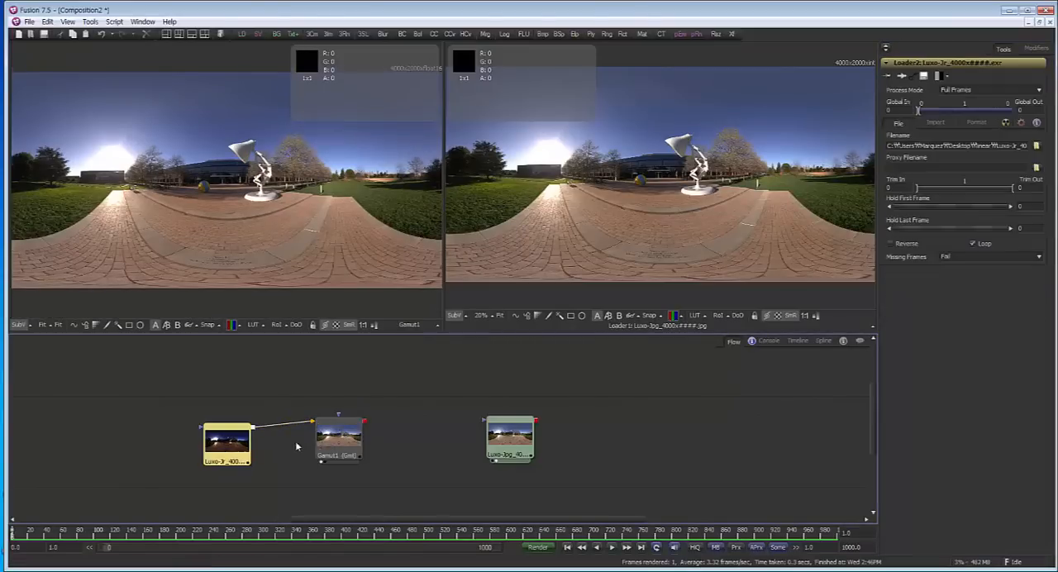
{"action": "left_click_drag", "start_coordinate": [355, 439], "coordinate": [351, 445]}
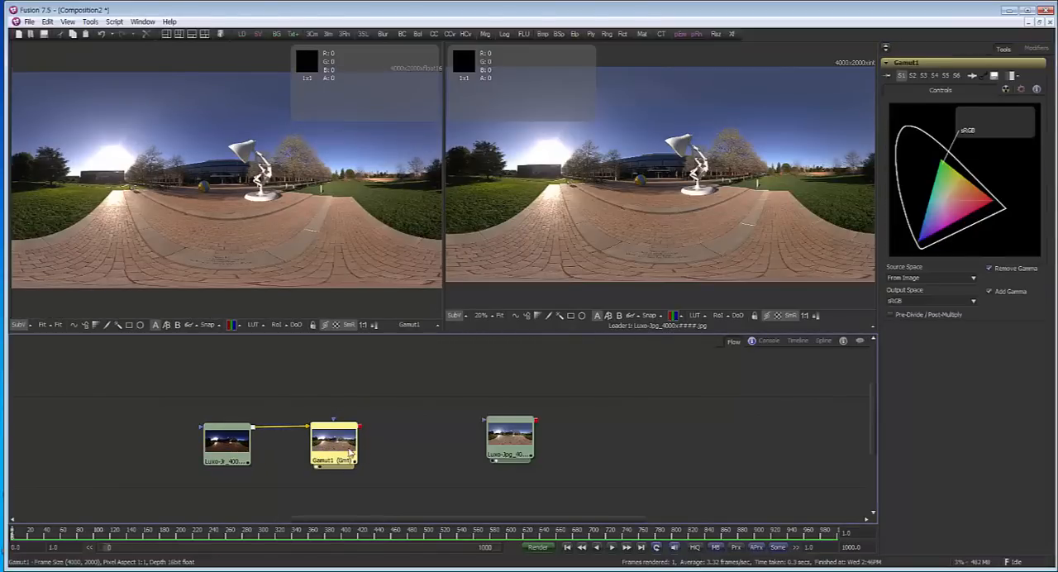
{"action": "left_click_drag", "start_coordinate": [216, 451], "coordinate": [166, 451]}
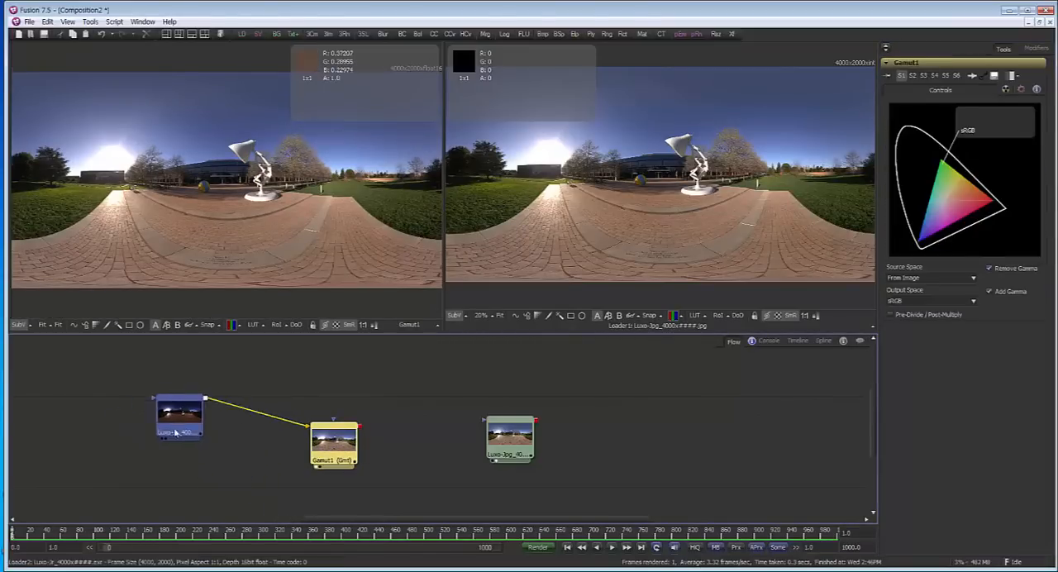
{"action": "left_click_drag", "start_coordinate": [320, 444], "coordinate": [253, 444]}
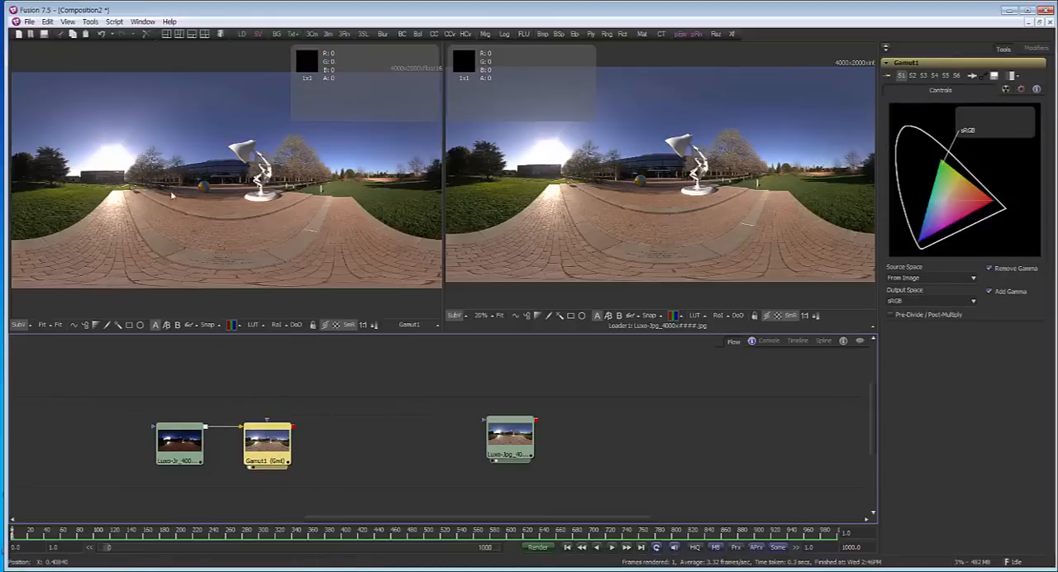
{"action": "left_click_drag", "start_coordinate": [267, 444], "coordinate": [310, 451]}
Show the Luxo-Jr EXR loader in the first viewer with the viewer LUT on, and delete Gamut1
{"action": "left_click_drag", "start_coordinate": [179, 444], "coordinate": [210, 229]}
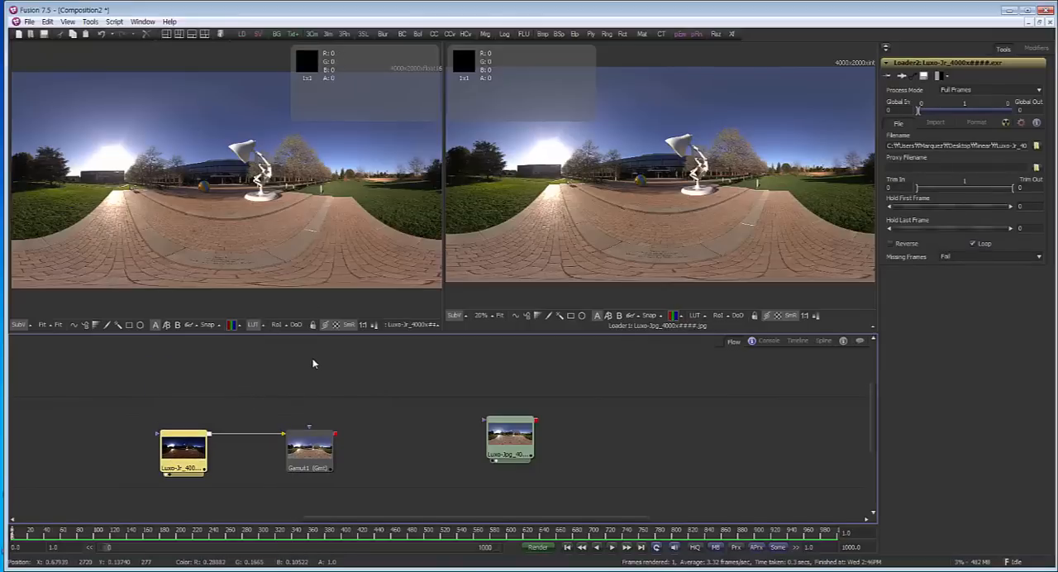
{"action": "left_click_drag", "start_coordinate": [314, 448], "coordinate": [377, 447]}
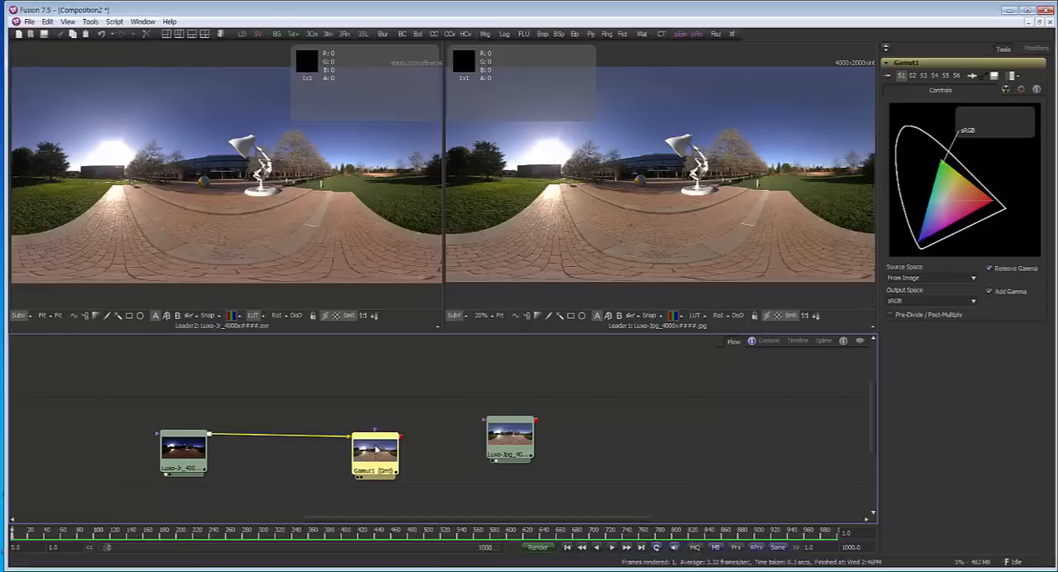
{"action": "key", "text": "Delete"}
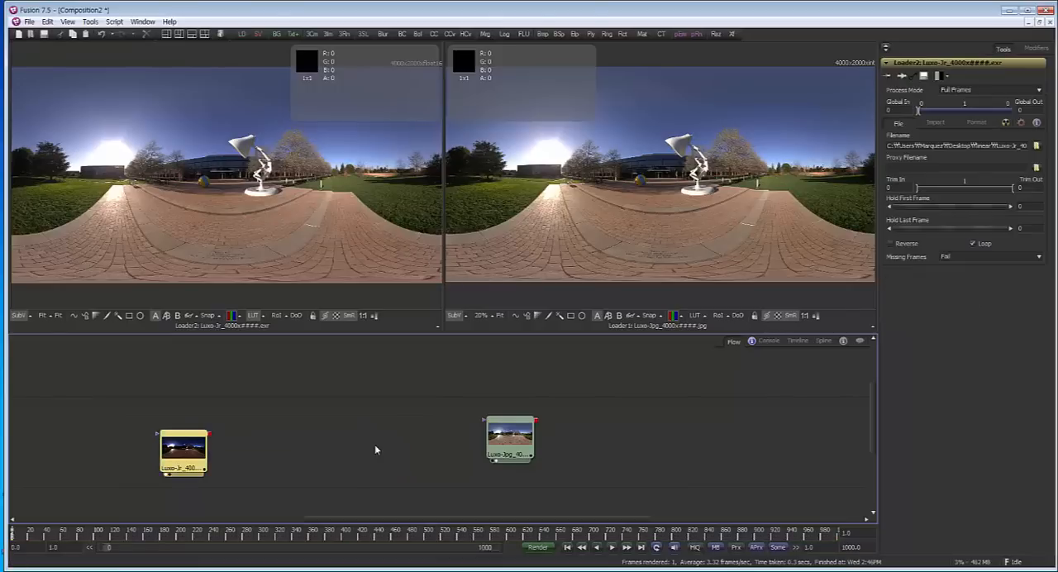
Add a Saver after the Luxo-Jr EXR loader that writes test_linear as a PNG file on the desktop
{"action": "left_click", "coordinate": [258, 34]}
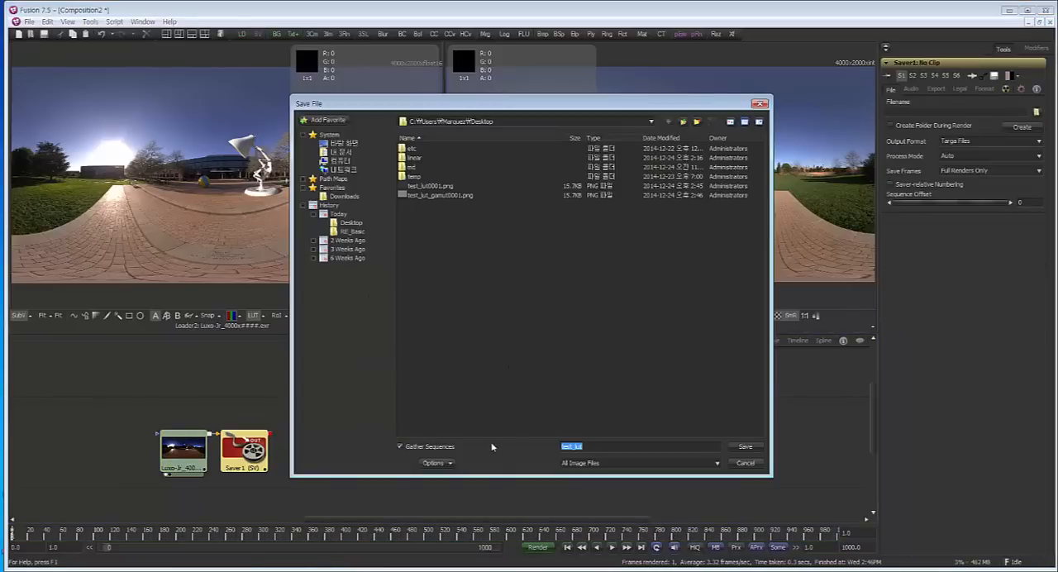
{"action": "type", "text": "test"}
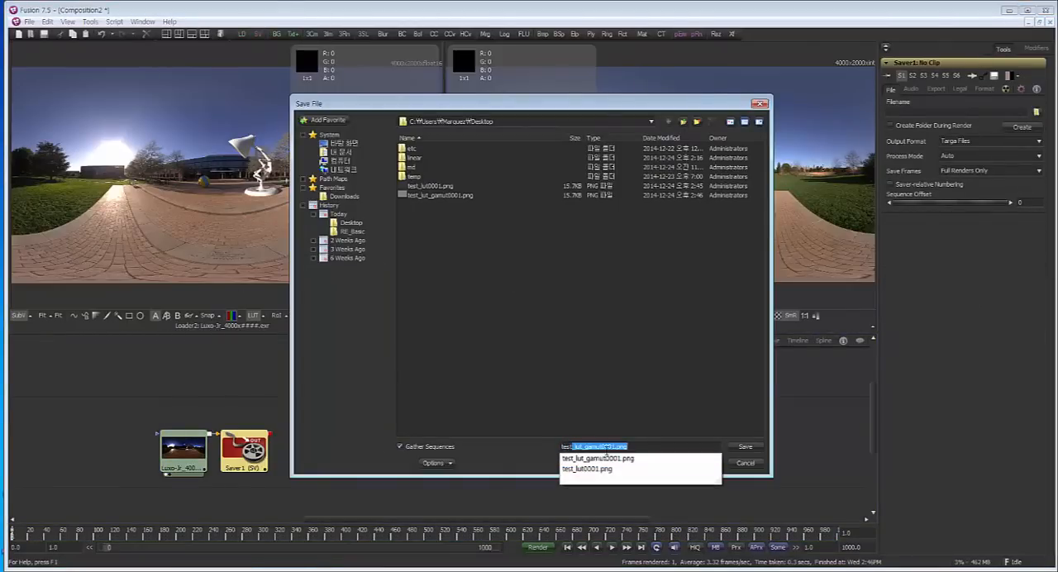
{"action": "type", "text": "_linear"}
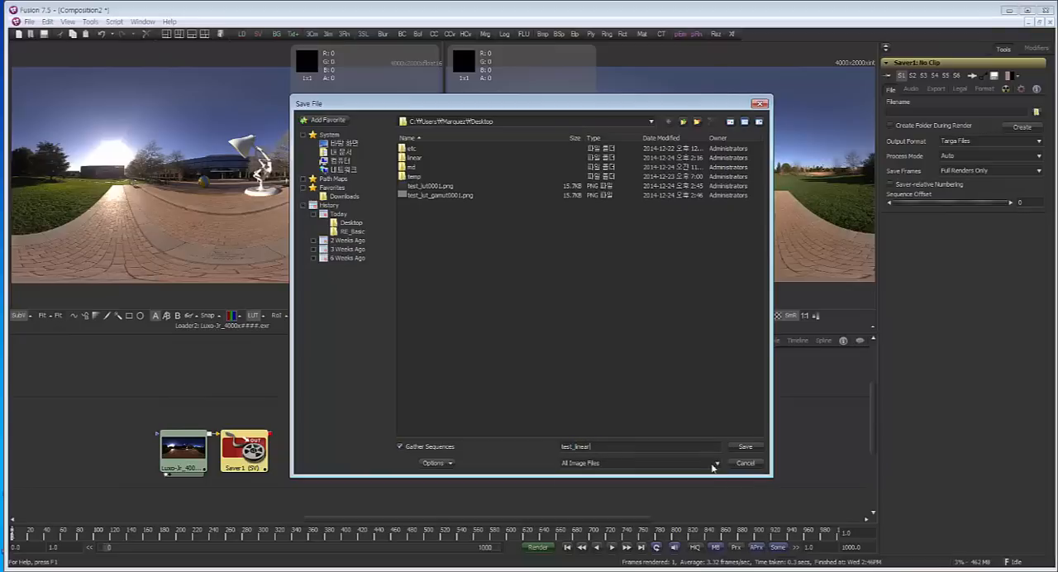
{"action": "left_click", "coordinate": [712, 464]}
{"action": "scroll", "coordinate": [670, 406], "scroll_direction": "down", "scroll_amount": 3}
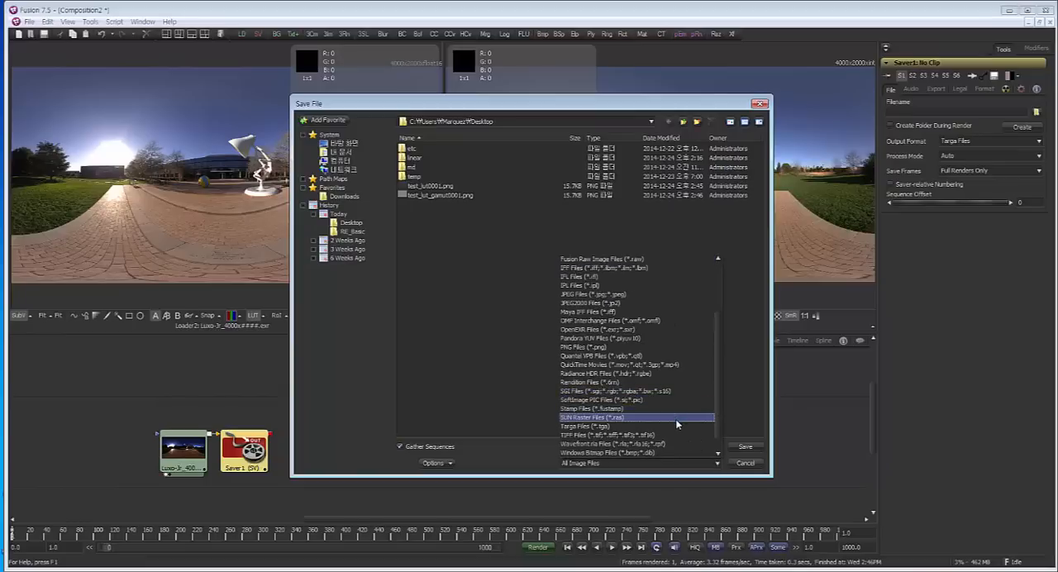
{"action": "scroll", "coordinate": [677, 424], "scroll_direction": "down", "scroll_amount": 1}
{"action": "left_click", "coordinate": [668, 329]}
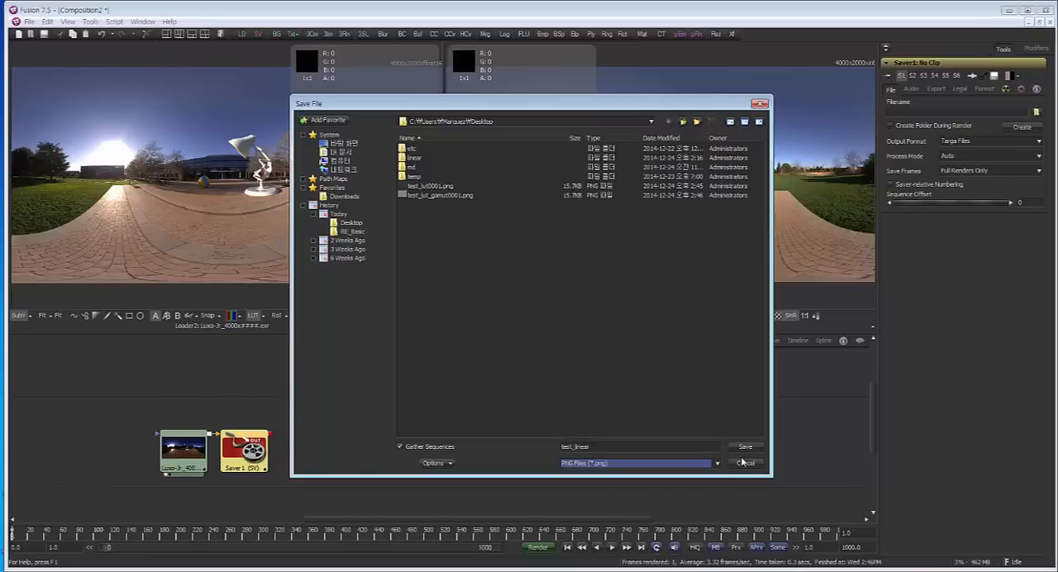
{"action": "left_click", "coordinate": [745, 447]}
Try to render frame 1 to test_linear.png and dismiss the messages
{"action": "left_click", "coordinate": [537, 548]}
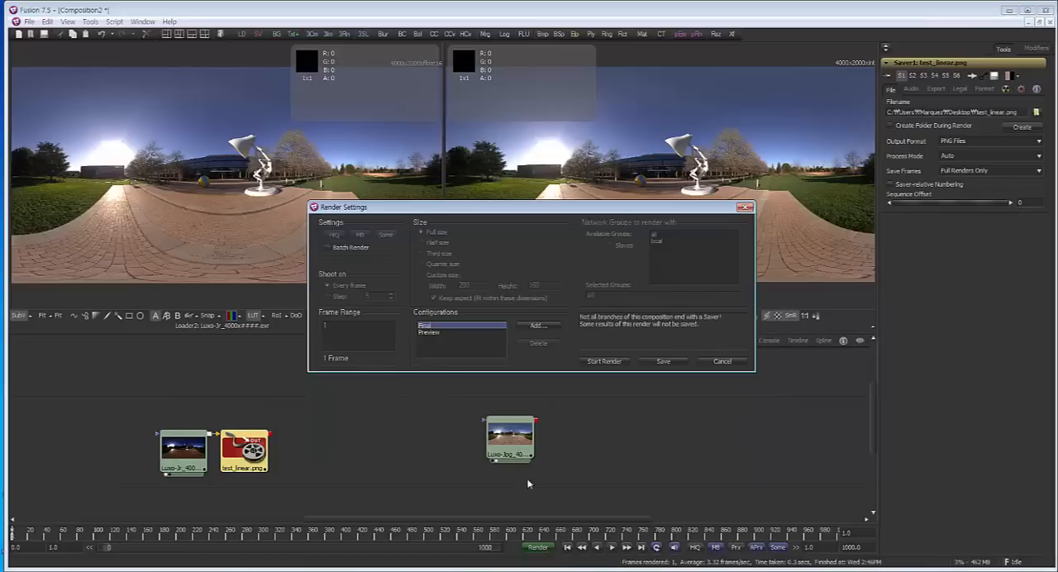
{"action": "left_click", "coordinate": [622, 362]}
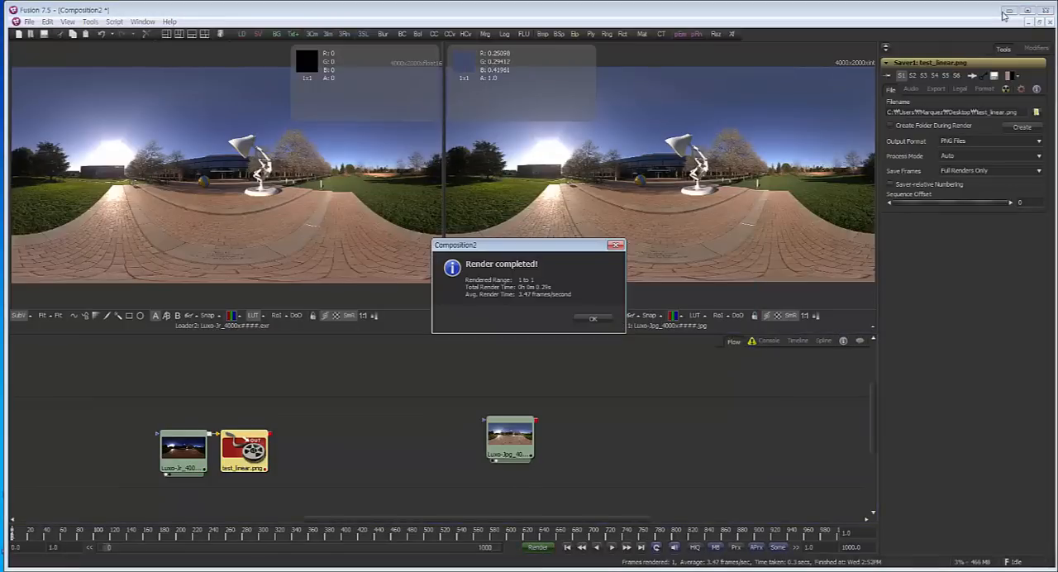
{"action": "left_click", "coordinate": [590, 318]}
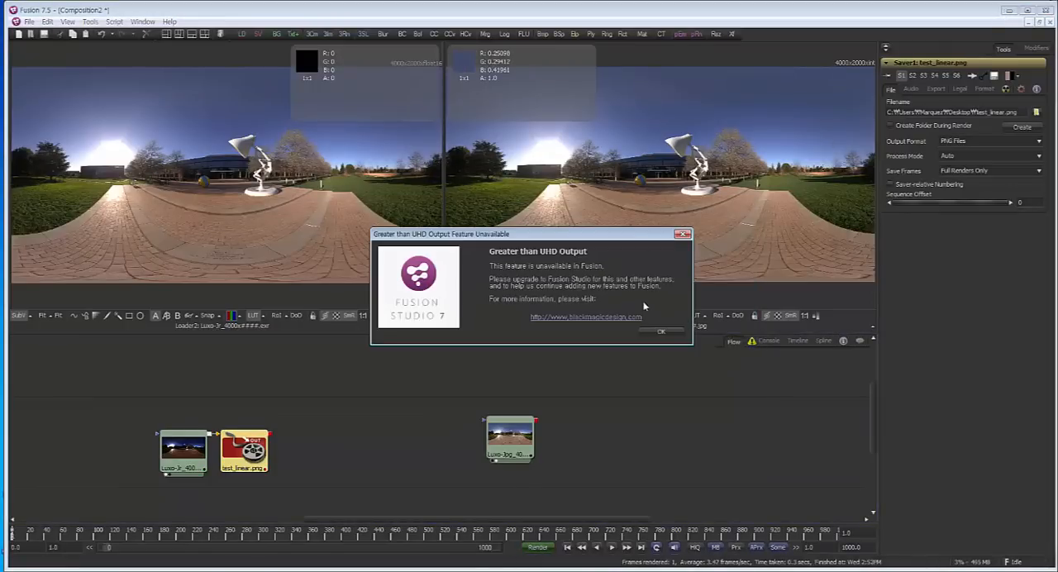
{"action": "left_click", "coordinate": [683, 235]}
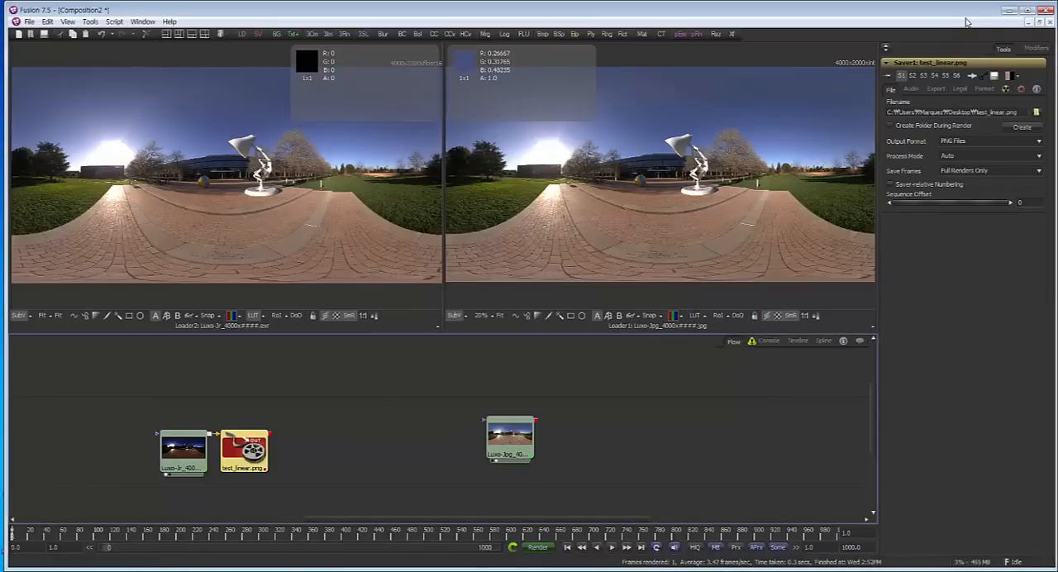
Check the desktop for the rendered test_linear image and return to Fusion
{"action": "left_click", "coordinate": [1009, 11]}
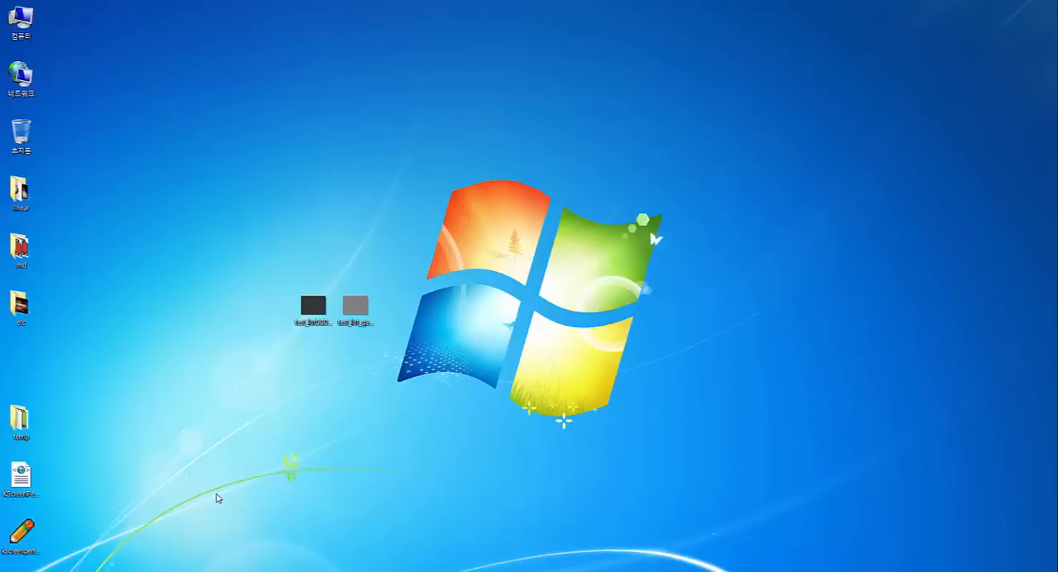
{"action": "mouse_move", "coordinate": [350, 307]}
{"action": "left_mouse_down"}
{"action": "mouse_move", "coordinate": [396, 319]}
{"action": "mouse_move", "coordinate": [353, 311]}
{"action": "left_mouse_up"}
{"action": "left_click", "coordinate": [429, 319]}
{"action": "mouse_move", "coordinate": [425, 570]}
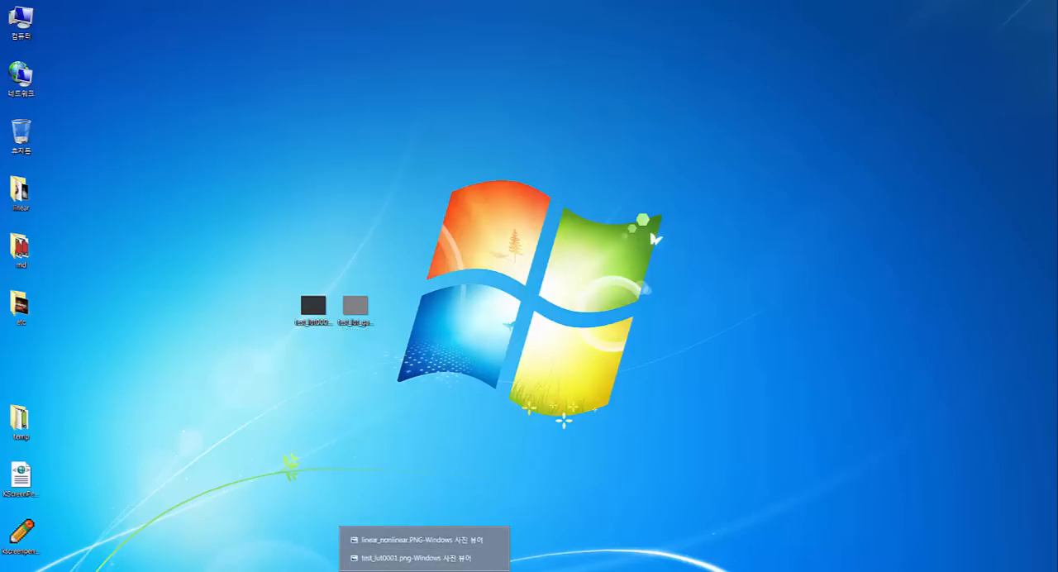
{"action": "left_click", "coordinate": [389, 571]}
Move the test_linear.png saver farther away from the Luxo-Jr EXR loader in the flow
{"action": "left_click_drag", "start_coordinate": [248, 456], "coordinate": [301, 455]}
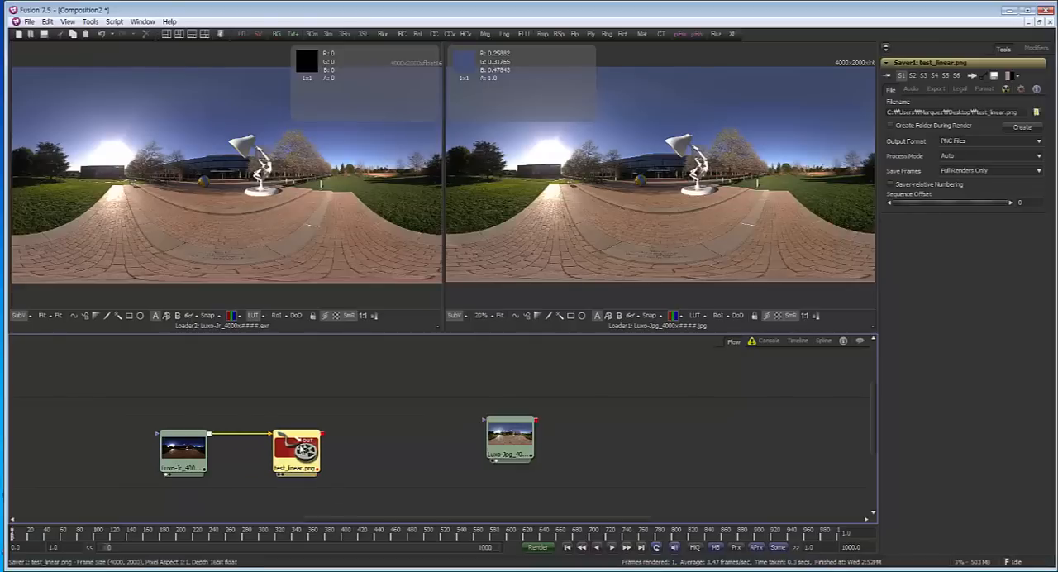
{"action": "left_click", "coordinate": [197, 452]}
{"action": "left_click", "coordinate": [294, 455]}
{"action": "left_click_drag", "start_coordinate": [293, 454], "coordinate": [316, 451]}
View the test_lut0001.png image from the desktop, close it and return to Fusion
{"action": "left_click", "coordinate": [1008, 10]}
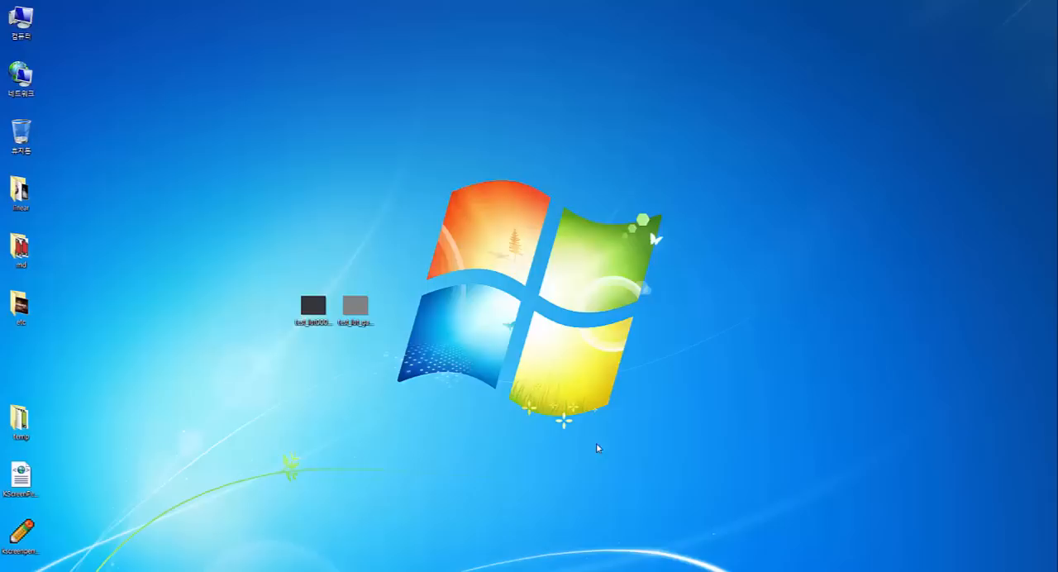
{"action": "double_click", "coordinate": [311, 303]}
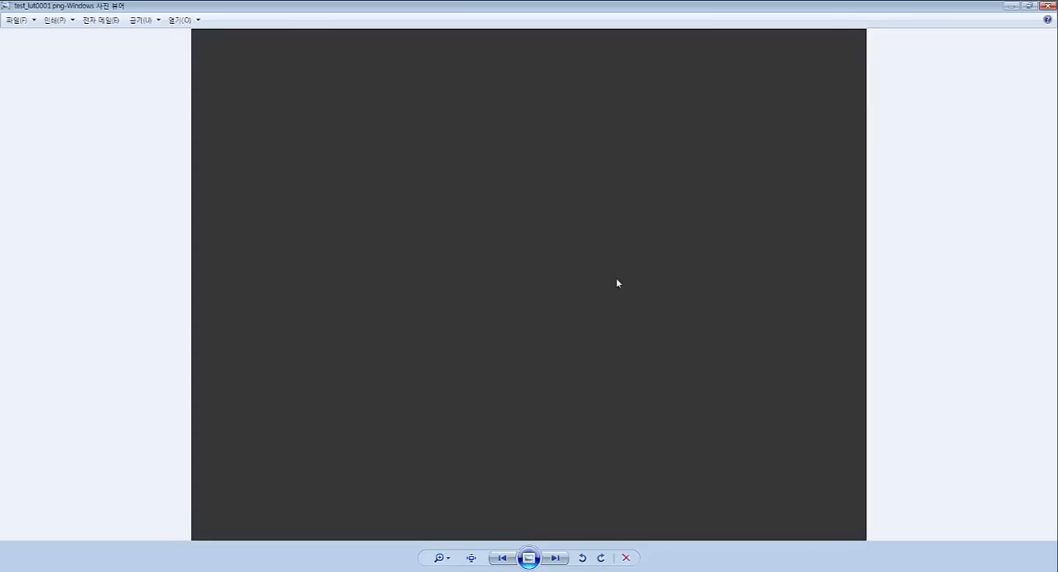
{"action": "left_click", "coordinate": [1046, 6]}
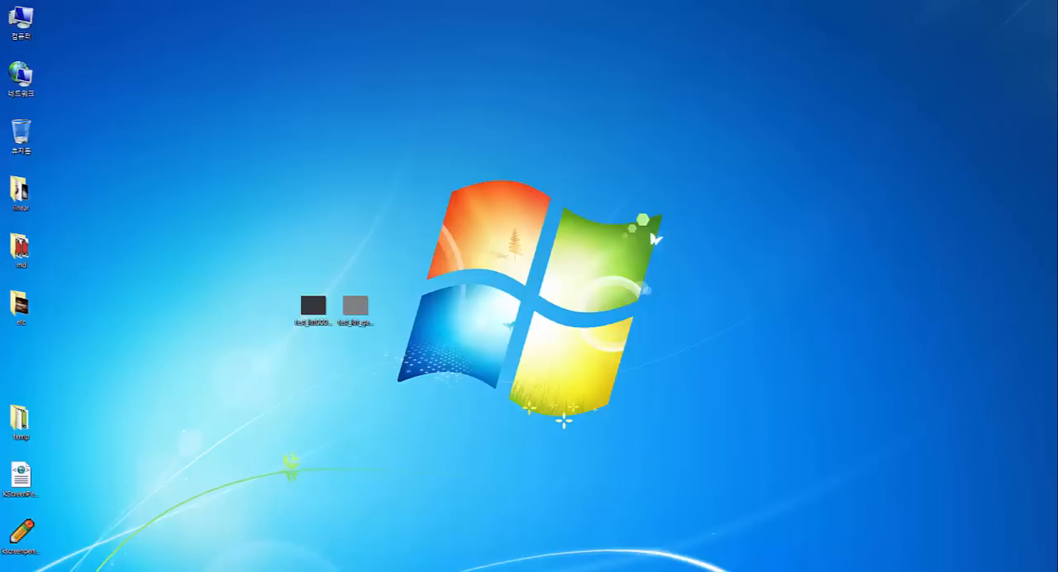
{"action": "mouse_move", "coordinate": [390, 571]}
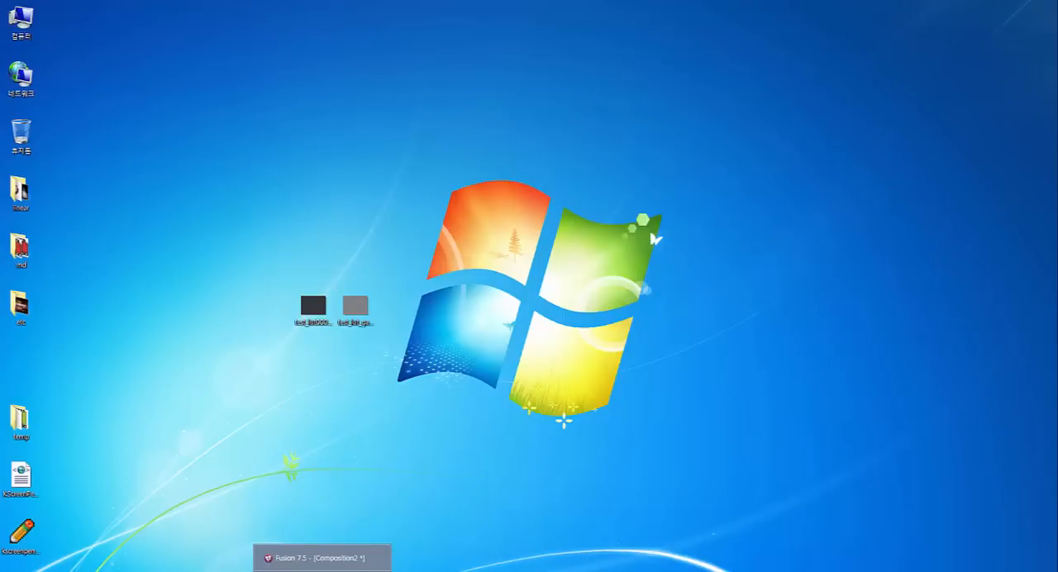
{"action": "left_click", "coordinate": [323, 571]}
Shift the Luxo JPG loader slightly in the flow and delete the test_linear.png saver
{"action": "left_click_drag", "start_coordinate": [496, 451], "coordinate": [492, 463]}
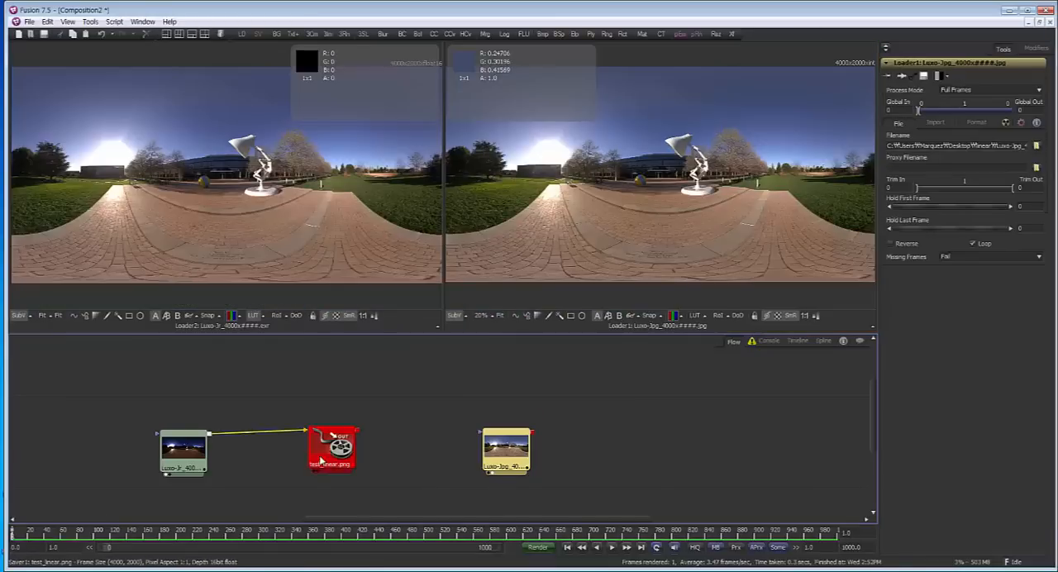
{"action": "left_click", "coordinate": [322, 459]}
{"action": "key", "text": "Delete"}
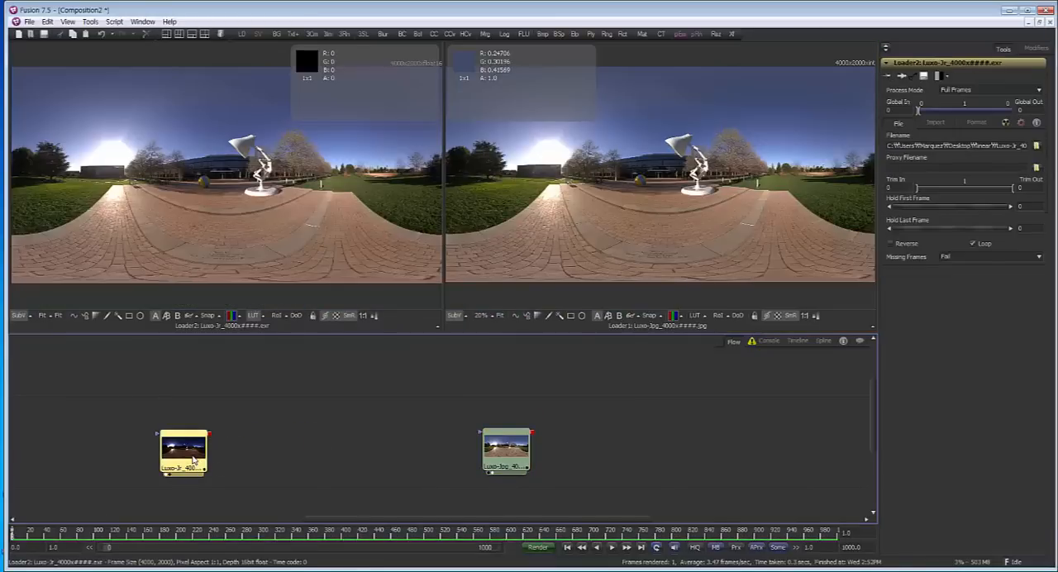
Add a Gamut tool after the Luxo-Jr EXR loader and set its source space to From Image
{"action": "key", "text": "ctrl+space"}
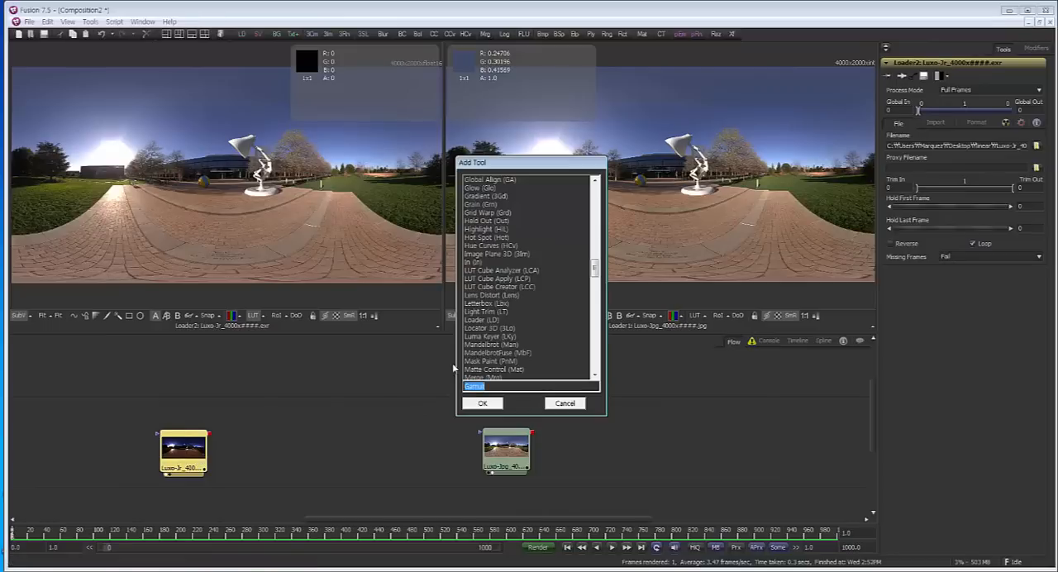
{"action": "key", "text": "Return"}
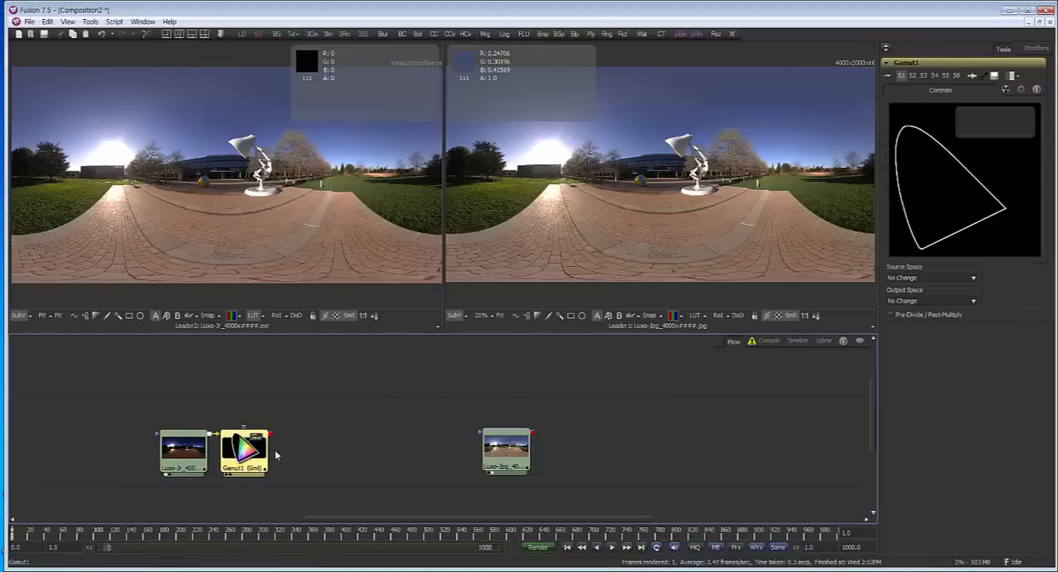
{"action": "left_click", "coordinate": [926, 278]}
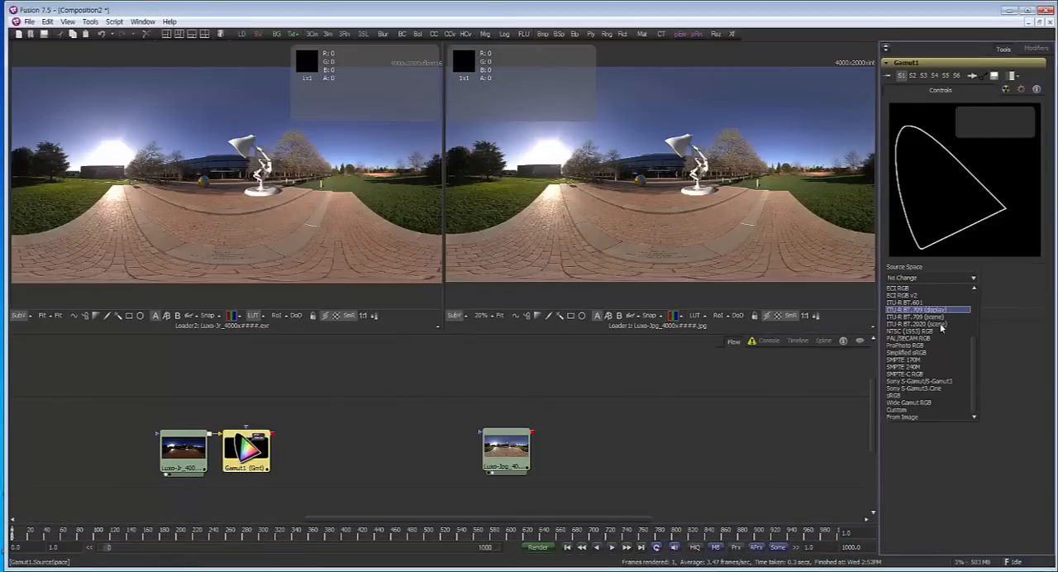
{"action": "left_click", "coordinate": [933, 419]}
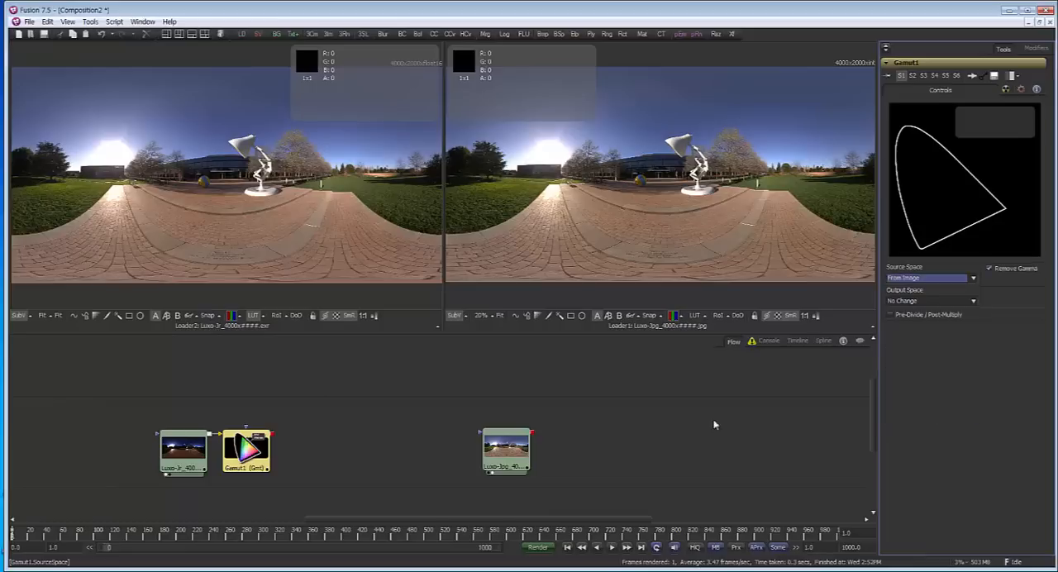
Set Gamut1's output space to sRGB and show it in the first viewer with the viewer LUT off
{"action": "left_click", "coordinate": [954, 304]}
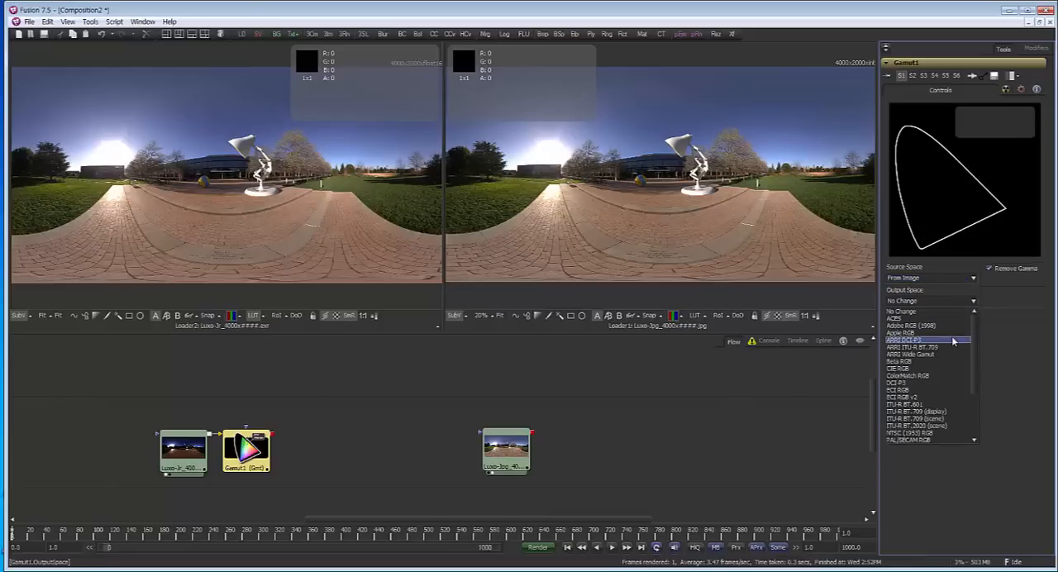
{"action": "scroll", "coordinate": [952, 341], "scroll_direction": "down", "scroll_amount": 2}
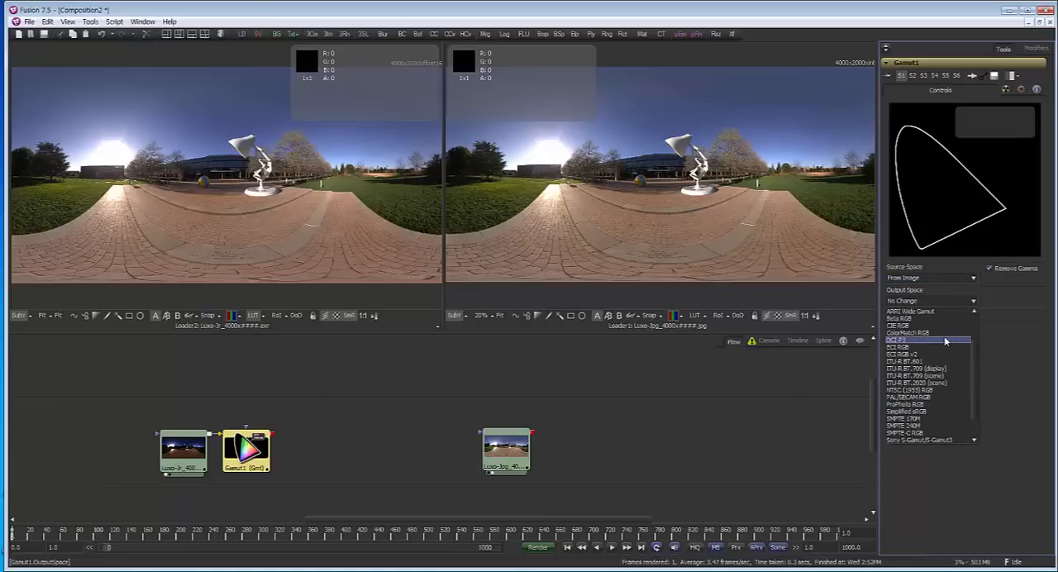
{"action": "scroll", "coordinate": [946, 341], "scroll_direction": "down", "scroll_amount": 2}
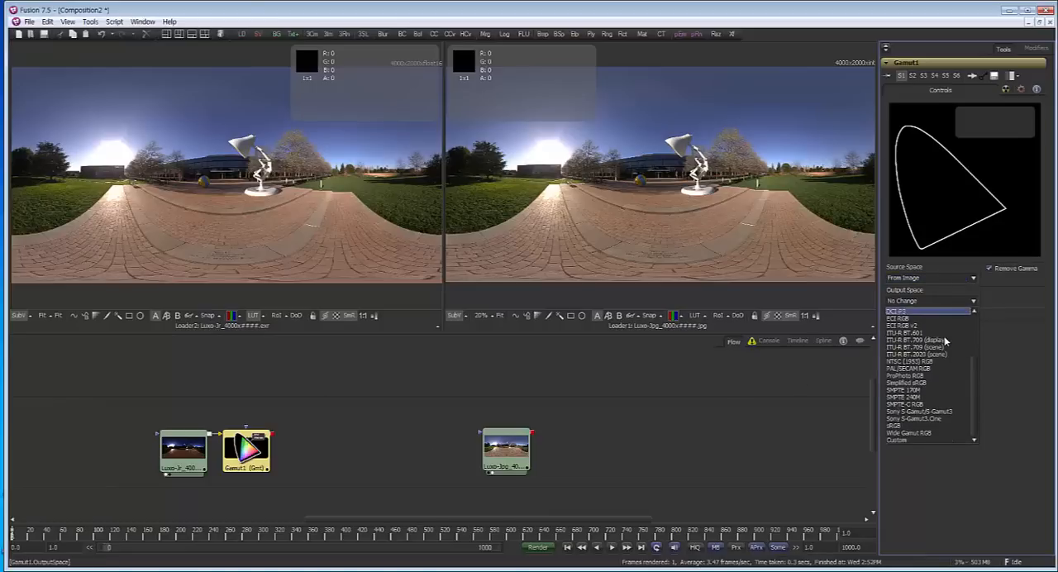
{"action": "left_click", "coordinate": [929, 425]}
{"action": "left_click_drag", "start_coordinate": [240, 455], "coordinate": [242, 268]}
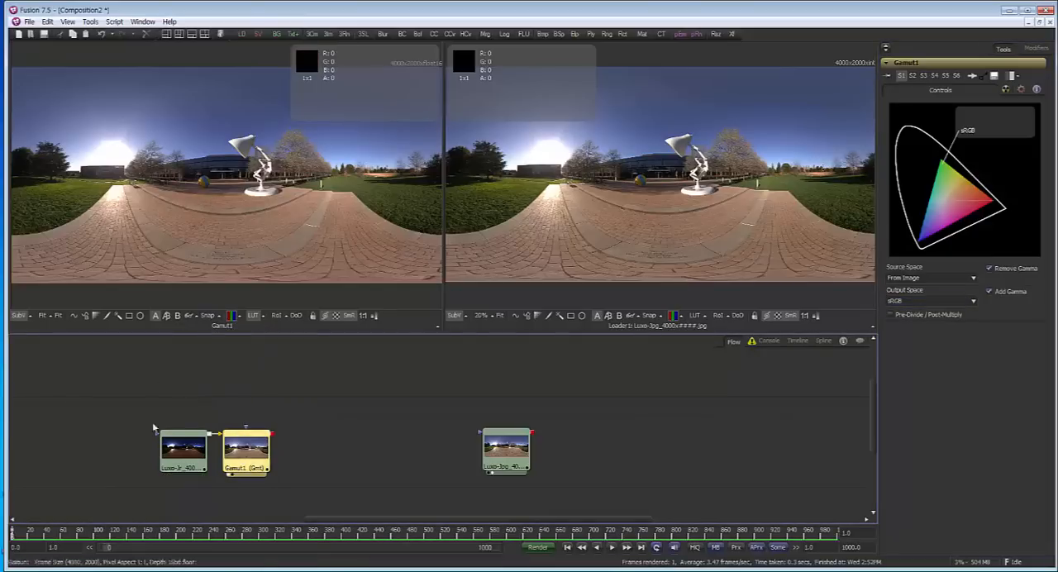
{"action": "left_click_drag", "start_coordinate": [246, 454], "coordinate": [264, 453]}
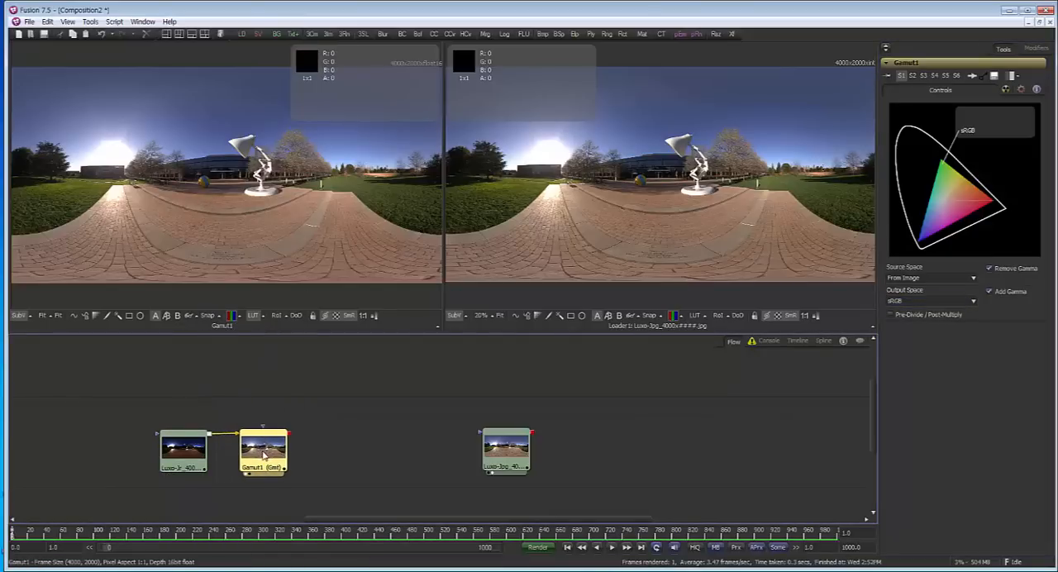
Show the Luxo-Jr EXR loader in the first viewer and turn that viewer's LUT off
{"action": "scroll", "coordinate": [261, 438], "scroll_direction": "up", "scroll_amount": 5}
{"action": "left_click_drag", "start_coordinate": [378, 479], "coordinate": [393, 427]}
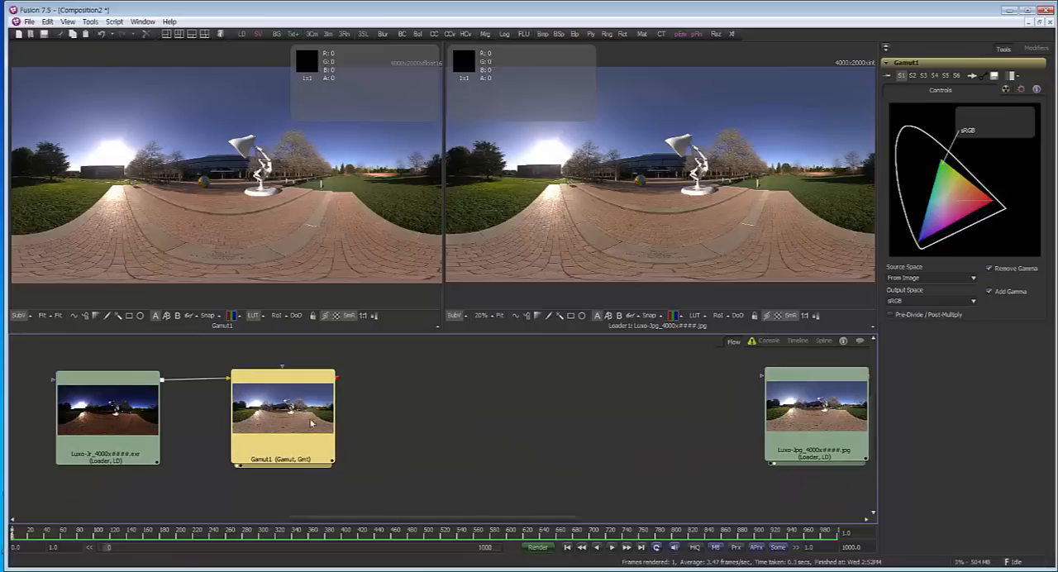
{"action": "left_click", "coordinate": [124, 426]}
{"action": "key", "text": "1"}
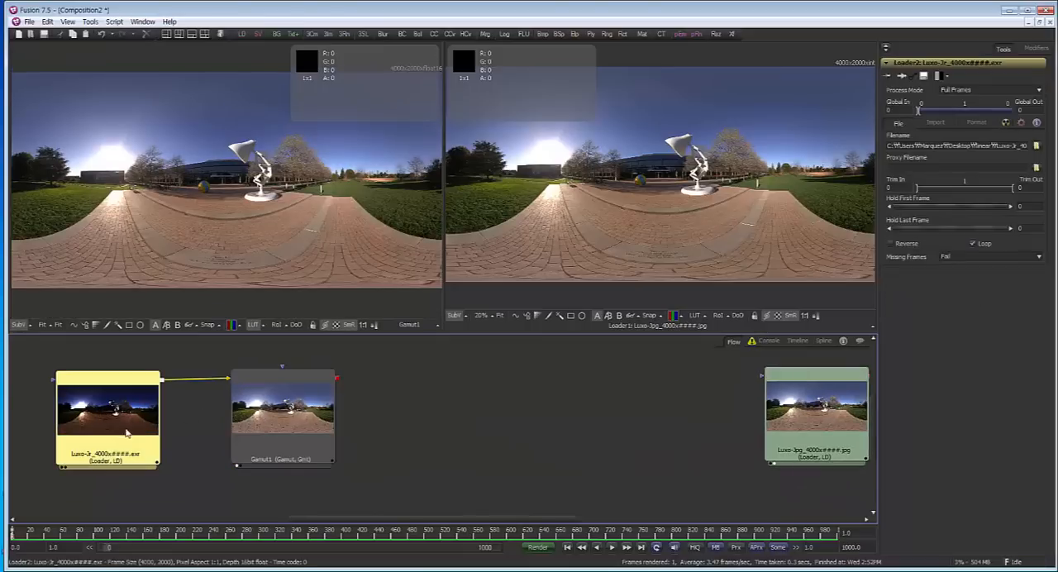
{"action": "left_click", "coordinate": [252, 325]}
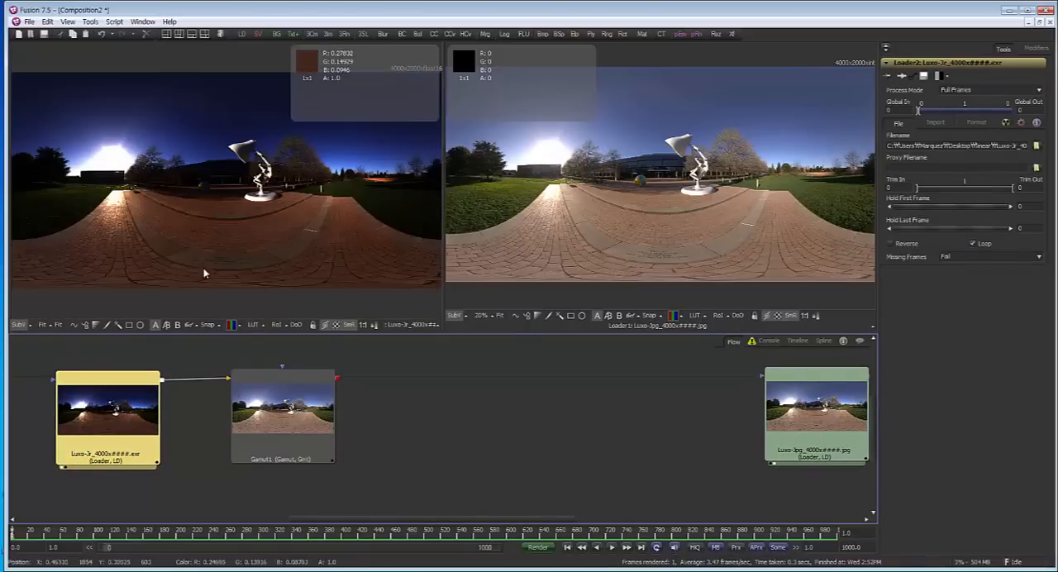
Add a 3D Channel Boolean tool after the Luxo JPG loader and set it slightly apart in the flow
{"action": "left_click_drag", "start_coordinate": [184, 406], "coordinate": [200, 424]}
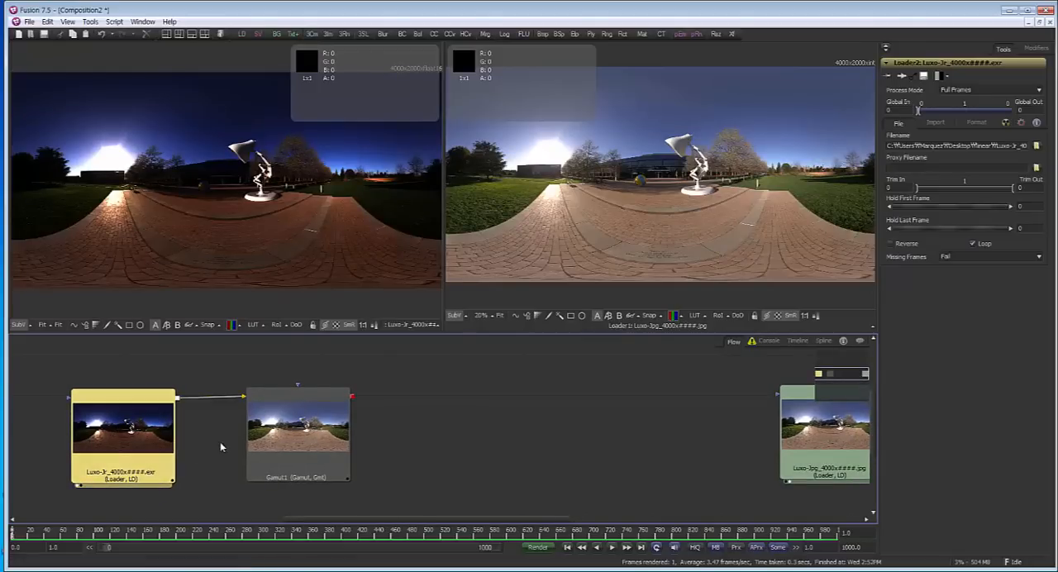
{"action": "scroll", "coordinate": [459, 426], "scroll_direction": "down", "scroll_amount": 3}
{"action": "left_click_drag", "start_coordinate": [417, 456], "coordinate": [384, 455]}
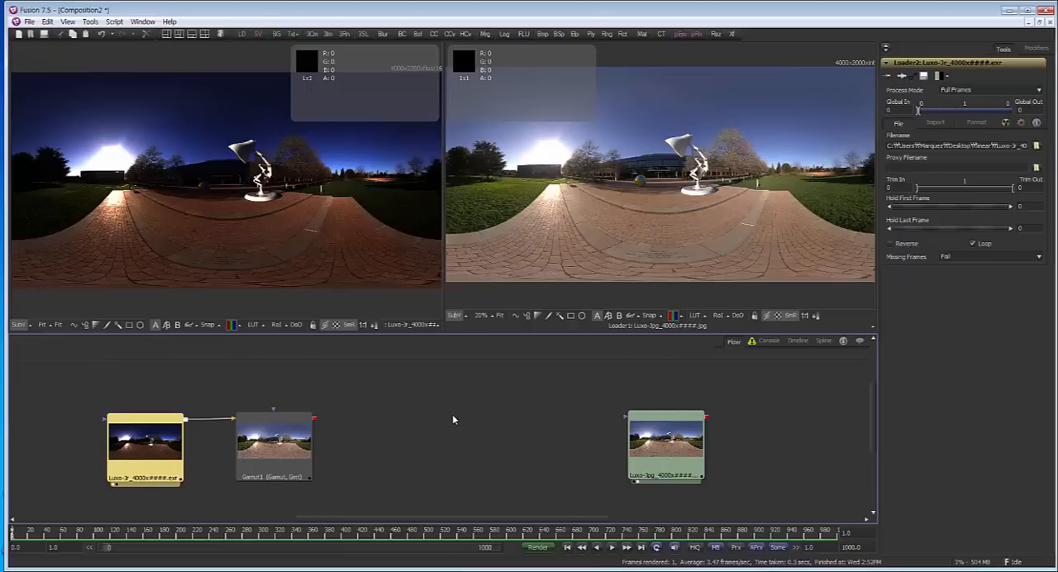
{"action": "mouse_move", "coordinate": [515, 462]}
{"action": "left_mouse_down"}
{"action": "mouse_move", "coordinate": [470, 461]}
{"action": "mouse_move", "coordinate": [402, 432]}
{"action": "left_mouse_up"}
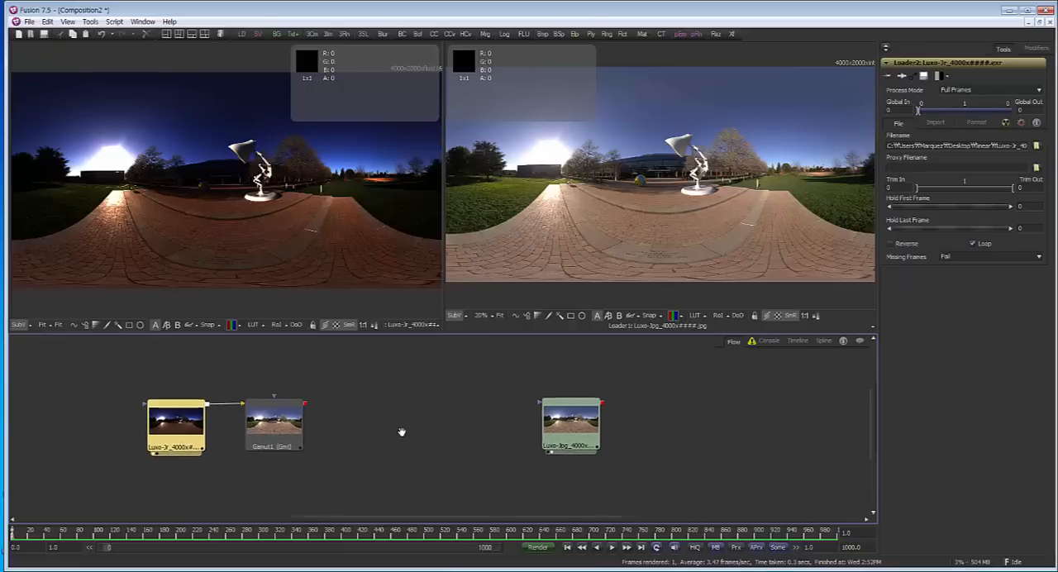
{"action": "left_click", "coordinate": [550, 426]}
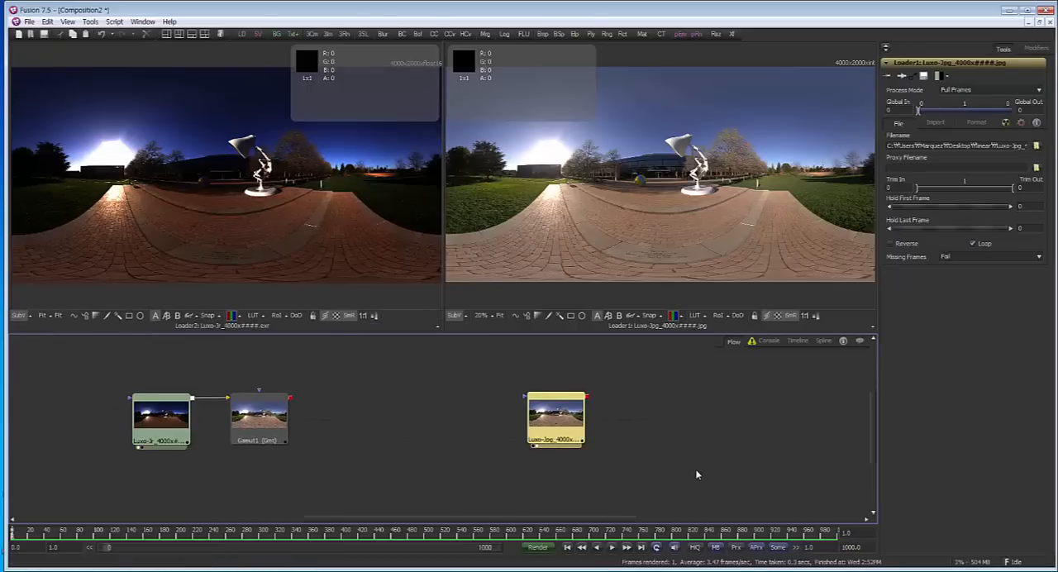
{"action": "key", "text": "shift+space"}
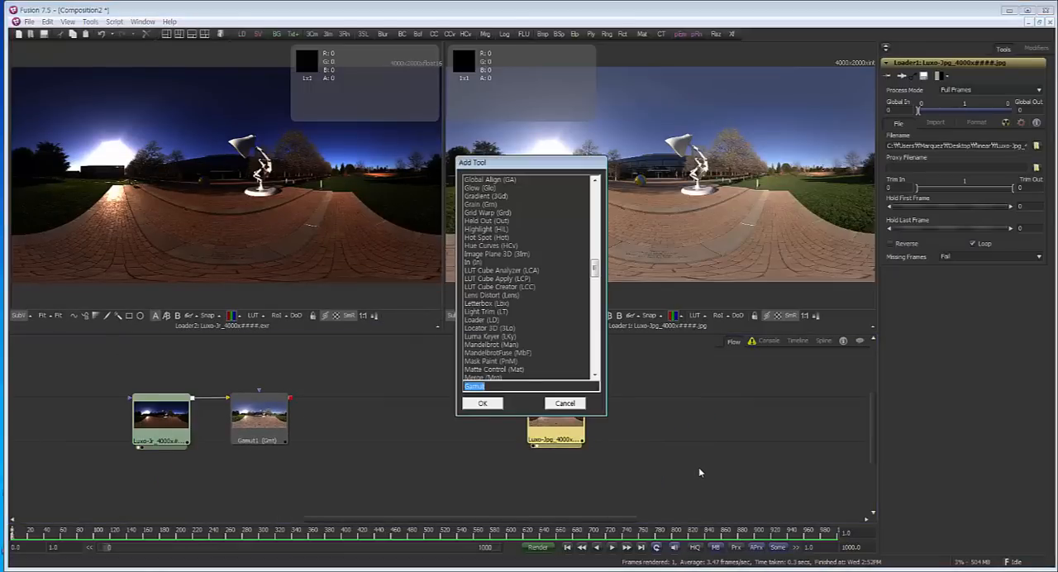
{"action": "type", "text": "cha"}
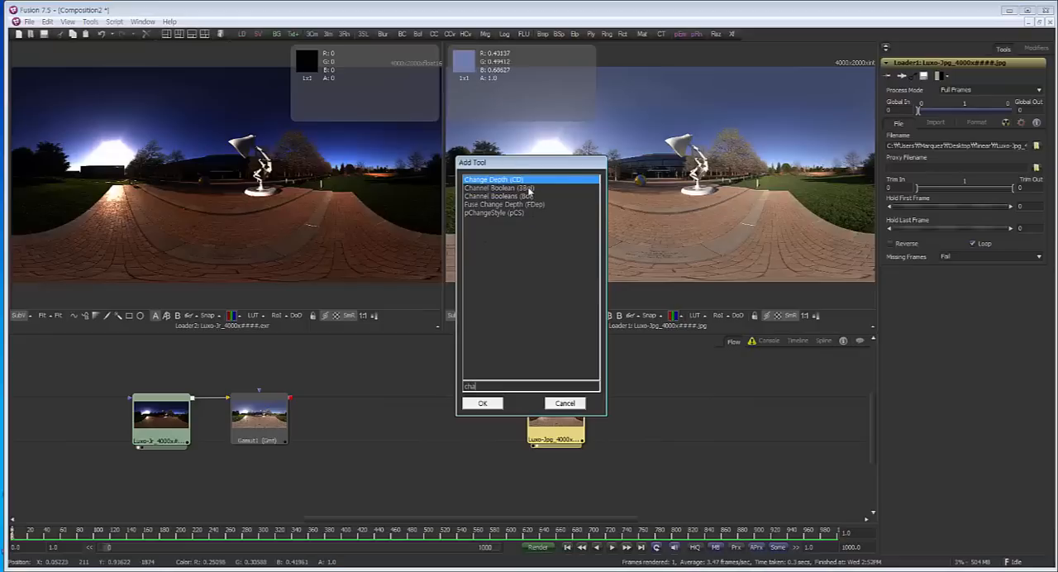
{"action": "left_click", "coordinate": [529, 189]}
{"action": "left_click", "coordinate": [484, 403]}
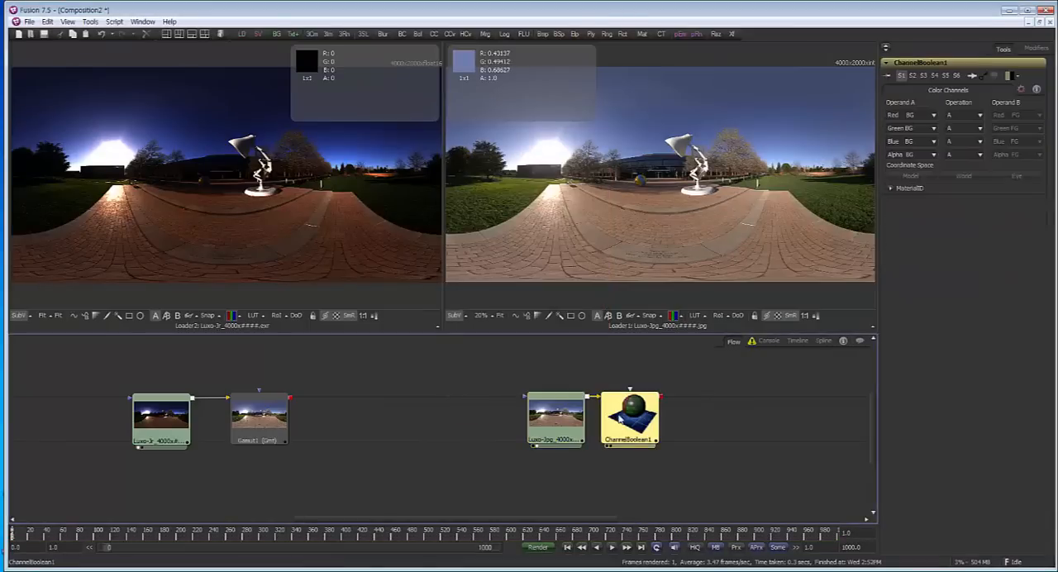
{"action": "left_click_drag", "start_coordinate": [629, 418], "coordinate": [689, 425]}
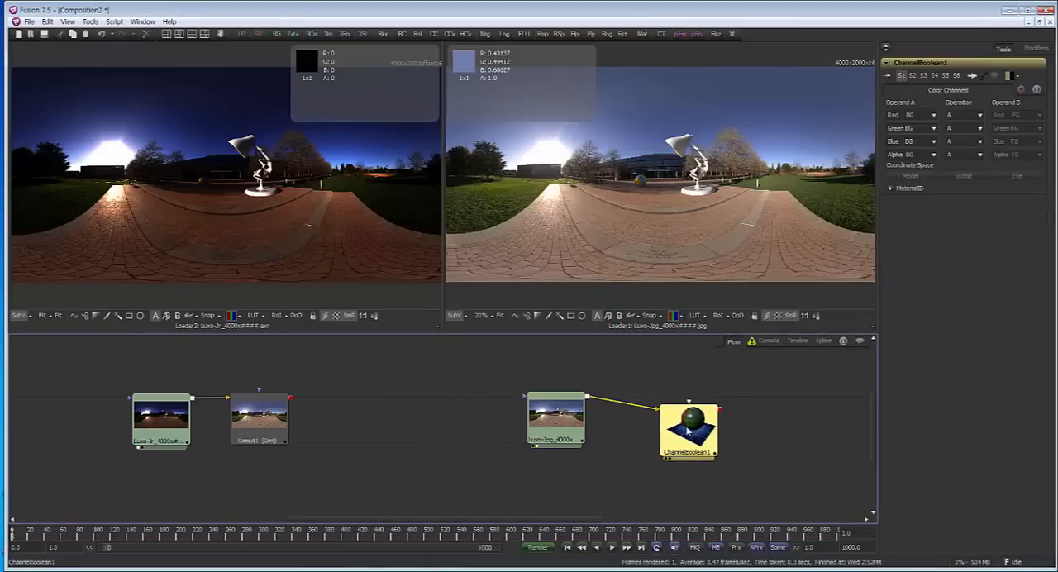
Duplicate the Luxo JPG loader and place the copy directly below the original in the flow
{"action": "left_click", "coordinate": [564, 430]}
{"action": "left_click_drag", "start_coordinate": [600, 449], "coordinate": [574, 426]}
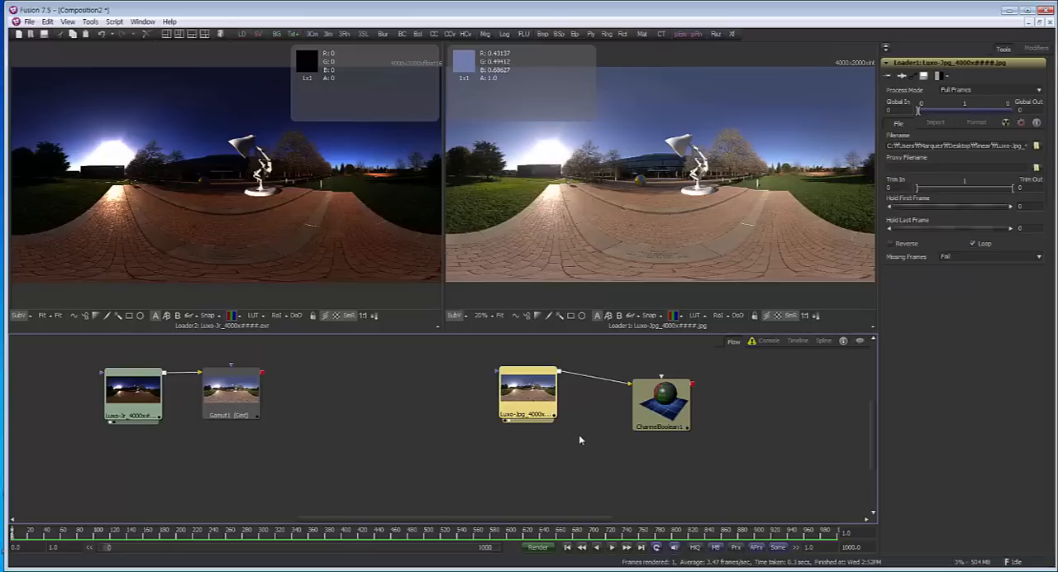
{"action": "key", "text": "ctrl+v"}
{"action": "key", "text": "Delete"}
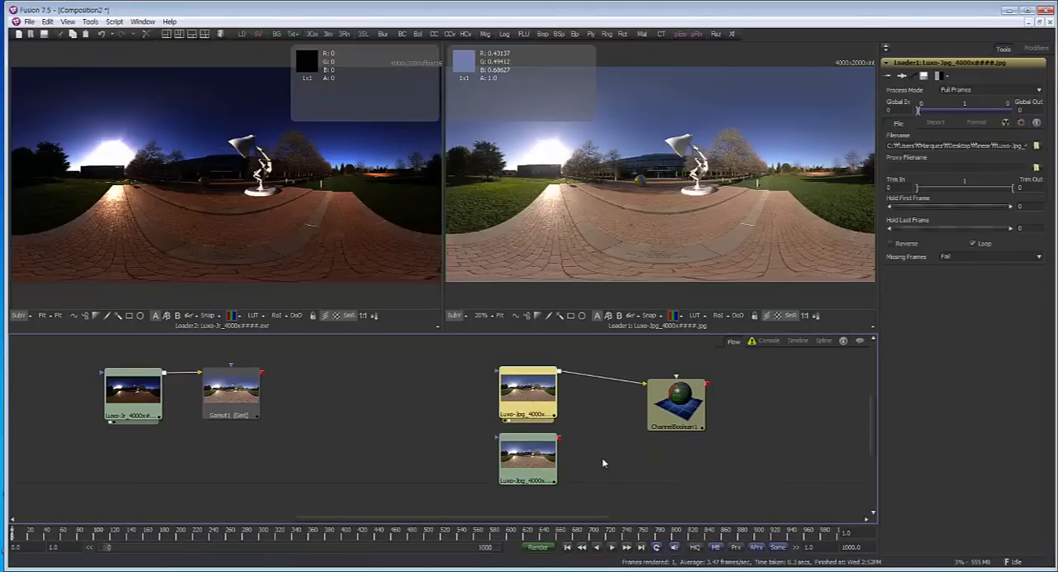
Try combining both Luxo JPG loaders through the 3D Channel Boolean in the second viewer, and delete that tool
{"action": "left_click_drag", "start_coordinate": [563, 441], "coordinate": [688, 416]}
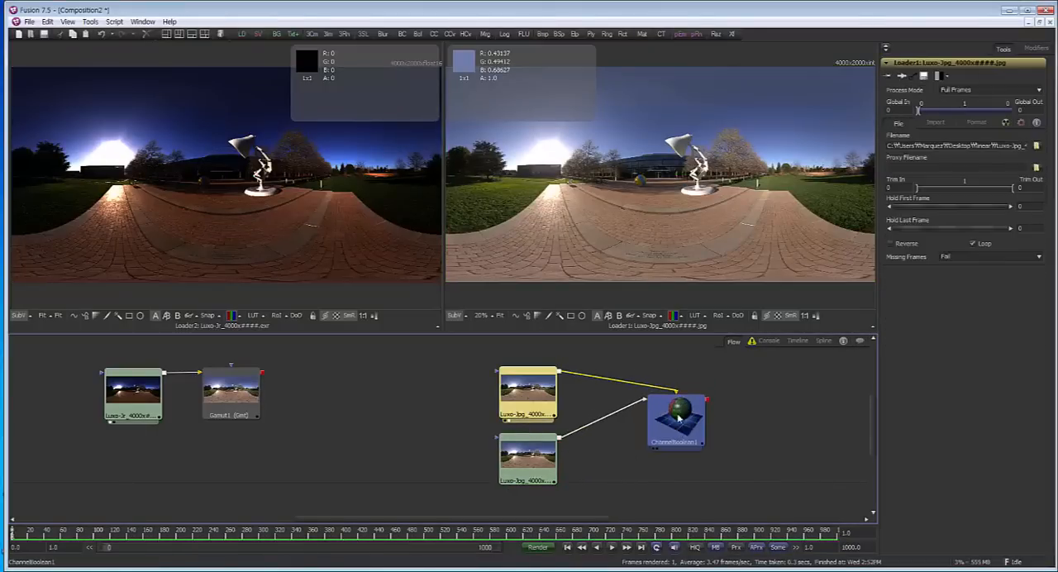
{"action": "key", "text": "2"}
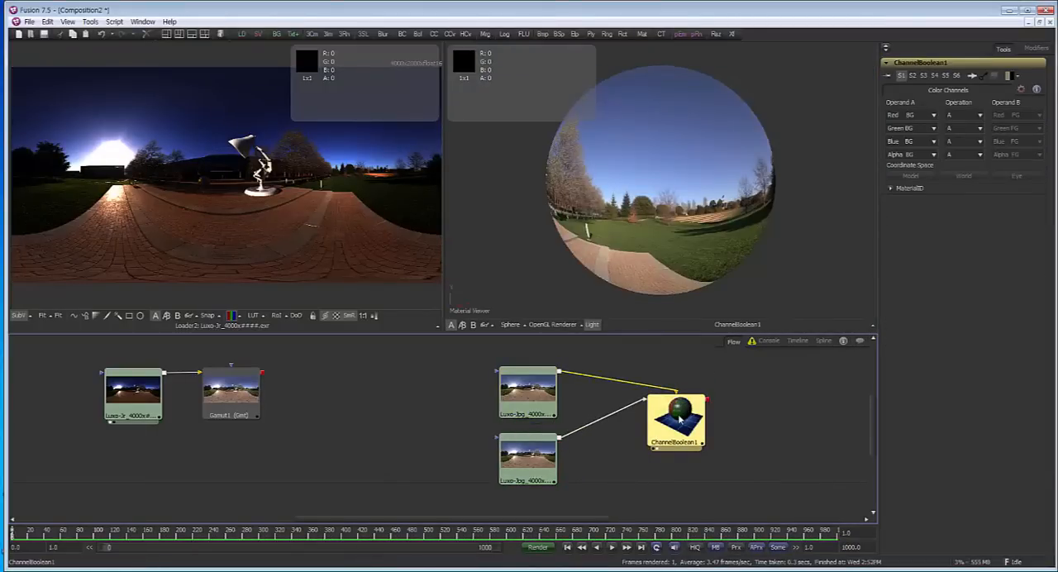
{"action": "key", "text": "Delete"}
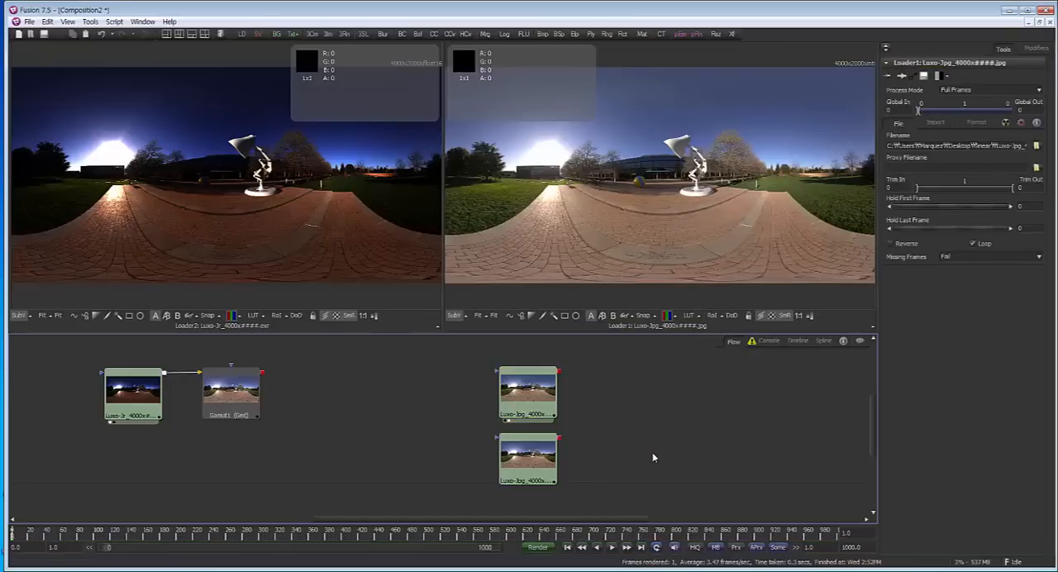
Add a Channel Booleans (Bol) tool to the flow beside the two Luxo JPG loaders
{"action": "key", "text": "ctrl+space"}
{"action": "type", "text": "cha"}
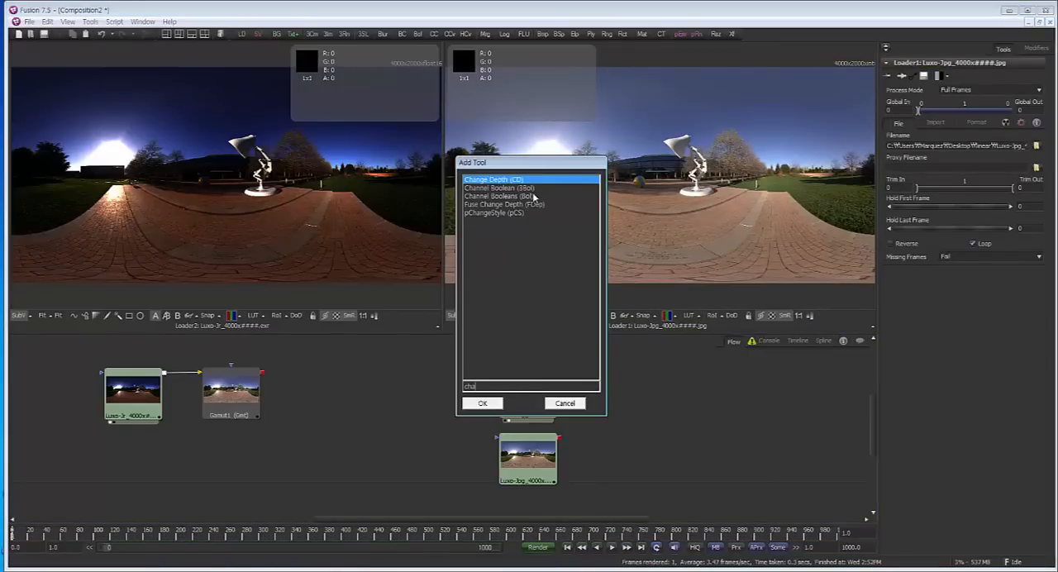
{"action": "left_click", "coordinate": [534, 196]}
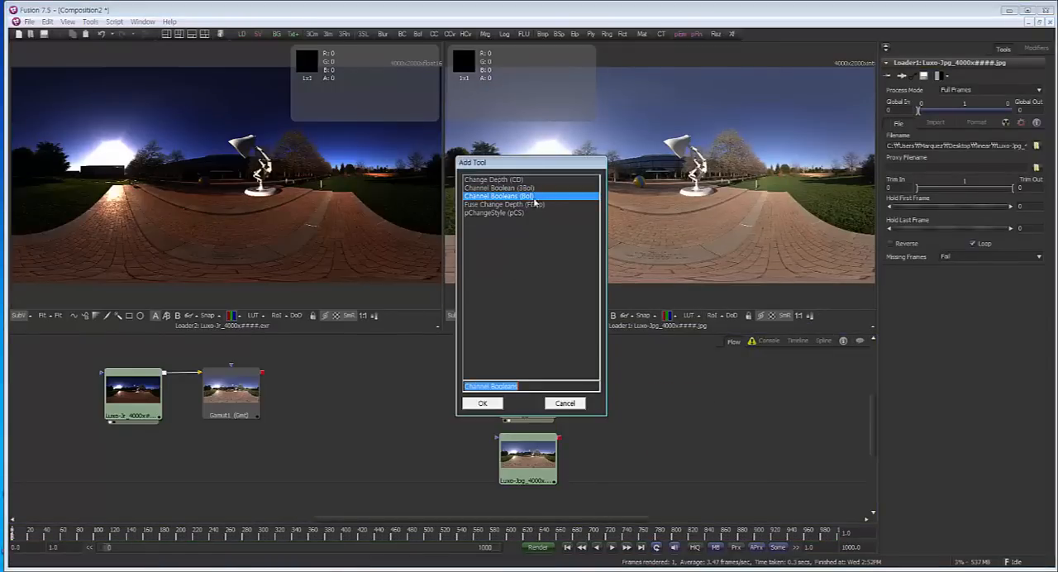
{"action": "left_click", "coordinate": [483, 403]}
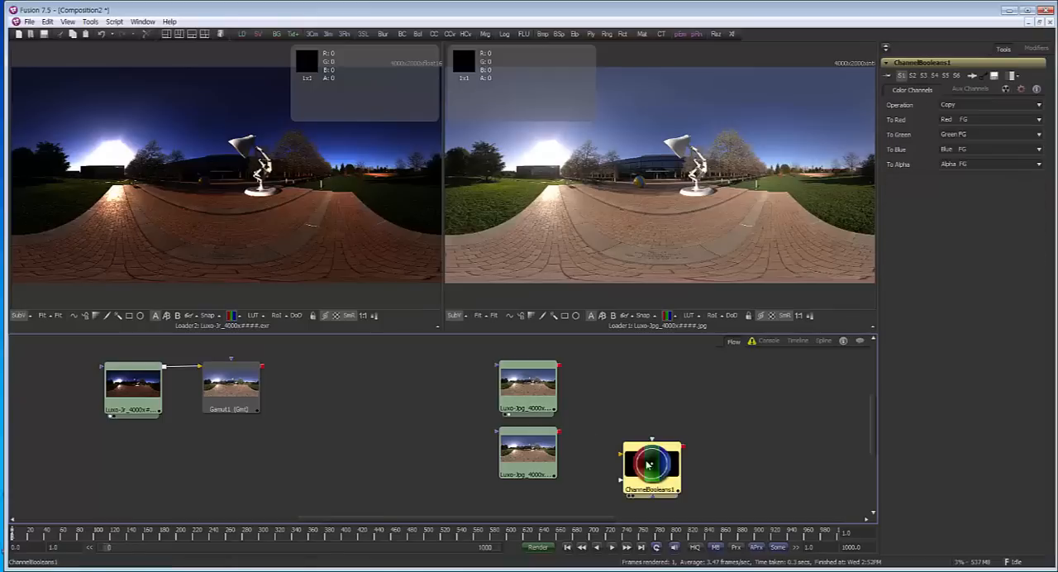
Combine both Luxo JPG loaders in ChannelBooleans1 with the Add operation, showing the tool in the second viewer
{"action": "left_click_drag", "start_coordinate": [559, 366], "coordinate": [620, 412]}
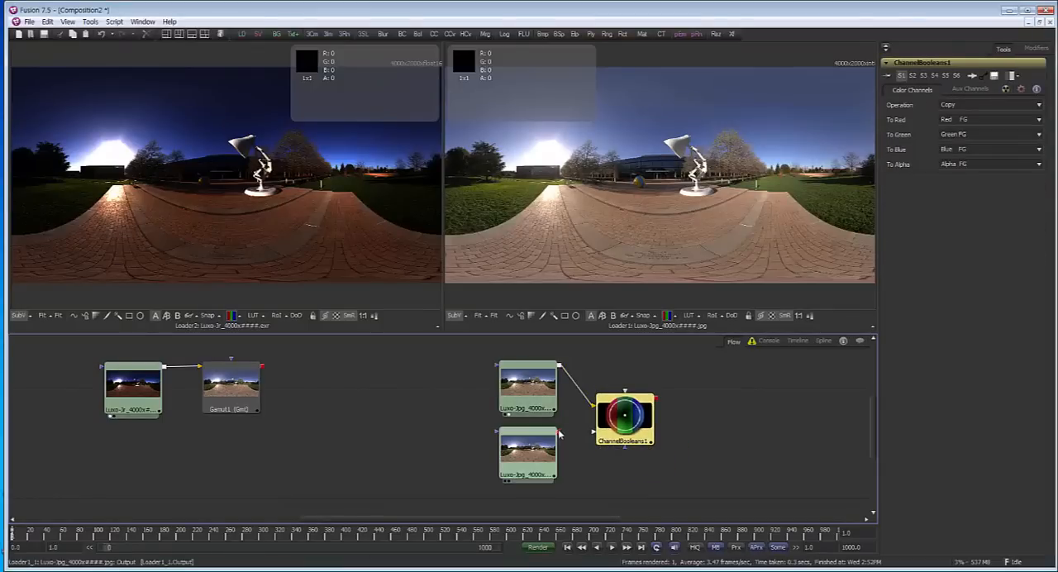
{"action": "left_click_drag", "start_coordinate": [559, 432], "coordinate": [688, 269]}
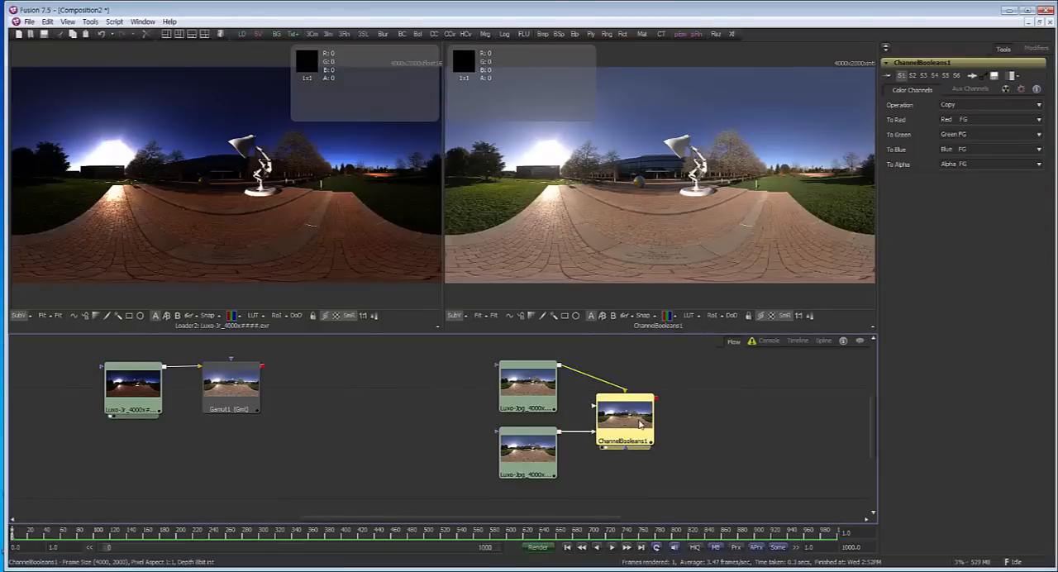
{"action": "left_click", "coordinate": [980, 105]}
{"action": "left_click", "coordinate": [983, 118]}
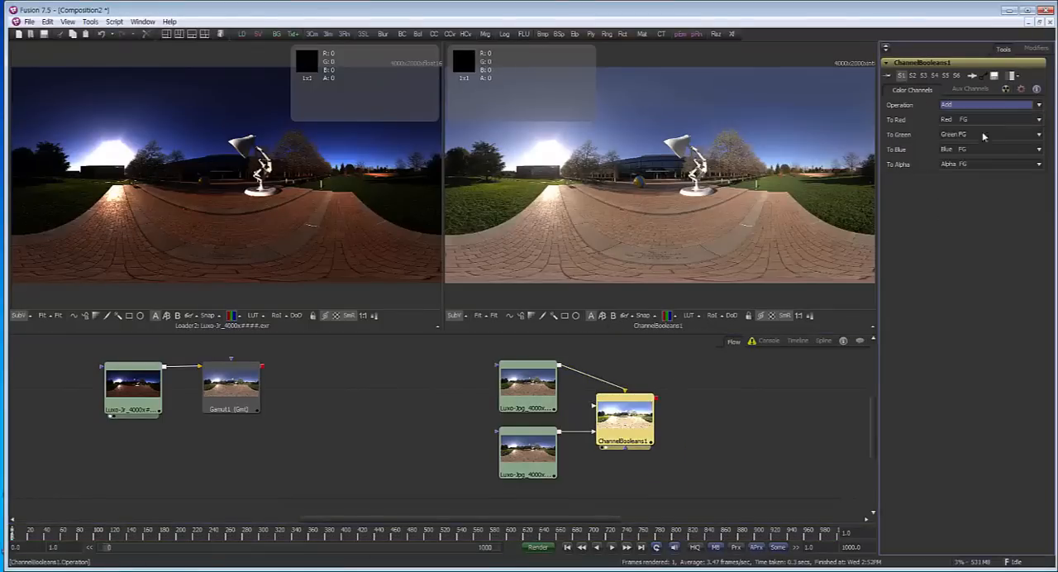
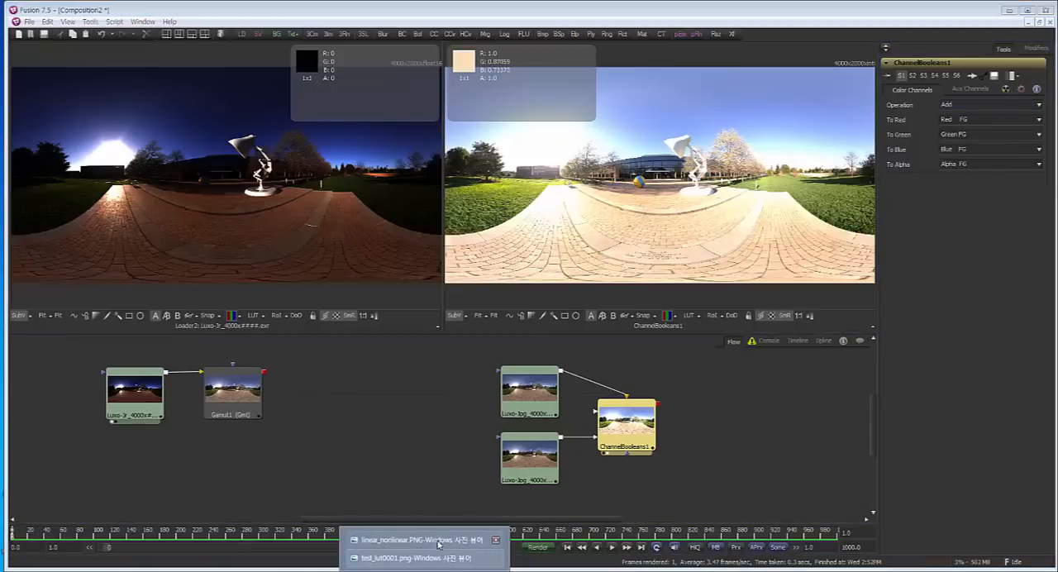
Switch to the linear_nonlinear.PNG picture, examine the non-linear versus linear workflow comparison, and return to the composition
{"action": "left_click", "coordinate": [443, 541]}
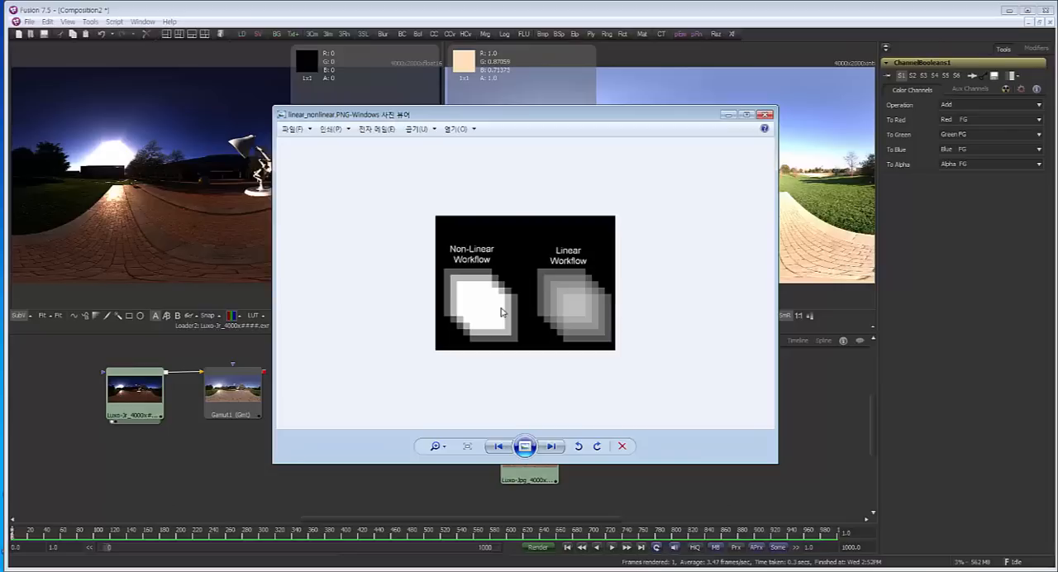
{"action": "left_click", "coordinate": [728, 115]}
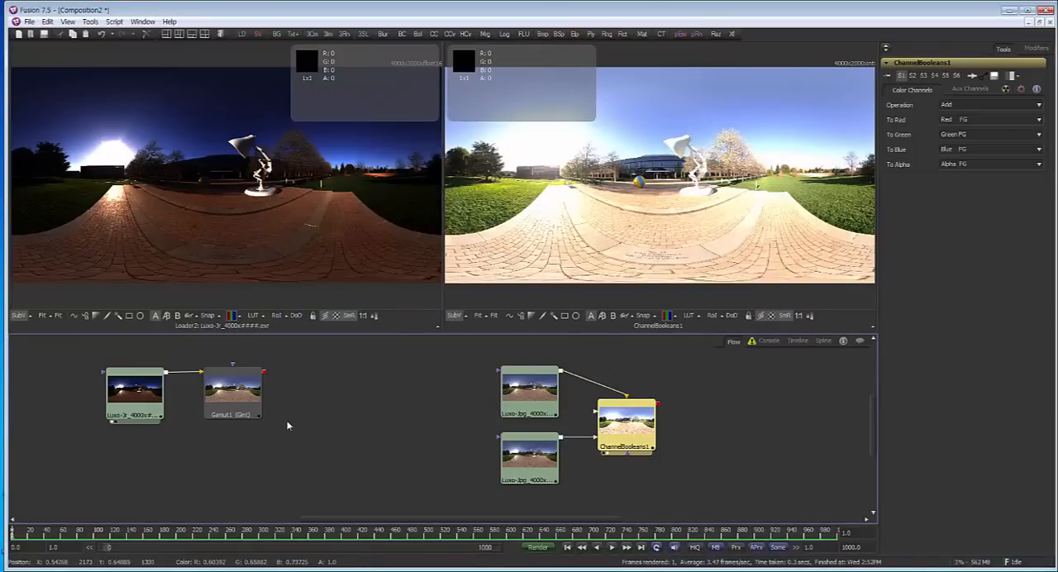
Spread the Luxo EXR loader and Gamut1 apart, insert a copy of ChannelBooleans1 between them, and show the copy in the first viewer
{"action": "left_click_drag", "start_coordinate": [235, 397], "coordinate": [348, 397]}
{"action": "left_click_drag", "start_coordinate": [132, 395], "coordinate": [112, 395]}
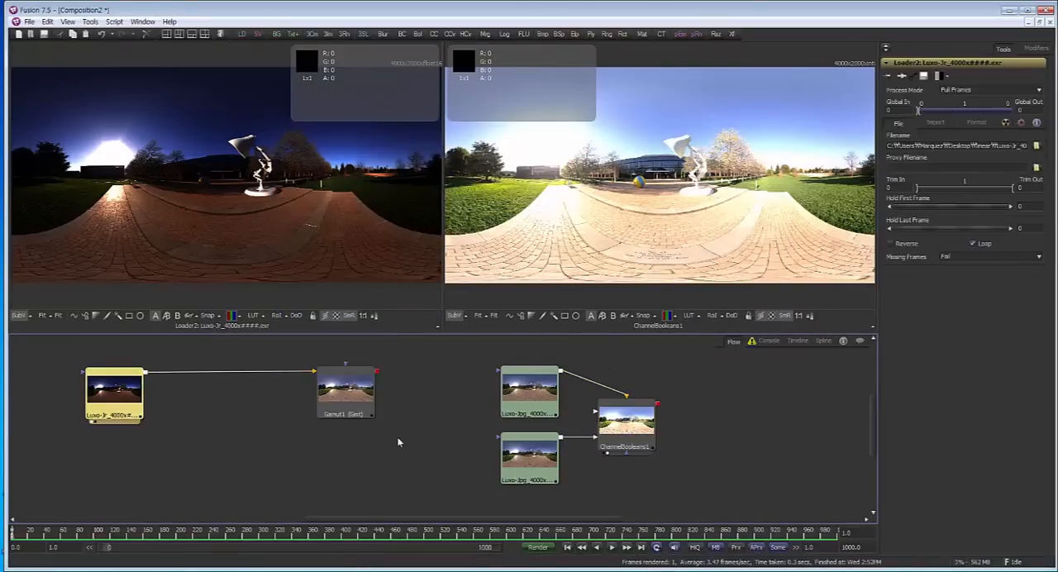
{"action": "left_click", "coordinate": [635, 431]}
{"action": "left_click", "coordinate": [104, 405]}
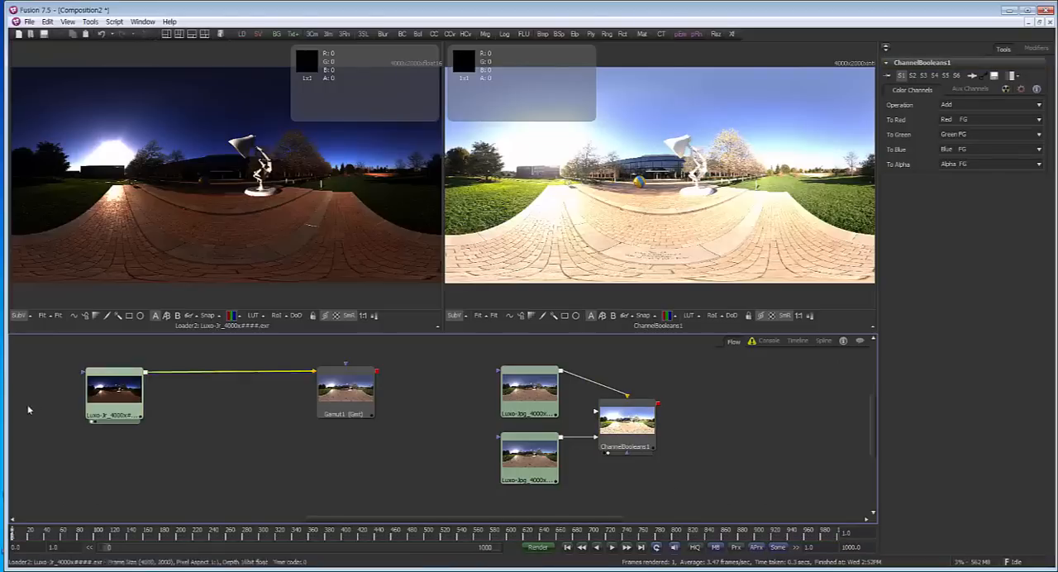
{"action": "key", "text": "ctrl+v"}
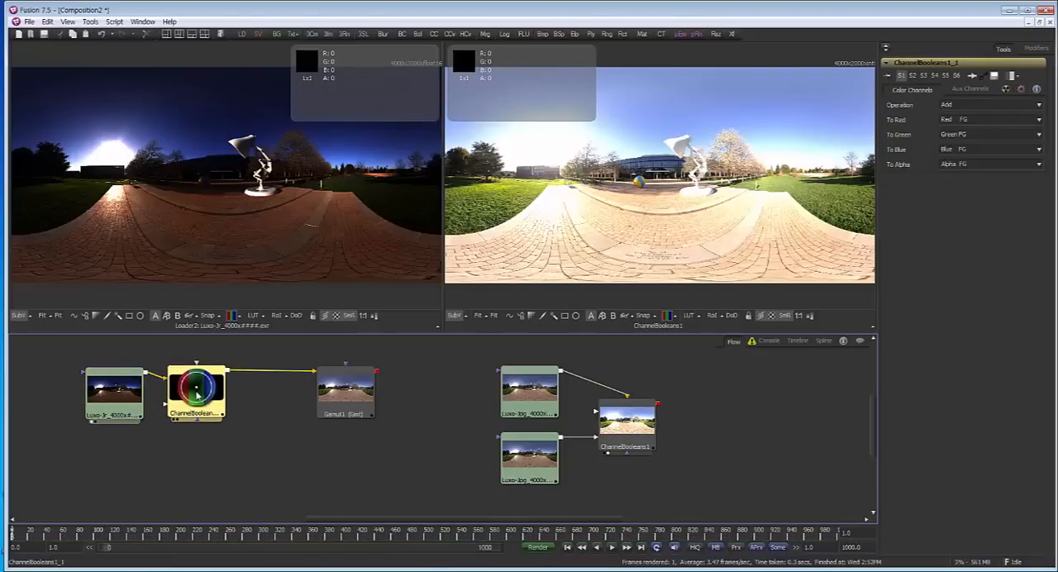
{"action": "key", "text": "1"}
Duplicate the Luxo EXR loader, connect the copy to ChannelBooleans1_1 as second image, and place it below the original
{"action": "left_click", "coordinate": [114, 395]}
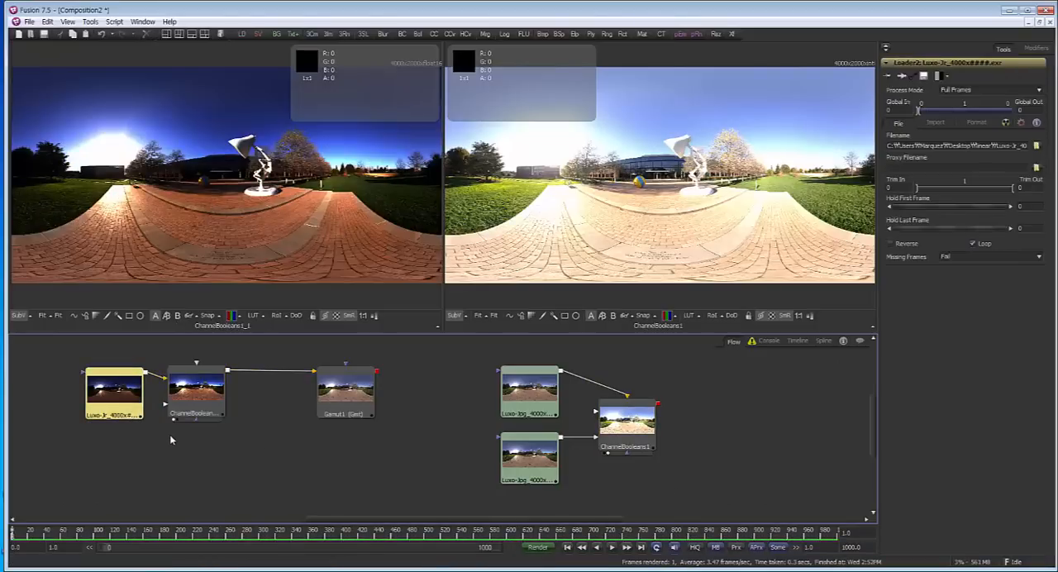
{"action": "key", "text": "ctrl+v"}
{"action": "left_click_drag", "start_coordinate": [153, 448], "coordinate": [196, 395]}
{"action": "left_click_drag", "start_coordinate": [269, 395], "coordinate": [291, 443]}
{"action": "left_click_drag", "start_coordinate": [147, 501], "coordinate": [137, 474]}
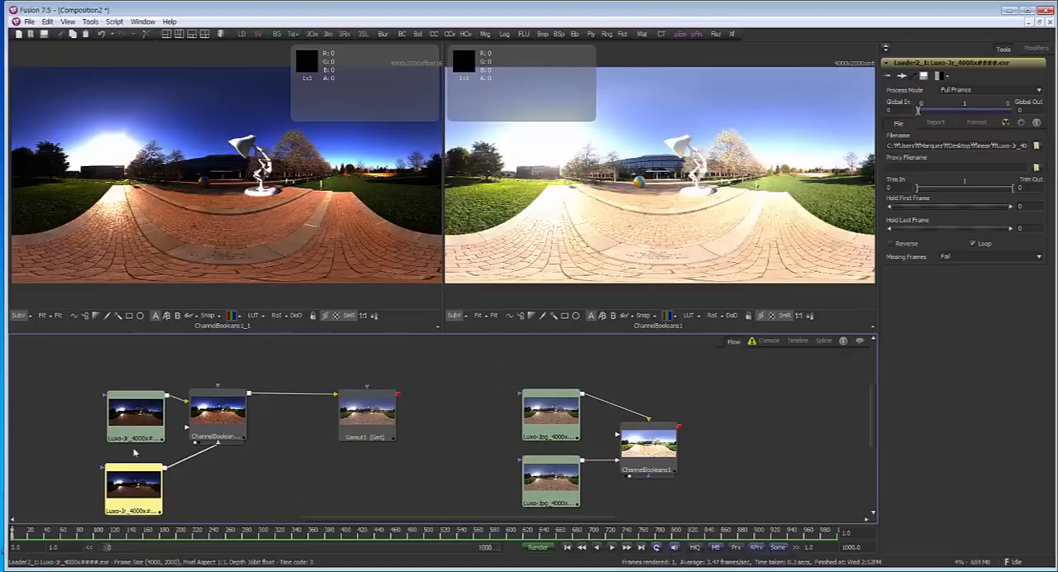
Compare the Luxo EXR loader, ChannelBooleans1_1 and Gamut1 one after another in the first viewer
{"action": "left_click_drag", "start_coordinate": [136, 423], "coordinate": [134, 149]}
{"action": "left_click_drag", "start_coordinate": [231, 412], "coordinate": [229, 172]}
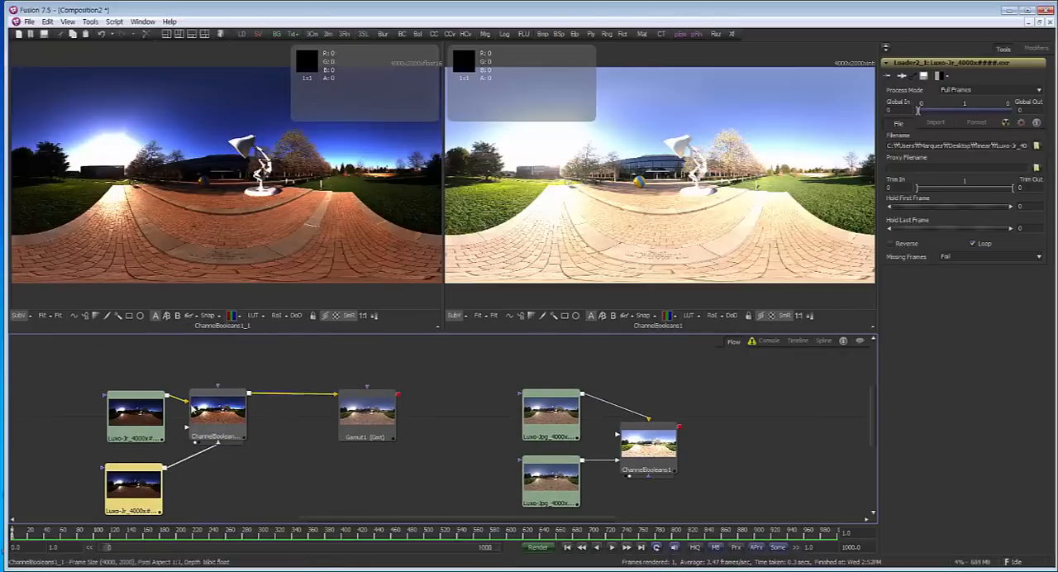
{"action": "left_click_drag", "start_coordinate": [145, 417], "coordinate": [149, 198]}
{"action": "left_click_drag", "start_coordinate": [223, 422], "coordinate": [232, 175]}
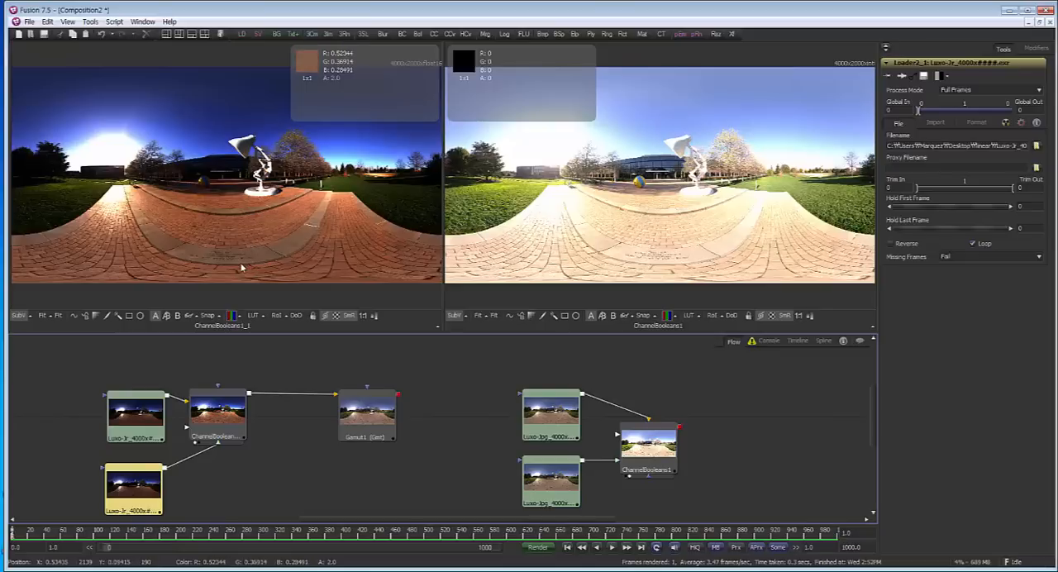
{"action": "left_click", "coordinate": [294, 449]}
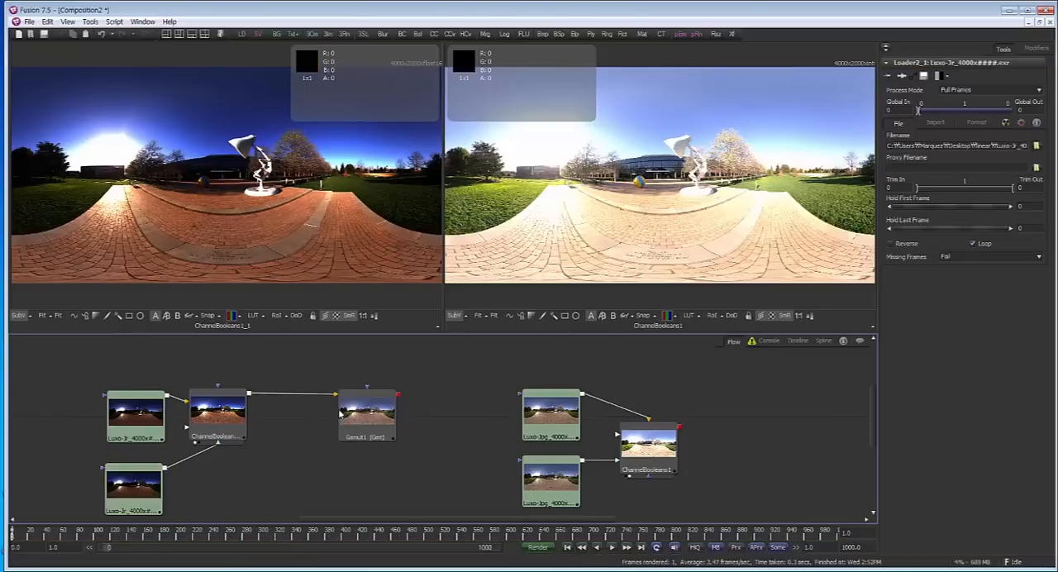
{"action": "left_click_drag", "start_coordinate": [355, 413], "coordinate": [229, 176]}
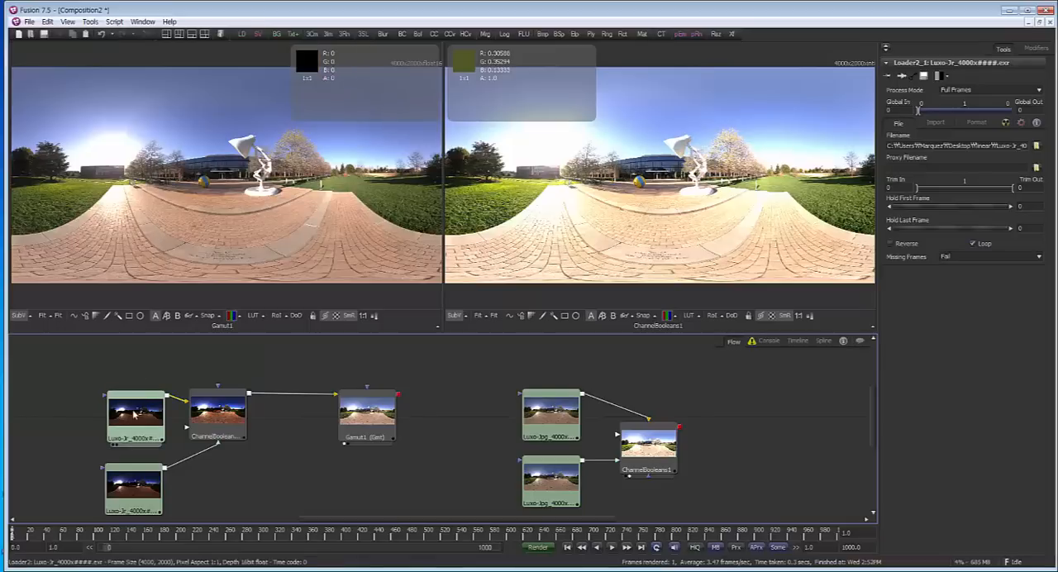
Duplicate Gamut1 above the Luxo EXR loader, connect the copy directly to that loader, and show it in the first viewer
{"action": "left_click_drag", "start_coordinate": [135, 416], "coordinate": [83, 417]}
{"action": "left_click_drag", "start_coordinate": [357, 427], "coordinate": [366, 460]}
{"action": "left_click", "coordinate": [366, 460]}
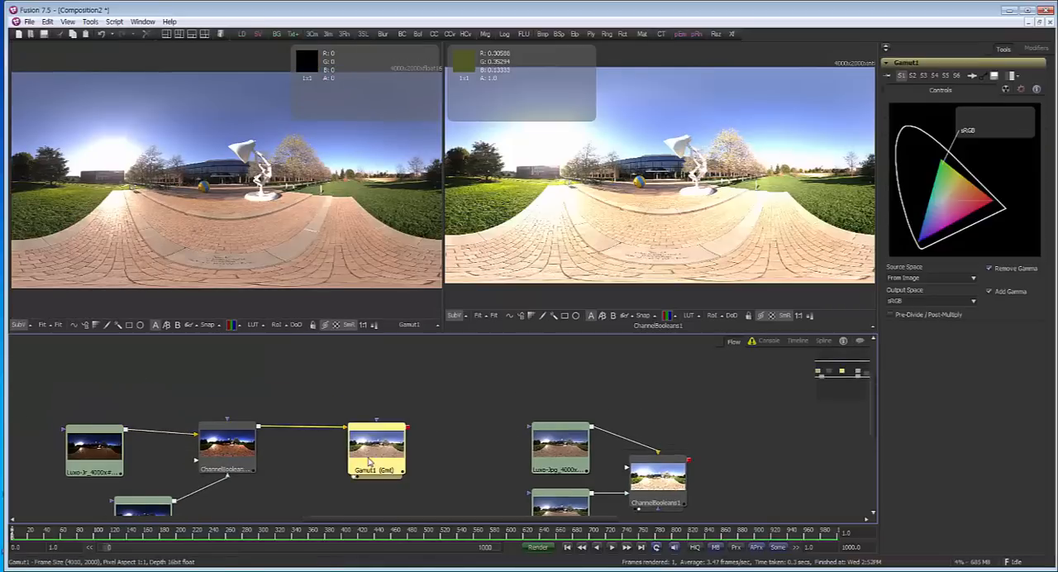
{"action": "left_click", "coordinate": [167, 379]}
{"action": "key", "text": "ctrl+v"}
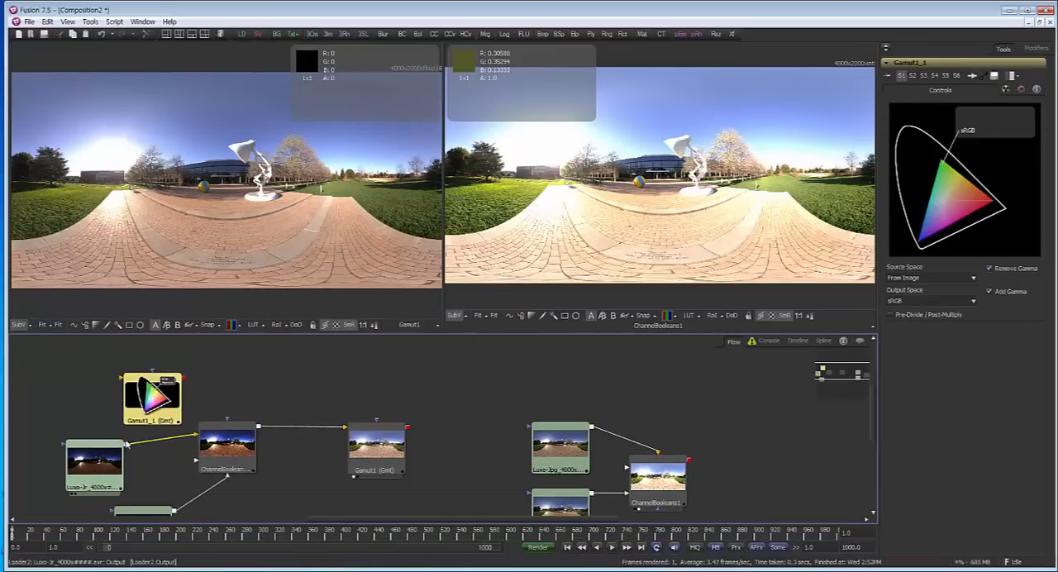
{"action": "left_click_drag", "start_coordinate": [129, 390], "coordinate": [269, 229]}
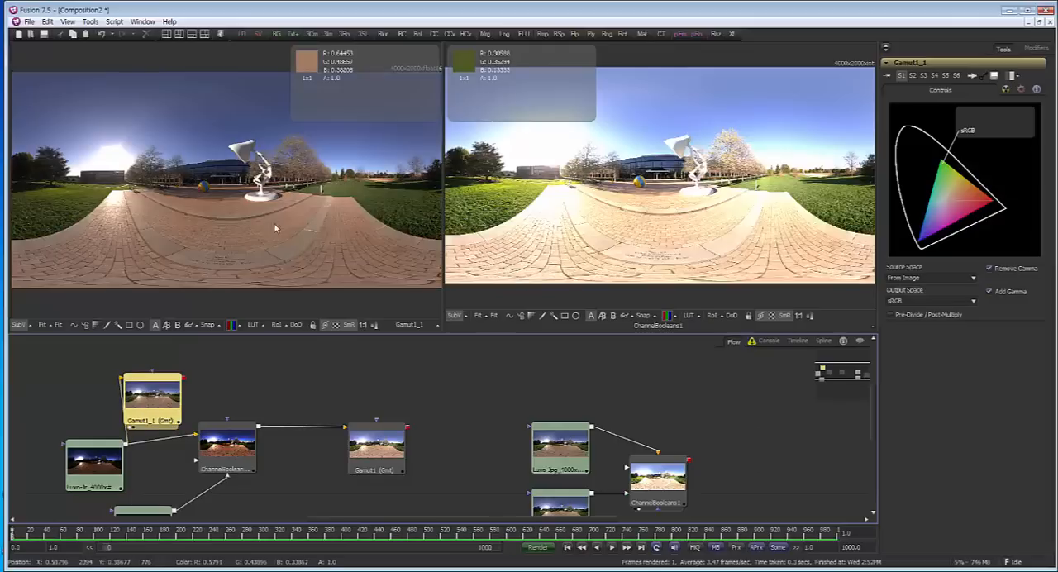
Compare Gamut1_1 with Gamut1 in the first viewer, and the Luxo JPG loader with ChannelBooleans1 in the second viewer
{"action": "left_click_drag", "start_coordinate": [383, 427], "coordinate": [314, 198]}
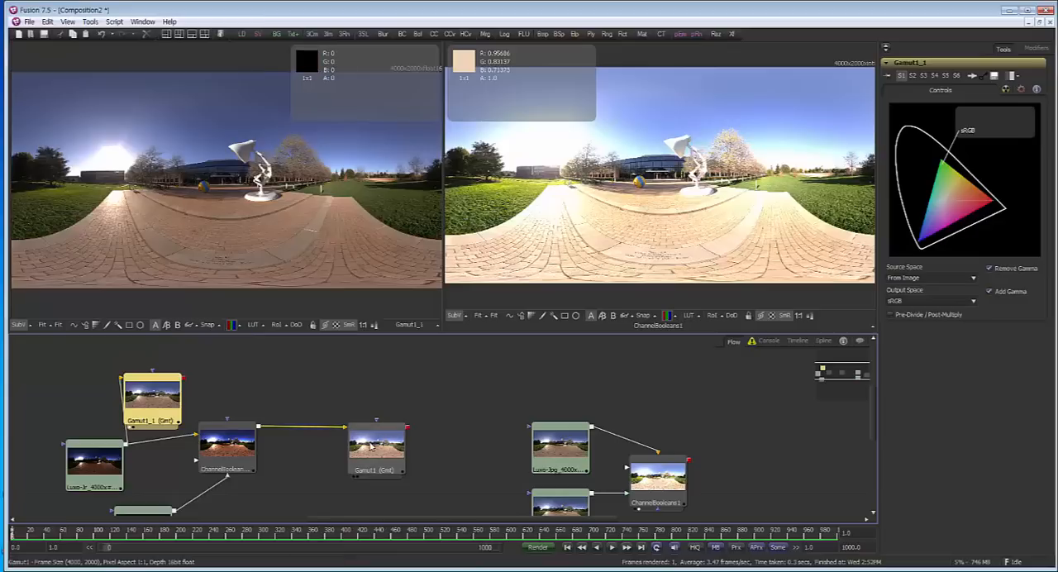
{"action": "mouse_move", "coordinate": [371, 446]}
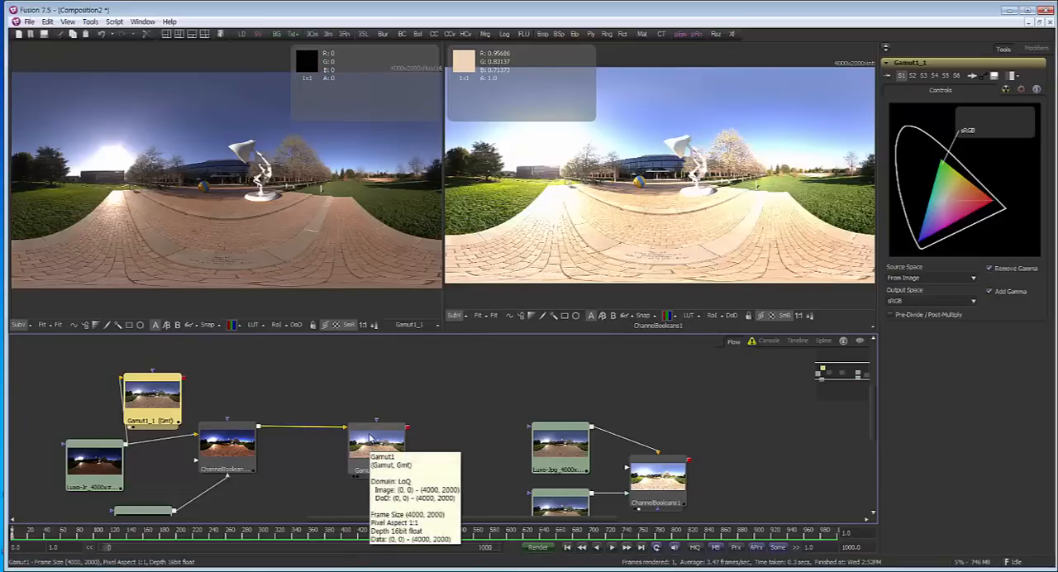
{"action": "left_click_drag", "start_coordinate": [371, 438], "coordinate": [376, 218]}
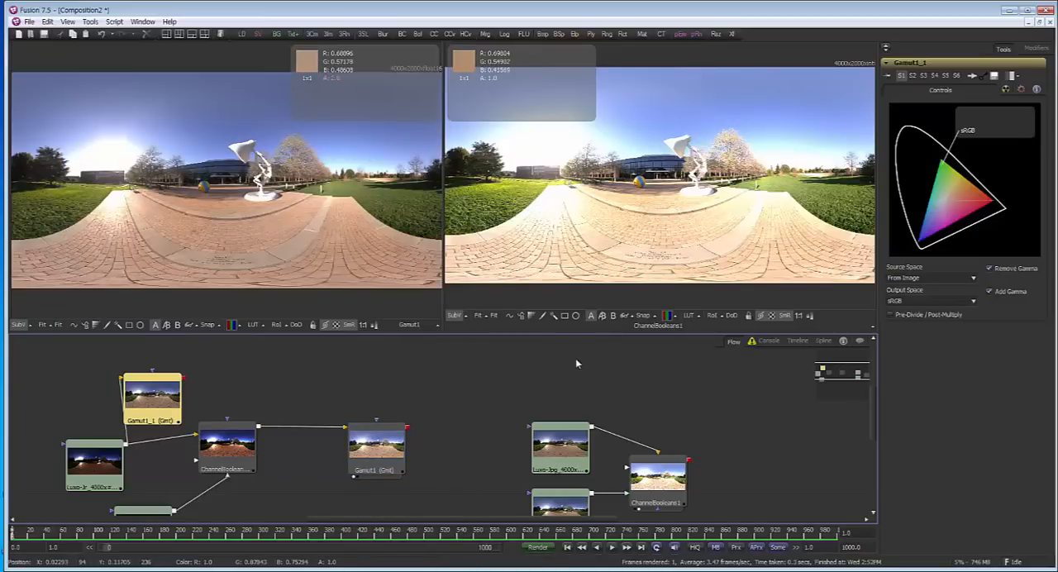
{"action": "left_click_drag", "start_coordinate": [659, 422], "coordinate": [633, 382]}
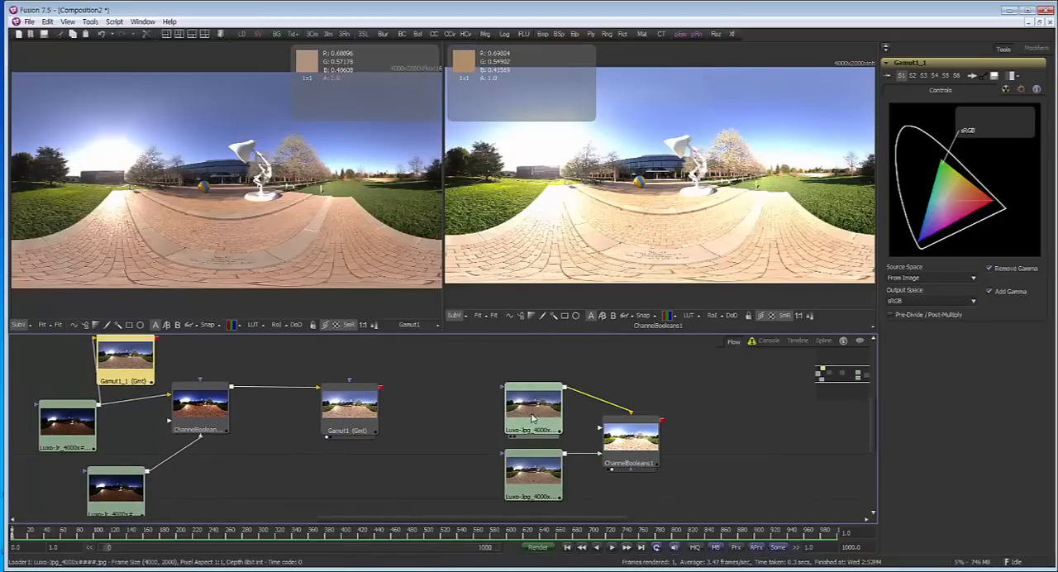
{"action": "left_click_drag", "start_coordinate": [537, 410], "coordinate": [616, 161]}
{"action": "left_click_drag", "start_coordinate": [635, 444], "coordinate": [651, 137]}
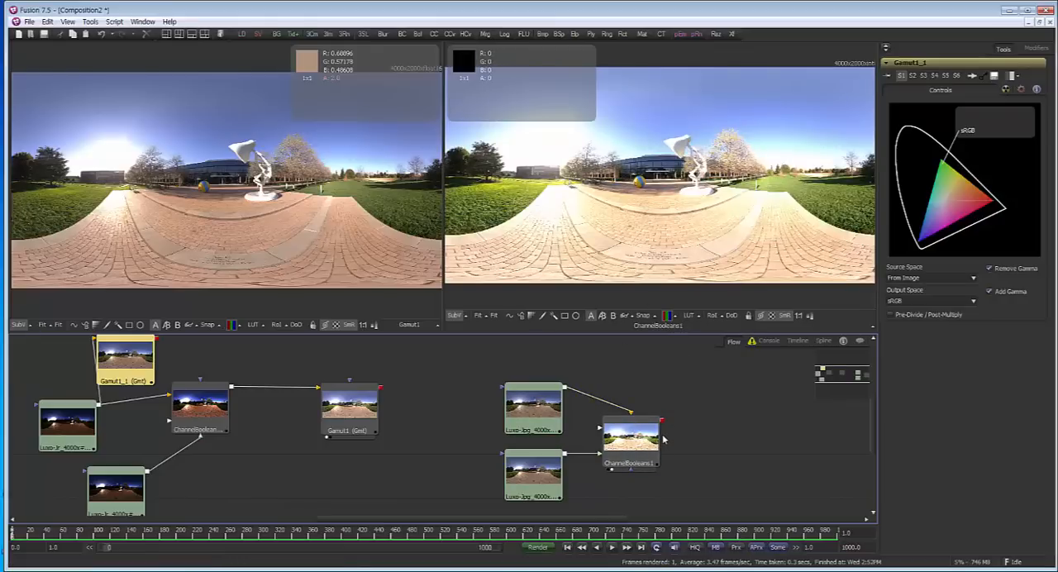
Add a Brightness / Contrast (BC) tool after ChannelBooleans1, show it in the second viewer, and raise its Gain to about 1.46
{"action": "left_click", "coordinate": [704, 451]}
{"action": "key", "text": "ctrl+space"}
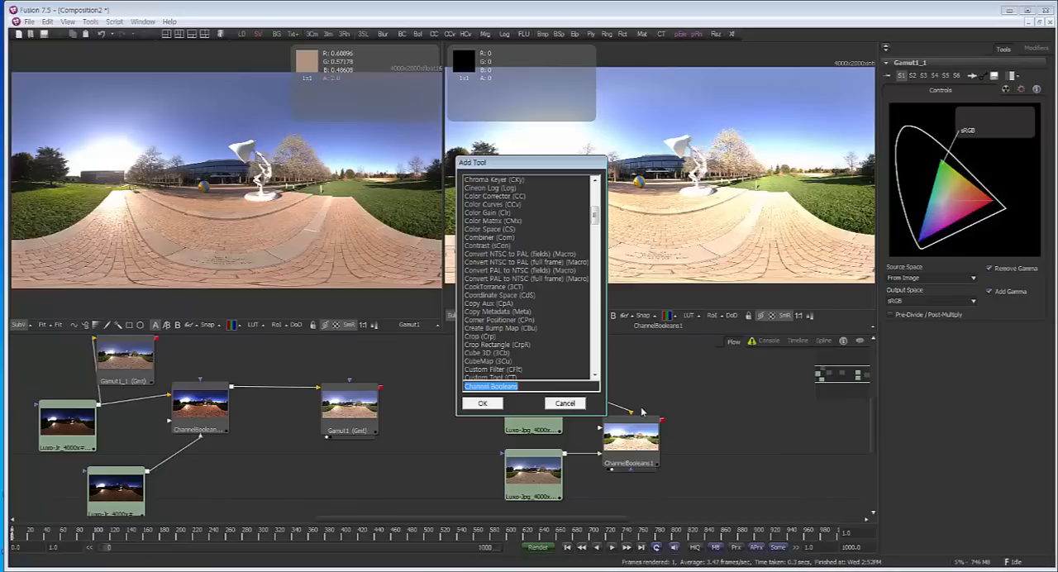
{"action": "type", "text": "co"}
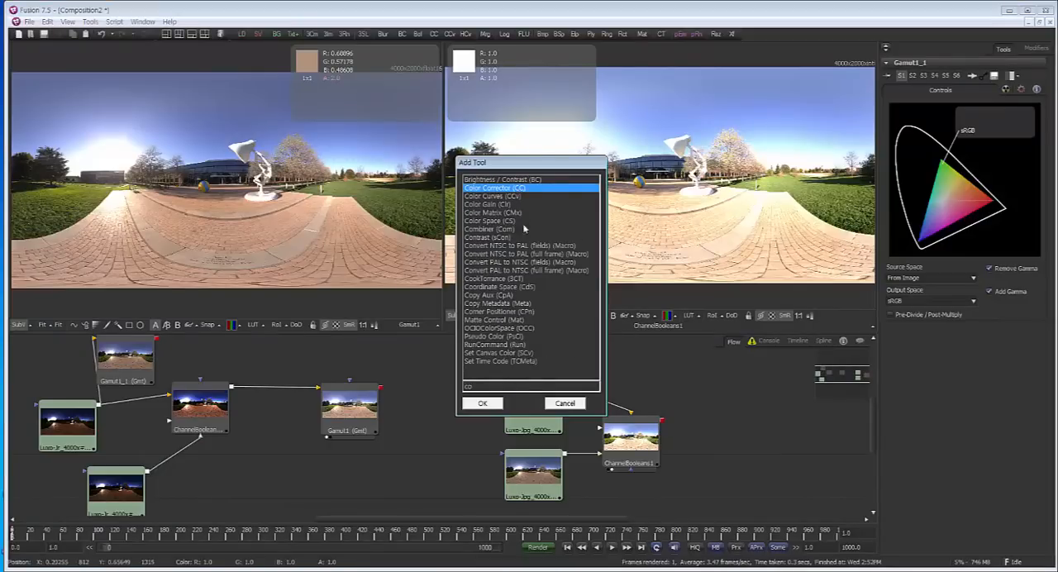
{"action": "left_click", "coordinate": [488, 179]}
{"action": "left_click", "coordinate": [483, 402]}
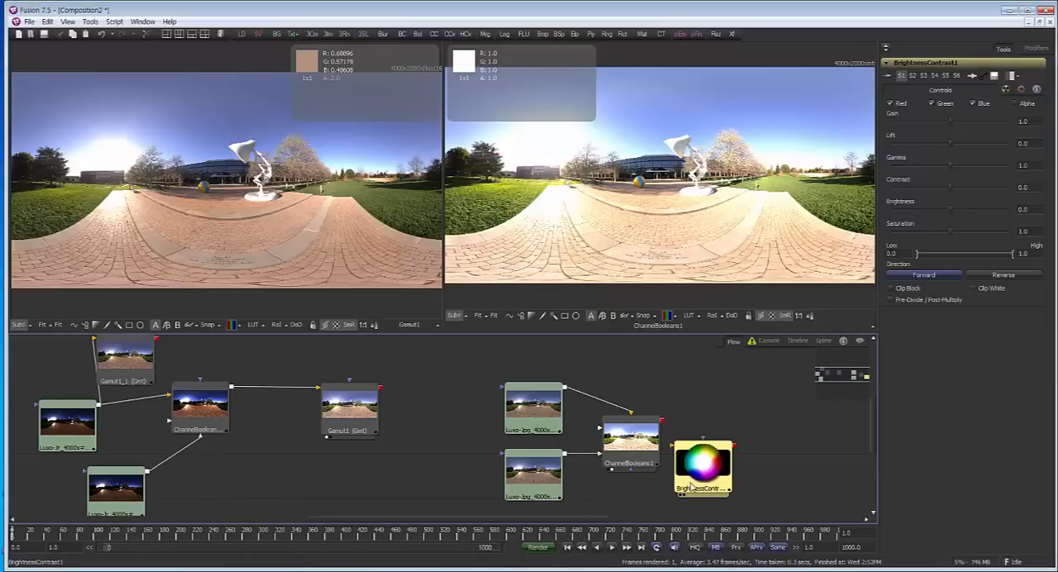
{"action": "left_click_drag", "start_coordinate": [662, 421], "coordinate": [685, 430]}
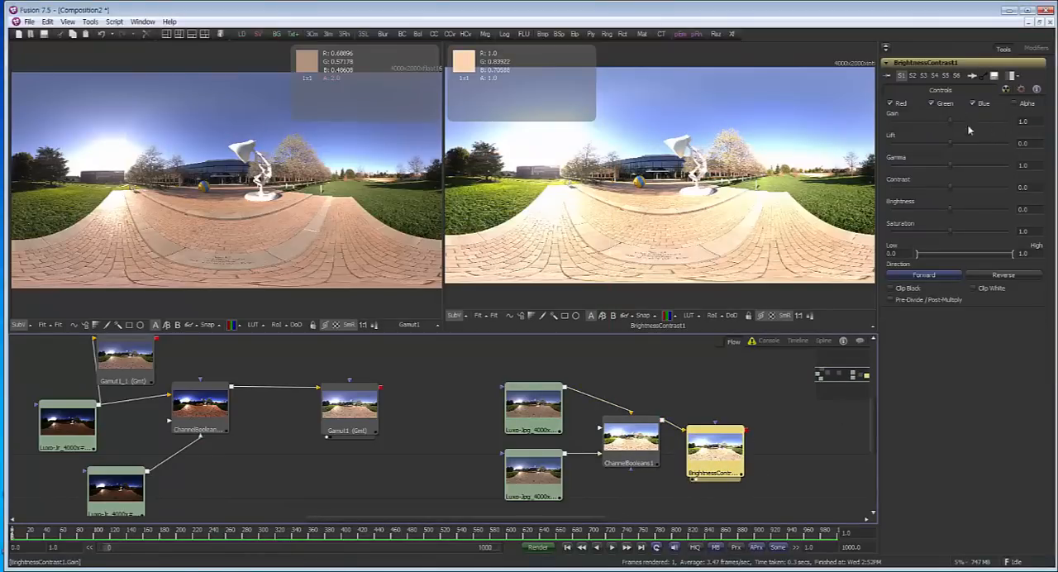
{"action": "mouse_move", "coordinate": [949, 123]}
{"action": "left_mouse_down"}
{"action": "mouse_move", "coordinate": [940, 122]}
{"action": "mouse_move", "coordinate": [976, 119]}
{"action": "mouse_move", "coordinate": [928, 117]}
{"action": "mouse_move", "coordinate": [969, 117]}
{"action": "mouse_move", "coordinate": [941, 118]}
{"action": "mouse_move", "coordinate": [951, 118]}
{"action": "left_mouse_up"}
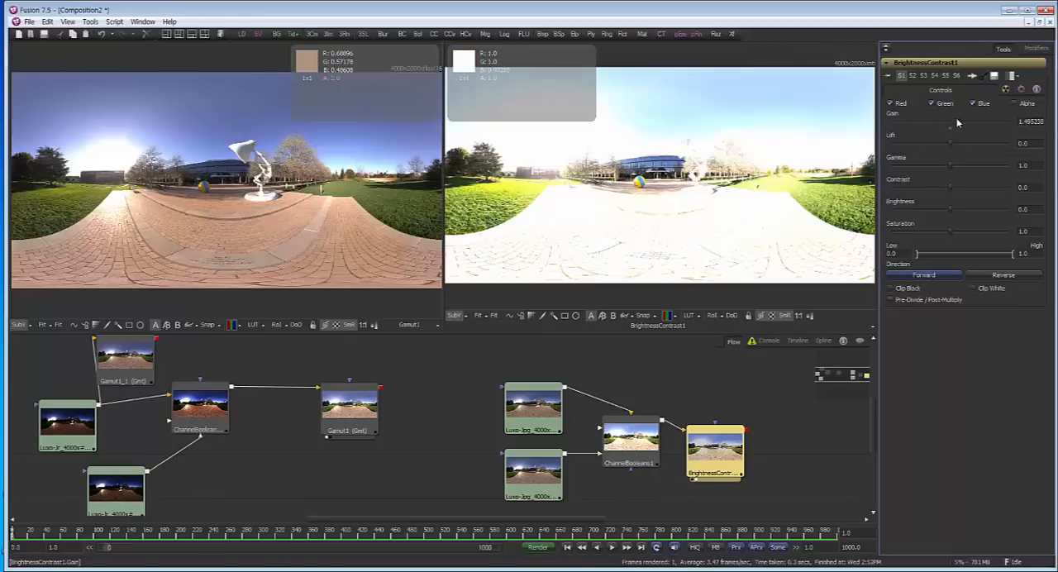
Copy the BrightnessContrast1 tool, connect the copy after Gamut1, and show it in the first viewer
{"action": "left_click_drag", "start_coordinate": [282, 440], "coordinate": [286, 457]}
{"action": "left_click", "coordinate": [338, 439]}
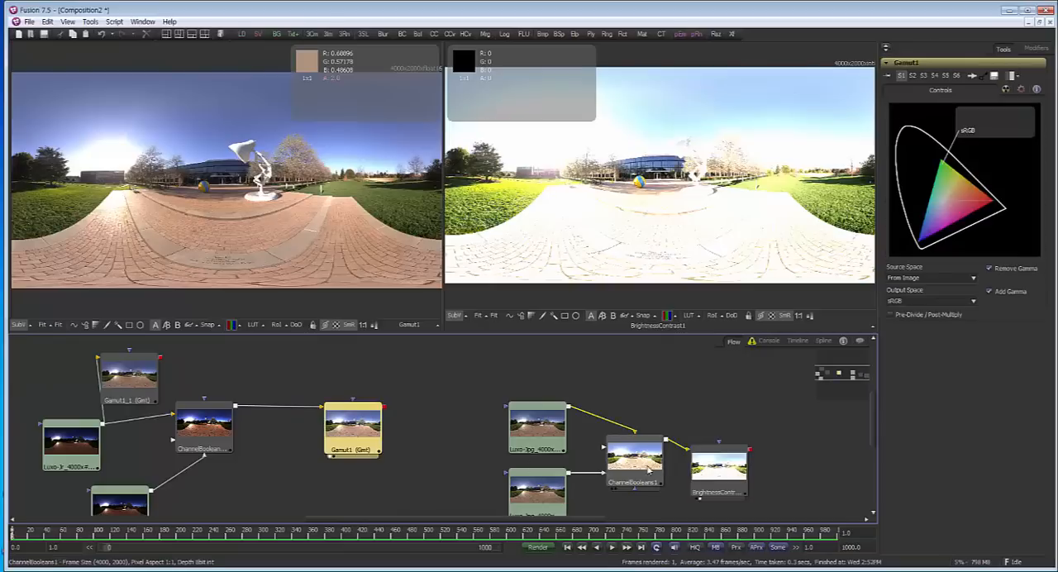
{"action": "left_click", "coordinate": [696, 474]}
{"action": "key", "text": "ctrl+c"}
{"action": "left_click", "coordinate": [394, 463]}
{"action": "key", "text": "ctrl+v"}
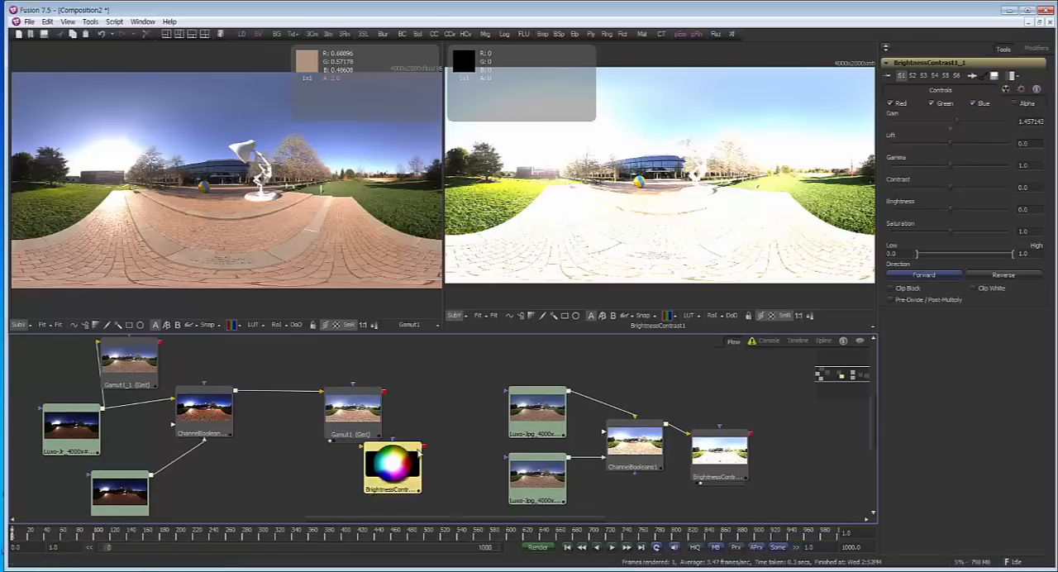
{"action": "left_click_drag", "start_coordinate": [406, 457], "coordinate": [429, 424]}
{"action": "left_click_drag", "start_coordinate": [367, 411], "coordinate": [408, 409]}
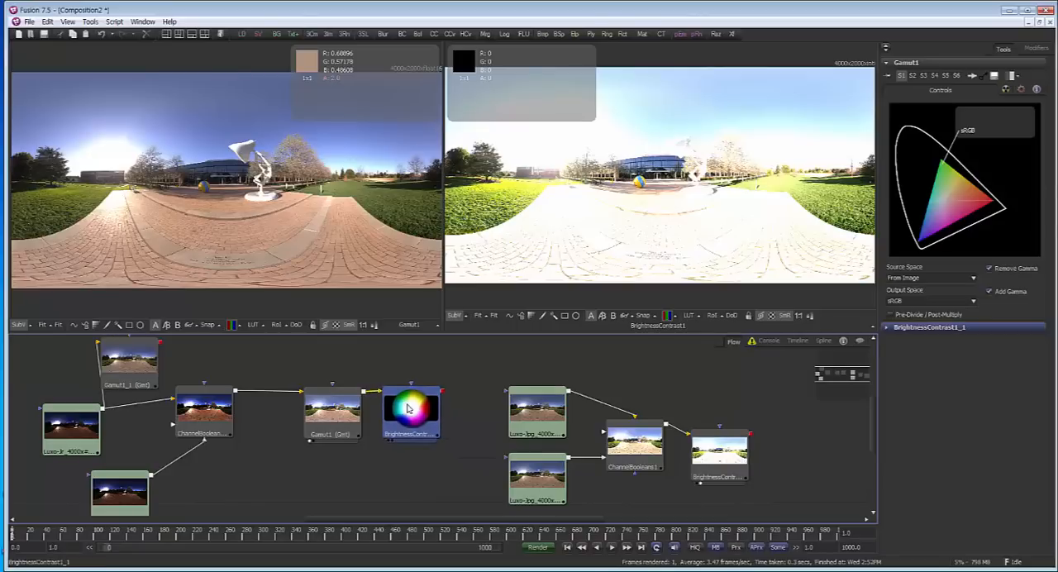
{"action": "left_click", "coordinate": [407, 409]}
{"action": "key", "text": "1"}
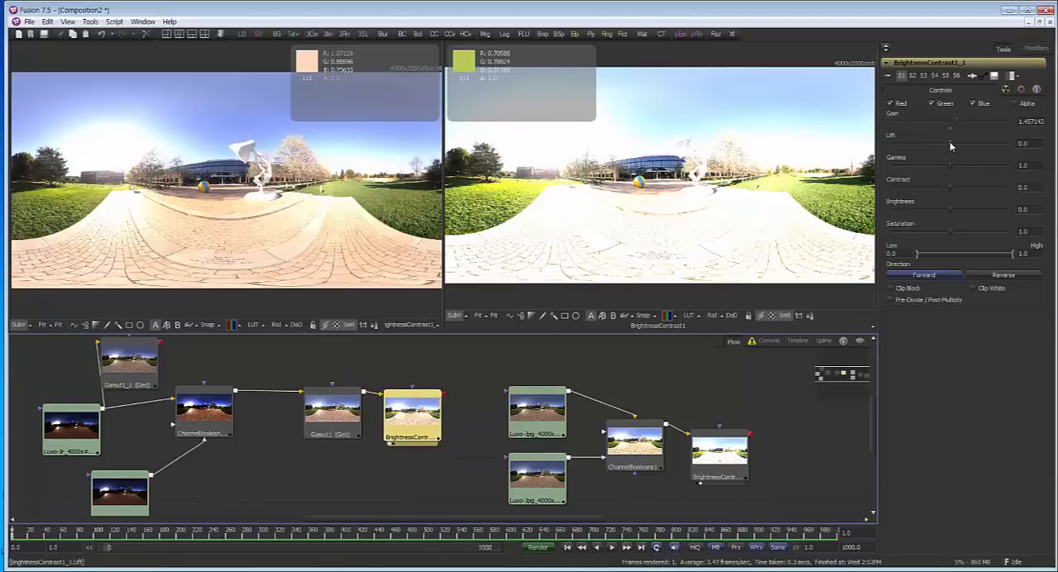
Try a lower Lift on BrightnessContrast1_1, restore it to 0.0, and reduce the Gain to about 0.895
{"action": "left_click_drag", "start_coordinate": [951, 147], "coordinate": [913, 142]}
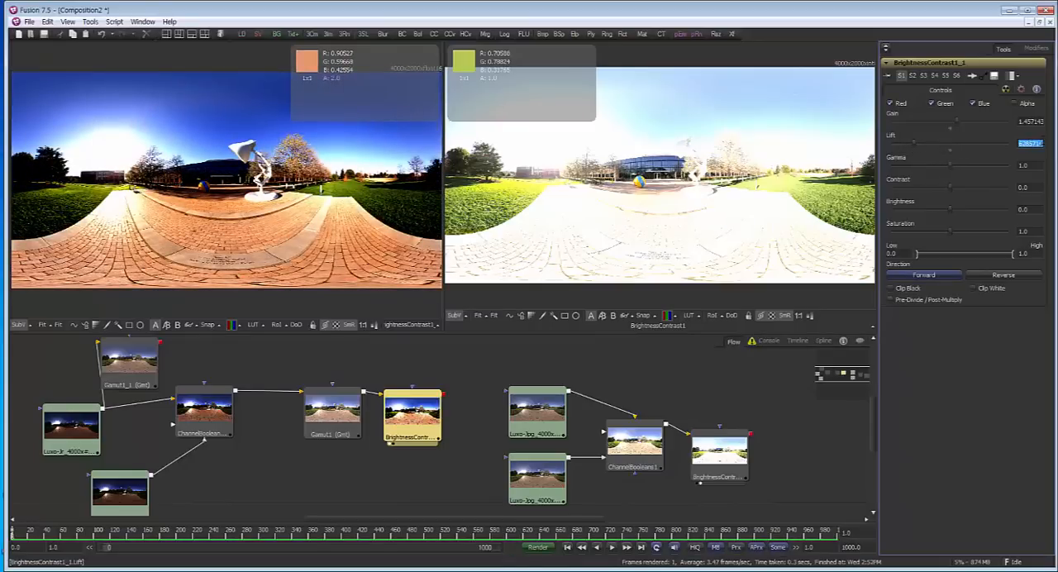
{"action": "key", "text": "Tab"}
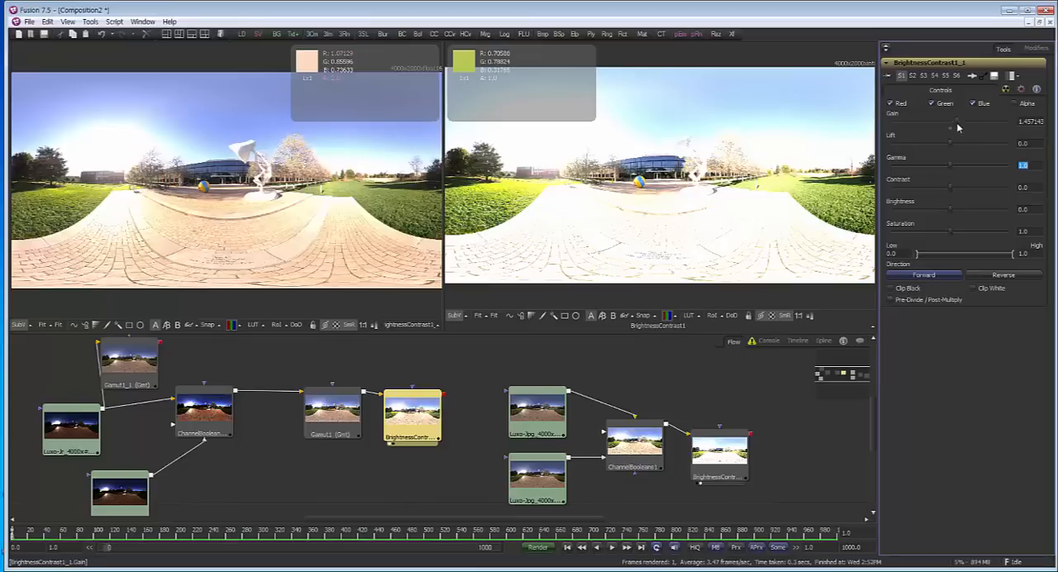
{"action": "mouse_move", "coordinate": [957, 123]}
{"action": "left_mouse_down"}
{"action": "mouse_move", "coordinate": [926, 127]}
{"action": "mouse_move", "coordinate": [974, 128]}
{"action": "mouse_move", "coordinate": [944, 128]}
{"action": "left_mouse_up"}
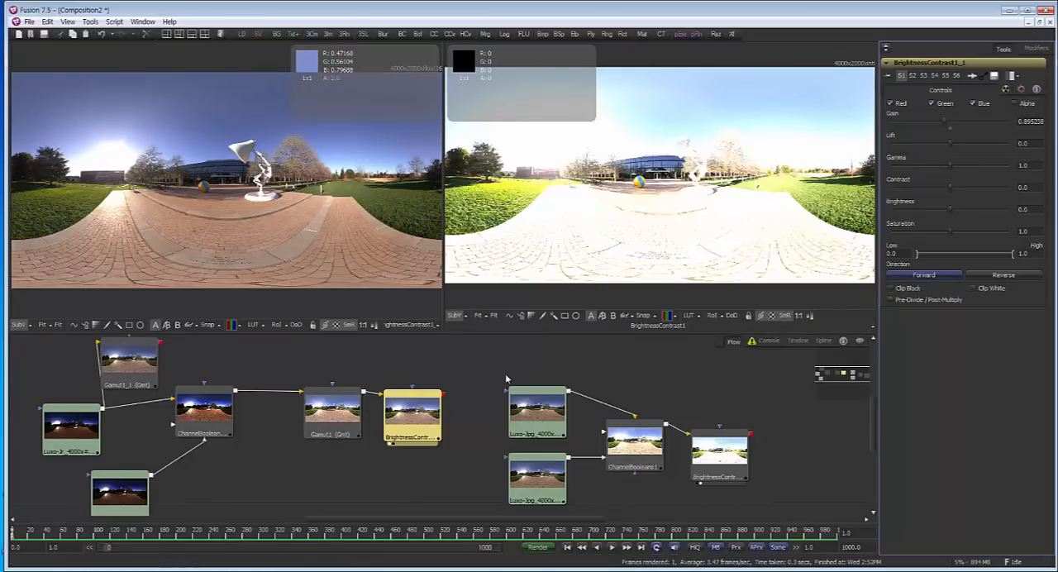
Space out ChannelBooleans1 and BrightnessContrast1 in the JPG branch, and set the Gain of BrightnessContrast1 to 1
{"action": "left_click_drag", "start_coordinate": [488, 403], "coordinate": [411, 415]}
{"action": "left_click_drag", "start_coordinate": [640, 463], "coordinate": [676, 453]}
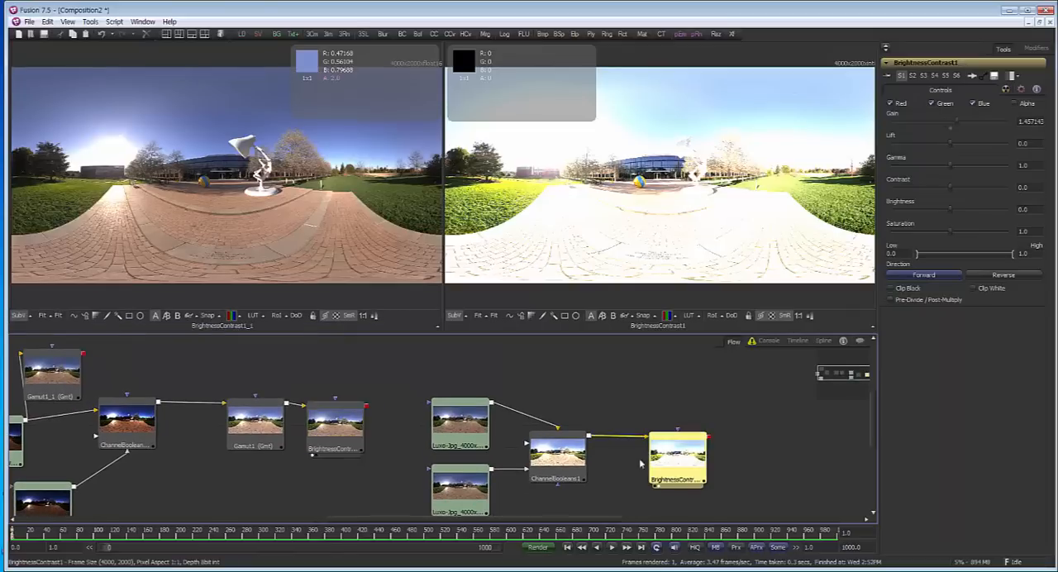
{"action": "left_click_drag", "start_coordinate": [559, 455], "coordinate": [594, 454]}
{"action": "left_click", "coordinate": [461, 431]}
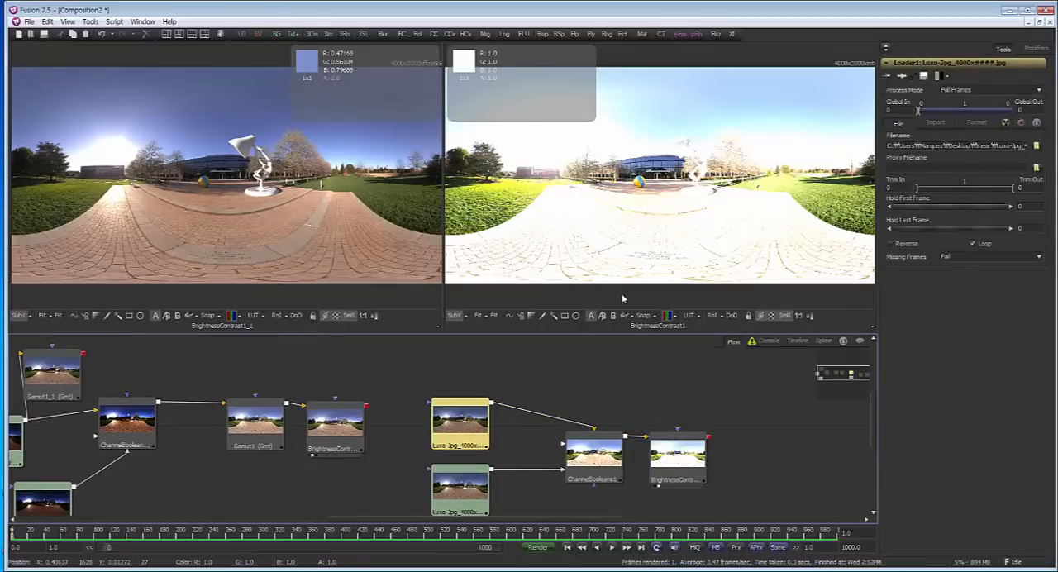
{"action": "left_click", "coordinate": [677, 455]}
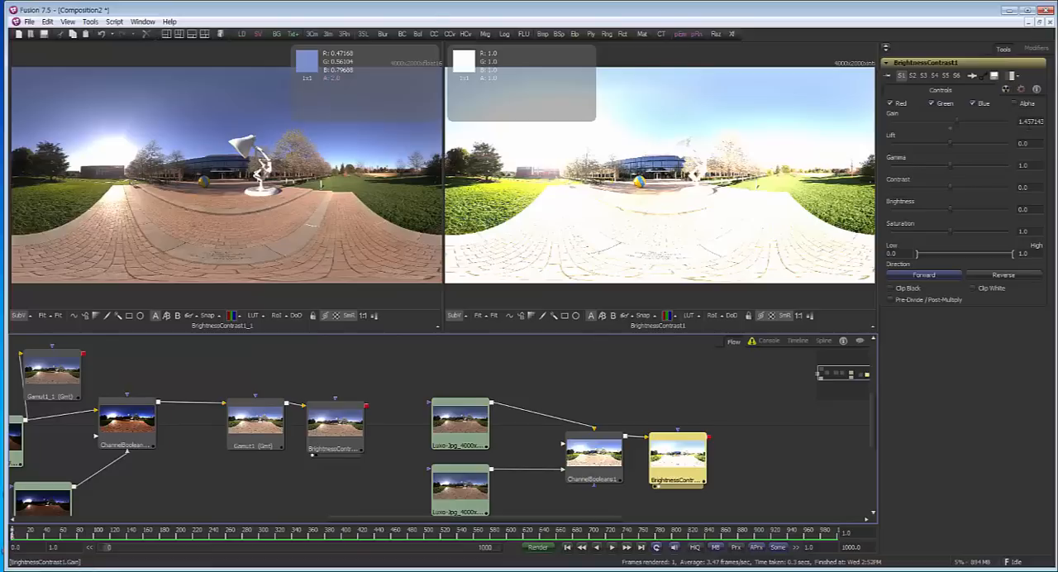
{"action": "left_click", "coordinate": [1029, 121]}
{"action": "type", "text": "1"}
{"action": "key", "text": "Tab"}
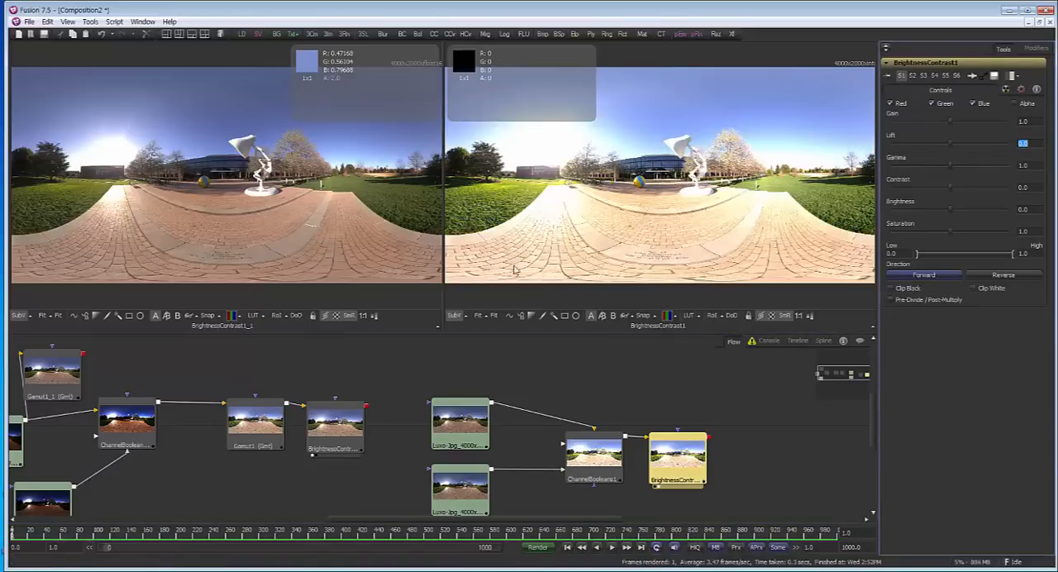
Show ChannelBooleans1 in the second viewer and move BrightnessContrast1 farther away from it in the JPG branch
{"action": "left_click_drag", "start_coordinate": [413, 405], "coordinate": [445, 397]}
{"action": "left_click_drag", "start_coordinate": [635, 452], "coordinate": [666, 260]}
{"action": "left_click_drag", "start_coordinate": [713, 454], "coordinate": [787, 450]}
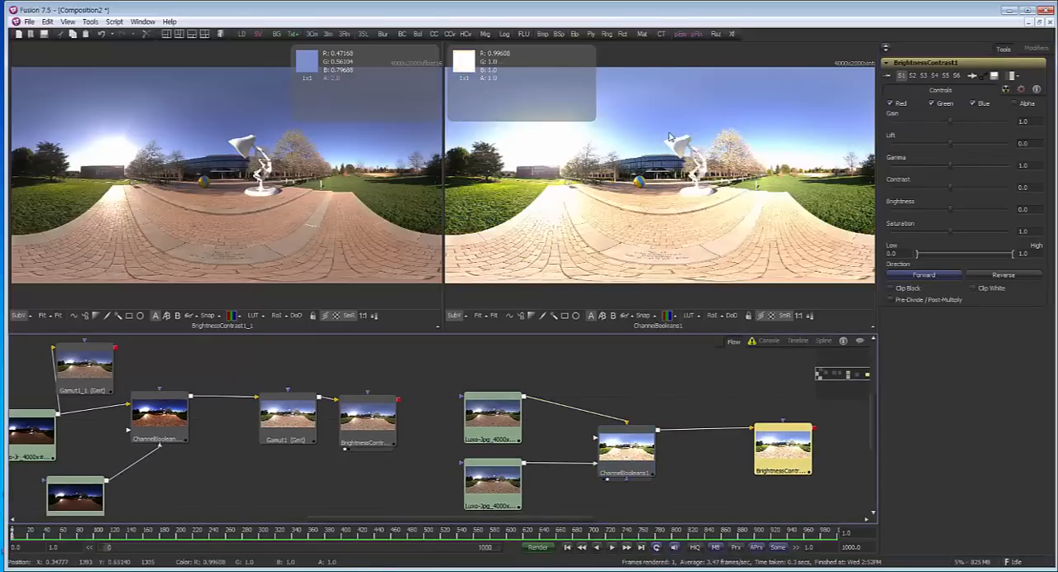
Set the upper JPG loader's source gamma space to sRGB with Remove Curve enabled
{"action": "left_click", "coordinate": [506, 420]}
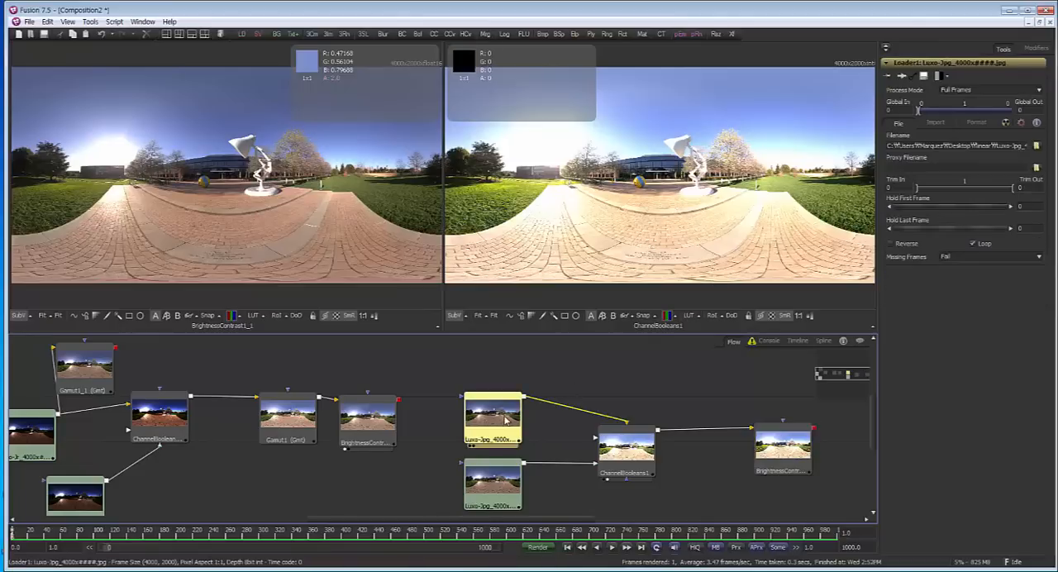
{"action": "left_click_drag", "start_coordinate": [389, 456], "coordinate": [429, 455]}
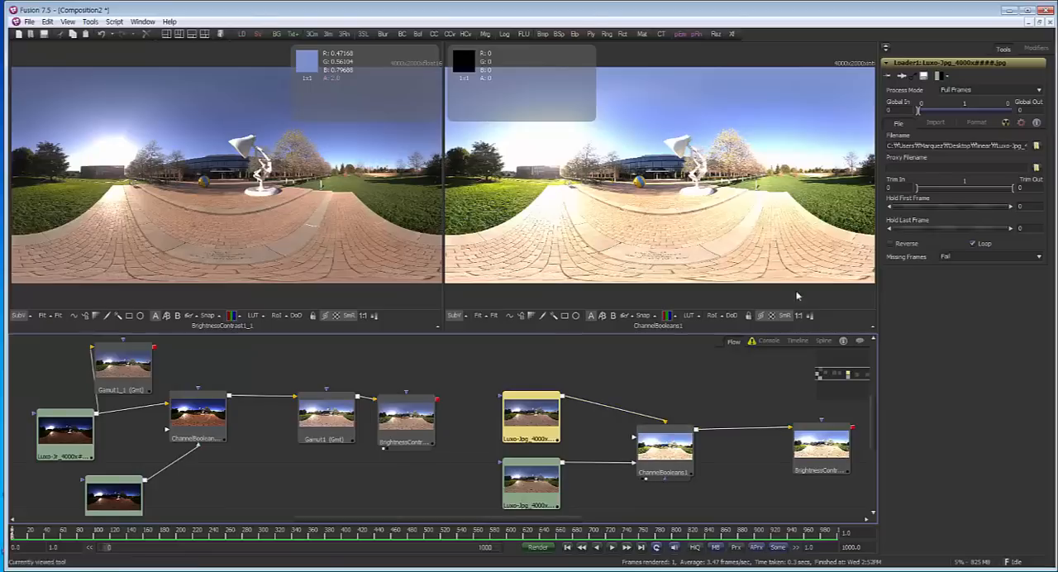
{"action": "left_click", "coordinate": [948, 127]}
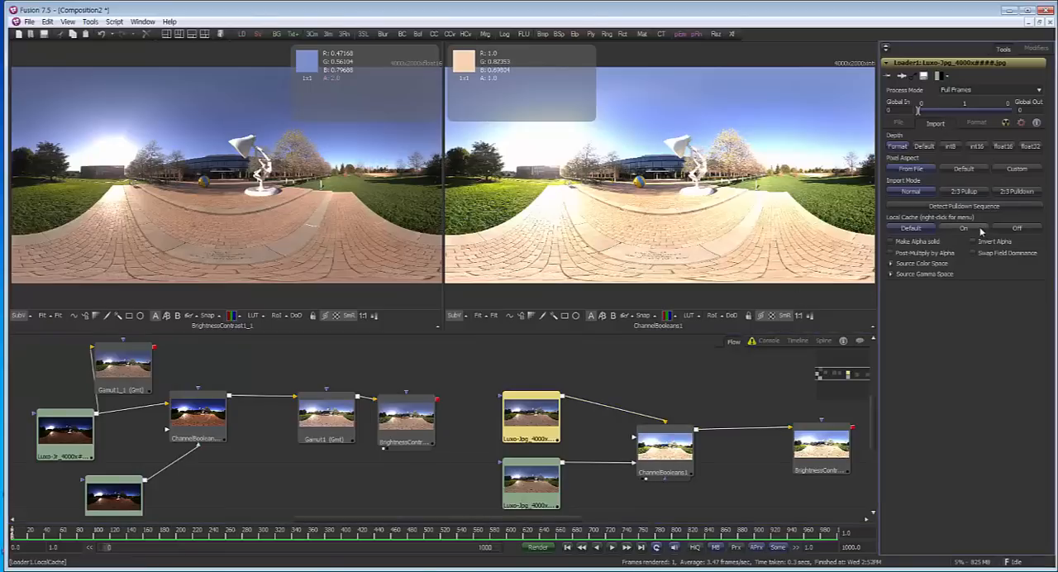
{"action": "left_click", "coordinate": [912, 276]}
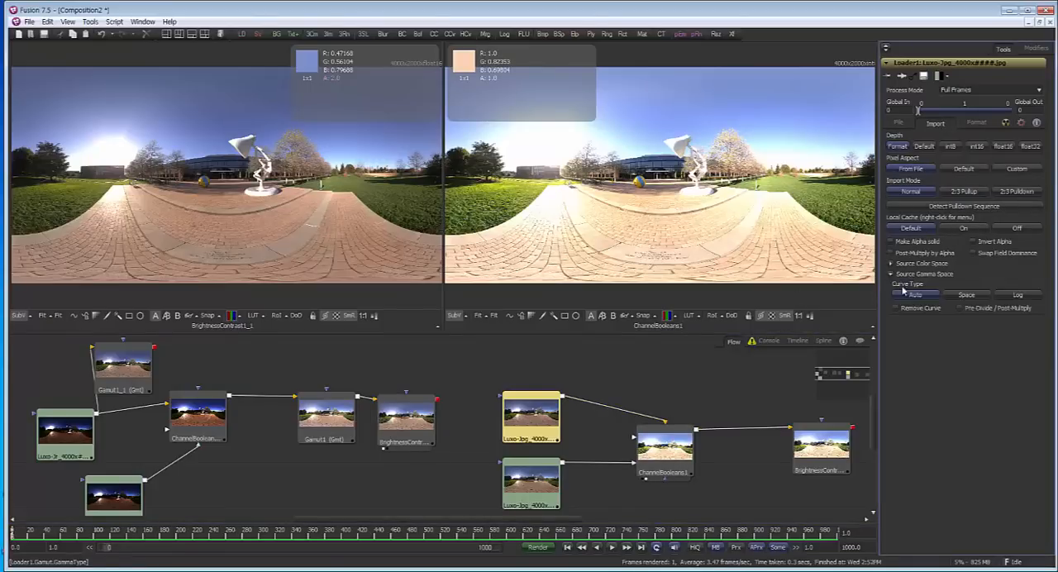
{"action": "left_click", "coordinate": [959, 296]}
{"action": "left_click", "coordinate": [951, 408]}
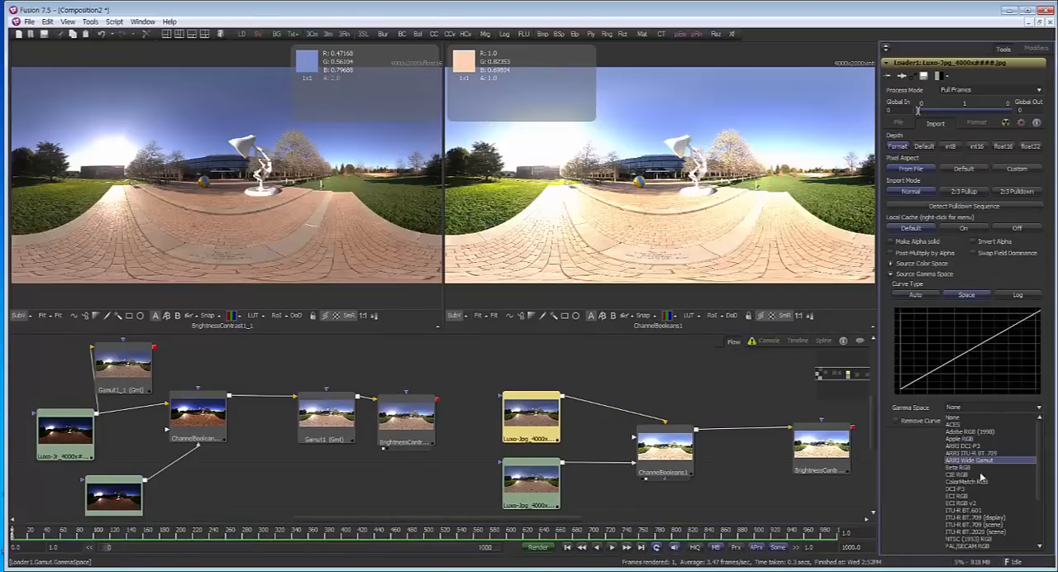
{"action": "scroll", "coordinate": [988, 463], "scroll_direction": "down", "scroll_amount": 3}
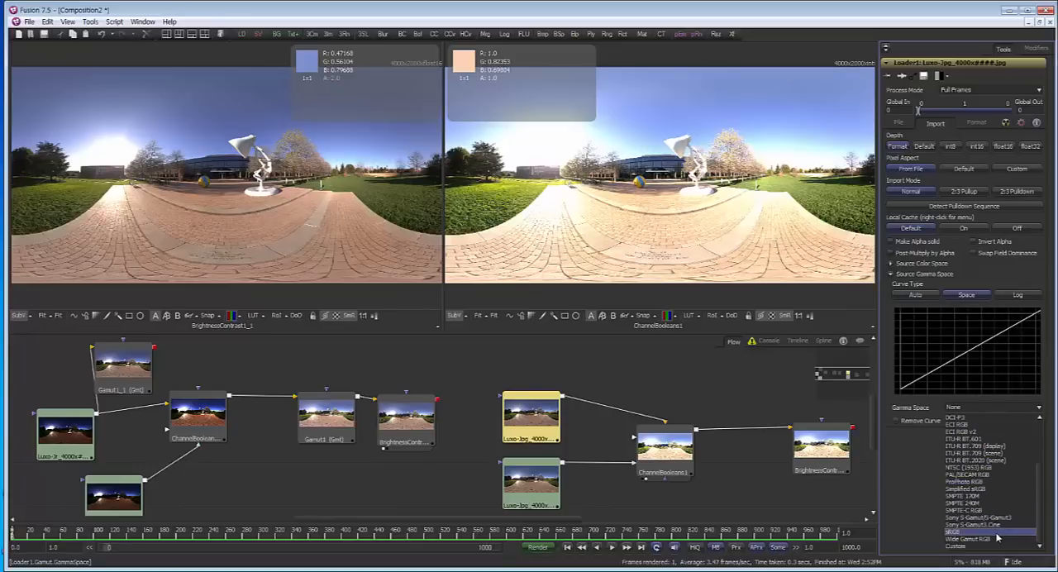
{"action": "left_click", "coordinate": [997, 534]}
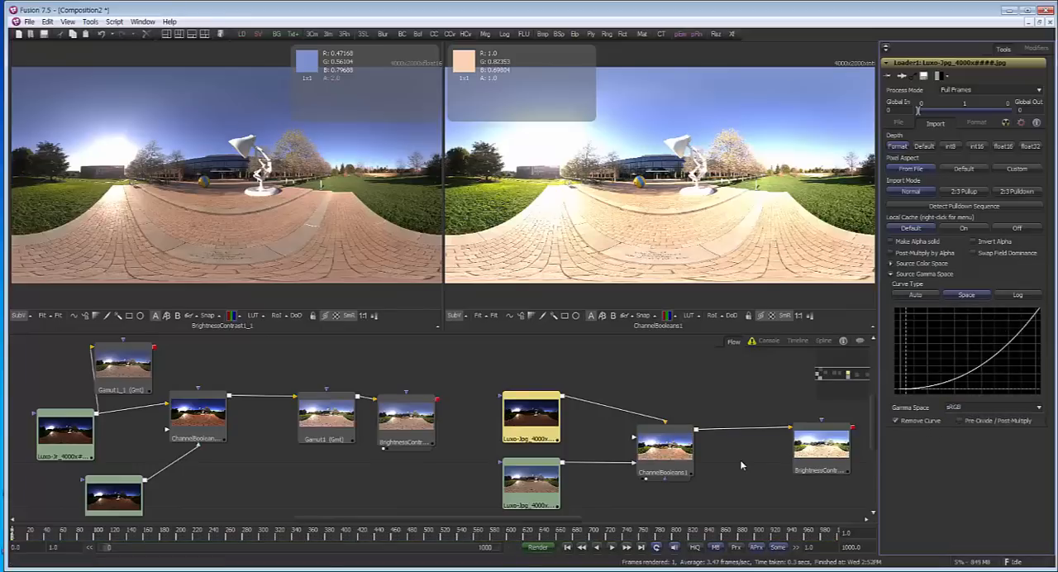
Set the lower JPG loader's source gamma space to sRGB and enable Remove Curve
{"action": "left_click", "coordinate": [530, 484]}
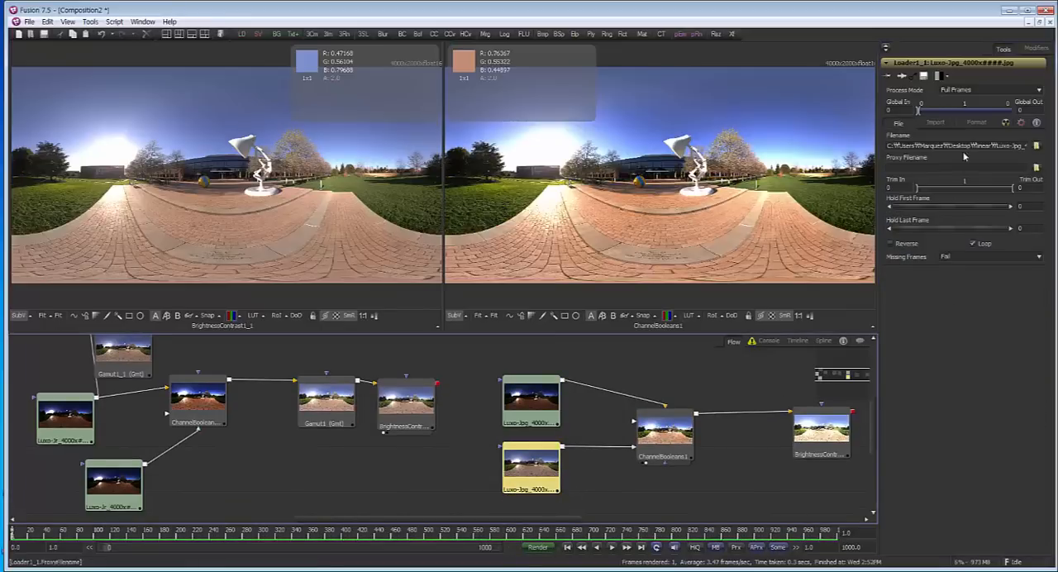
{"action": "left_click", "coordinate": [949, 124]}
{"action": "left_click", "coordinate": [916, 275]}
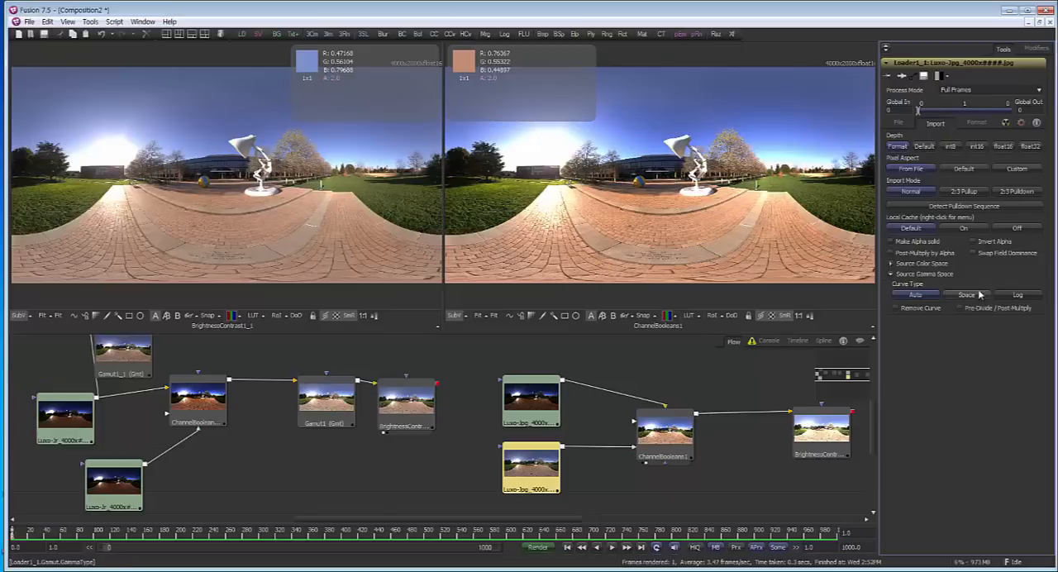
{"action": "left_click", "coordinate": [969, 409]}
{"action": "scroll", "coordinate": [976, 480], "scroll_direction": "down", "scroll_amount": 5}
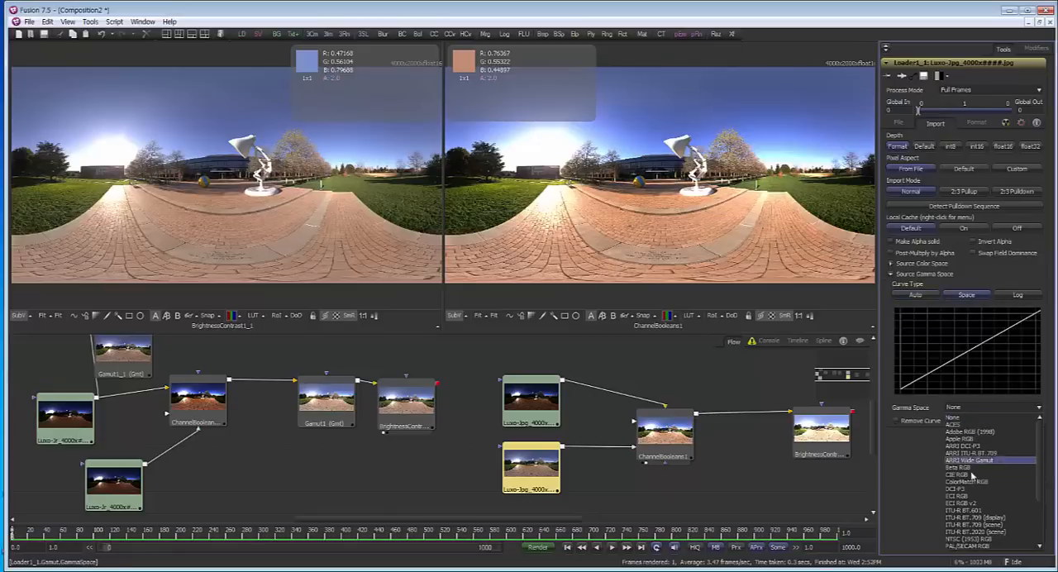
{"action": "left_click", "coordinate": [982, 536]}
{"action": "left_click", "coordinate": [925, 423]}
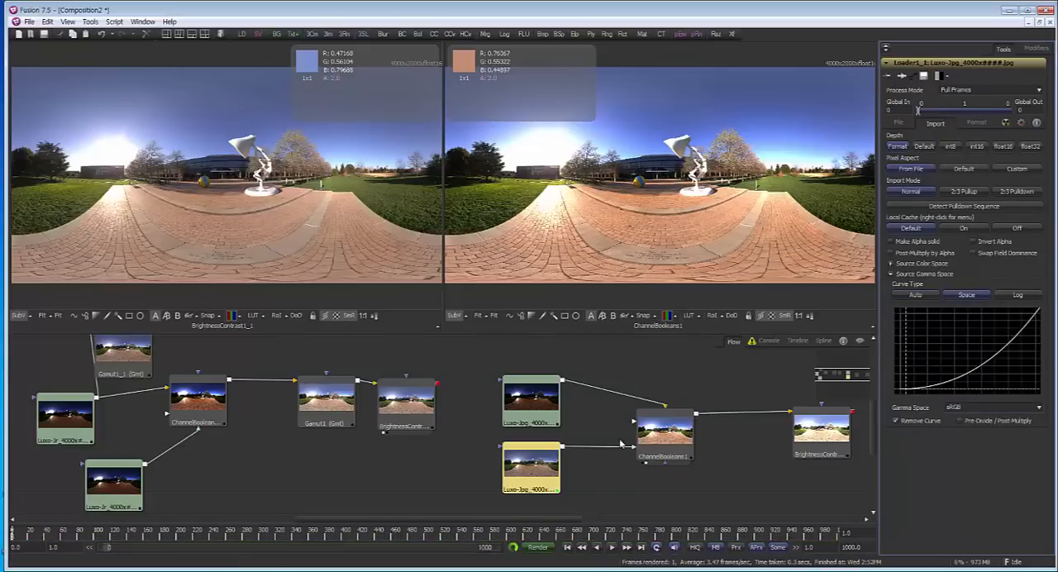
Compare the EXR loader in the first viewer with the JPG loader in the second, and view ChannelBooleans1 in the second viewer
{"action": "key", "text": "2"}
{"action": "key", "text": "1"}
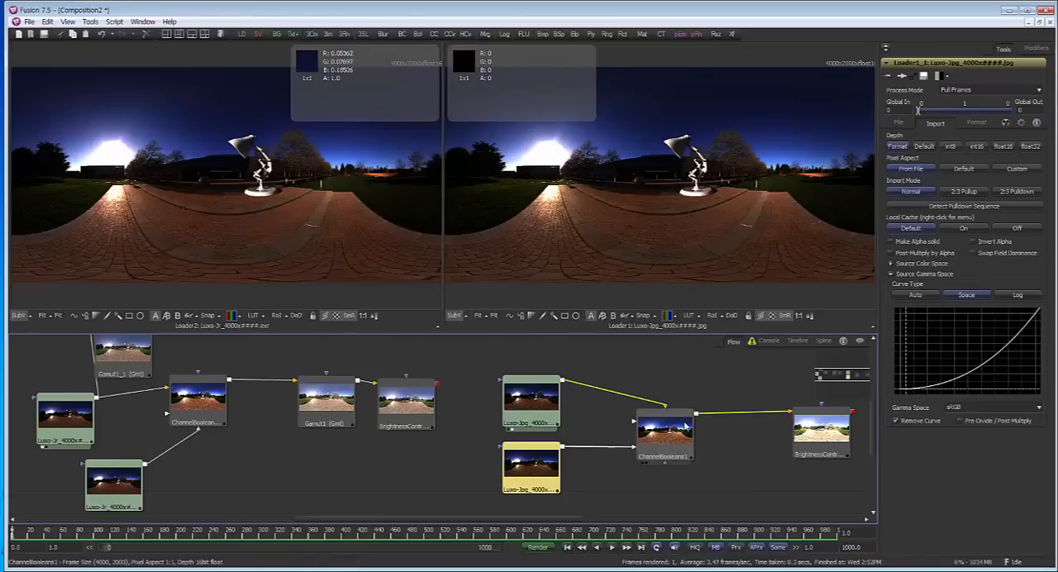
{"action": "left_click_drag", "start_coordinate": [684, 425], "coordinate": [743, 176]}
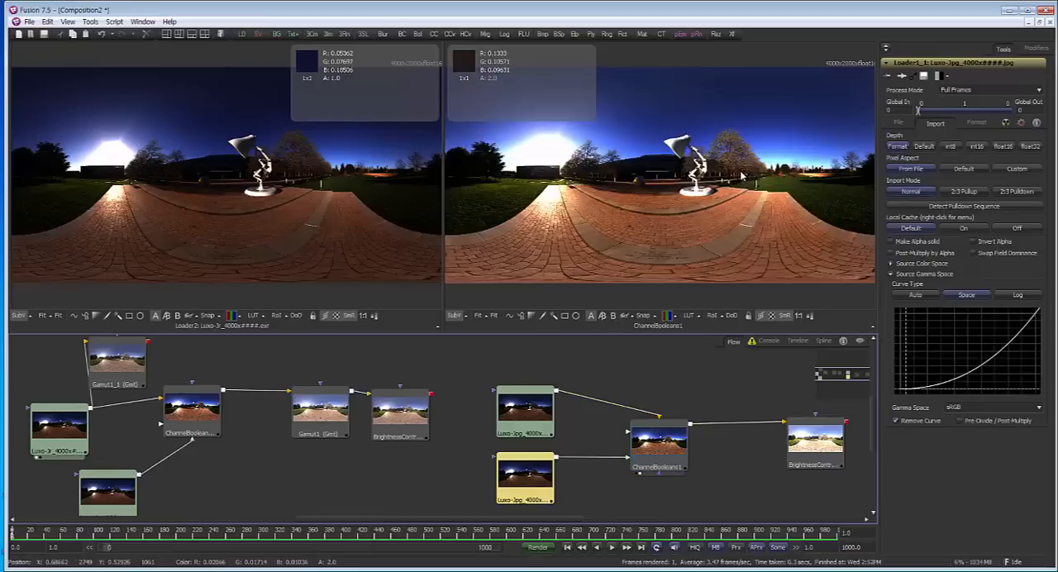
Insert a Gamut tool between ChannelBooleans1 and BrightnessContrast1 in the JPG branch, making room for it, and show it in the second viewer
{"action": "left_click_drag", "start_coordinate": [748, 424], "coordinate": [707, 440]}
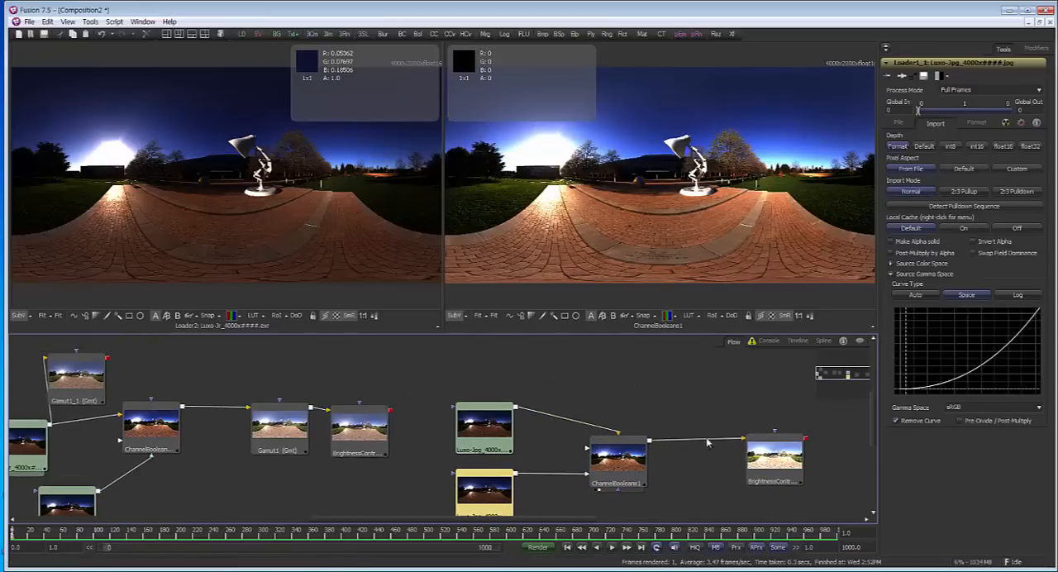
{"action": "left_click_drag", "start_coordinate": [772, 461], "coordinate": [847, 466]}
{"action": "left_click", "coordinate": [688, 463]}
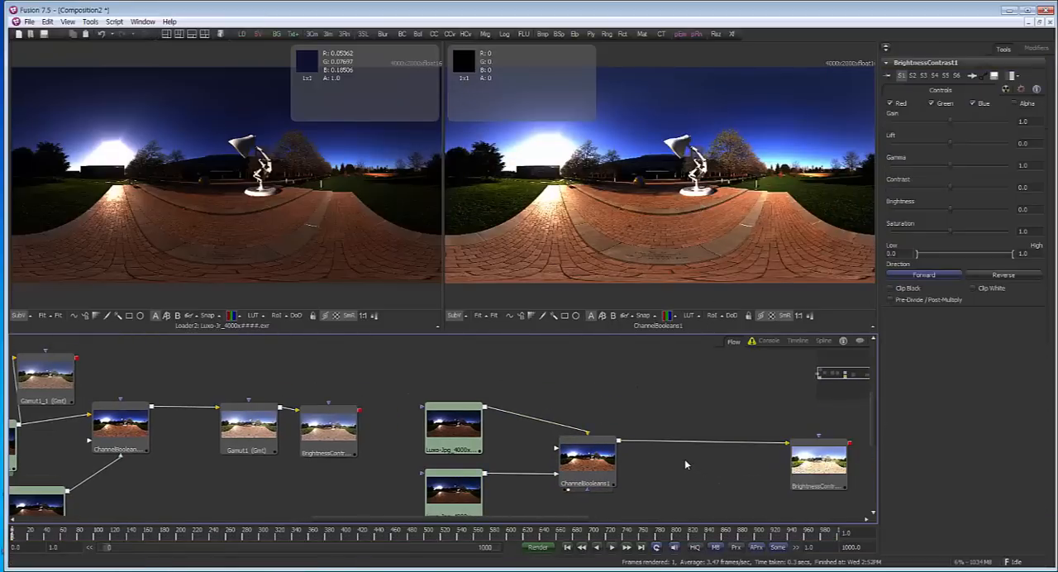
{"action": "key", "text": "ctrl+space"}
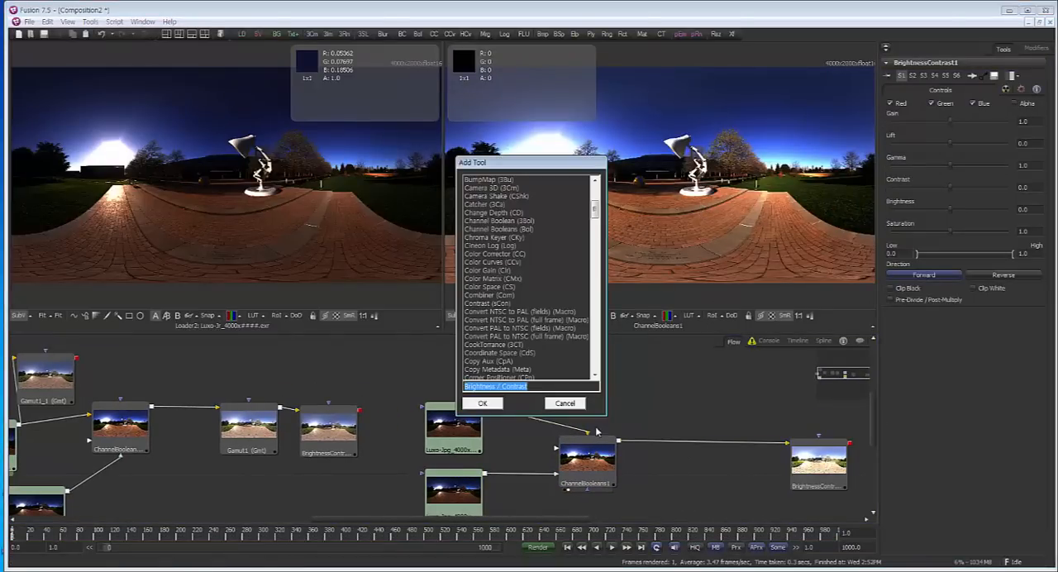
{"action": "type", "text": "ga"}
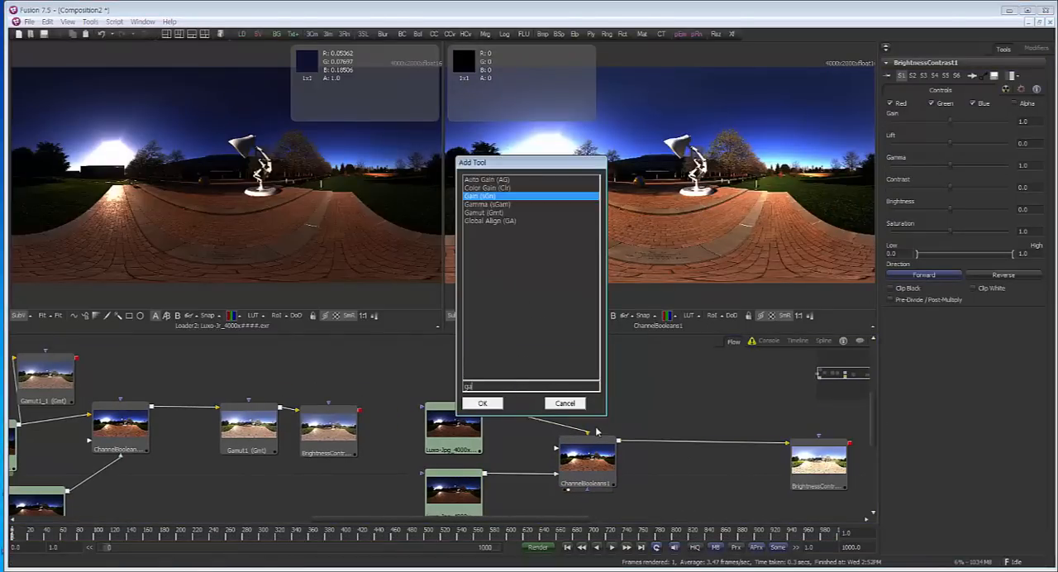
{"action": "left_click", "coordinate": [509, 213]}
{"action": "left_click", "coordinate": [487, 403]}
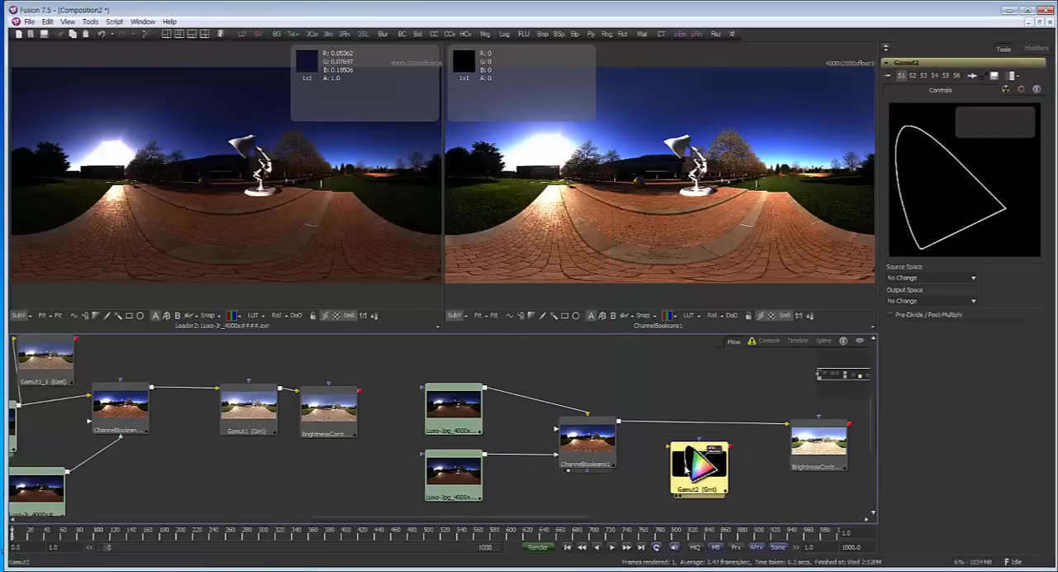
{"action": "left_click_drag", "start_coordinate": [686, 462], "coordinate": [674, 445]}
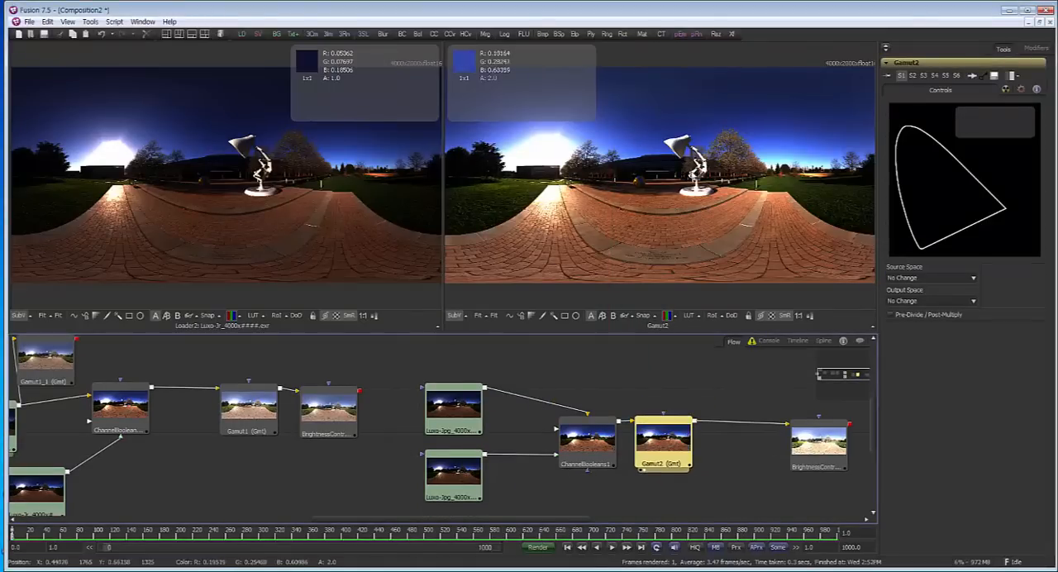
{"action": "key", "text": "2"}
Set Gamut2's source space to From Image and its output space to sRGB, and show Gamut1 in the first viewer
{"action": "left_click", "coordinate": [933, 278]}
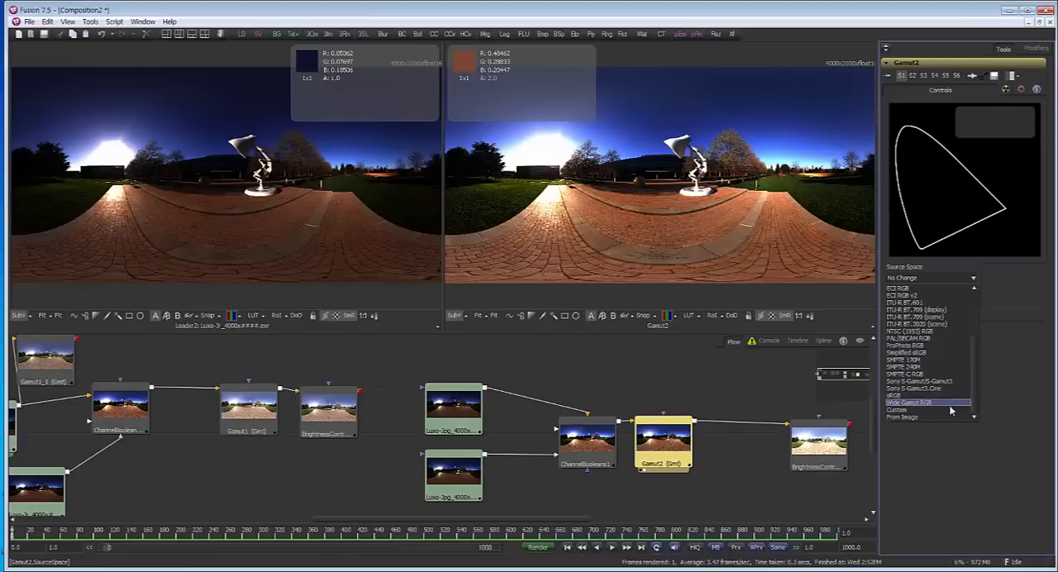
{"action": "left_click", "coordinate": [951, 417]}
{"action": "left_click", "coordinate": [915, 302]}
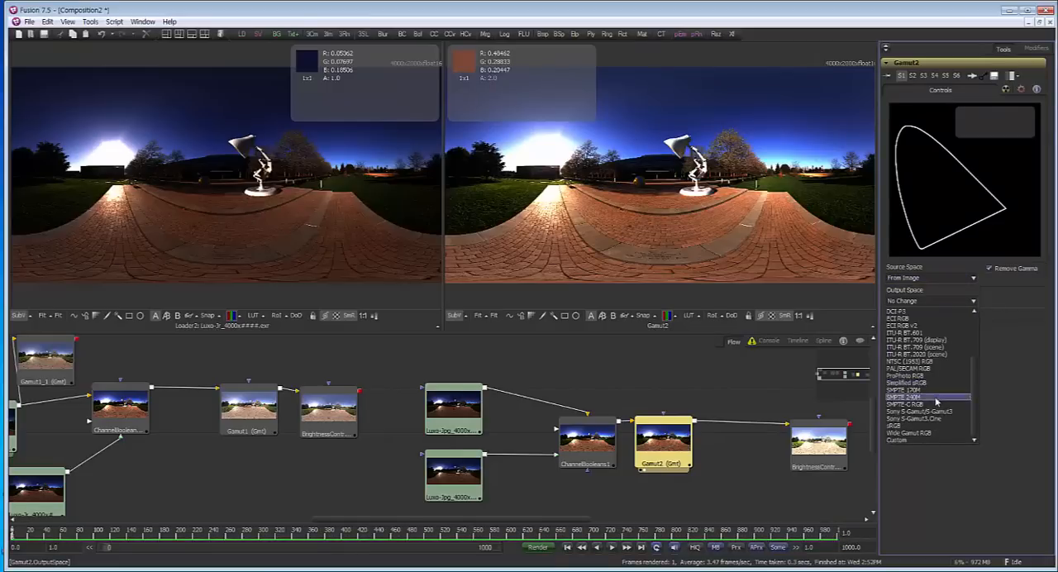
{"action": "left_click", "coordinate": [926, 428]}
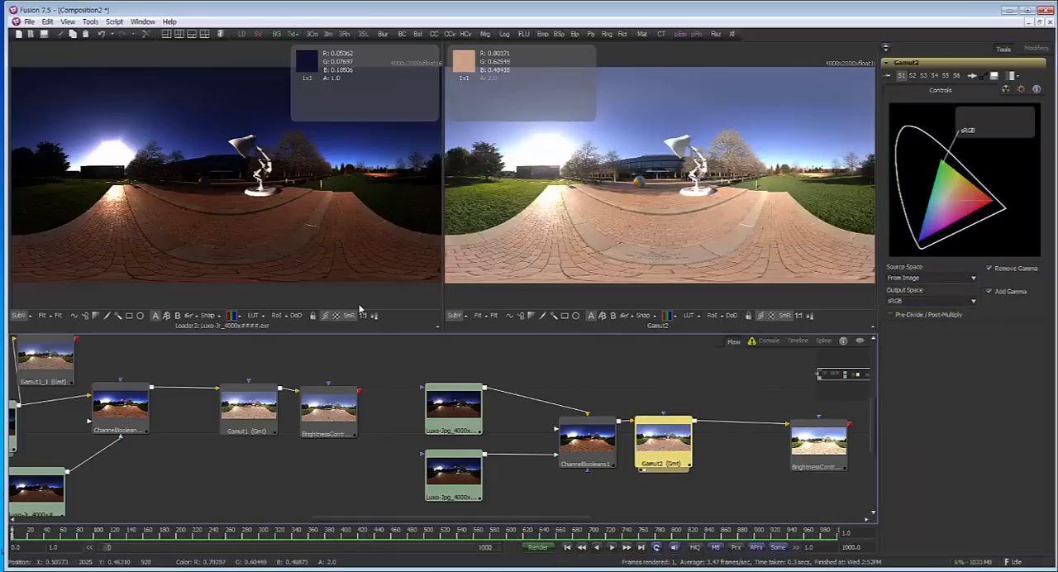
{"action": "left_click_drag", "start_coordinate": [243, 403], "coordinate": [255, 166]}
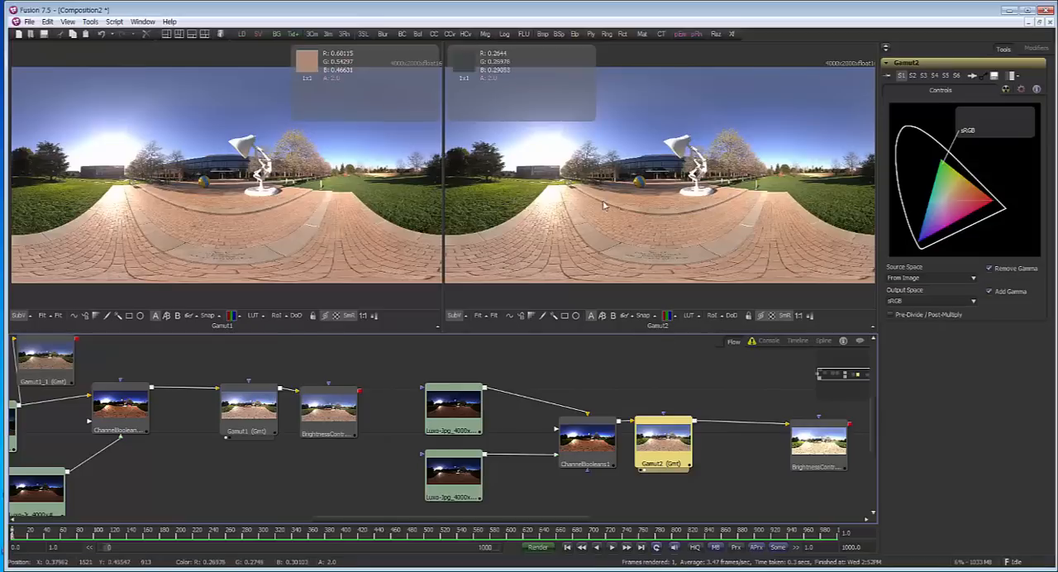
Review the import gamma settings of the upper JPG loader and the source and output spaces of Gamut2
{"action": "left_click_drag", "start_coordinate": [453, 401], "coordinate": [452, 394]}
{"action": "left_click", "coordinate": [451, 394]}
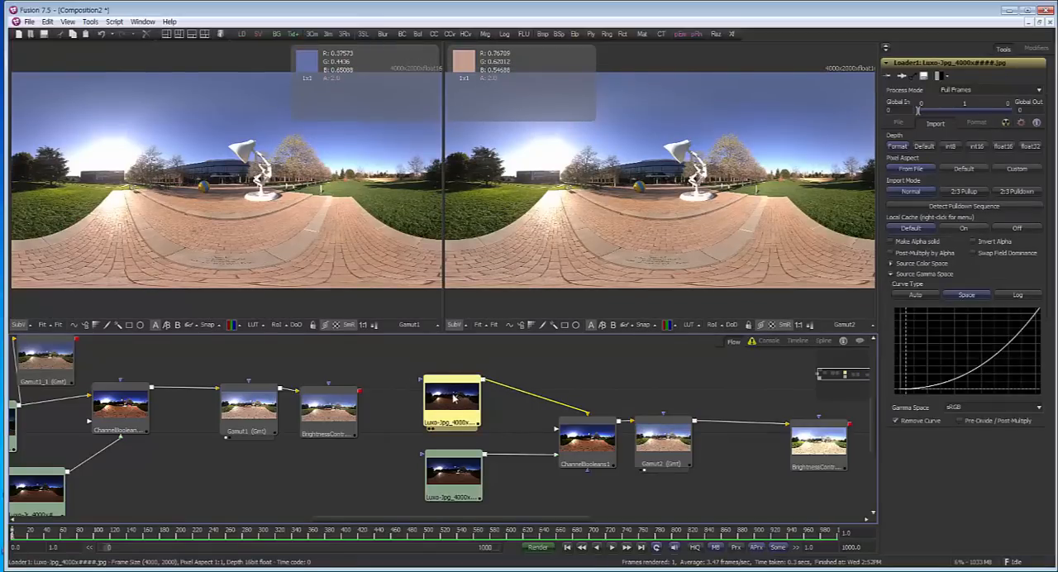
{"action": "left_click", "coordinate": [671, 444]}
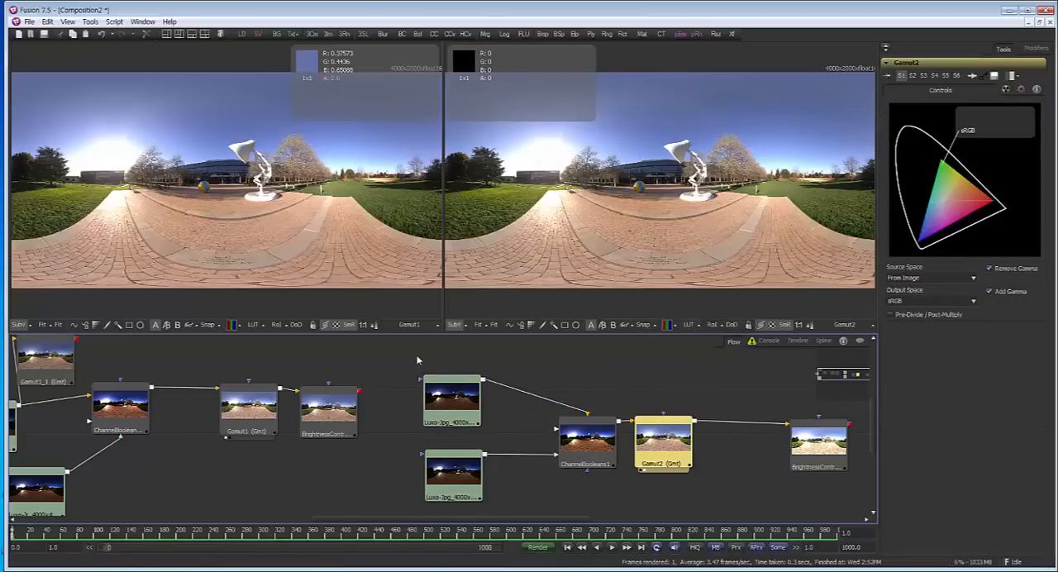
{"action": "left_click_drag", "start_coordinate": [388, 434], "coordinate": [429, 437]}
{"action": "left_click", "coordinate": [500, 435], "text": "ctrl"}
{"action": "scroll", "coordinate": [500, 434], "scroll_direction": "down", "scroll_amount": 1}
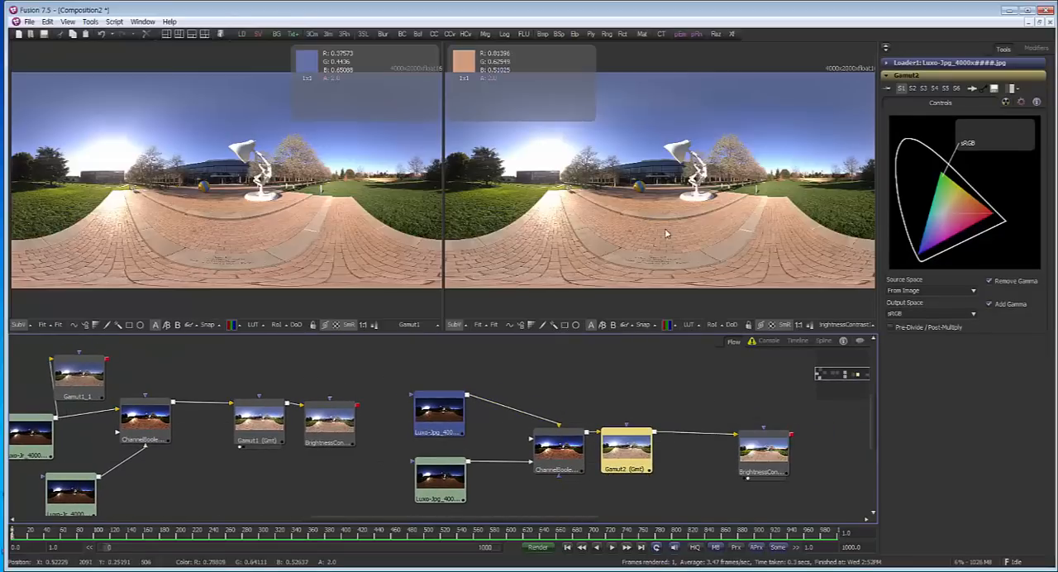
Show BrightnessContrast1 in the second viewer and lower its Gain to about 0.619
{"action": "left_click", "coordinate": [767, 451]}
{"action": "key", "text": "2"}
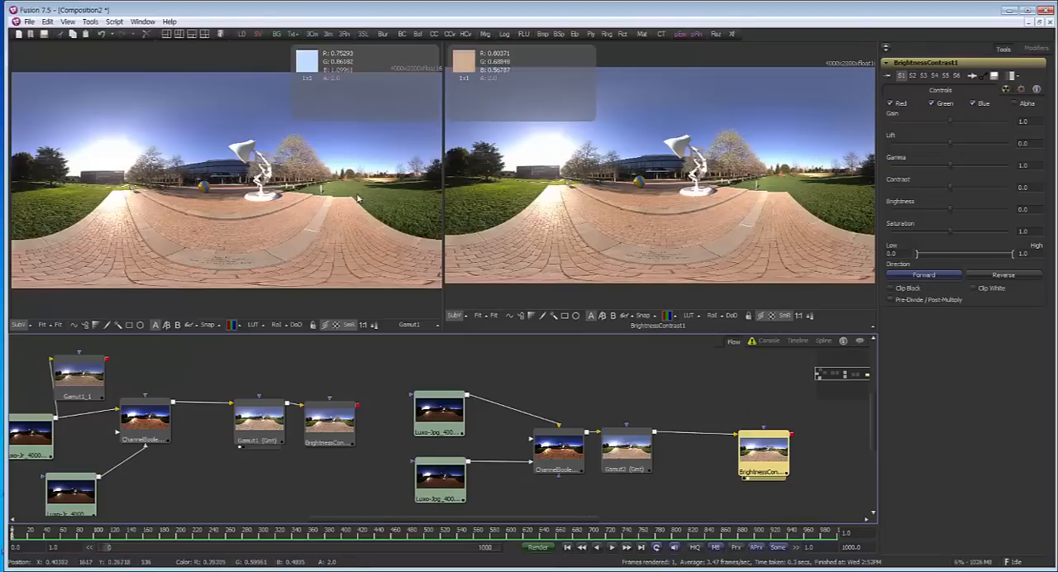
{"action": "left_click", "coordinate": [233, 192]}
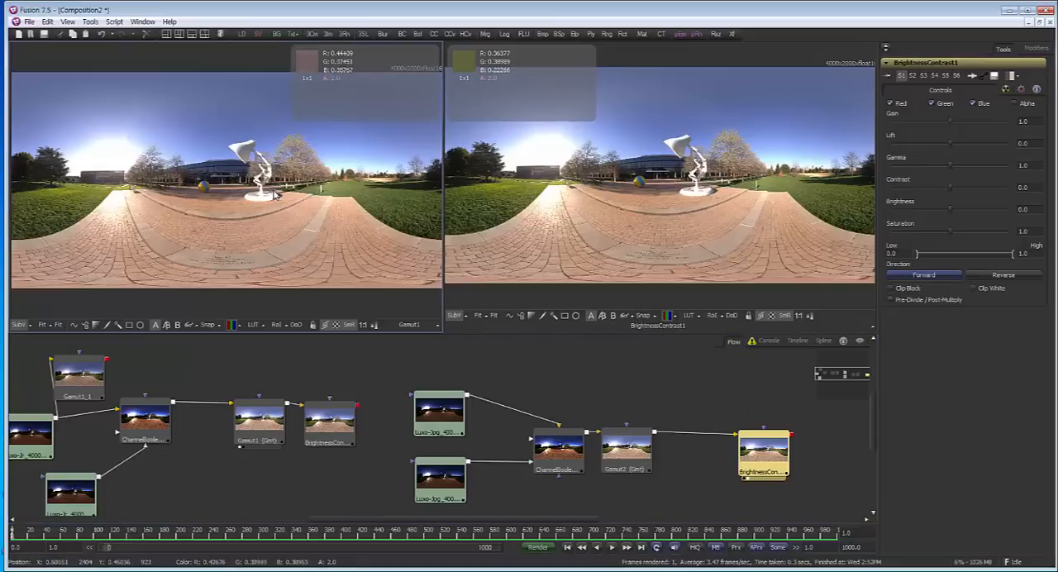
{"action": "mouse_move", "coordinate": [283, 194]}
{"action": "left_mouse_down"}
{"action": "mouse_move", "coordinate": [295, 206]}
{"action": "mouse_move", "coordinate": [286, 201]}
{"action": "left_mouse_up"}
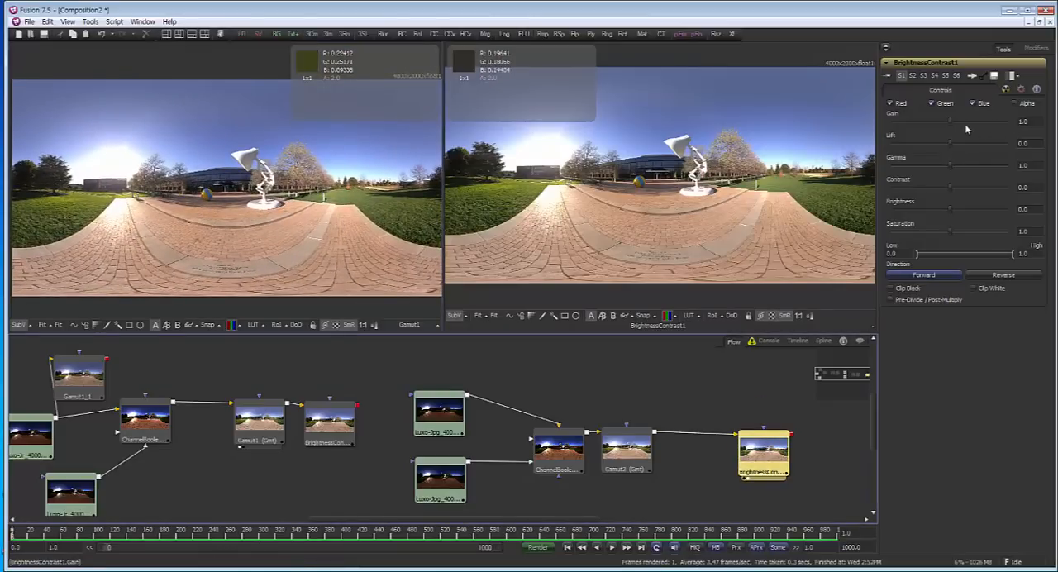
{"action": "left_click_drag", "start_coordinate": [949, 124], "coordinate": [925, 127]}
{"action": "left_click_drag", "start_coordinate": [960, 126], "coordinate": [928, 128]}
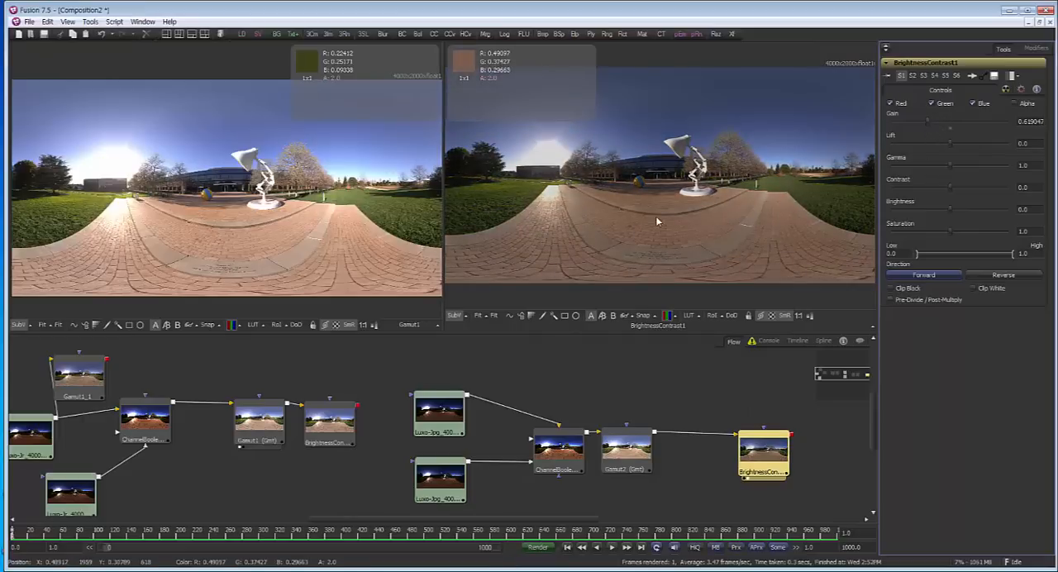
Show BrightnessContrast1_1 from the EXR branch in the first viewer and reduce its Gain to about 0.429
{"action": "left_click_drag", "start_coordinate": [322, 376], "coordinate": [340, 370]}
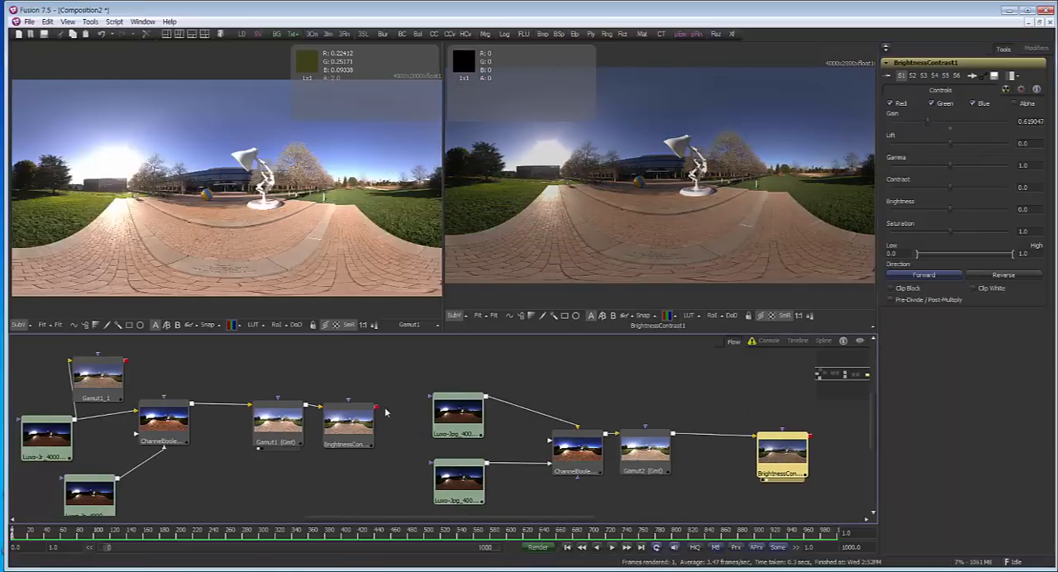
{"action": "left_click", "coordinate": [350, 423]}
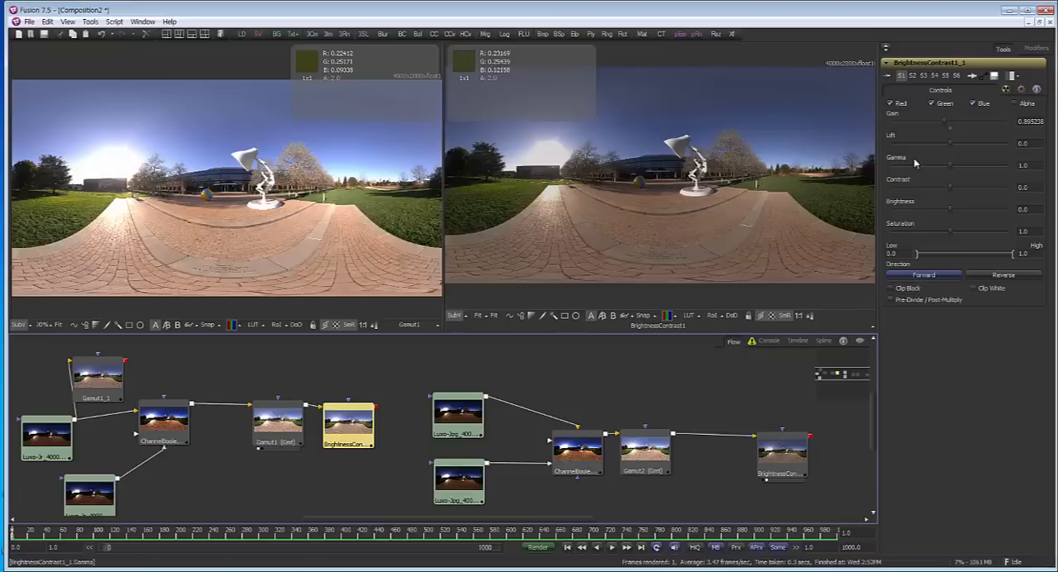
{"action": "left_click_drag", "start_coordinate": [938, 125], "coordinate": [927, 123]}
{"action": "left_click_drag", "start_coordinate": [350, 426], "coordinate": [294, 244]}
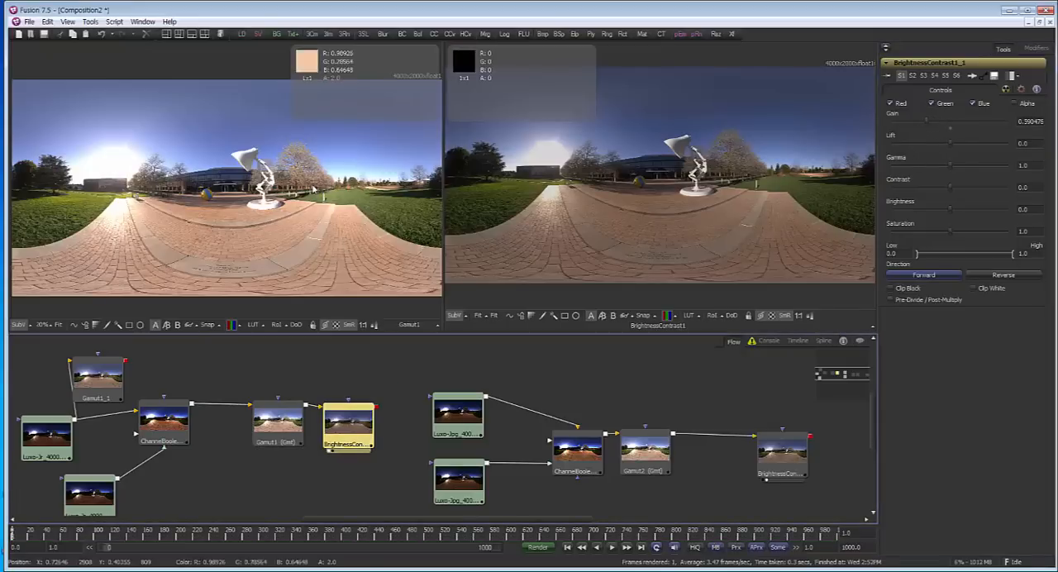
{"action": "mouse_move", "coordinate": [926, 124]}
{"action": "left_mouse_down"}
{"action": "mouse_move", "coordinate": [911, 121]}
{"action": "mouse_move", "coordinate": [937, 122]}
{"action": "mouse_move", "coordinate": [916, 123]}
{"action": "left_mouse_up"}
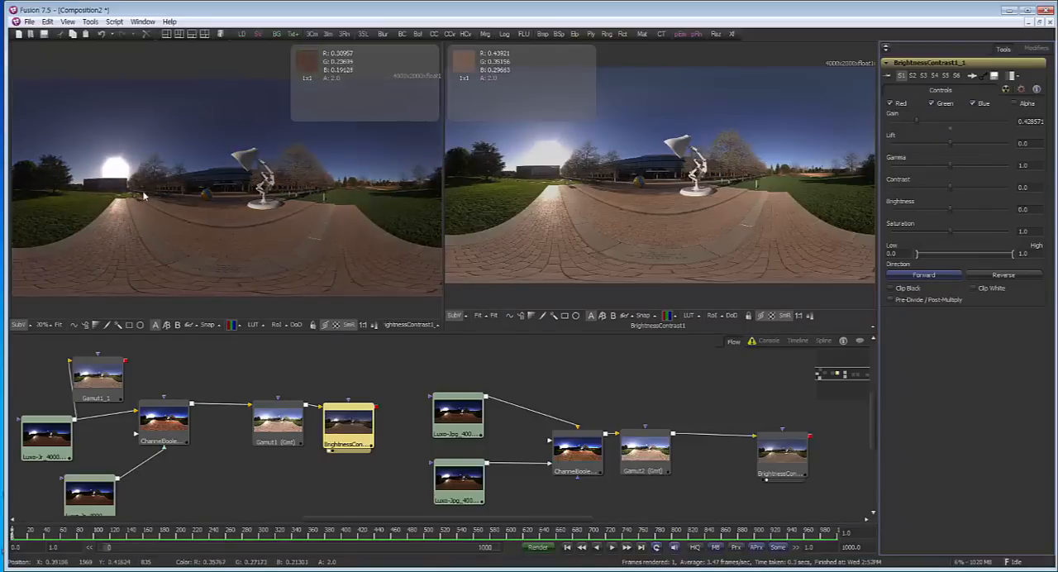
Bring up the settings of Gamut1 in the EXR branch and show Gamut2 in the second viewer
{"action": "left_click_drag", "start_coordinate": [534, 427], "coordinate": [549, 423]}
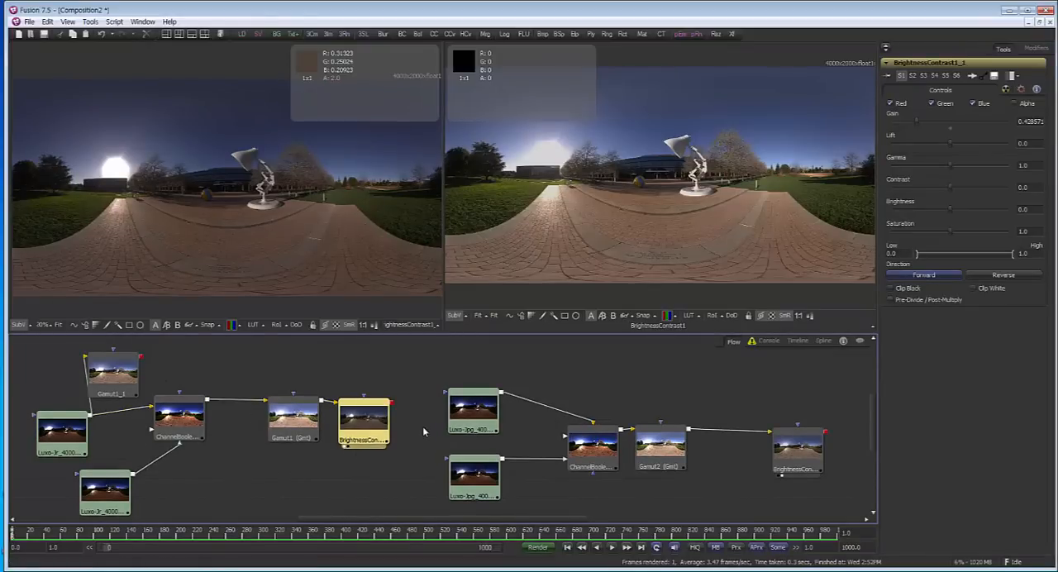
{"action": "left_click_drag", "start_coordinate": [597, 395], "coordinate": [587, 398]}
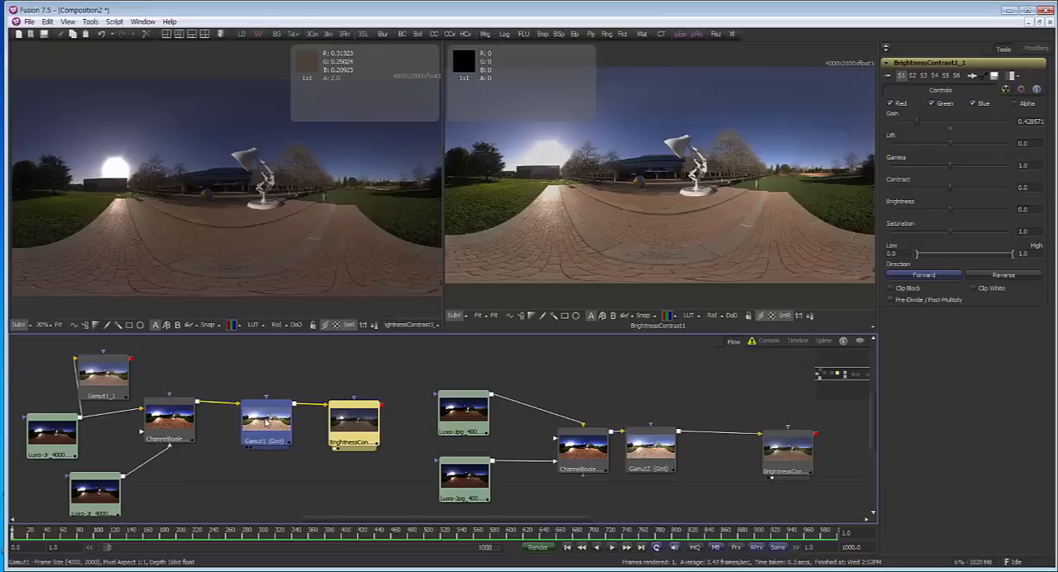
{"action": "left_click_drag", "start_coordinate": [283, 418], "coordinate": [264, 417]}
{"action": "left_click", "coordinate": [312, 489]}
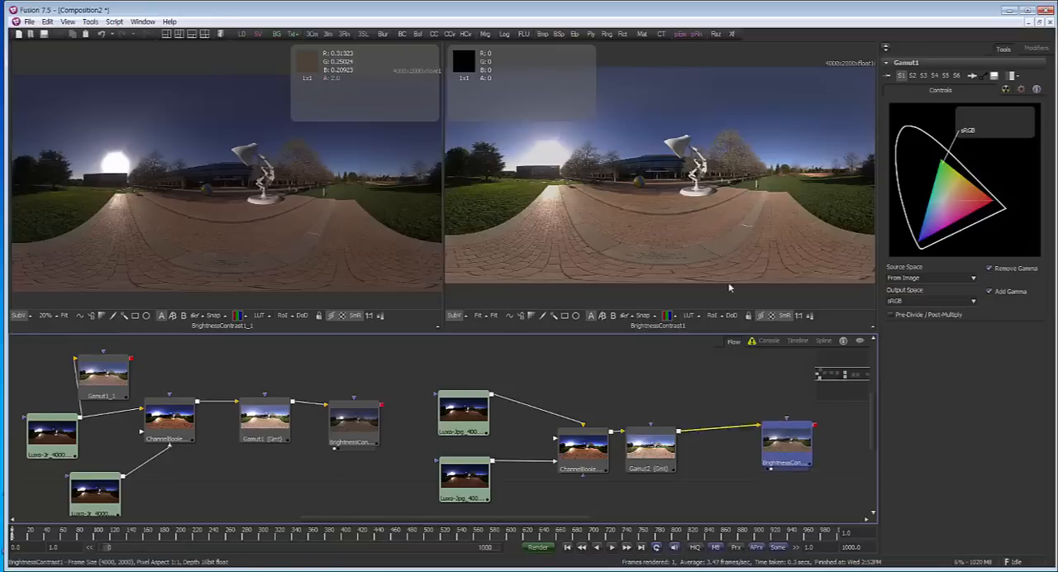
{"action": "left_click_drag", "start_coordinate": [661, 442], "coordinate": [680, 231]}
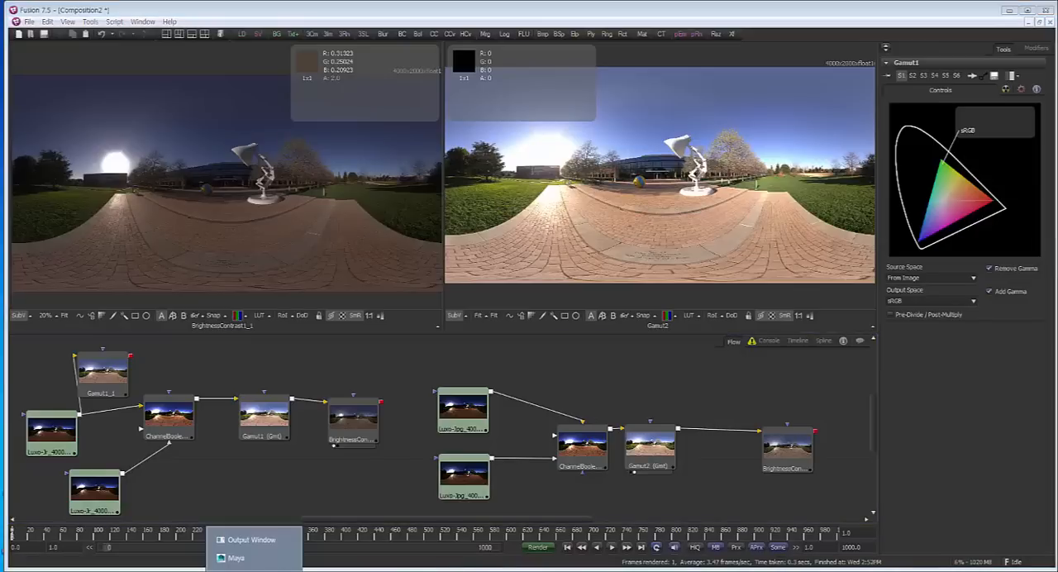
Switch to Maya, render the teapot scene in the V-Ray frame buffer and highlight the color mapping Gamma value
{"action": "left_click", "coordinate": [267, 565]}
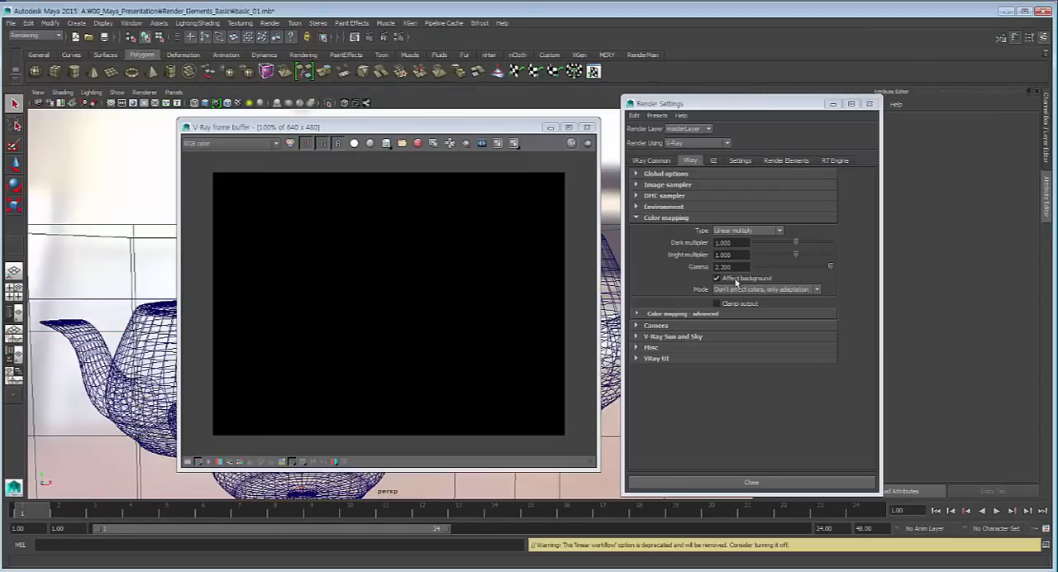
{"action": "left_click", "coordinate": [588, 144]}
{"action": "left_click_drag", "start_coordinate": [739, 267], "coordinate": [641, 311]}
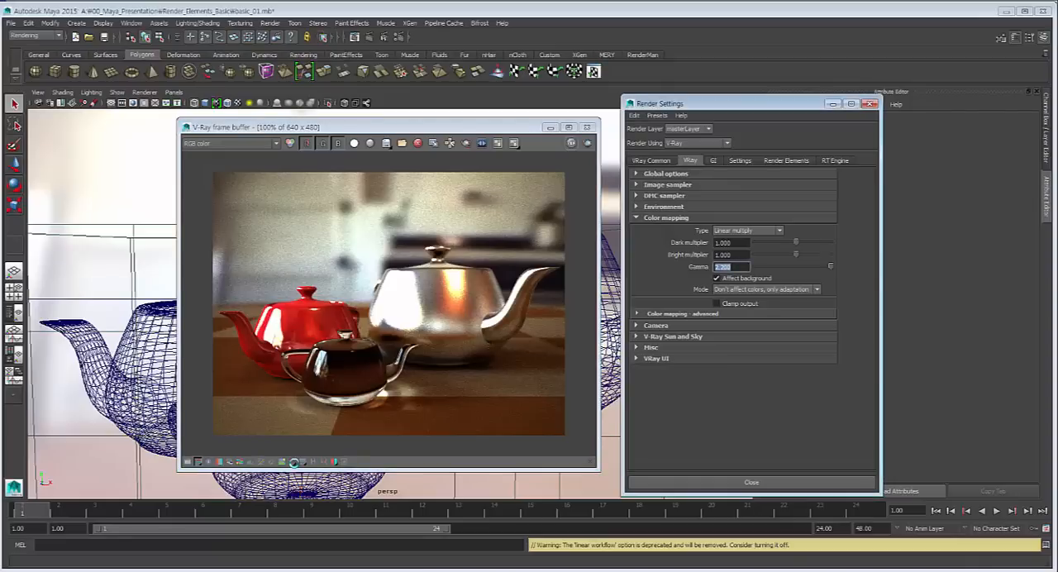
Set the color mapping Mode to Color mapping and gamma, render the teapots again and stop the render early
{"action": "left_click", "coordinate": [767, 289]}
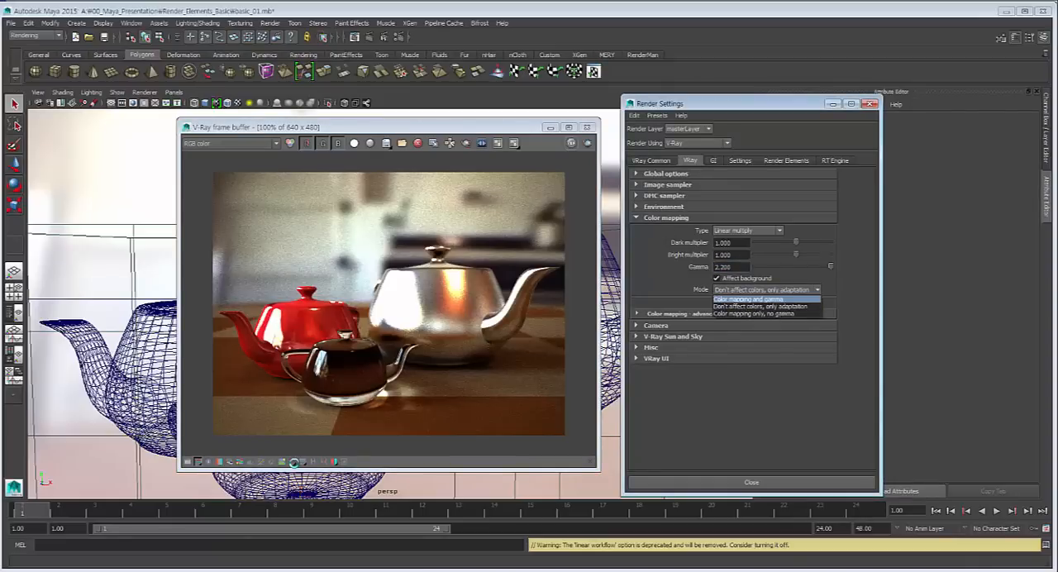
{"action": "left_click", "coordinate": [748, 299]}
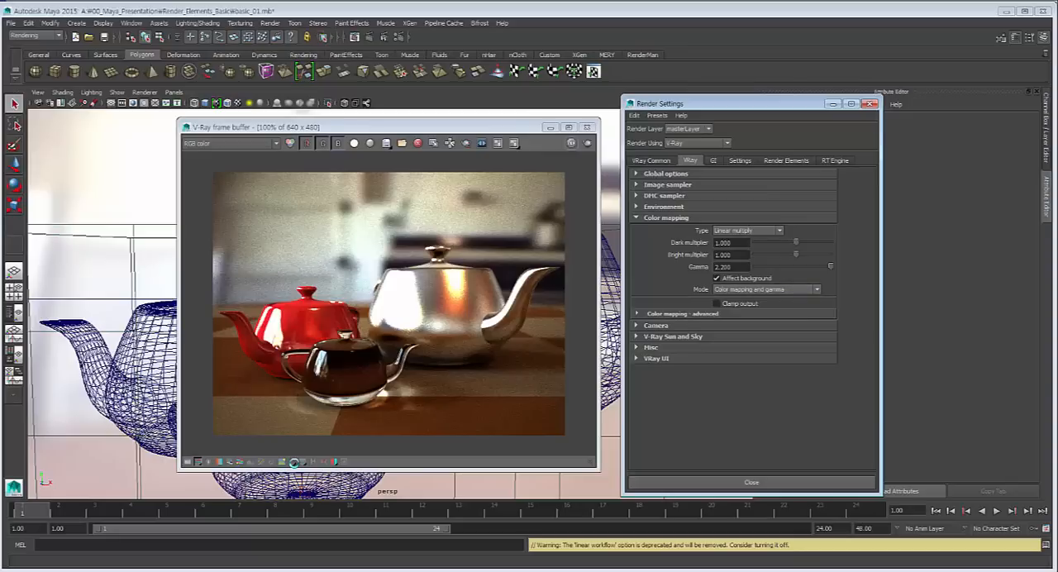
{"action": "left_click", "coordinate": [396, 127]}
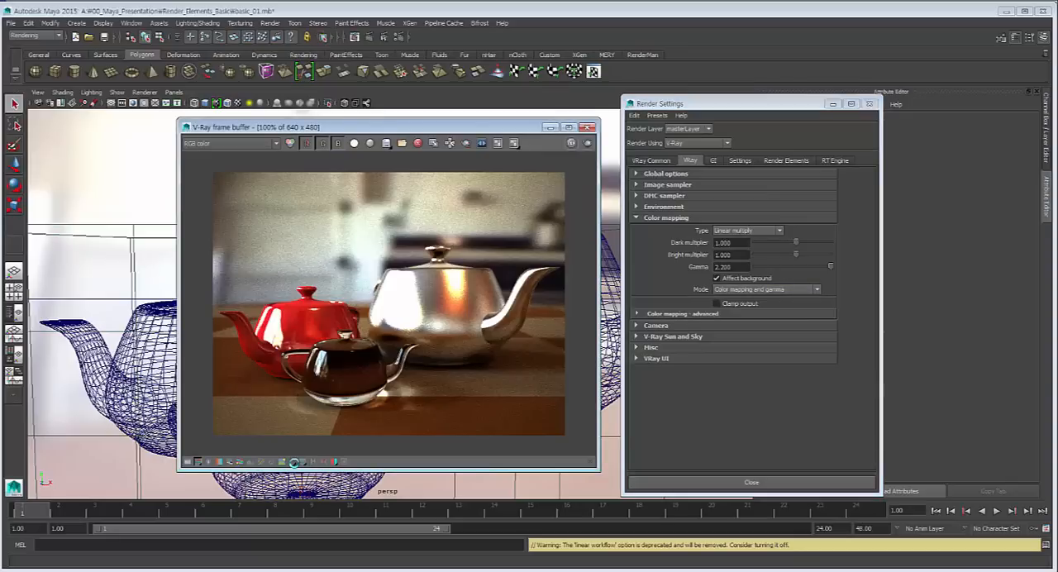
{"action": "double_click", "coordinate": [723, 267]}
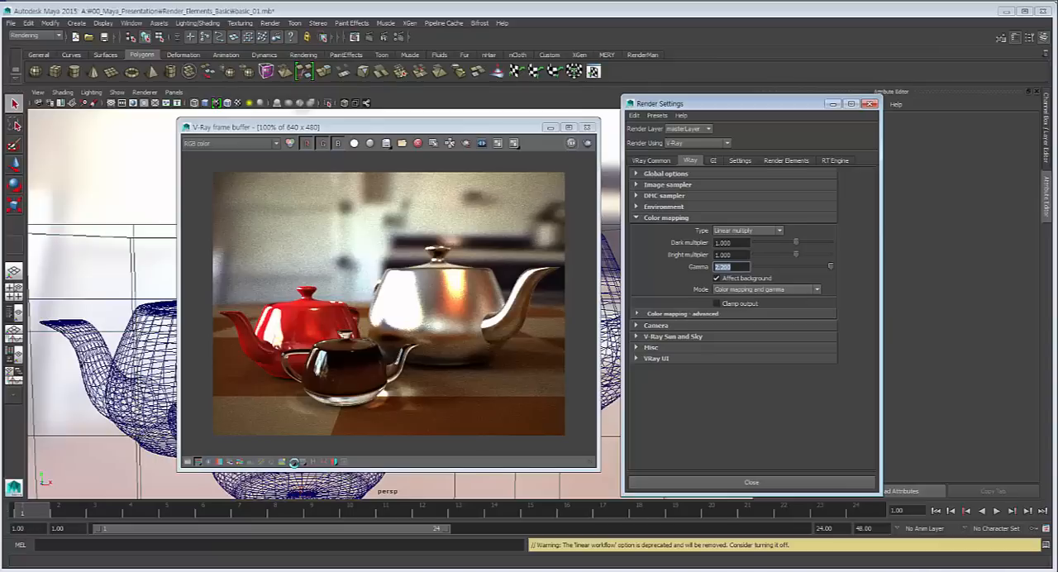
{"action": "left_click", "coordinate": [588, 143]}
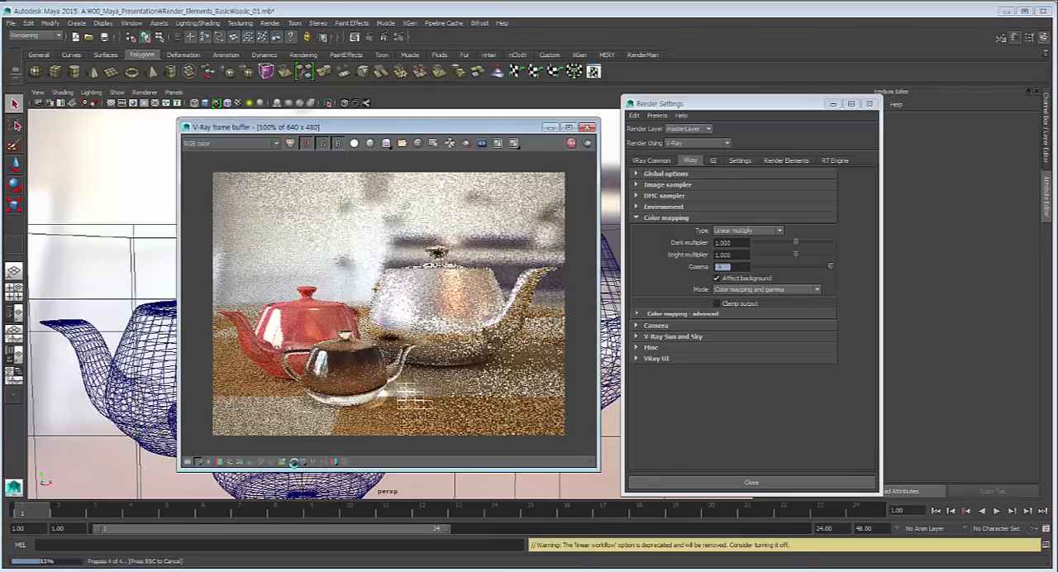
{"action": "key", "text": "Escape"}
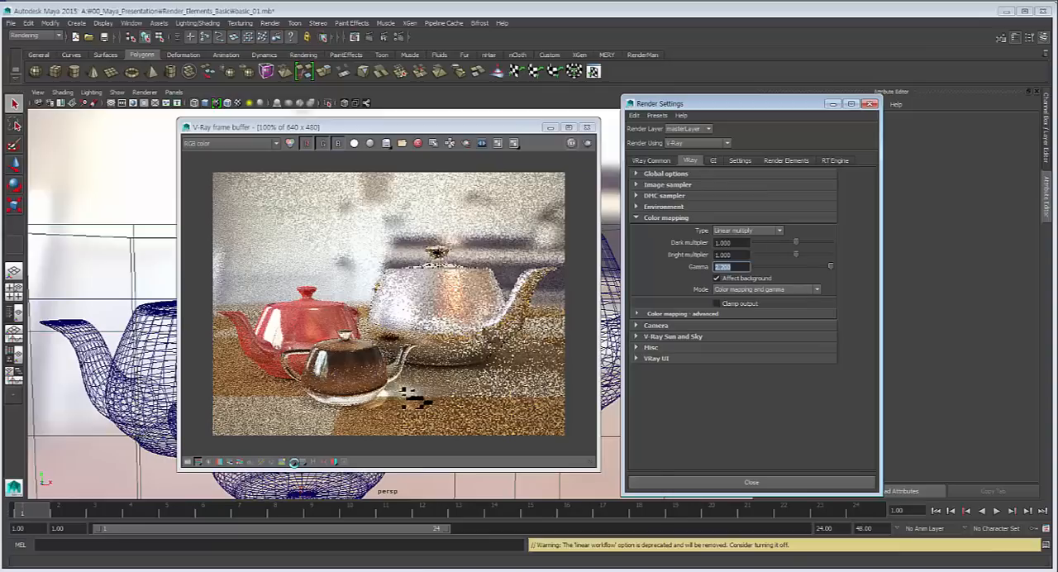
{"action": "left_click", "coordinate": [787, 160]}
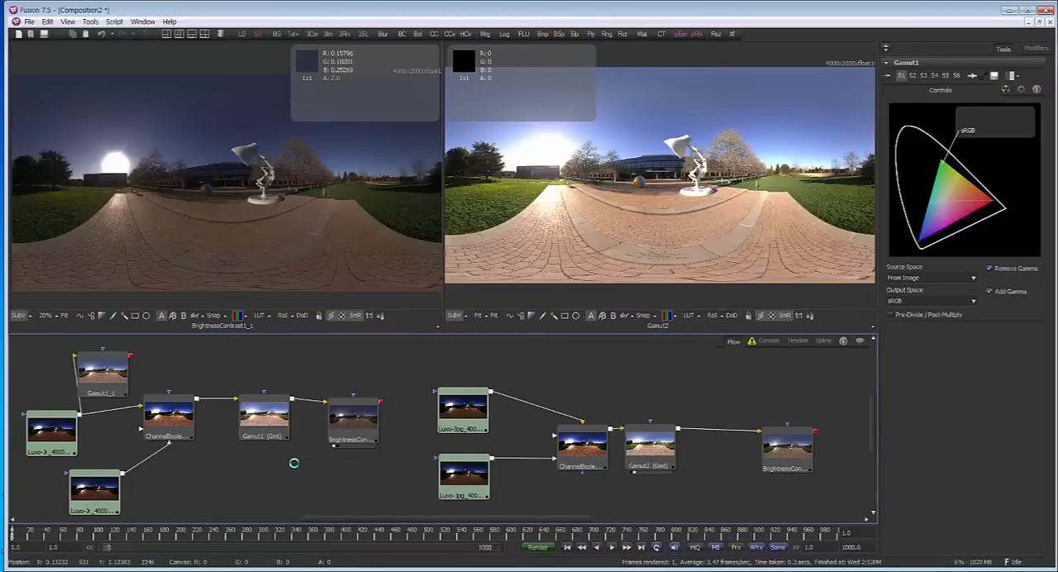
Switch back to Fusion and move BrightnessContrast1 in the JPG branch between the ChannelBooleans node and Gamut2
{"action": "left_click_drag", "start_coordinate": [294, 463], "coordinate": [293, 449]}
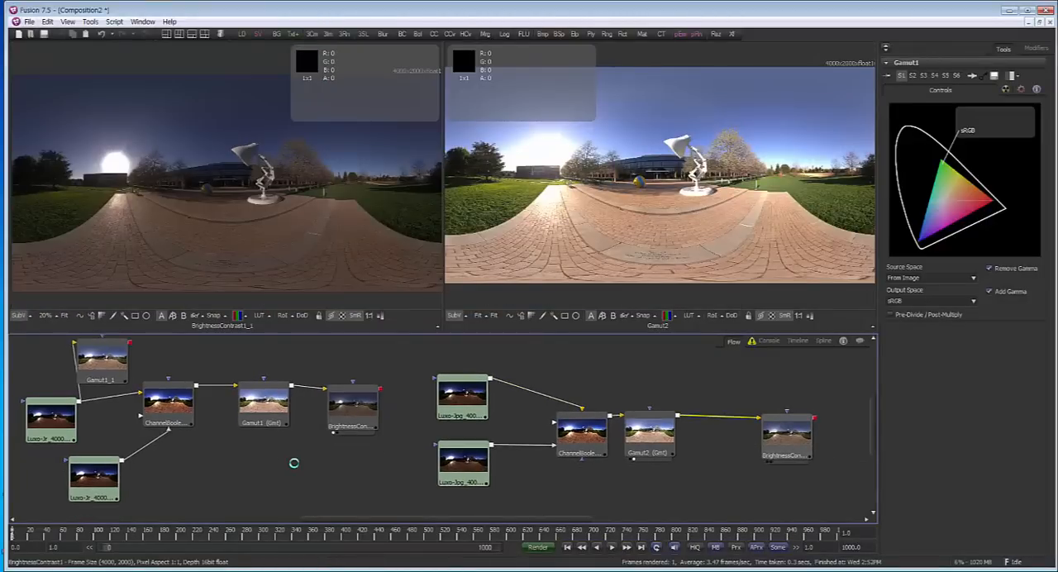
{"action": "left_click_drag", "start_coordinate": [786, 436], "coordinate": [772, 435]}
{"action": "left_click_drag", "start_coordinate": [650, 434], "coordinate": [692, 435]}
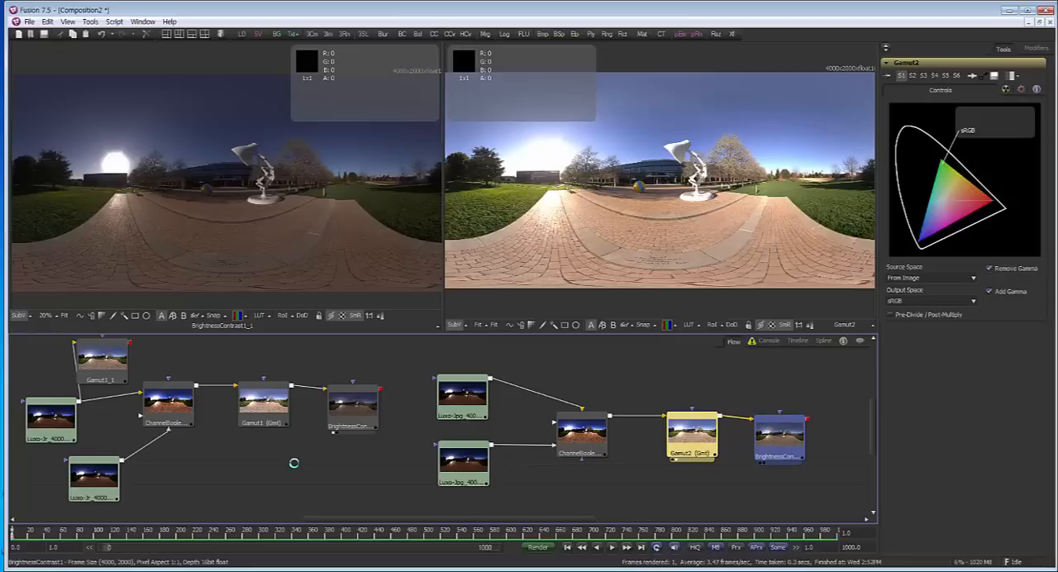
{"action": "left_click_drag", "start_coordinate": [771, 436], "coordinate": [635, 433]}
{"action": "left_click_drag", "start_coordinate": [701, 435], "coordinate": [747, 434]}
{"action": "left_click_drag", "start_coordinate": [635, 436], "coordinate": [657, 431]}
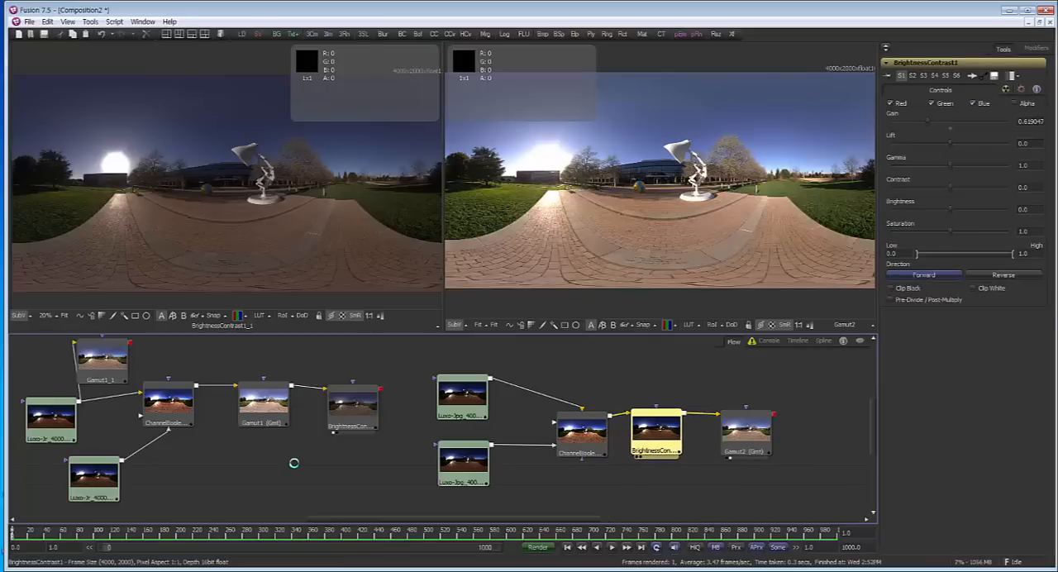
Lower the Gain of BrightnessContrast1 to about 0.581 and bring up the settings of Gamut2
{"action": "mouse_move", "coordinate": [928, 122]}
{"action": "left_mouse_down"}
{"action": "mouse_move", "coordinate": [993, 122]}
{"action": "mouse_move", "coordinate": [911, 122]}
{"action": "mouse_move", "coordinate": [980, 123]}
{"action": "mouse_move", "coordinate": [925, 123]}
{"action": "left_mouse_up"}
{"action": "left_click_drag", "start_coordinate": [657, 430], "coordinate": [668, 432]}
{"action": "left_click", "coordinate": [746, 430]}
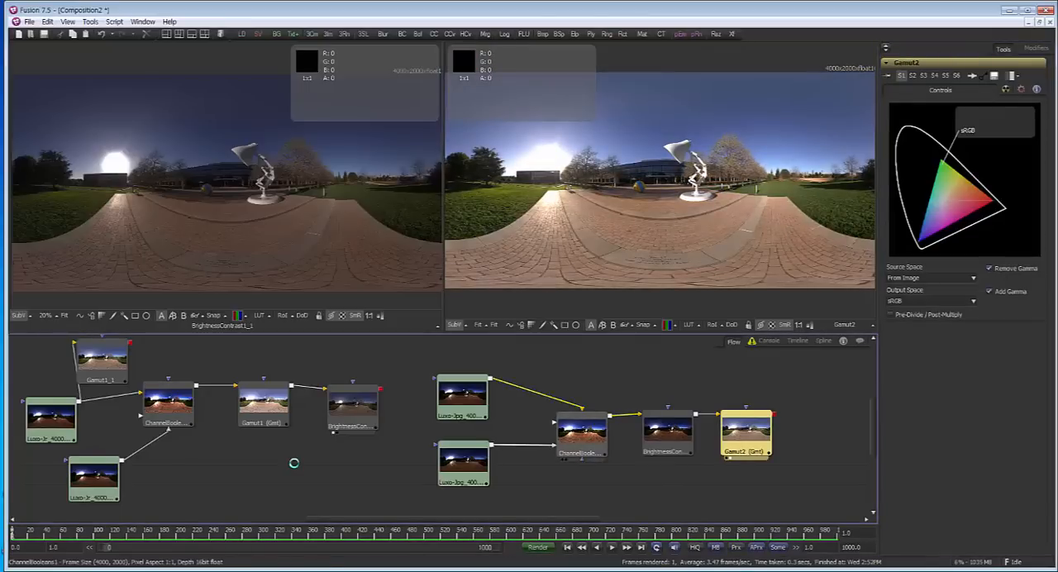
Review the settings of ChannelBooleans1 and BrightnessContrast1 in the JPG branch
{"action": "left_click", "coordinate": [581, 430]}
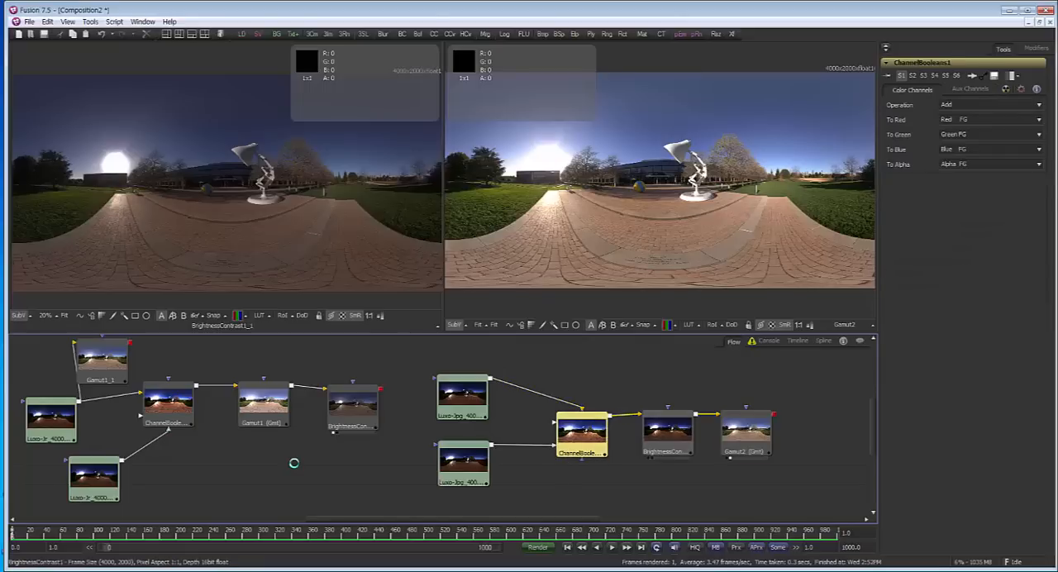
{"action": "left_click_drag", "start_coordinate": [637, 471], "coordinate": [653, 481]}
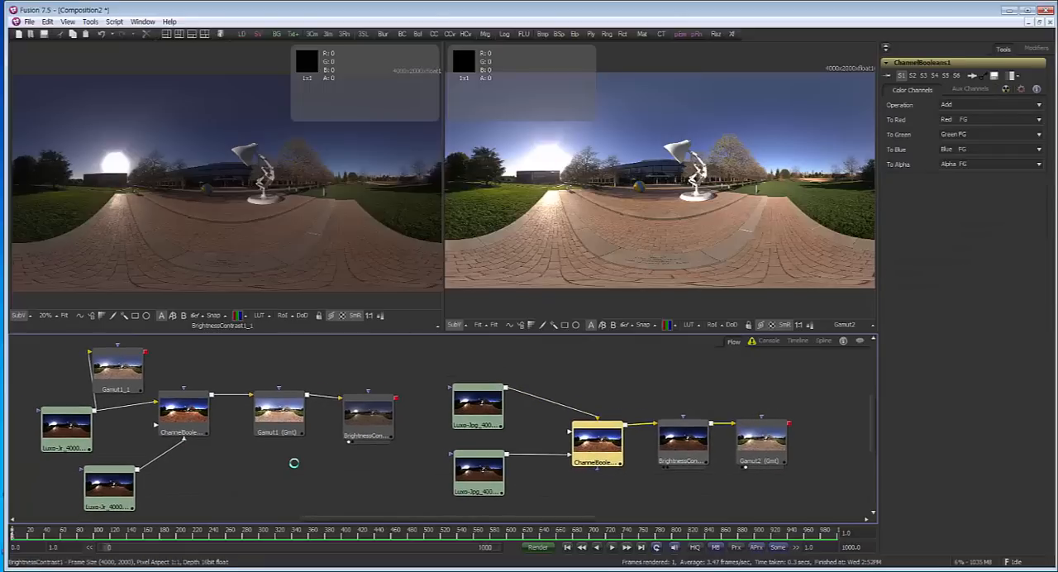
{"action": "left_click", "coordinate": [681, 438]}
{"action": "left_click", "coordinate": [763, 444]}
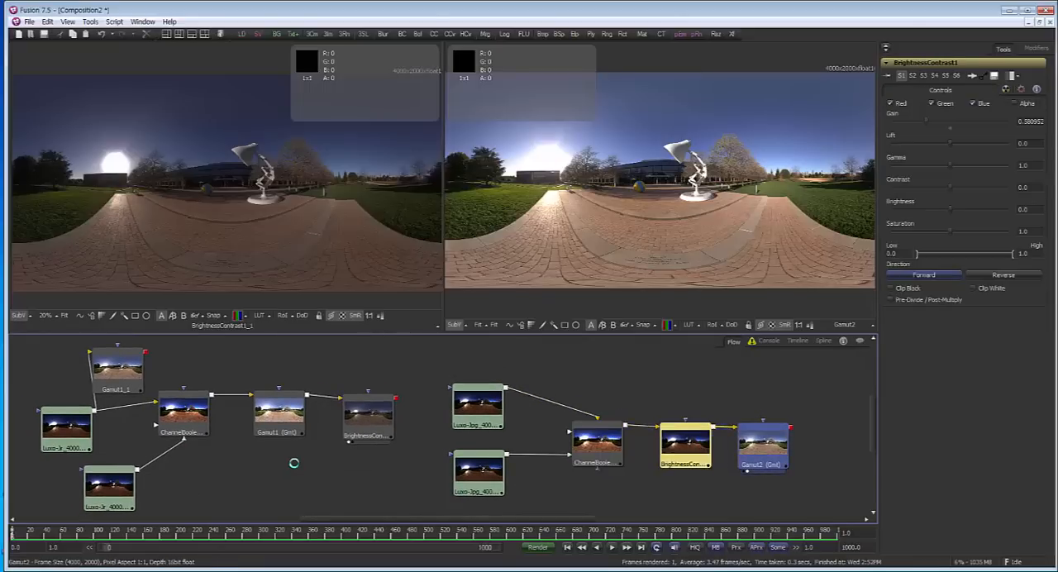
Connect the JPG branch's ChannelBooleans node directly to Gamut2 and place BrightnessContrast1 after Gamut2
{"action": "mouse_move", "coordinate": [685, 445]}
{"action": "left_mouse_down"}
{"action": "mouse_move", "coordinate": [694, 433]}
{"action": "mouse_move", "coordinate": [681, 460]}
{"action": "left_mouse_up"}
{"action": "left_click", "coordinate": [762, 444]}
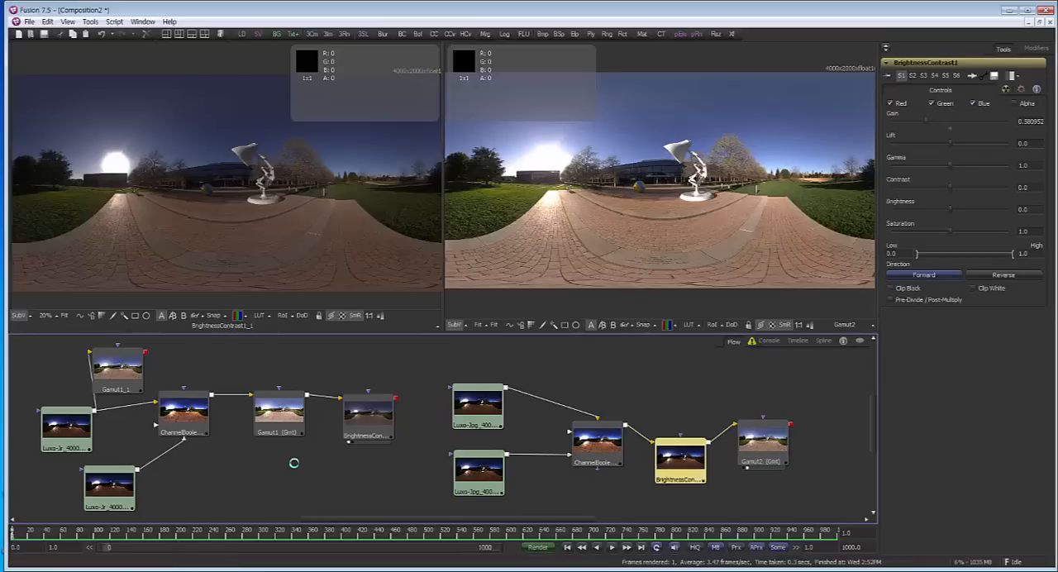
{"action": "left_click_drag", "start_coordinate": [626, 425], "coordinate": [736, 425]}
{"action": "left_click_drag", "start_coordinate": [680, 461], "coordinate": [780, 440]}
{"action": "left_click", "coordinate": [652, 460]}
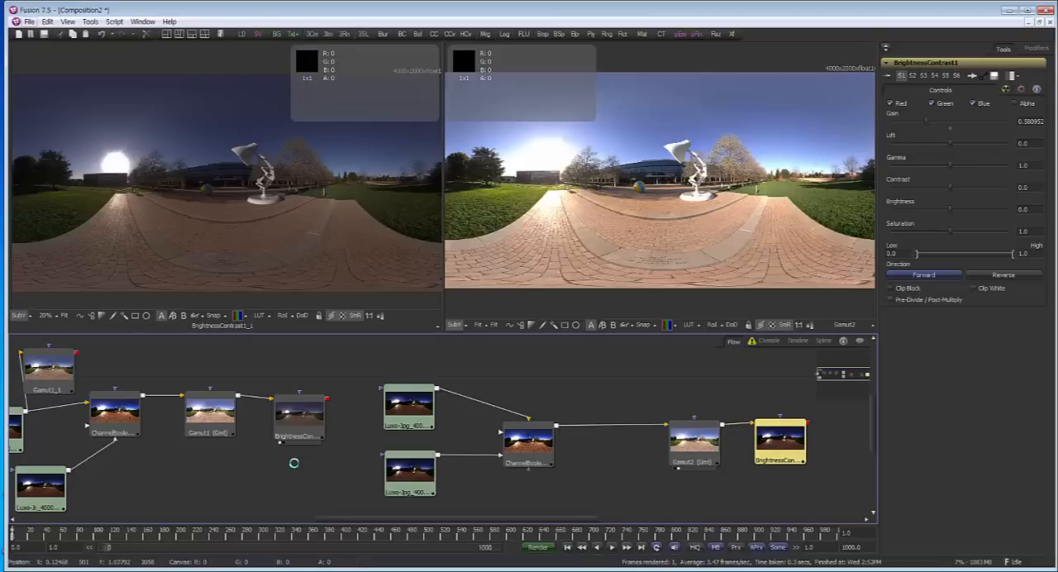
Open the composition render_element_basic.comp from the RE_Basic folder
{"action": "left_click", "coordinate": [29, 21]}
{"action": "left_click", "coordinate": [293, 463]}
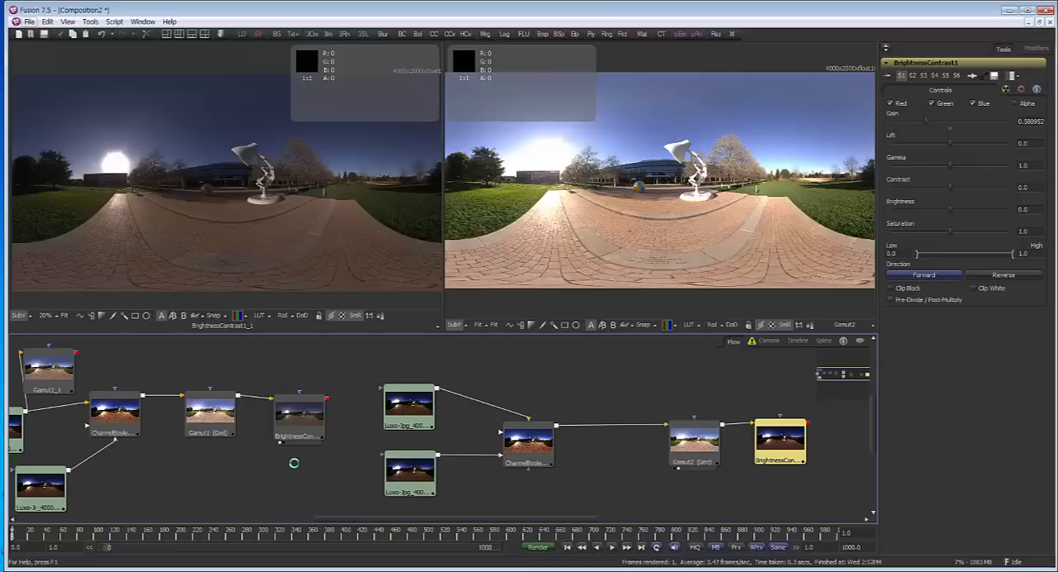
{"action": "key", "text": "alt+f"}
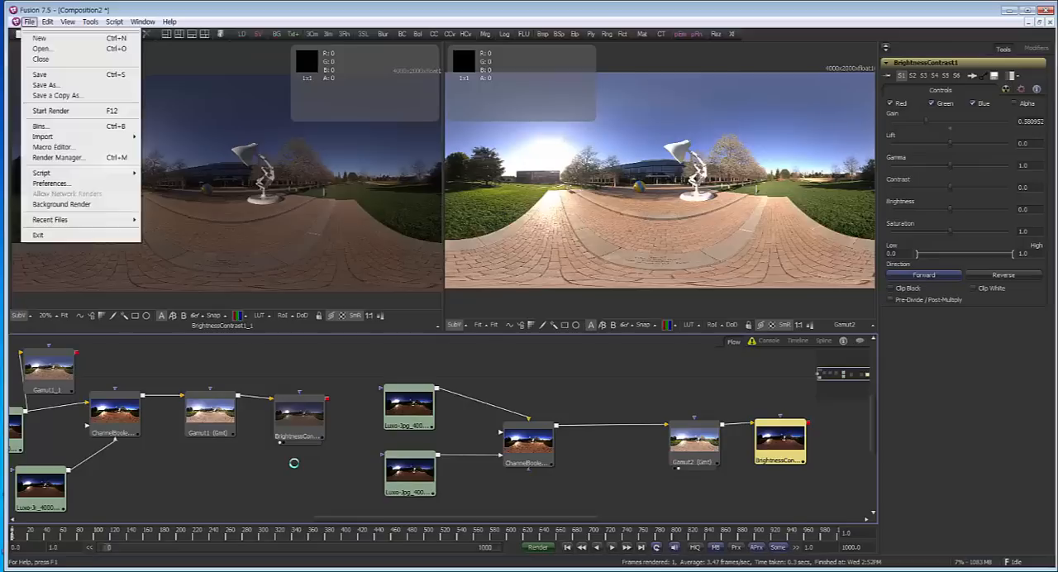
{"action": "key", "text": "Down"}
{"action": "key", "text": "Return"}
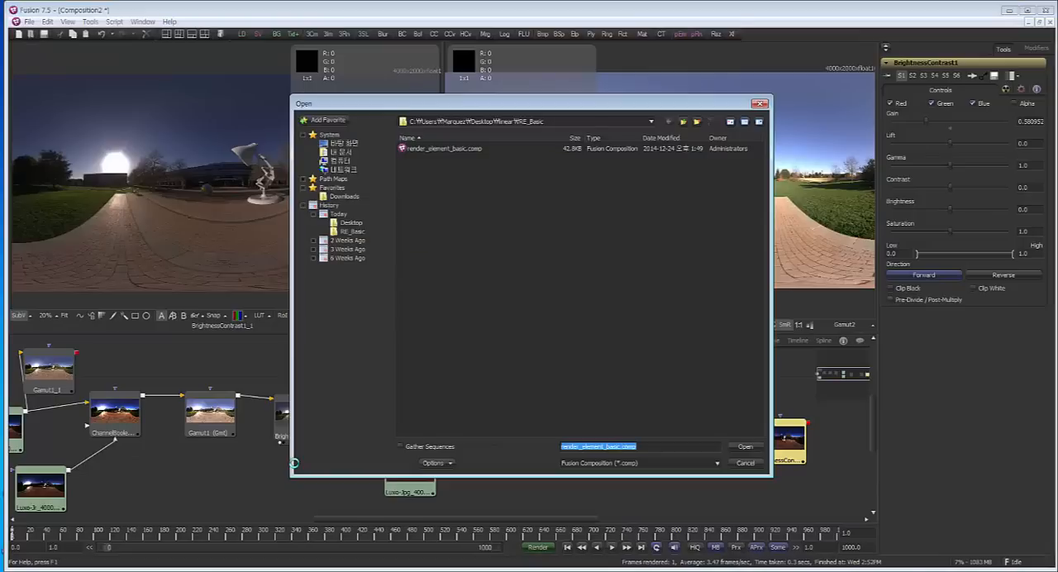
{"action": "left_click", "coordinate": [444, 148]}
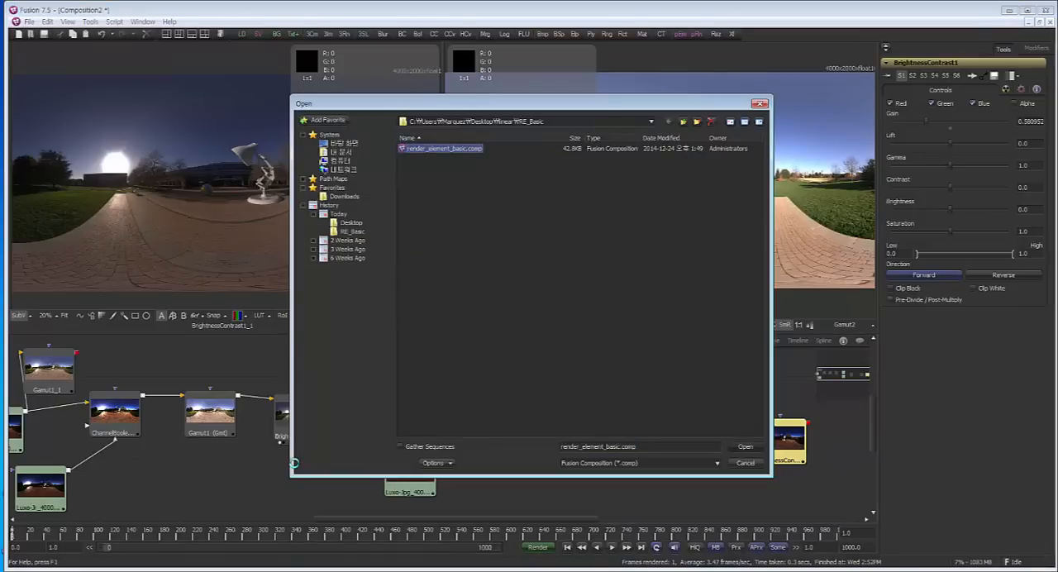
{"action": "key", "text": "Return"}
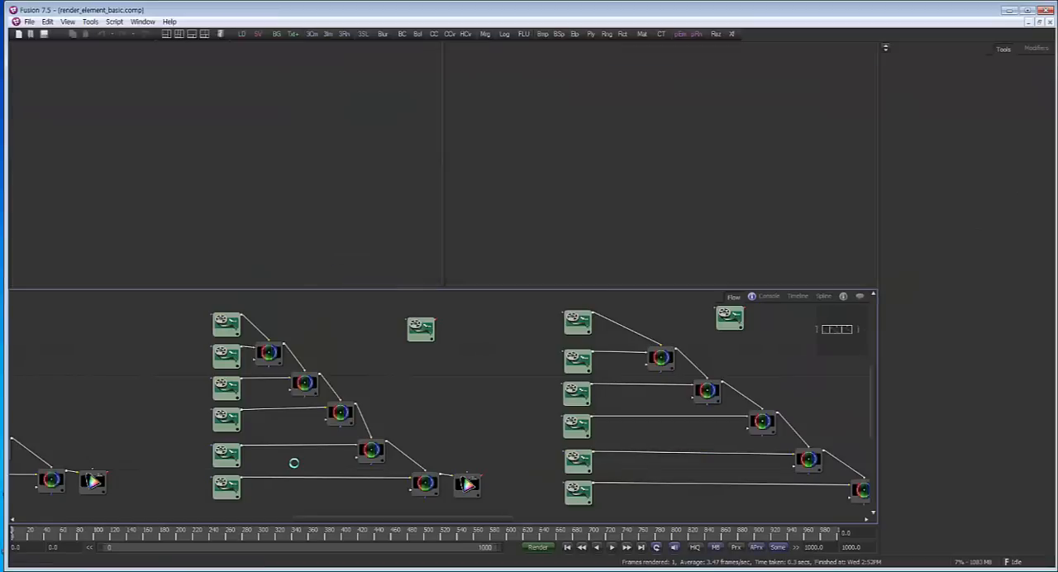
Show the standalone basic_linear loader in the first viewer and the standalone basic_gamma loader in the second
{"action": "left_click_drag", "start_coordinate": [293, 463], "coordinate": [208, 468]}
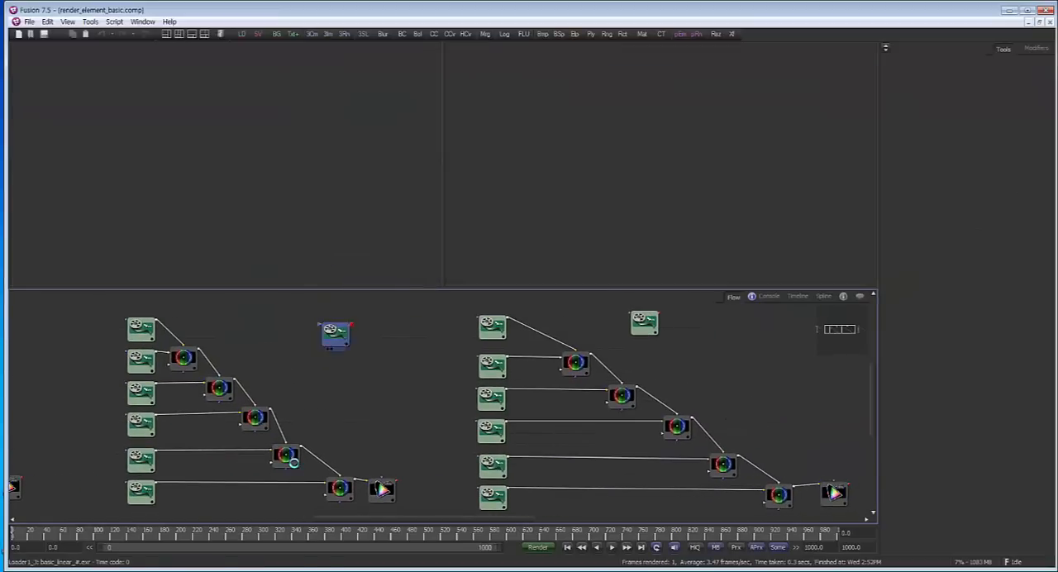
{"action": "left_click_drag", "start_coordinate": [335, 334], "coordinate": [306, 136]}
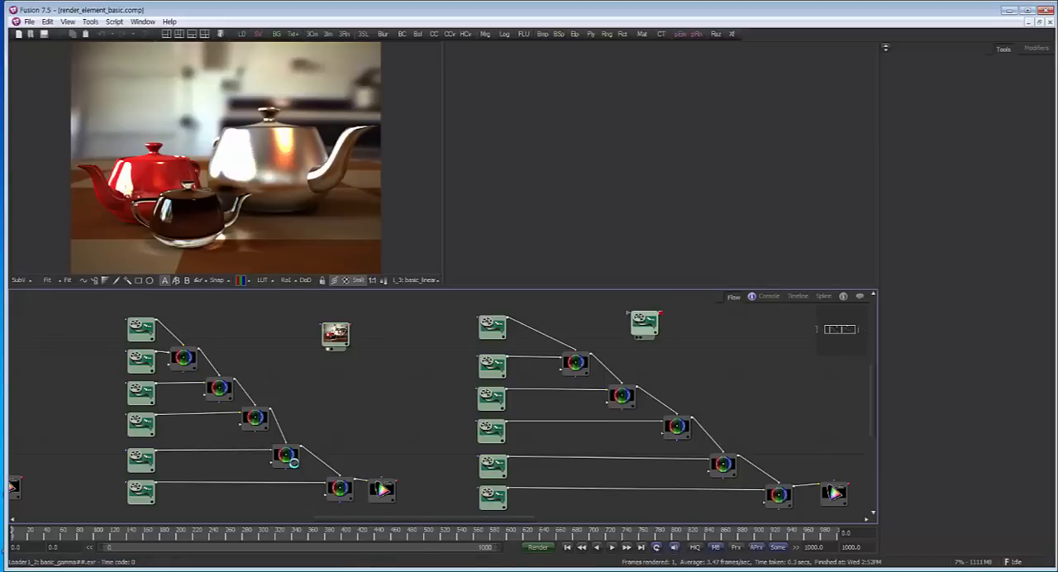
{"action": "left_click_drag", "start_coordinate": [645, 323], "coordinate": [653, 165]}
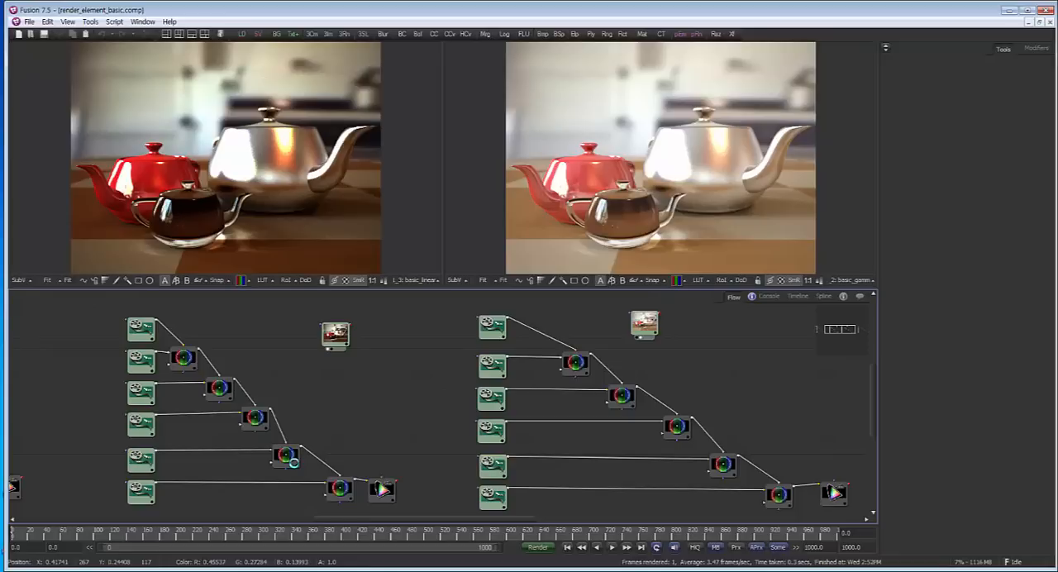
Examine the file path of the basic_linear loader and bring up the settings of the basic_gamma loader
{"action": "scroll", "coordinate": [649, 327], "scroll_direction": "up", "scroll_amount": 3}
{"action": "mouse_move", "coordinate": [645, 326]}
{"action": "left_mouse_down"}
{"action": "mouse_move", "coordinate": [637, 307]}
{"action": "mouse_move", "coordinate": [709, 389]}
{"action": "left_mouse_up"}
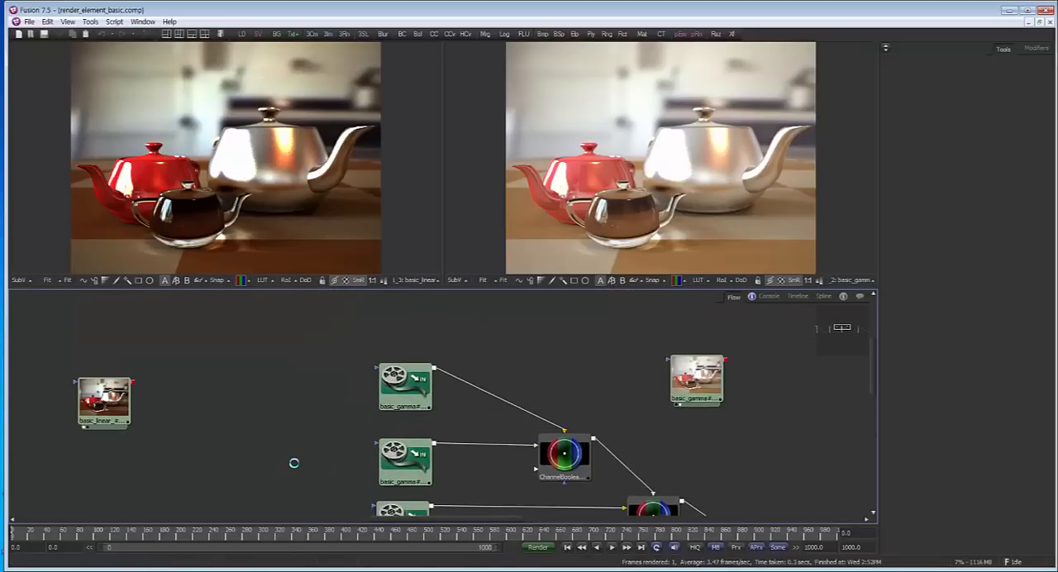
{"action": "scroll", "coordinate": [293, 463], "scroll_direction": "down", "scroll_amount": 1}
{"action": "left_click_drag", "start_coordinate": [135, 399], "coordinate": [152, 383]}
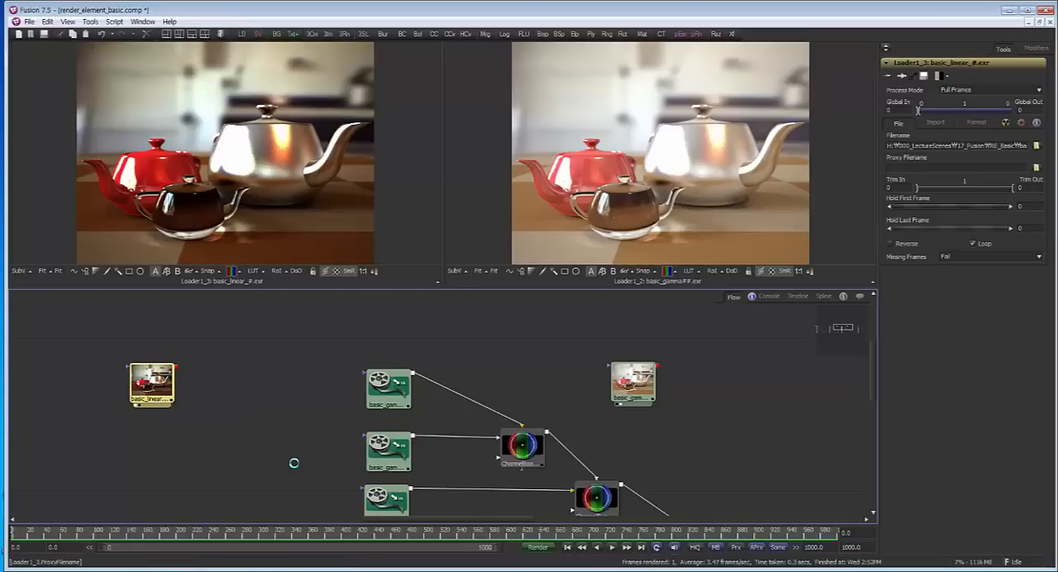
{"action": "left_click_drag", "start_coordinate": [967, 146], "coordinate": [1028, 145]}
{"action": "left_click", "coordinate": [1015, 146]}
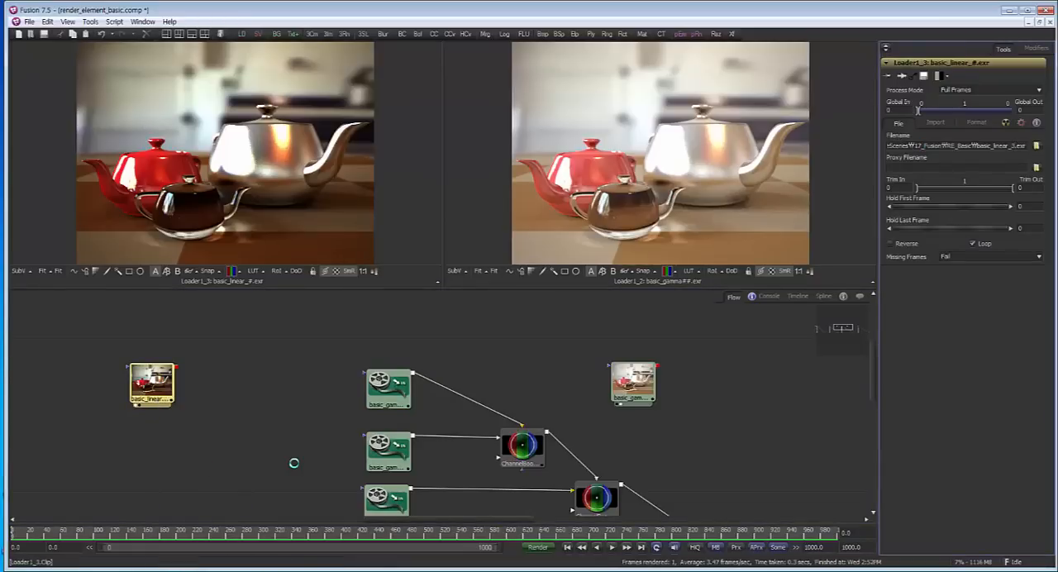
{"action": "left_click", "coordinate": [152, 383]}
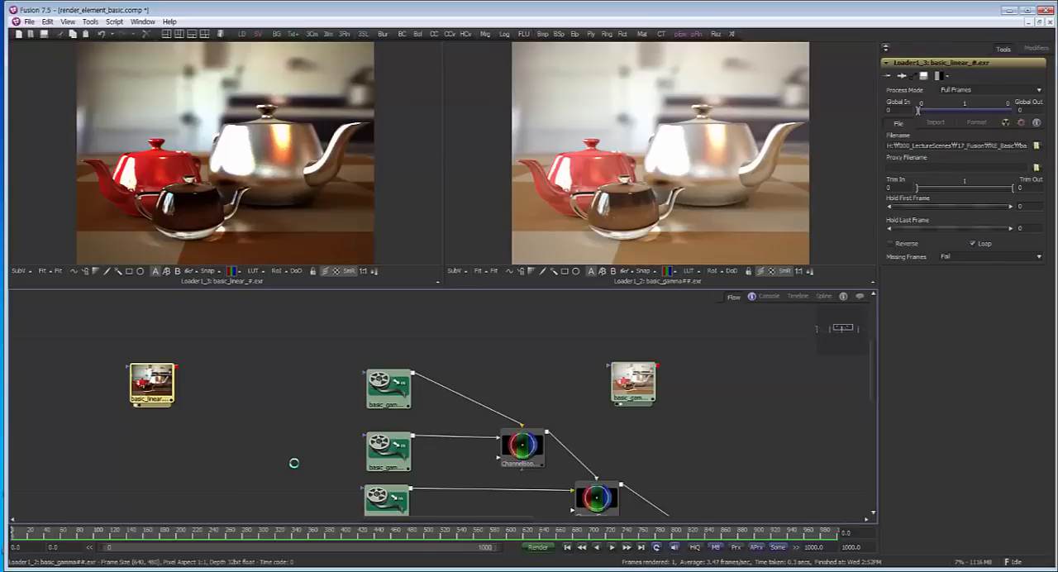
{"action": "left_click_drag", "start_coordinate": [633, 382], "coordinate": [654, 359]}
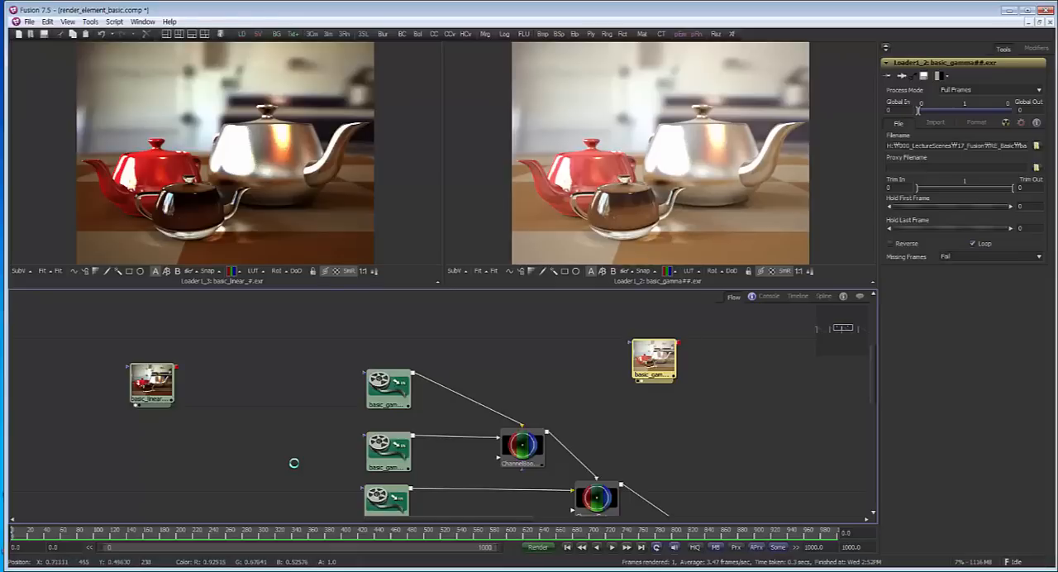
Show the linear branch's last ChannelBooleans node in the first viewer and move the standalone basic_linear loader closer to its branch
{"action": "scroll", "coordinate": [691, 385], "scroll_direction": "down", "scroll_amount": 1}
{"action": "left_click_drag", "start_coordinate": [691, 385], "coordinate": [840, 352]}
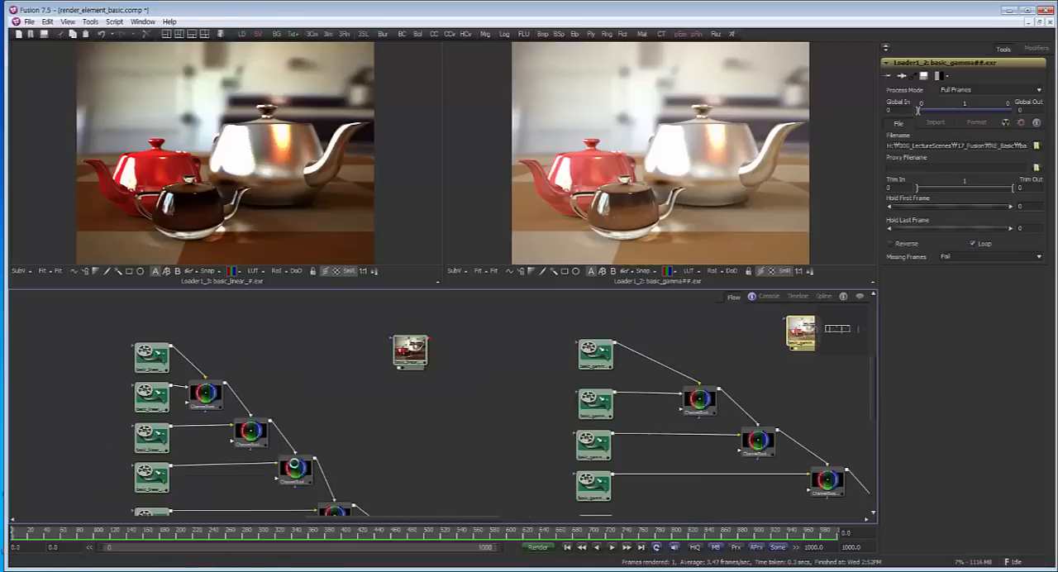
{"action": "left_click_drag", "start_coordinate": [294, 464], "coordinate": [231, 372]}
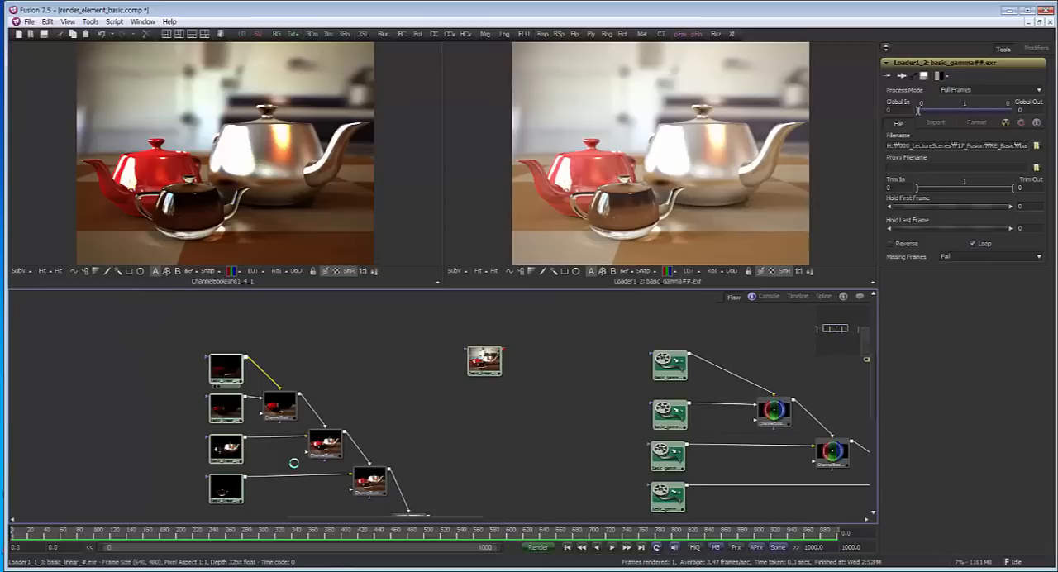
{"action": "left_click_drag", "start_coordinate": [263, 373], "coordinate": [167, 318]}
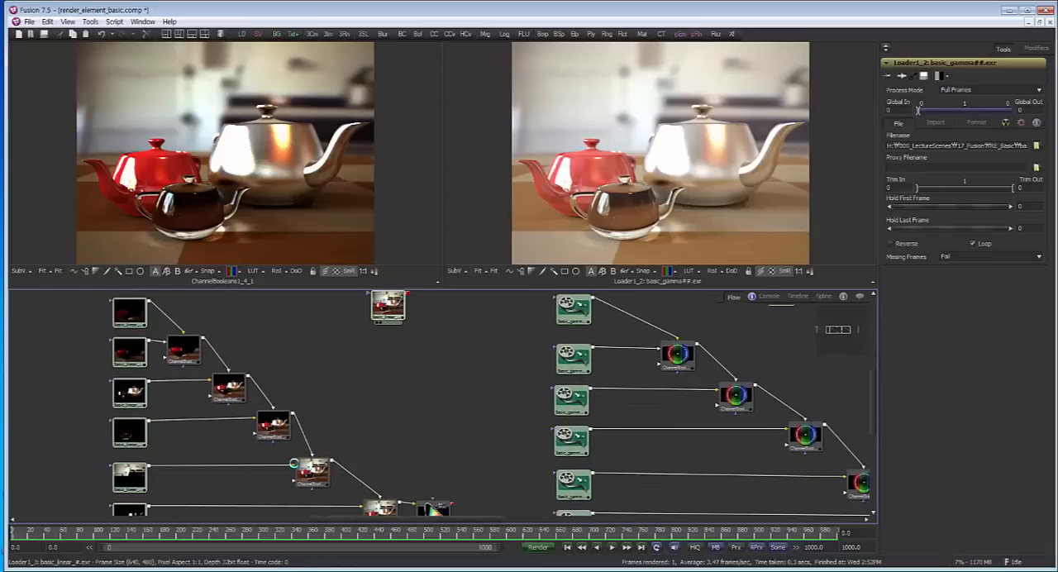
{"action": "left_click_drag", "start_coordinate": [388, 305], "coordinate": [369, 343]}
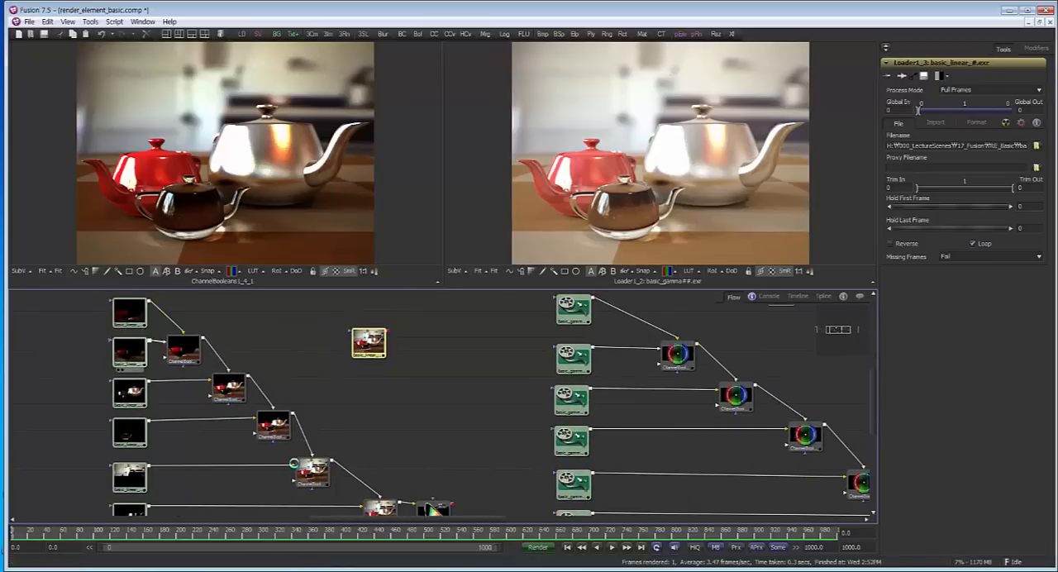
Open the settings of the Gamut node ending the linear branch and display its result in the first viewer
{"action": "left_click_drag", "start_coordinate": [293, 463], "coordinate": [254, 465]}
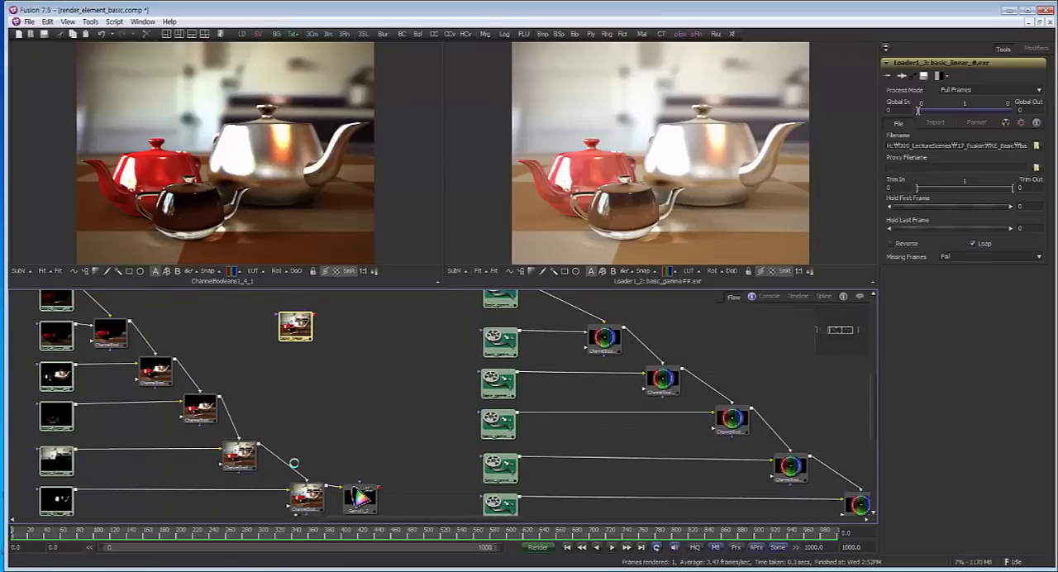
{"action": "left_click", "coordinate": [360, 497]}
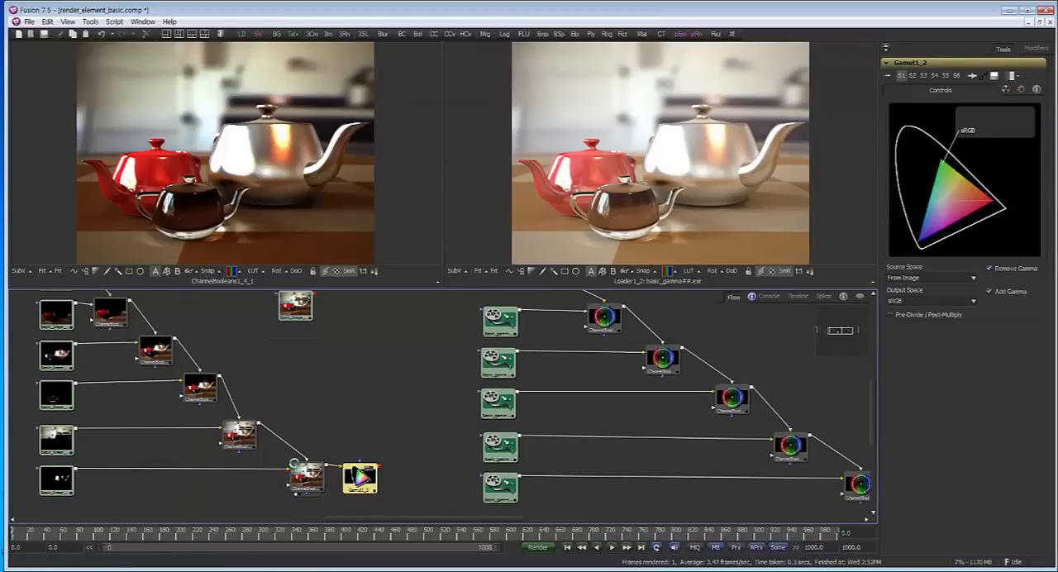
{"action": "key", "text": "1"}
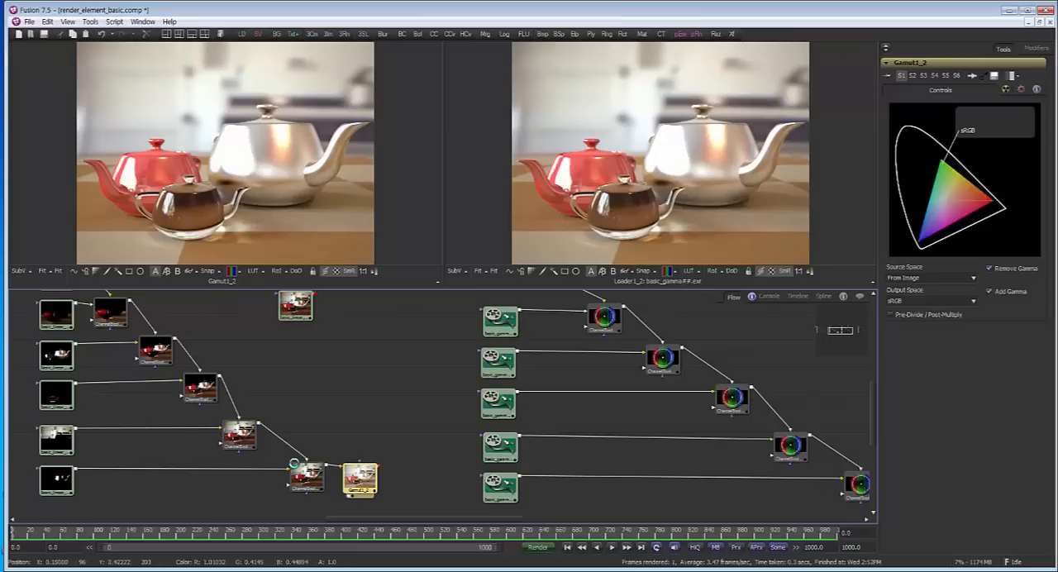
Shift the standalone basic_gamma loader slightly down and show the middle gamma branch's last ChannelBooleans node in the second viewer
{"action": "left_click_drag", "start_coordinate": [496, 347], "coordinate": [410, 425]}
{"action": "left_click_drag", "start_coordinate": [624, 326], "coordinate": [617, 347]}
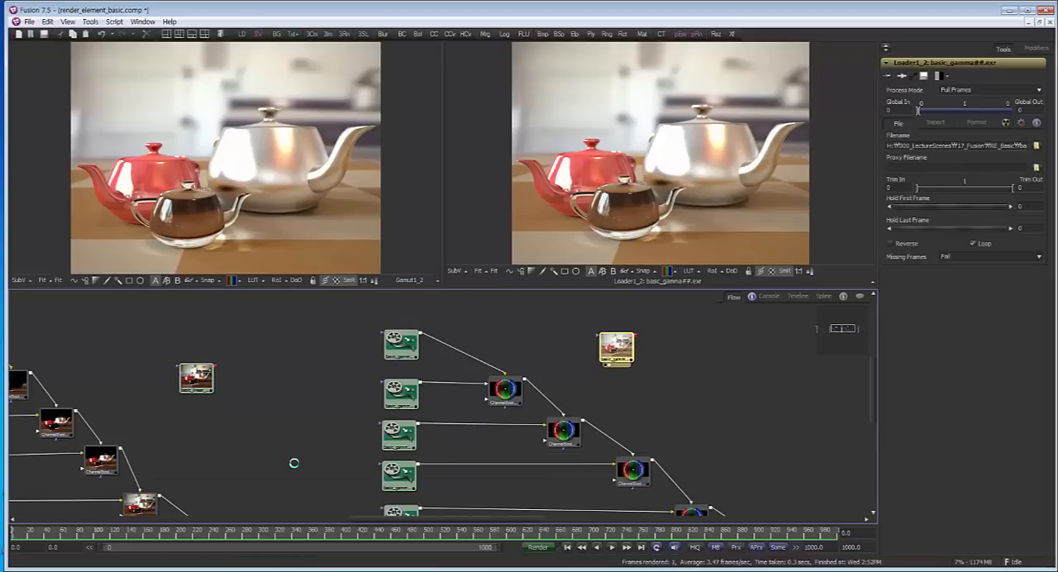
{"action": "left_click_drag", "start_coordinate": [596, 392], "coordinate": [489, 355]}
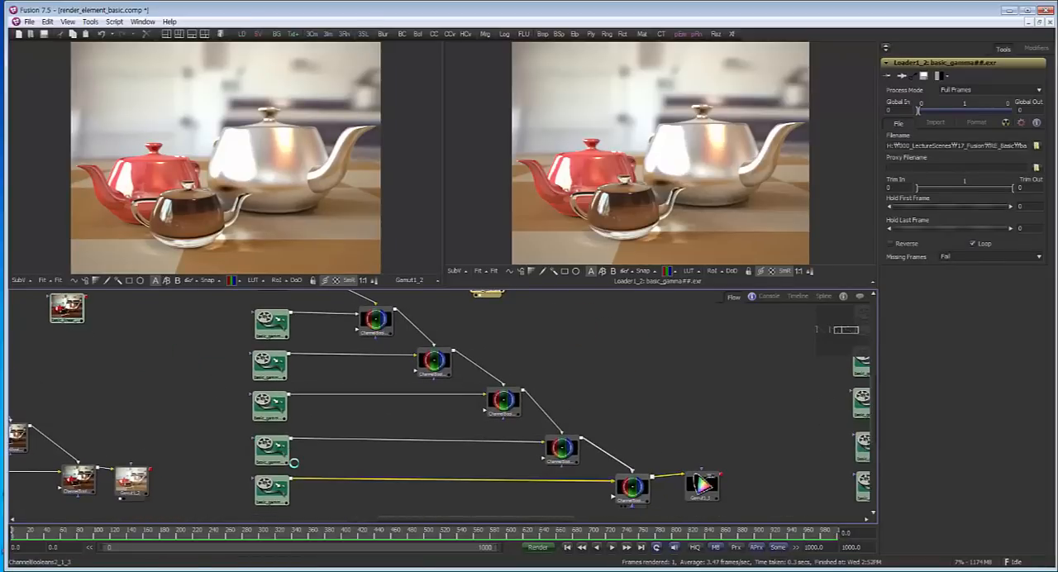
{"action": "left_click_drag", "start_coordinate": [633, 488], "coordinate": [653, 207]}
{"action": "left_click_drag", "start_coordinate": [529, 414], "coordinate": [626, 432]}
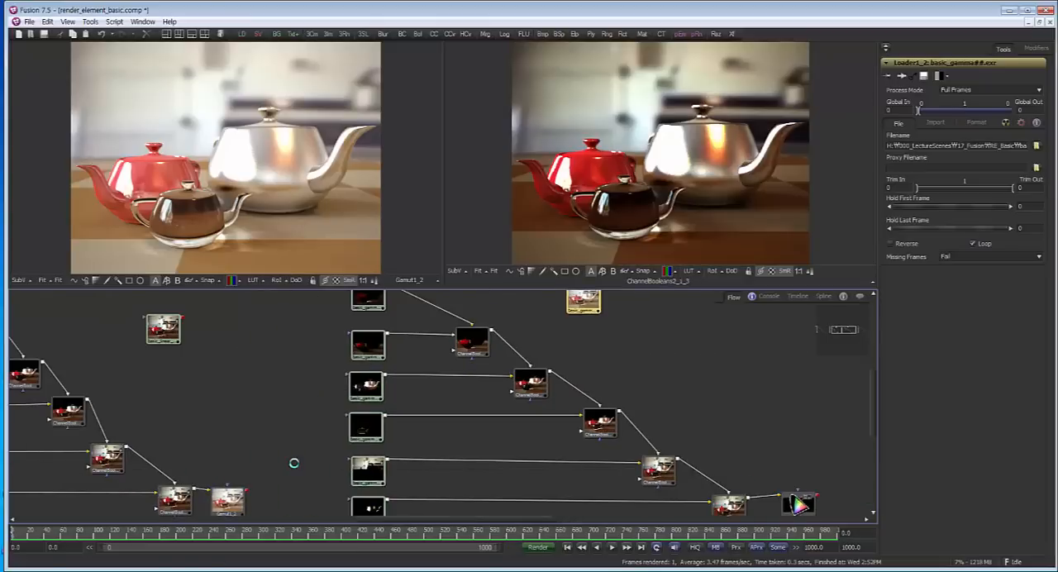
Move the standalone basic_gamma loader toward the rightmost gamma branch and show that branch's last ChannelBooleans node in the second viewer
{"action": "left_click_drag", "start_coordinate": [401, 345], "coordinate": [712, 442]}
{"action": "left_click_drag", "start_coordinate": [758, 473], "coordinate": [383, 366]}
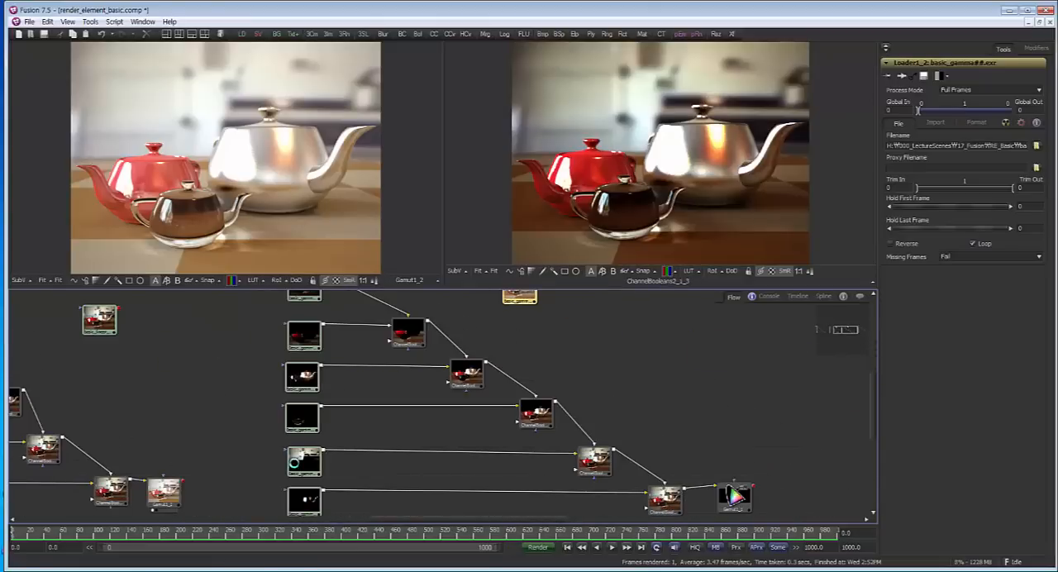
{"action": "left_click_drag", "start_coordinate": [596, 465], "coordinate": [525, 486]}
{"action": "left_click_drag", "start_coordinate": [628, 430], "coordinate": [453, 420]}
{"action": "left_click_drag", "start_coordinate": [821, 390], "coordinate": [604, 413]}
{"action": "left_click_drag", "start_coordinate": [57, 330], "coordinate": [144, 331]}
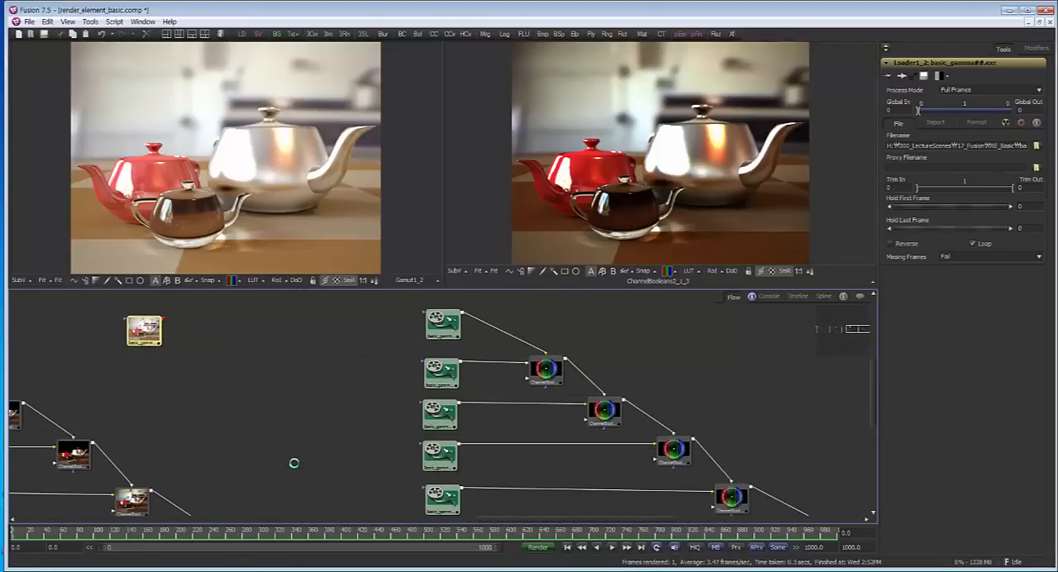
{"action": "left_click_drag", "start_coordinate": [579, 381], "coordinate": [315, 341]}
{"action": "left_click_drag", "start_coordinate": [554, 499], "coordinate": [754, 165]}
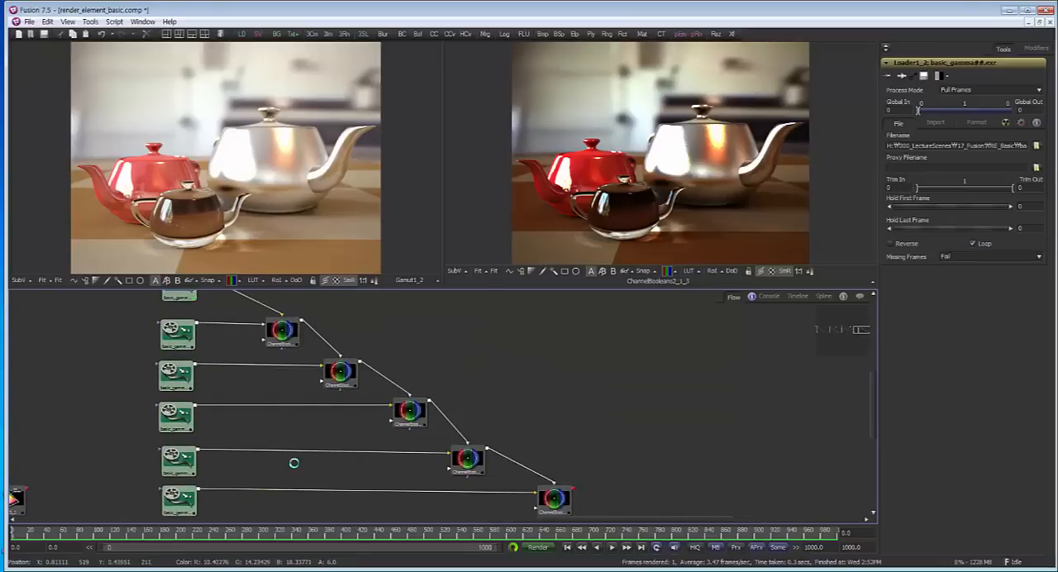
Place the standalone basic_gamma loader to the right of the first loader in the rightmost gamma branch
{"action": "left_click_drag", "start_coordinate": [413, 389], "coordinate": [681, 461]}
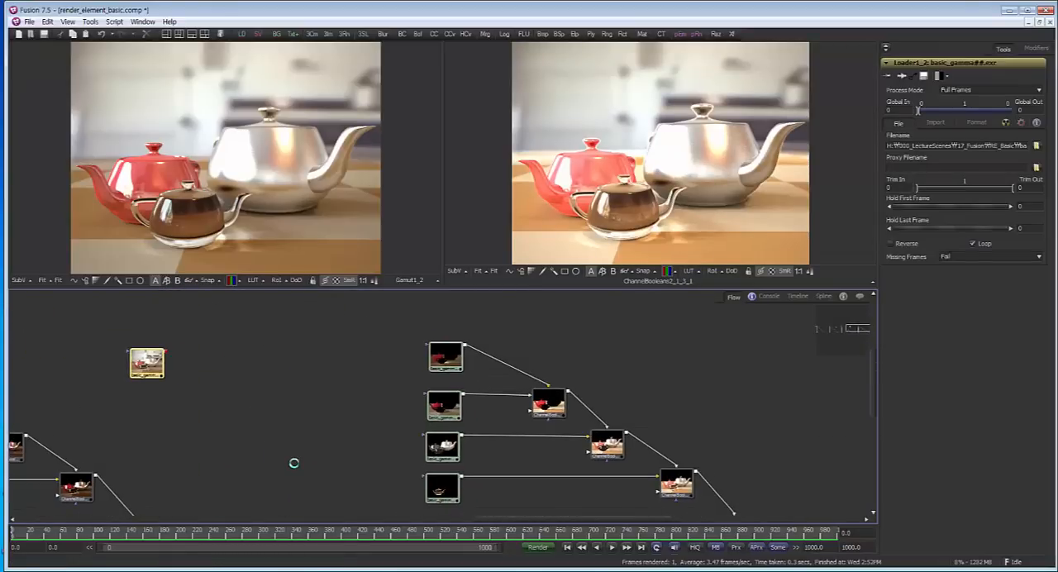
{"action": "left_click_drag", "start_coordinate": [147, 364], "coordinate": [661, 182]}
{"action": "left_click_drag", "start_coordinate": [661, 397], "coordinate": [466, 342]}
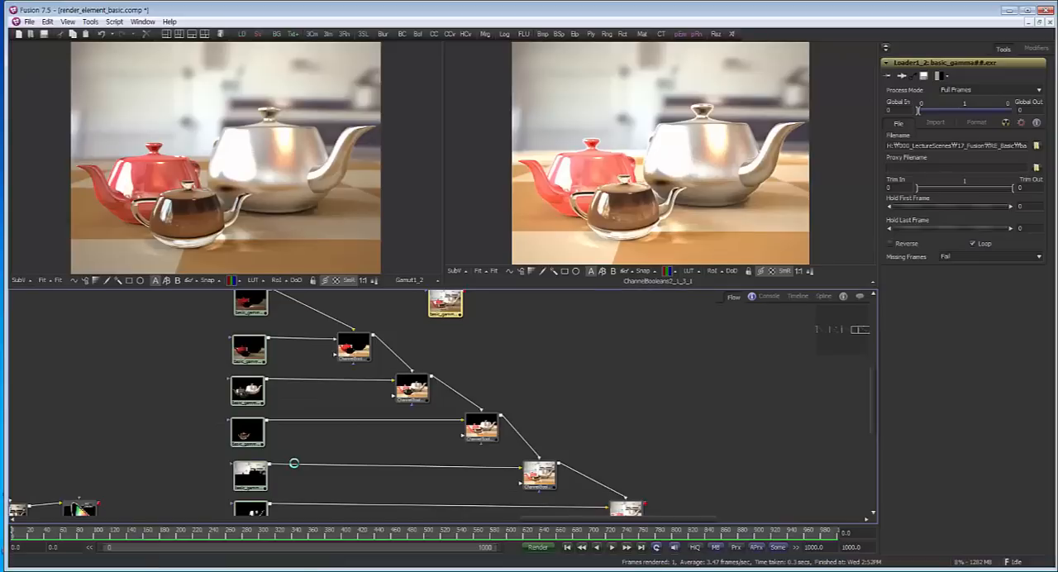
Compare the first pass loader of the rightmost gamma branch in the second viewer with the linear branch's first loader in the first viewer
{"action": "scroll", "coordinate": [293, 463], "scroll_direction": "up", "scroll_amount": 4}
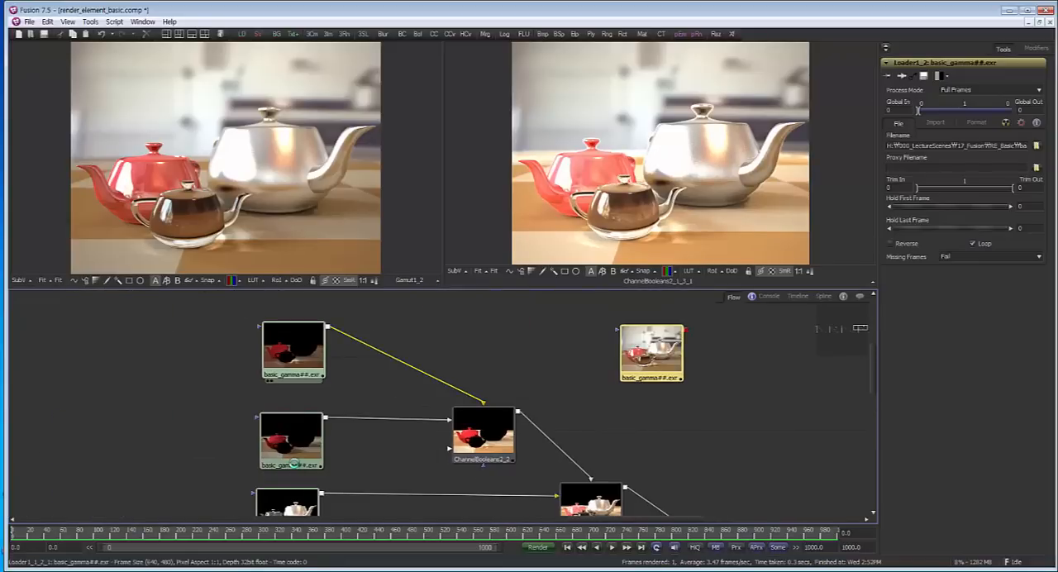
{"action": "left_click", "coordinate": [293, 353]}
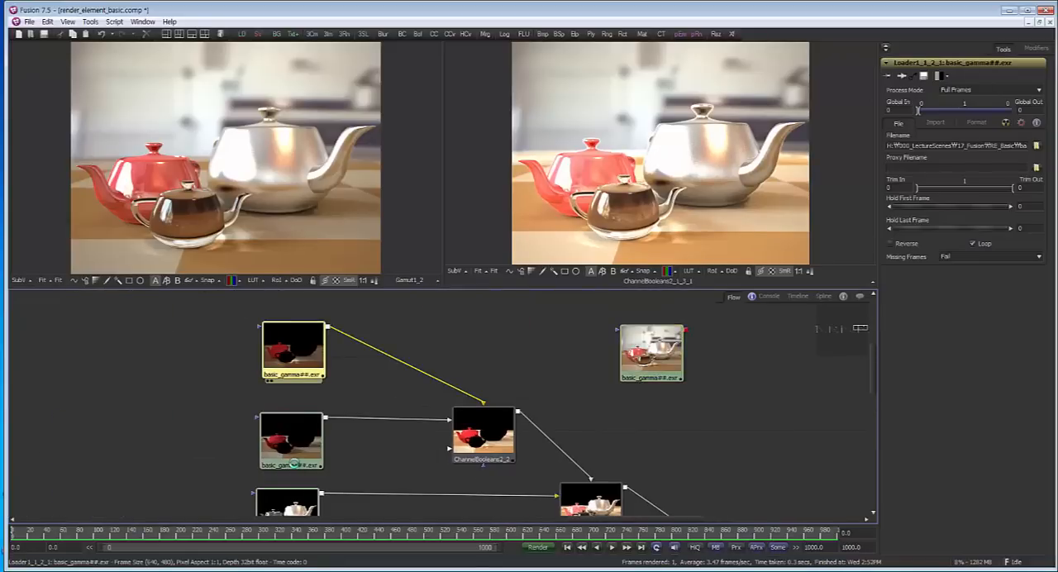
{"action": "key", "text": "2"}
{"action": "mouse_move", "coordinate": [267, 374]}
{"action": "left_mouse_down"}
{"action": "mouse_move", "coordinate": [554, 434]}
{"action": "mouse_move", "coordinate": [652, 415]}
{"action": "left_mouse_up"}
{"action": "scroll", "coordinate": [554, 435], "scroll_direction": "down", "scroll_amount": 5}
{"action": "left_click_drag", "start_coordinate": [166, 410], "coordinate": [199, 205]}
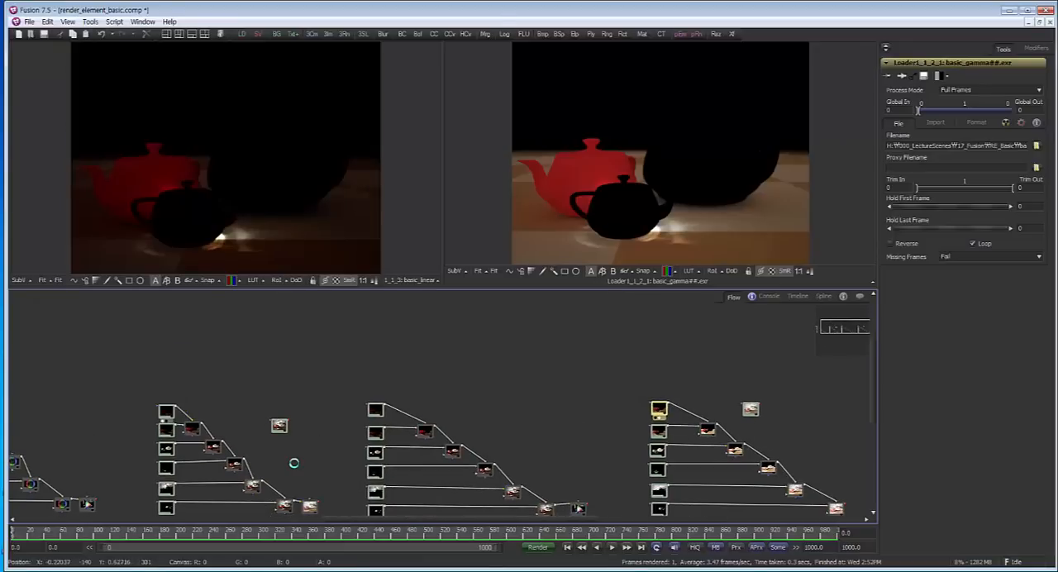
Survey the node layouts of the linear branch and the two gamma branches in the flow
{"action": "left_click_drag", "start_coordinate": [294, 463], "coordinate": [191, 463]}
{"action": "scroll", "coordinate": [293, 463], "scroll_direction": "up", "scroll_amount": 5}
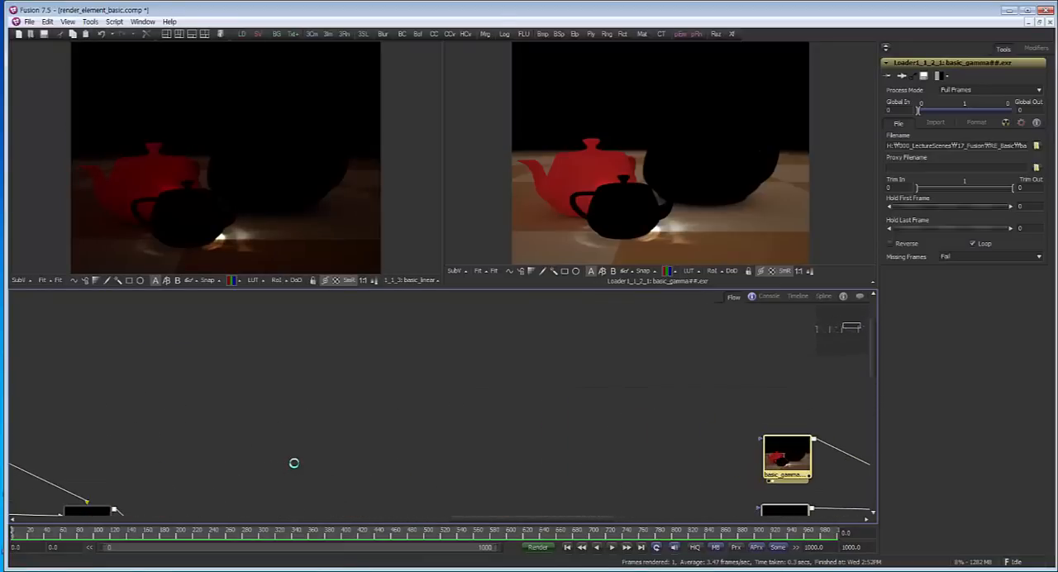
{"action": "scroll", "coordinate": [294, 463], "scroll_direction": "down", "scroll_amount": 3}
{"action": "mouse_move", "coordinate": [294, 463]}
{"action": "left_mouse_down"}
{"action": "mouse_move", "coordinate": [372, 494]}
{"action": "mouse_move", "coordinate": [374, 428]}
{"action": "left_mouse_up"}
{"action": "scroll", "coordinate": [294, 463], "scroll_direction": "down", "scroll_amount": 3}
{"action": "left_click_drag", "start_coordinate": [293, 463], "coordinate": [254, 457]}
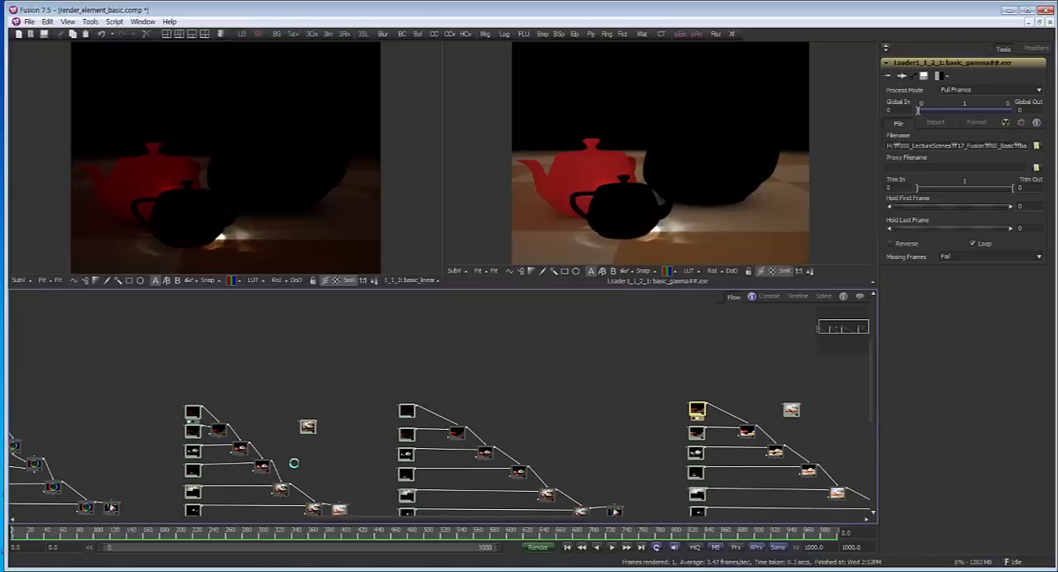
{"action": "left_click_drag", "start_coordinate": [293, 463], "coordinate": [309, 396]}
{"action": "scroll", "coordinate": [293, 463], "scroll_direction": "up", "scroll_amount": 4}
{"action": "left_click_drag", "start_coordinate": [294, 463], "coordinate": [519, 438]}
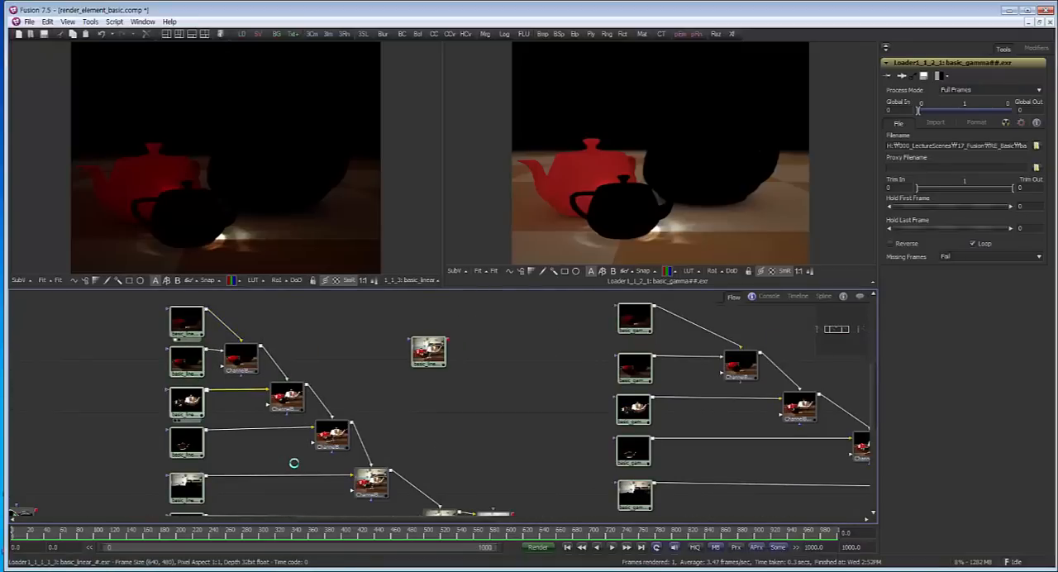
View the linear branch's passes, last ChannelBooleans node and Gamut result in the first viewer, and bring up the Gamut settings
{"action": "left_click_drag", "start_coordinate": [186, 402], "coordinate": [242, 144]}
{"action": "left_click_drag", "start_coordinate": [242, 358], "coordinate": [242, 157]}
{"action": "left_click_drag", "start_coordinate": [293, 463], "coordinate": [269, 181]}
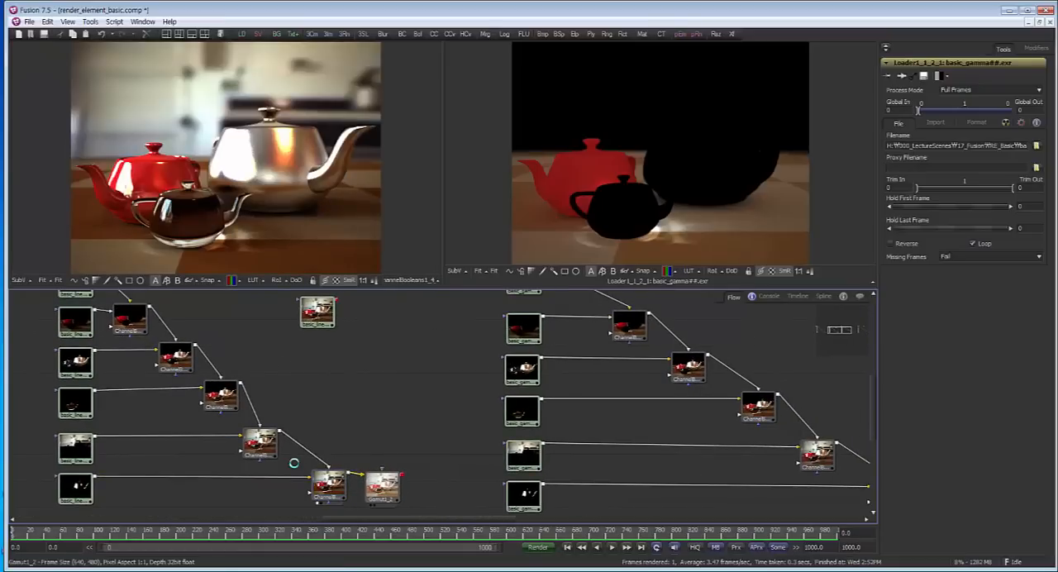
{"action": "left_click_drag", "start_coordinate": [382, 486], "coordinate": [264, 182]}
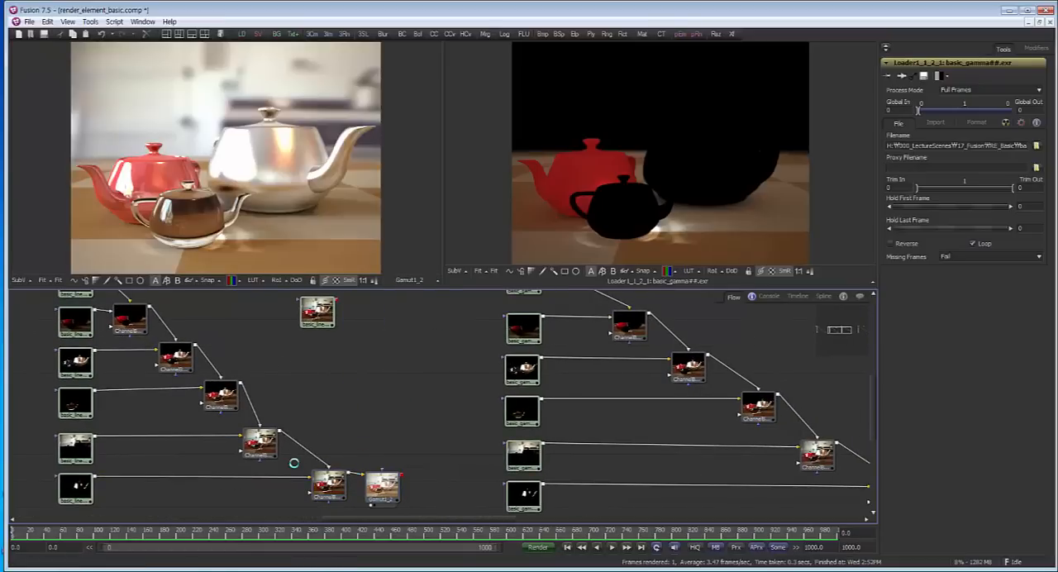
{"action": "left_click_drag", "start_coordinate": [382, 486], "coordinate": [387, 484]}
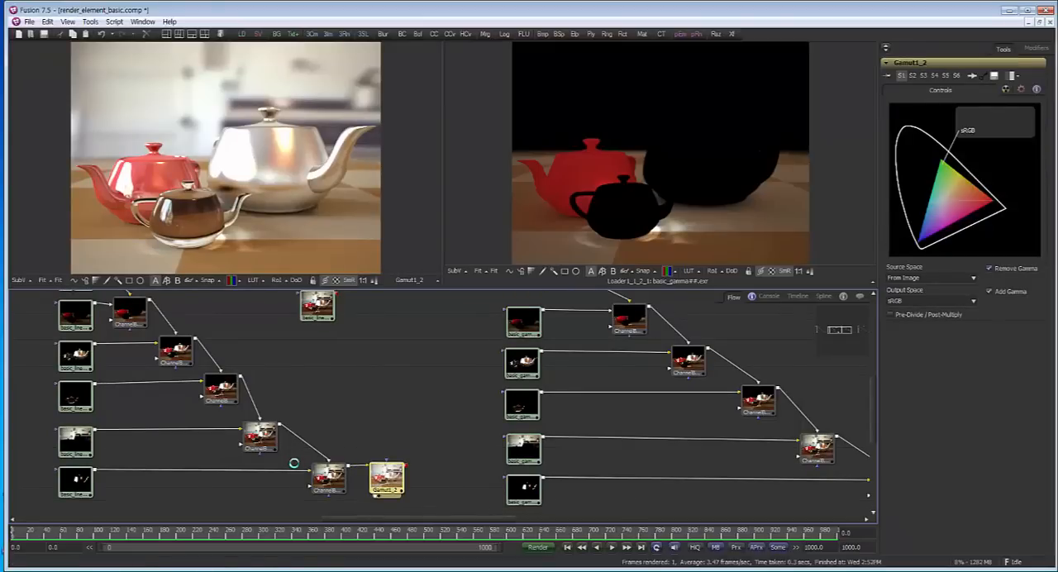
Inspect the first two pass loaders of the middle gamma branch in the second viewer
{"action": "mouse_move", "coordinate": [666, 363]}
{"action": "left_mouse_down"}
{"action": "mouse_move", "coordinate": [547, 430]}
{"action": "mouse_move", "coordinate": [555, 392]}
{"action": "left_mouse_up"}
{"action": "scroll", "coordinate": [547, 429], "scroll_direction": "down", "scroll_amount": 1}
{"action": "scroll", "coordinate": [370, 349], "scroll_direction": "up", "scroll_amount": 3}
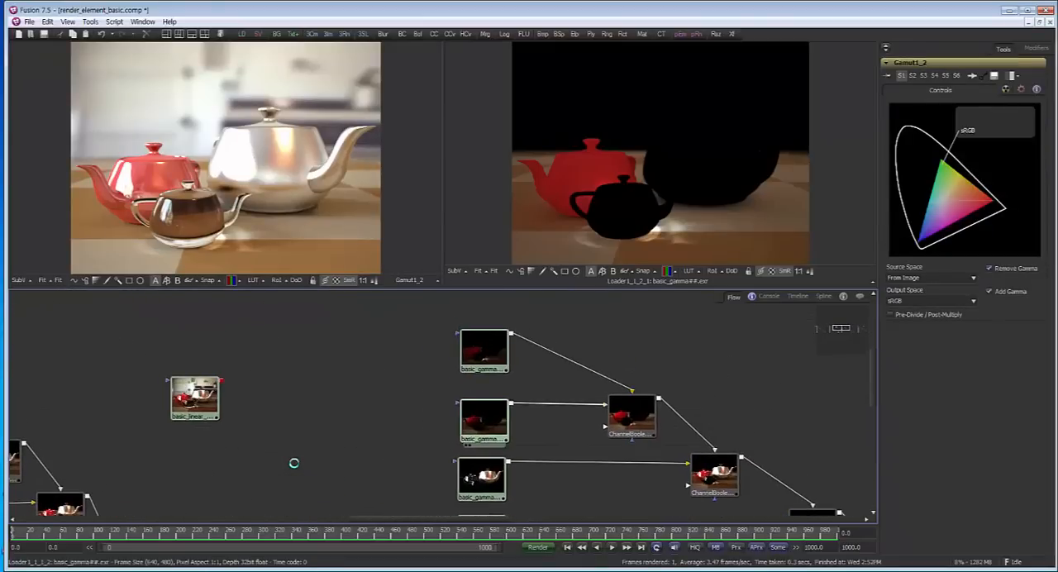
{"action": "left_click_drag", "start_coordinate": [483, 351], "coordinate": [616, 211]}
{"action": "left_click_drag", "start_coordinate": [484, 420], "coordinate": [624, 215]}
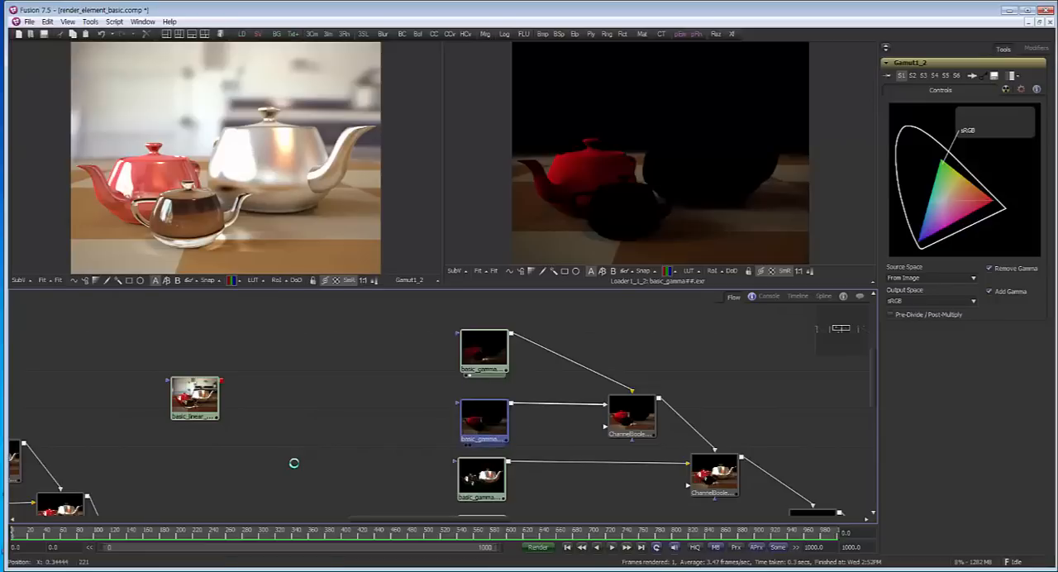
View the standalone basic_gamma loader and the rightmost gamma branch's first pass loader in the second viewer
{"action": "scroll", "coordinate": [587, 430], "scroll_direction": "down", "scroll_amount": 1}
{"action": "left_click_drag", "start_coordinate": [587, 430], "coordinate": [500, 457]}
{"action": "scroll", "coordinate": [559, 443], "scroll_direction": "down", "scroll_amount": 3}
{"action": "mouse_move", "coordinate": [852, 463]}
{"action": "left_mouse_down"}
{"action": "mouse_move", "coordinate": [618, 438]}
{"action": "mouse_move", "coordinate": [405, 454]}
{"action": "left_mouse_up"}
{"action": "scroll", "coordinate": [405, 455], "scroll_direction": "up", "scroll_amount": 2}
{"action": "scroll", "coordinate": [434, 375], "scroll_direction": "up", "scroll_amount": 4}
{"action": "left_click_drag", "start_coordinate": [434, 375], "coordinate": [326, 349]}
{"action": "left_click_drag", "start_coordinate": [682, 395], "coordinate": [649, 219]}
{"action": "left_click_drag", "start_coordinate": [258, 389], "coordinate": [649, 165]}
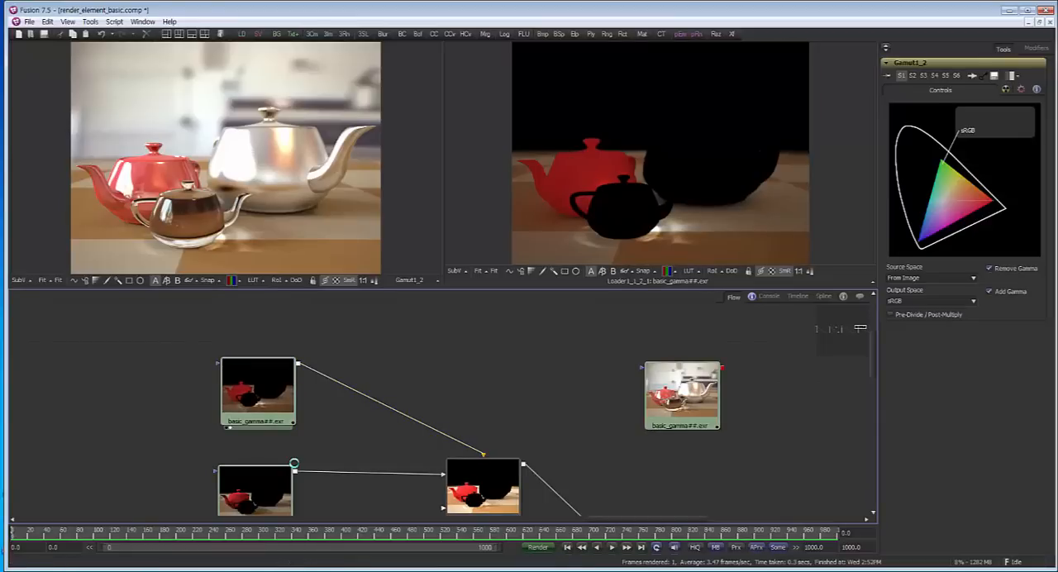
Show the rightmost gamma branch's last ChannelBooleans node in the second viewer and inspect the red teapot's edges up close
{"action": "left_click_drag", "start_coordinate": [294, 463], "coordinate": [266, 437]}
{"action": "scroll", "coordinate": [295, 463], "scroll_direction": "down", "scroll_amount": 5}
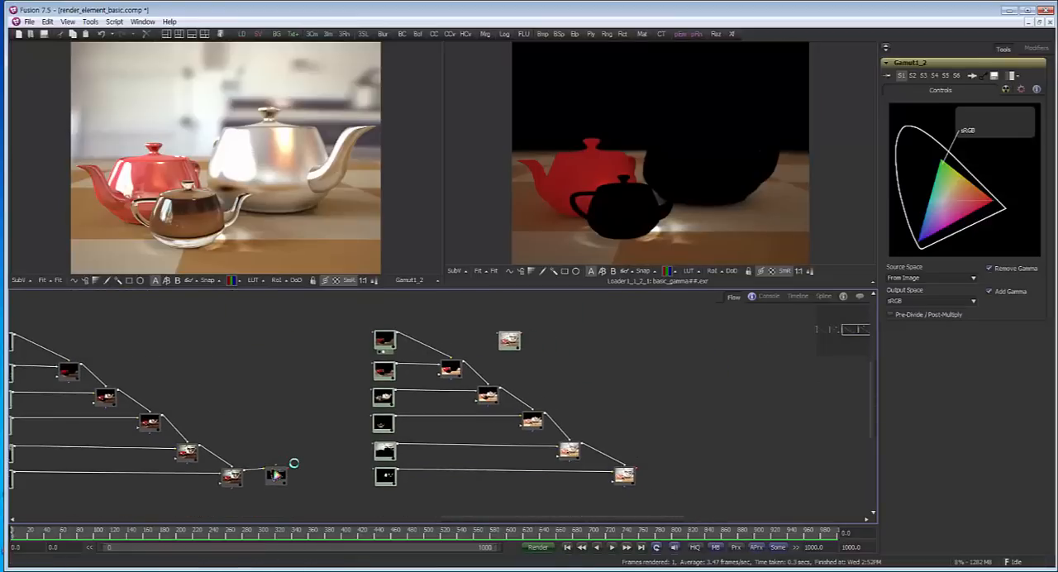
{"action": "left_click", "coordinate": [625, 488]}
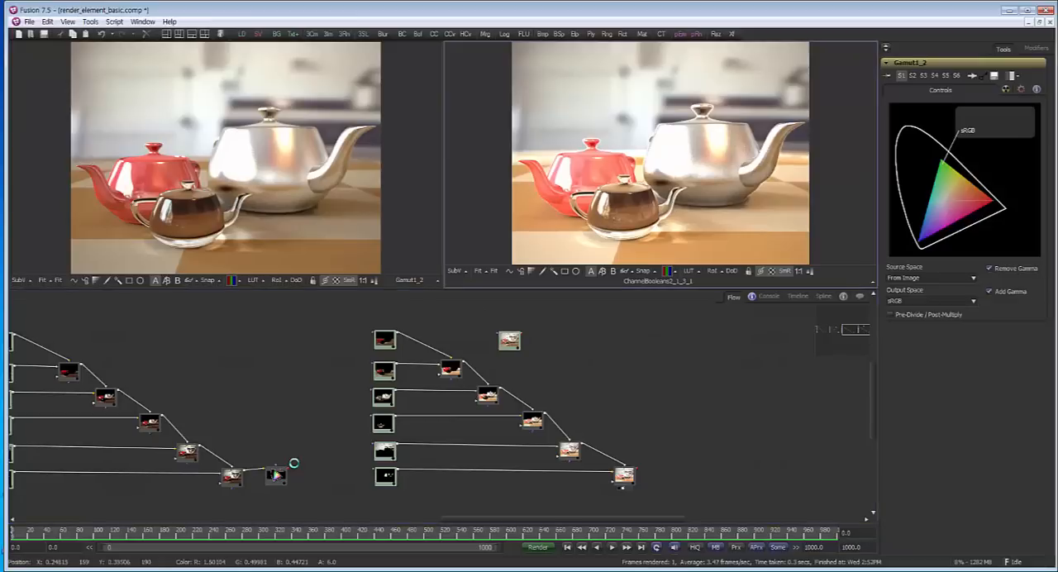
{"action": "scroll", "coordinate": [582, 165], "scroll_direction": "up", "scroll_amount": 5}
{"action": "scroll", "coordinate": [578, 164], "scroll_direction": "up", "scroll_amount": 1}
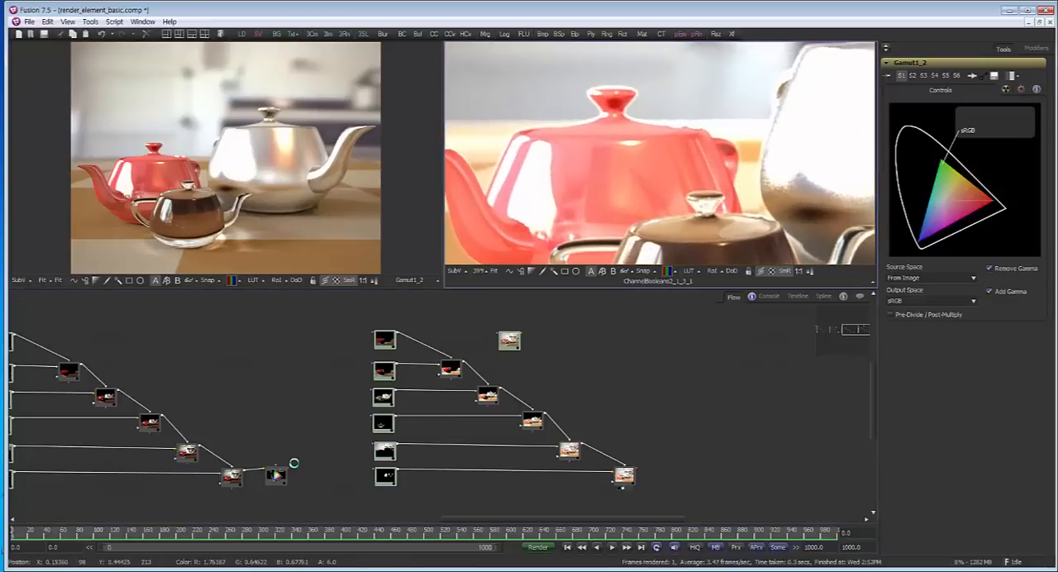
{"action": "scroll", "coordinate": [579, 165], "scroll_direction": "down", "scroll_amount": 8}
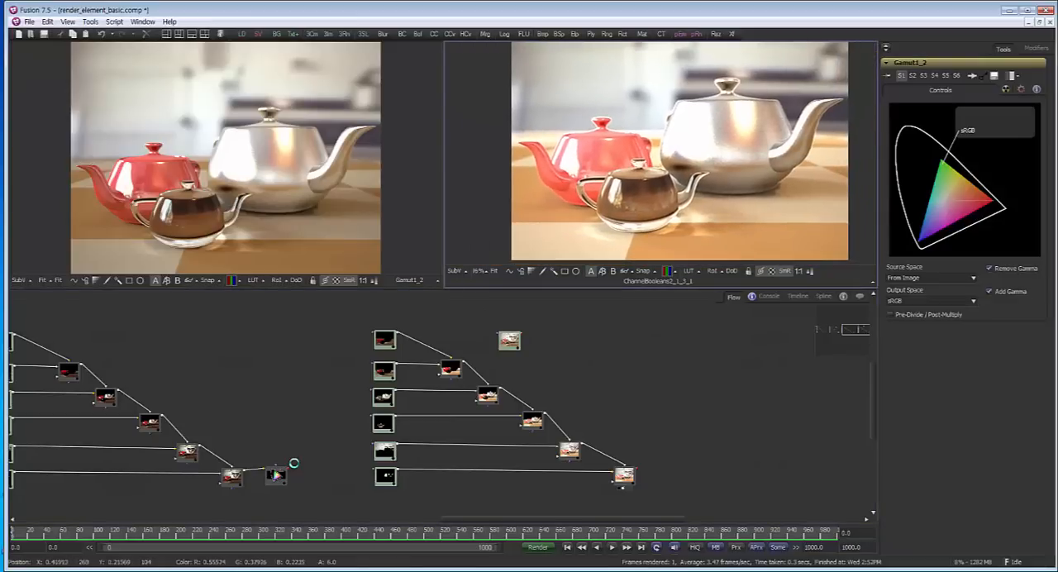
Alternate the second viewer between the rightmost branch's first pass, its final ChannelBooleans result and the standalone basic_gamma render for comparison
{"action": "left_click", "coordinate": [383, 352]}
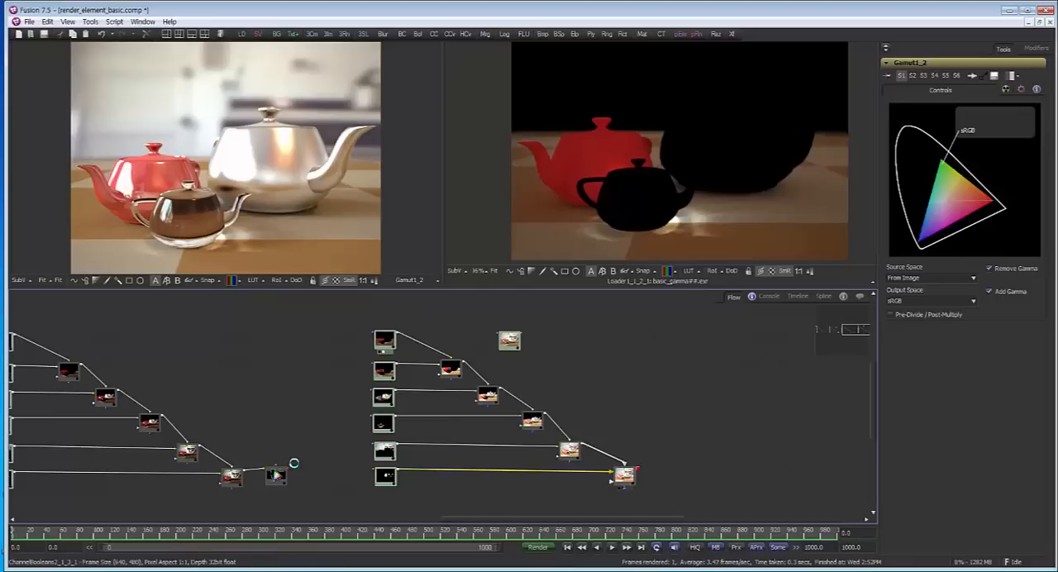
{"action": "left_click", "coordinate": [623, 487]}
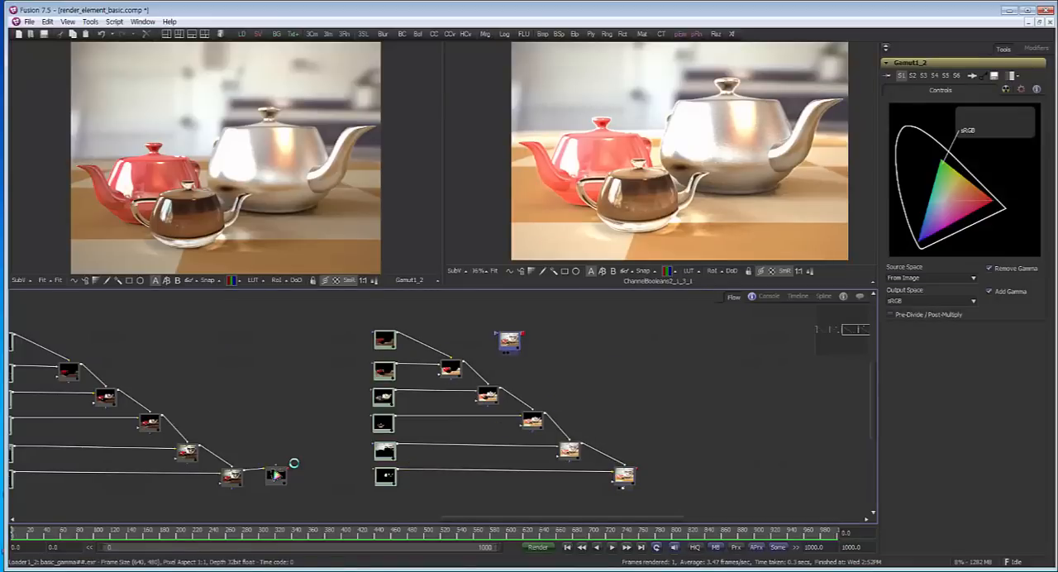
{"action": "left_click", "coordinate": [508, 353]}
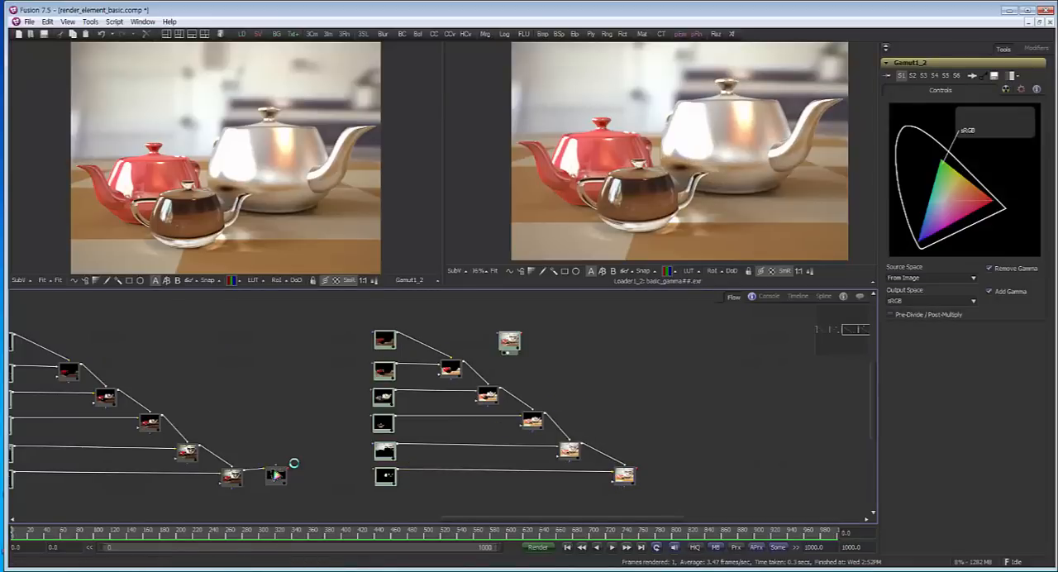
{"action": "scroll", "coordinate": [500, 334], "scroll_direction": "up", "scroll_amount": 2}
{"action": "mouse_move", "coordinate": [500, 334]}
{"action": "left_mouse_down"}
{"action": "mouse_move", "coordinate": [631, 322]}
{"action": "mouse_move", "coordinate": [594, 326]}
{"action": "mouse_move", "coordinate": [456, 298]}
{"action": "left_mouse_up"}
{"action": "left_click_drag", "start_coordinate": [635, 504], "coordinate": [716, 219]}
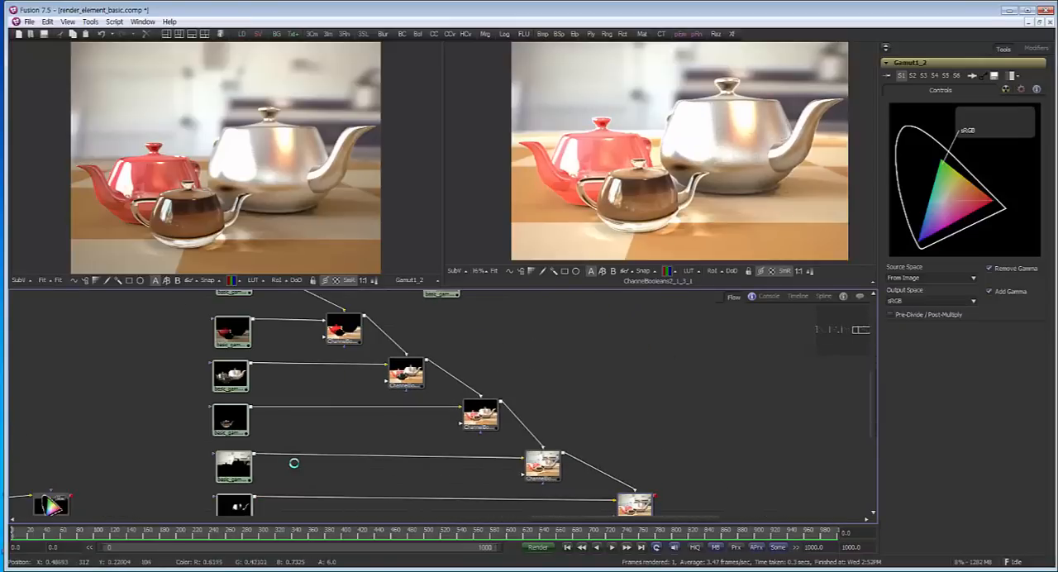
Show the standalone basic_linear render from the linear branch in the first viewer
{"action": "left_click_drag", "start_coordinate": [294, 397], "coordinate": [703, 442]}
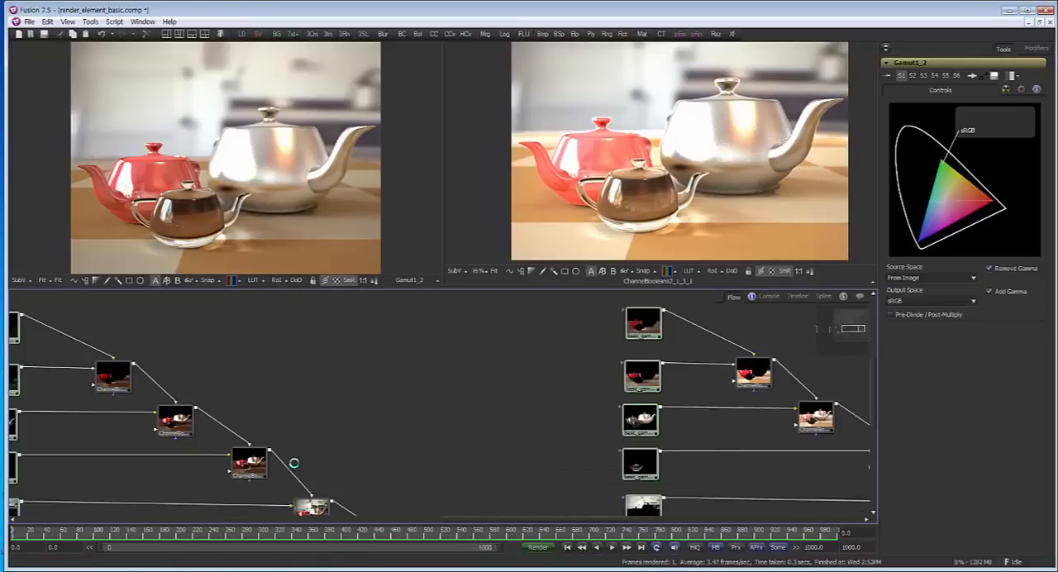
{"action": "scroll", "coordinate": [467, 377], "scroll_direction": "down", "scroll_amount": 5}
{"action": "left_click_drag", "start_coordinate": [294, 397], "coordinate": [513, 407]}
{"action": "scroll", "coordinate": [294, 364], "scroll_direction": "up", "scroll_amount": 6}
{"action": "left_click_drag", "start_coordinate": [496, 463], "coordinate": [199, 378]}
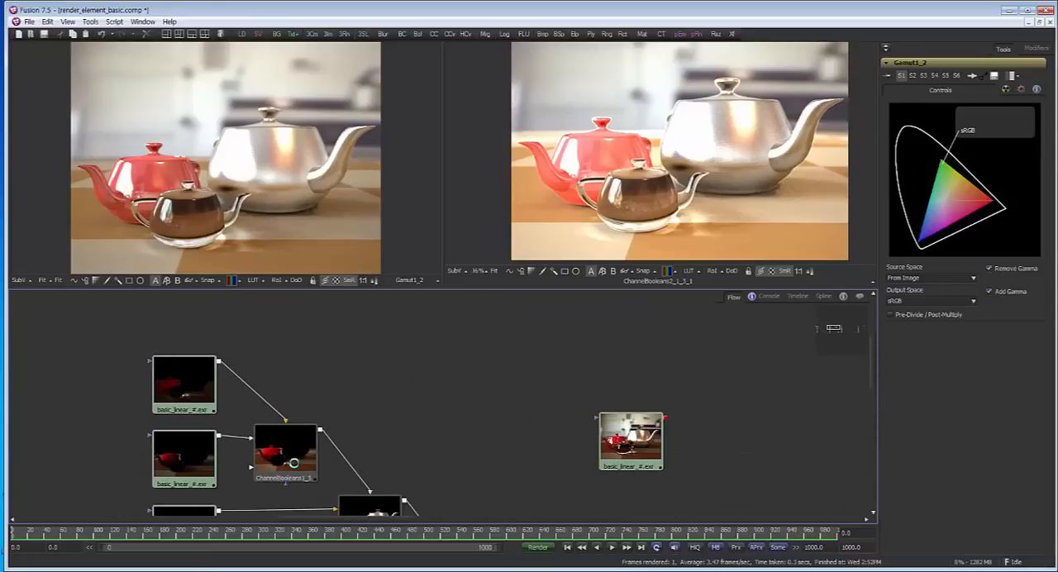
{"action": "key", "text": "1"}
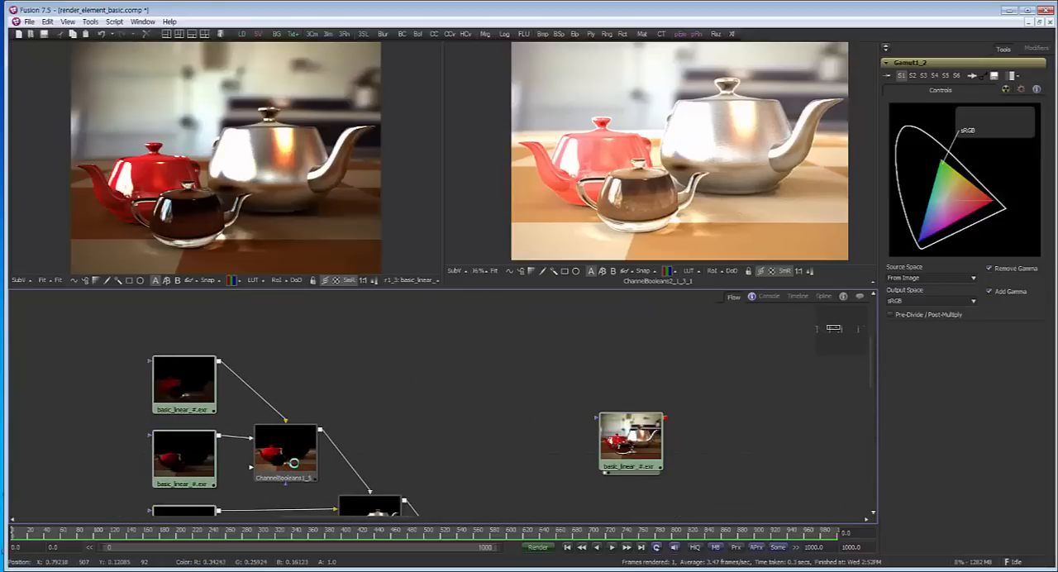
Show the linear branch's final Gamut1_2 node in the first viewer
{"action": "scroll", "coordinate": [293, 463], "scroll_direction": "down", "scroll_amount": 1}
{"action": "left_click_drag", "start_coordinate": [293, 463], "coordinate": [156, 317]}
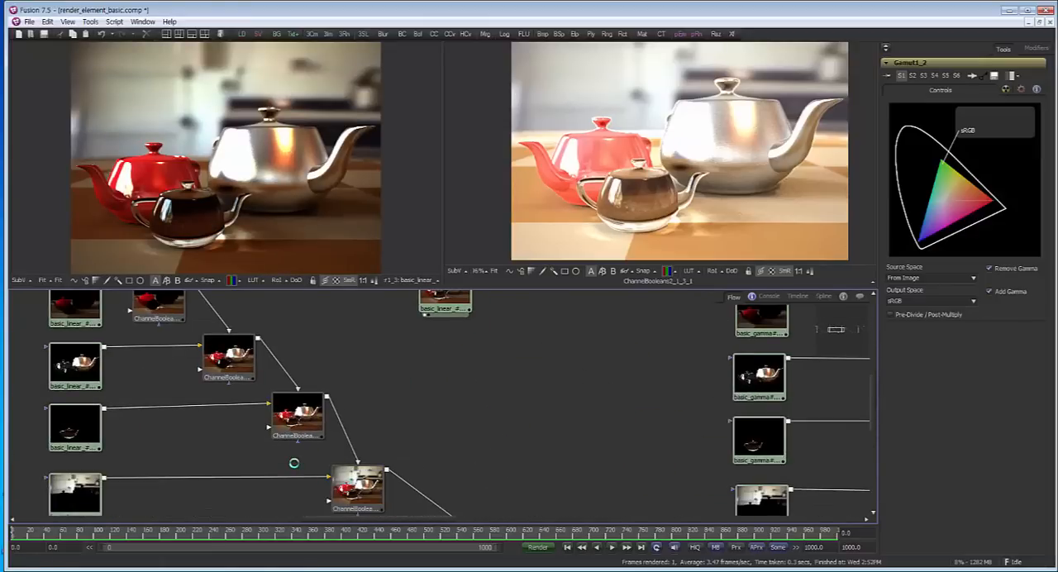
{"action": "scroll", "coordinate": [294, 463], "scroll_direction": "down", "scroll_amount": 5}
{"action": "left_click_drag", "start_coordinate": [293, 463], "coordinate": [242, 446]}
{"action": "key", "text": "1"}
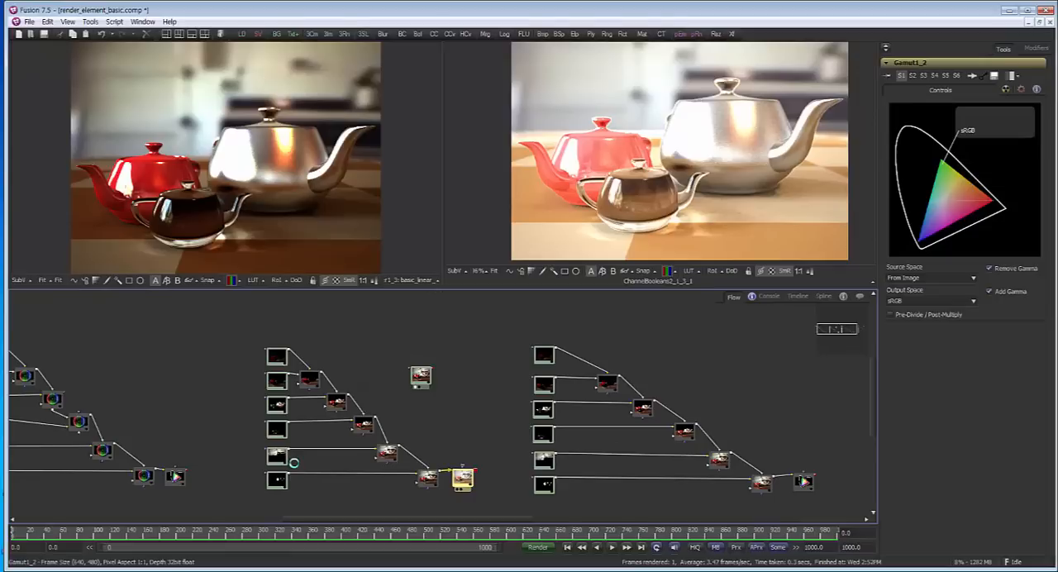
View the standalone basic_gamma render and the rightmost gamma branch's final ChannelBooleans result in the second viewer for comparison
{"action": "mouse_move", "coordinate": [294, 463]}
{"action": "left_mouse_down"}
{"action": "mouse_move", "coordinate": [36, 468]}
{"action": "mouse_move", "coordinate": [103, 454]}
{"action": "left_mouse_up"}
{"action": "left_click_drag", "start_coordinate": [576, 351], "coordinate": [689, 166]}
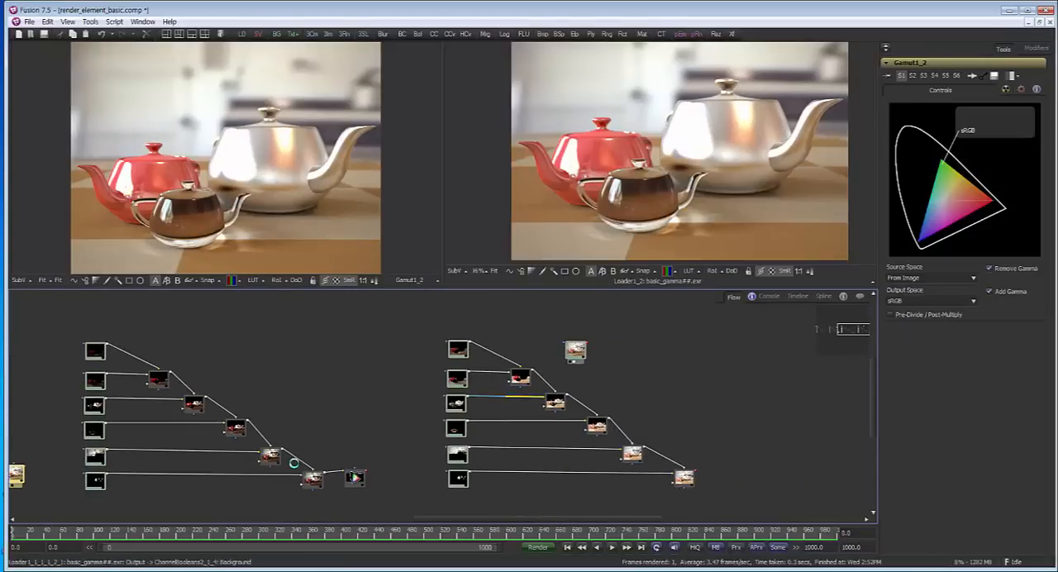
{"action": "left_click_drag", "start_coordinate": [683, 478], "coordinate": [678, 165]}
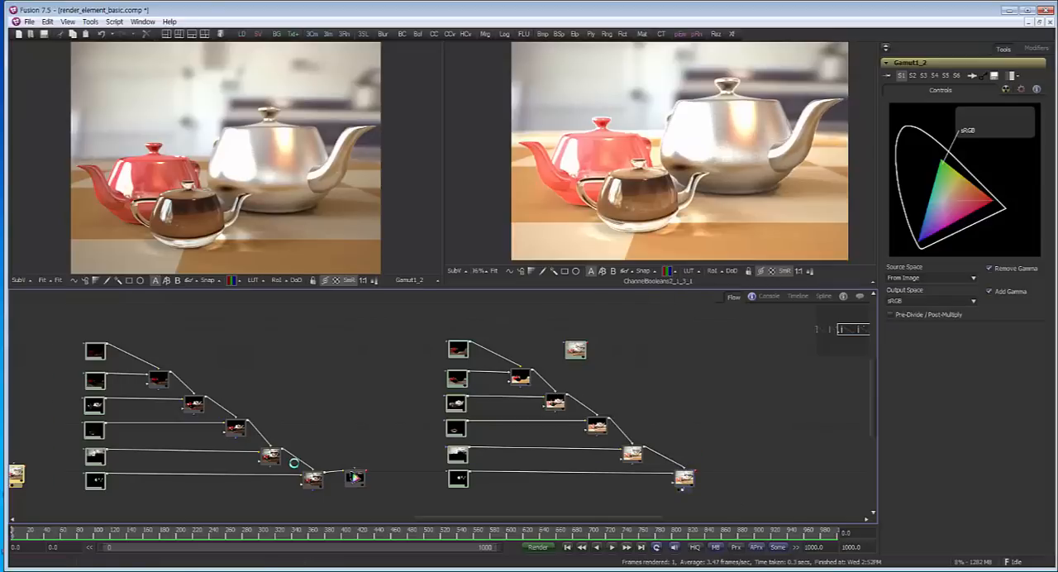
Linearize the rightmost branch's first pass loader: source gamma curve type Space, Gamma Space sRGB, with Remove Curve enabled
{"action": "scroll", "coordinate": [476, 339], "scroll_direction": "up", "scroll_amount": 5}
{"action": "left_click_drag", "start_coordinate": [476, 340], "coordinate": [388, 363]}
{"action": "scroll", "coordinate": [496, 397], "scroll_direction": "up", "scroll_amount": 2}
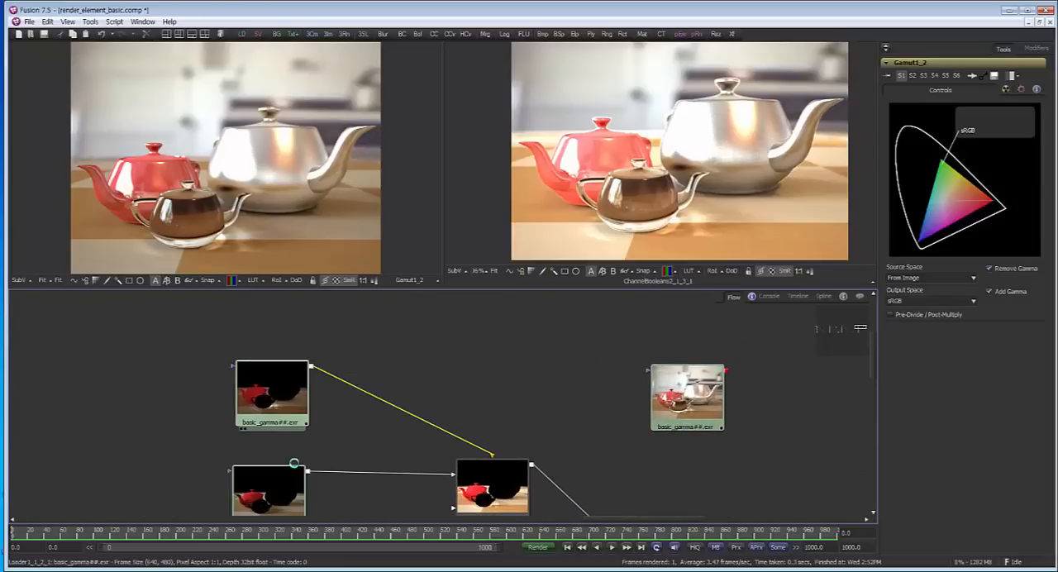
{"action": "left_click", "coordinate": [272, 399]}
{"action": "left_click", "coordinate": [935, 123]}
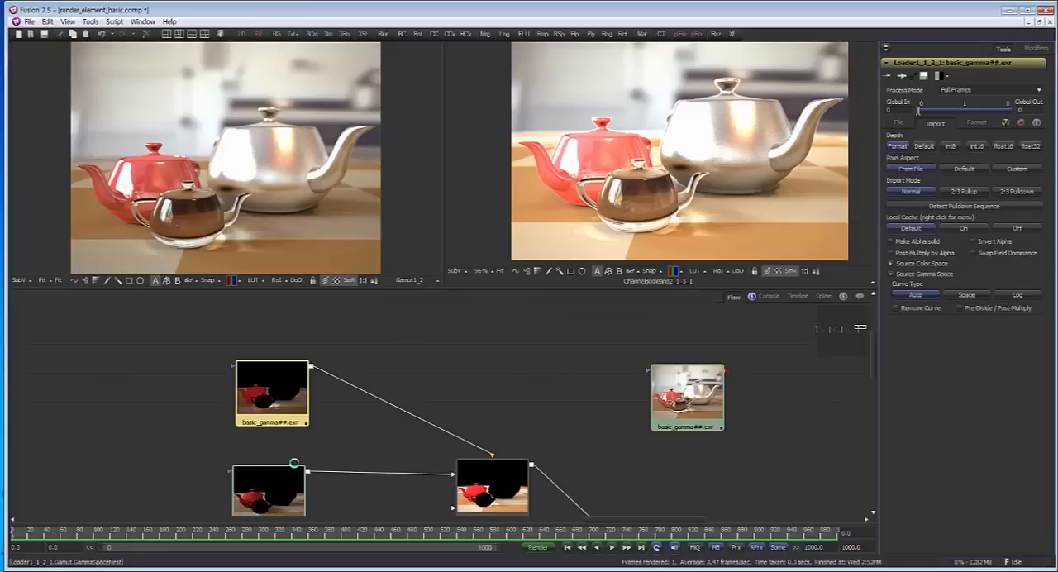
{"action": "left_click", "coordinate": [967, 295]}
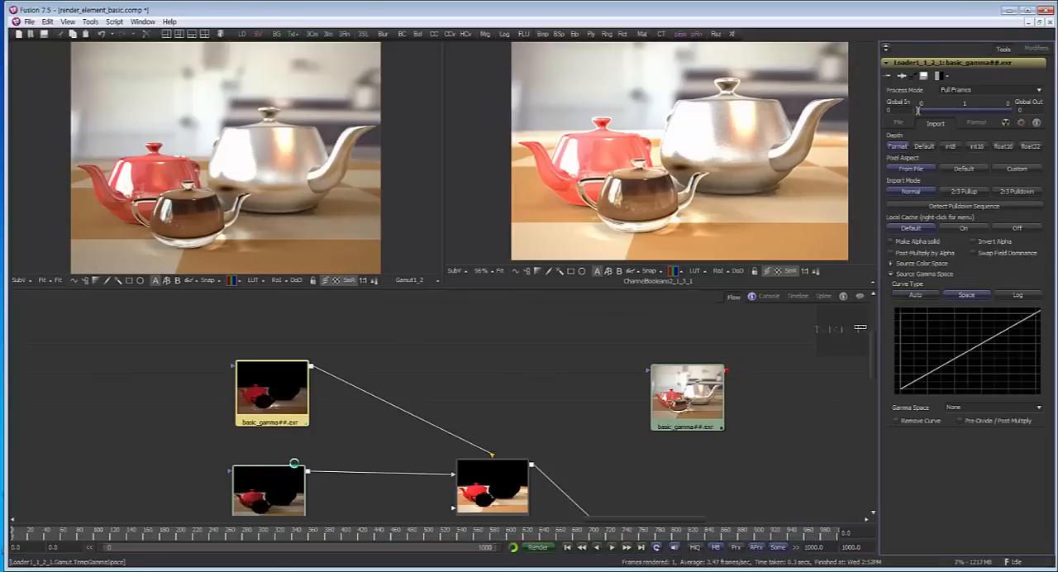
{"action": "left_click", "coordinate": [993, 408]}
{"action": "scroll", "coordinate": [990, 453], "scroll_direction": "down", "scroll_amount": 4}
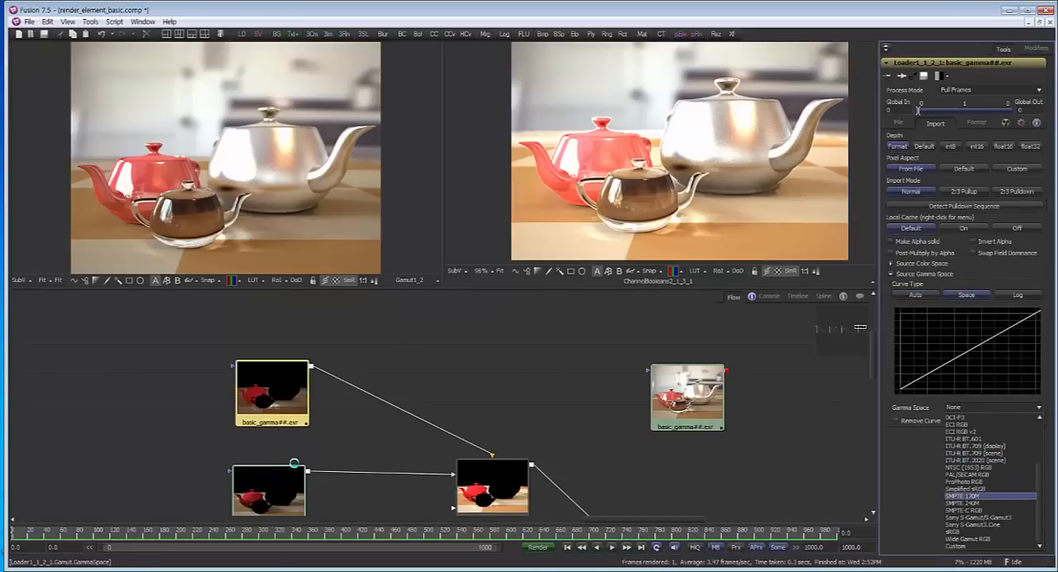
{"action": "left_click", "coordinate": [959, 531]}
{"action": "left_click", "coordinate": [897, 421]}
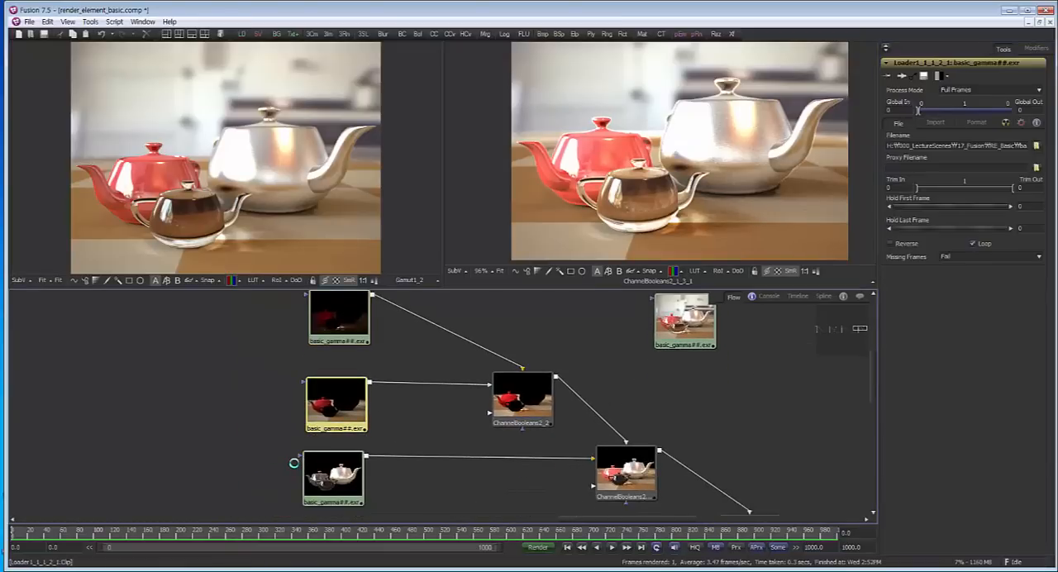
Set the second pass loader's source gamma to curve type Space and Gamma Space sRGB, with Remove Curve enabled
{"action": "left_click", "coordinate": [935, 123]}
{"action": "left_click", "coordinate": [967, 295]}
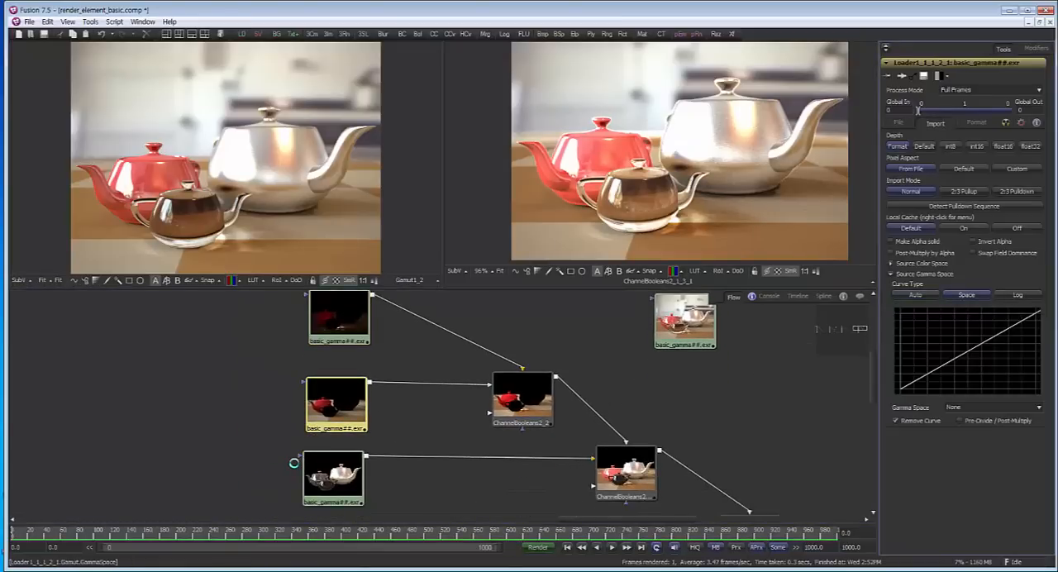
{"action": "left_click", "coordinate": [992, 407]}
{"action": "left_click", "coordinate": [983, 530]}
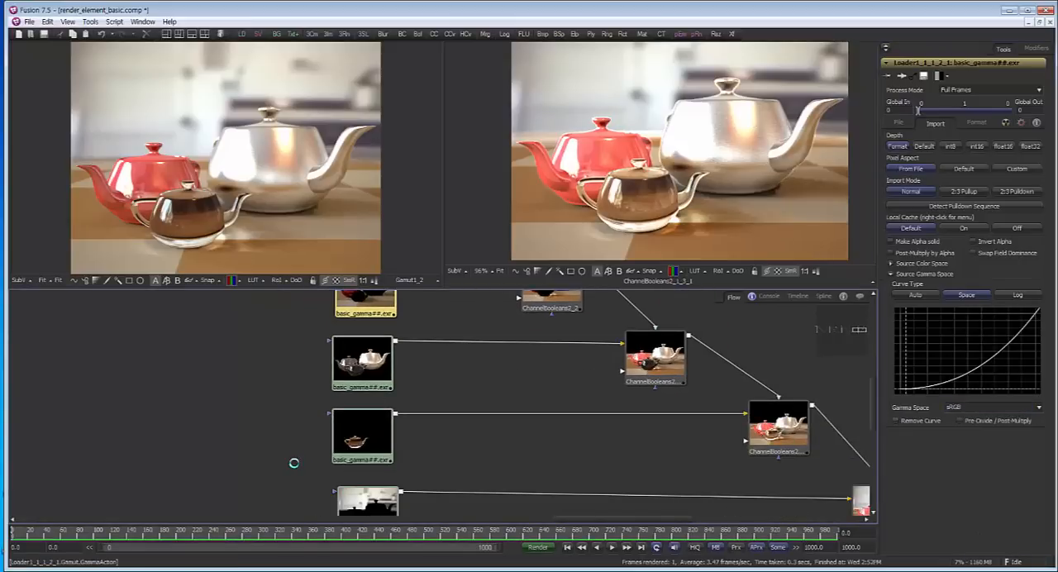
{"action": "left_click", "coordinate": [895, 421]}
Set the third pass loader's source gamma curve type to Space and its Gamma Space to Sony S-Gamut3.Cine
{"action": "left_click", "coordinate": [362, 361]}
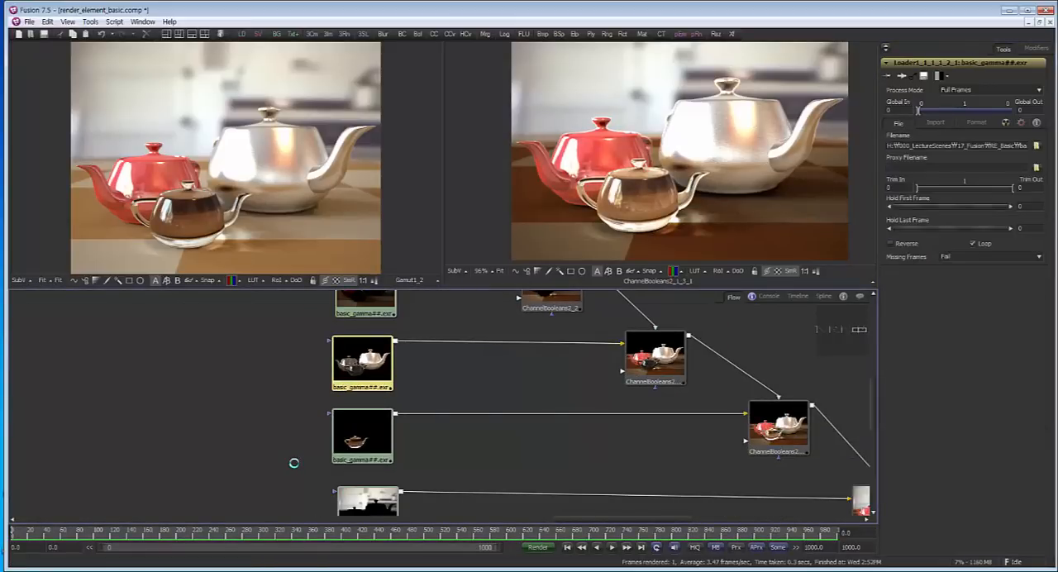
{"action": "left_click", "coordinate": [935, 123]}
{"action": "left_click", "coordinate": [966, 295]}
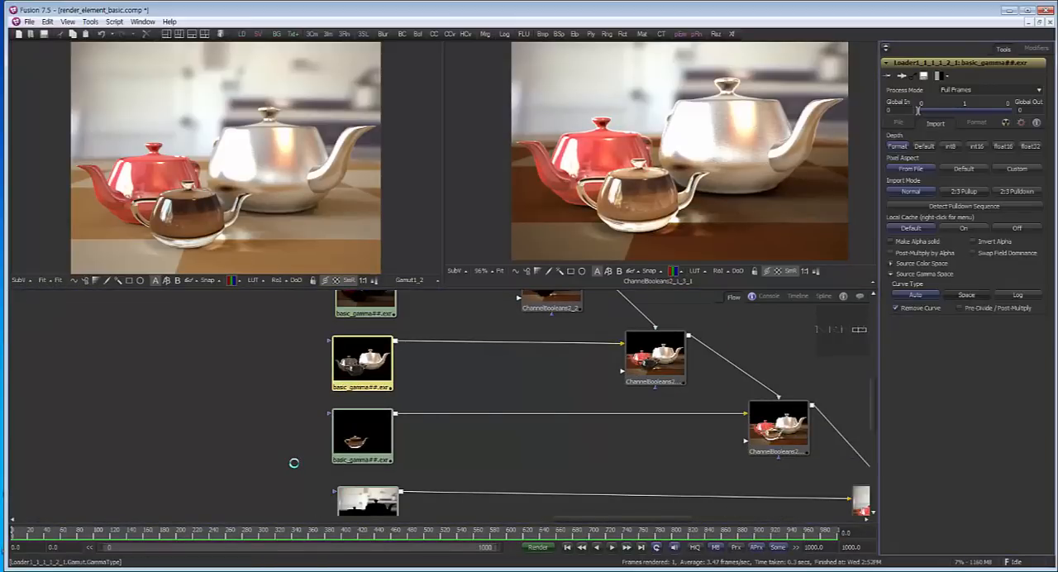
{"action": "left_click", "coordinate": [993, 408]}
{"action": "scroll", "coordinate": [984, 514], "scroll_direction": "down", "scroll_amount": 4}
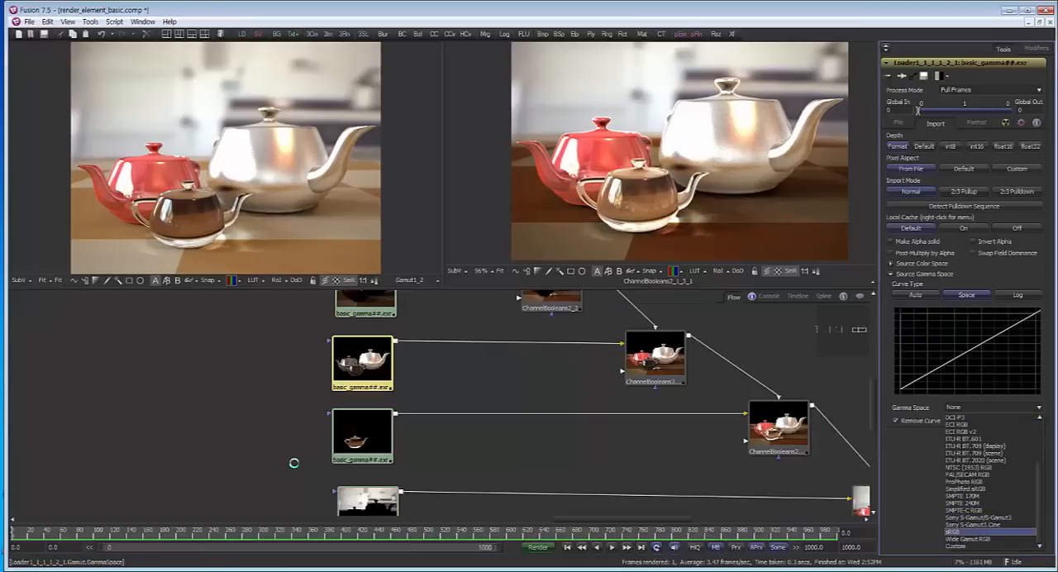
{"action": "left_click", "coordinate": [972, 525]}
Set the fourth pass loader, showing only the glass teapot, to curve type Space with Gamma Space sRGB
{"action": "left_click_drag", "start_coordinate": [389, 455], "coordinate": [394, 377]}
{"action": "left_click", "coordinate": [371, 361]}
{"action": "left_click", "coordinate": [935, 124]}
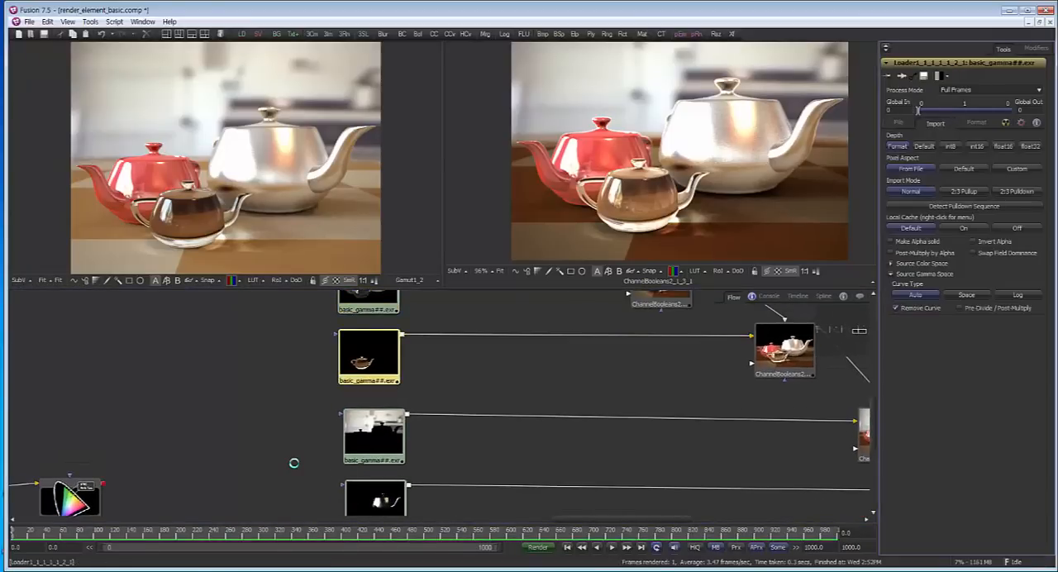
{"action": "left_click", "coordinate": [966, 295]}
{"action": "left_click", "coordinate": [993, 407]}
{"action": "scroll", "coordinate": [988, 479], "scroll_direction": "down", "scroll_amount": 5}
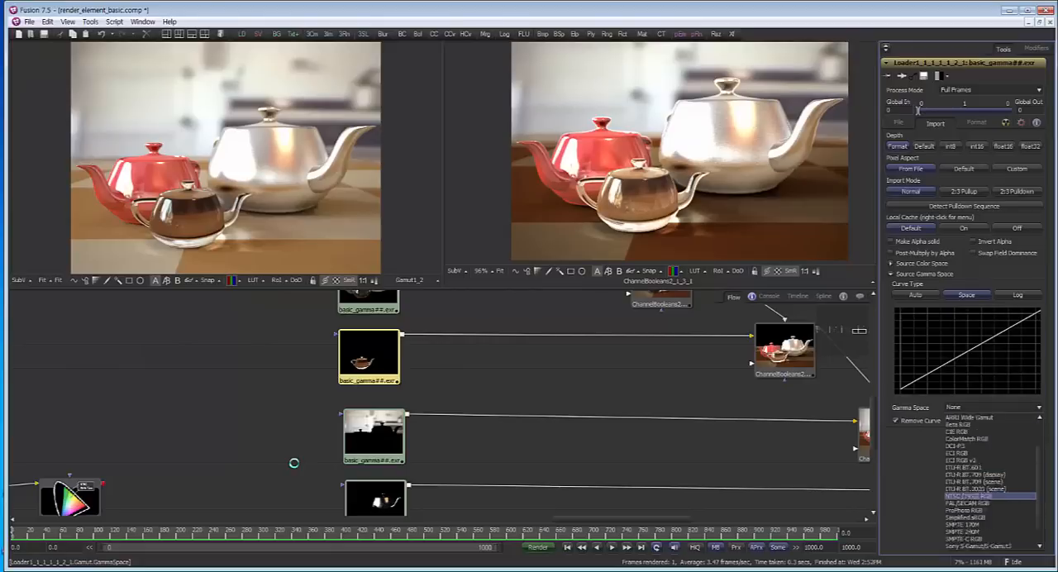
{"action": "left_click", "coordinate": [954, 532]}
Set the branch's last pass loader to source gamma curve type Space with Gamma Space sRGB
{"action": "left_click_drag", "start_coordinate": [439, 467], "coordinate": [414, 360]}
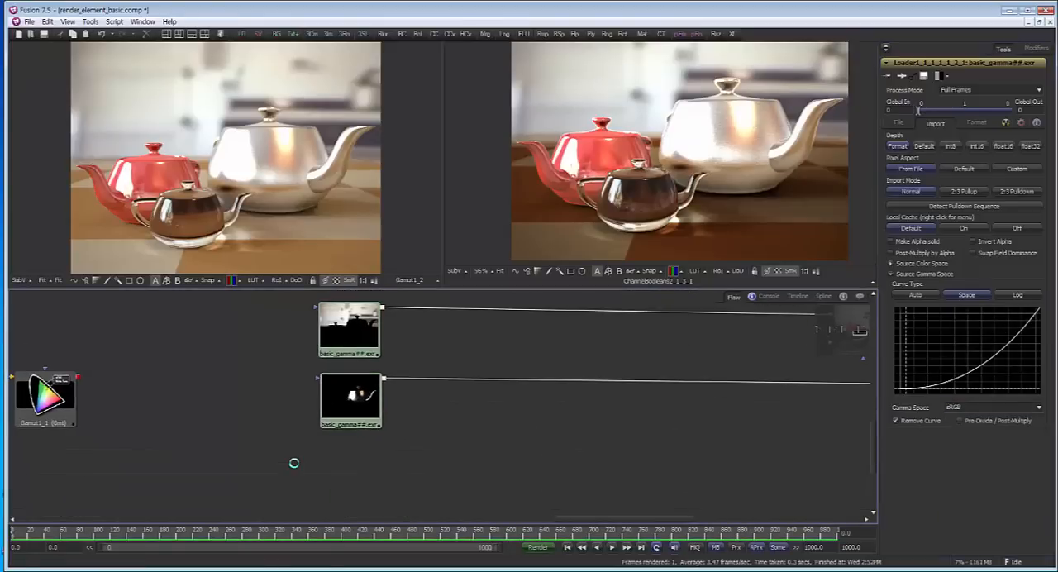
{"action": "left_click", "coordinate": [350, 403]}
{"action": "left_click_drag", "start_coordinate": [413, 451], "coordinate": [391, 482]}
{"action": "left_click", "coordinate": [935, 123]}
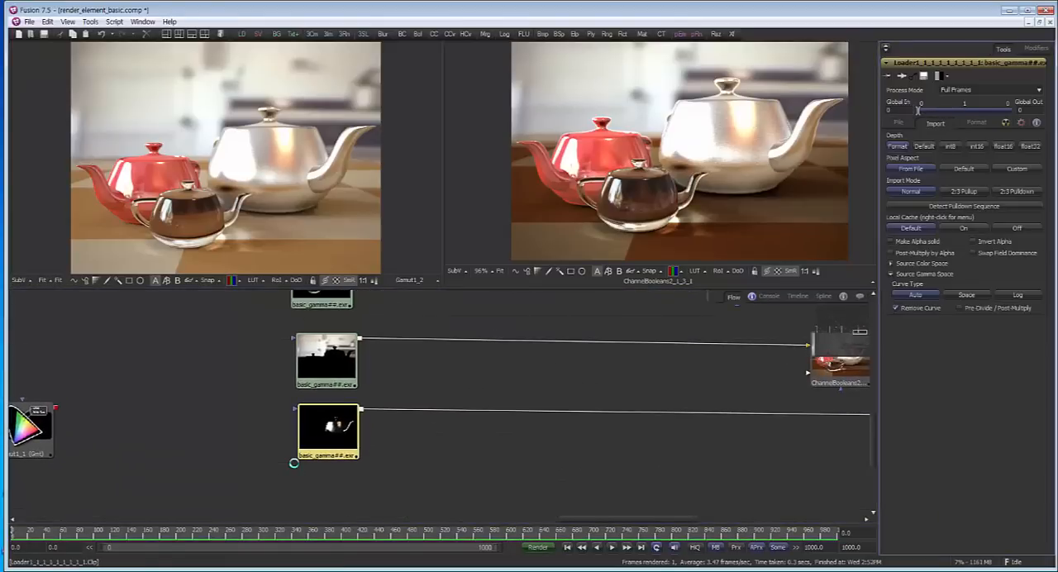
{"action": "left_click", "coordinate": [966, 295]}
{"action": "left_click", "coordinate": [992, 406]}
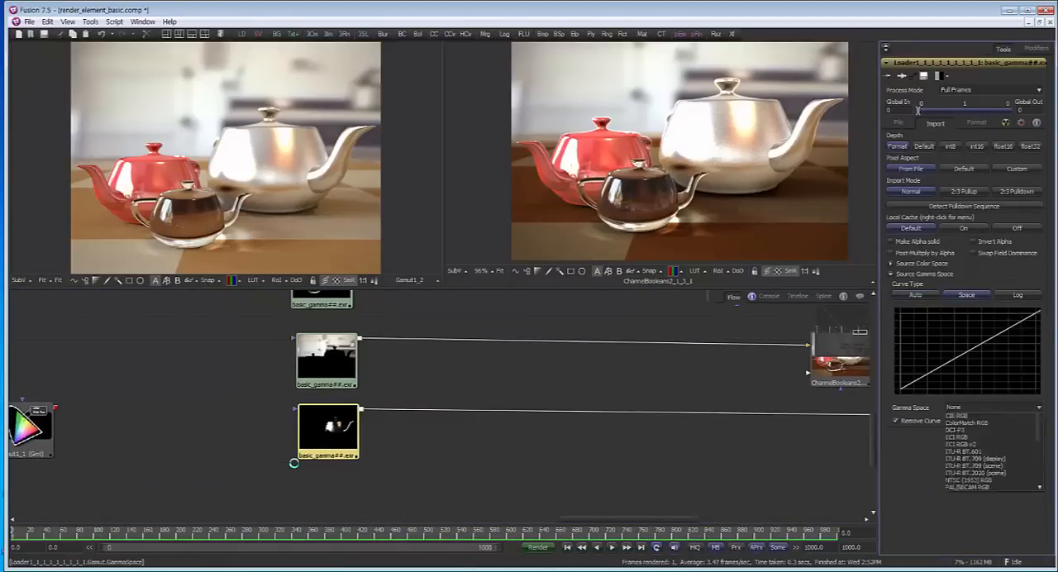
{"action": "scroll", "coordinate": [988, 480], "scroll_direction": "down", "scroll_amount": 5}
{"action": "left_click", "coordinate": [954, 531]}
Check the gamma settings of the first two pass loaders and set the third loader's Gamma Space to sRGB
{"action": "left_click_drag", "start_coordinate": [629, 430], "coordinate": [375, 475]}
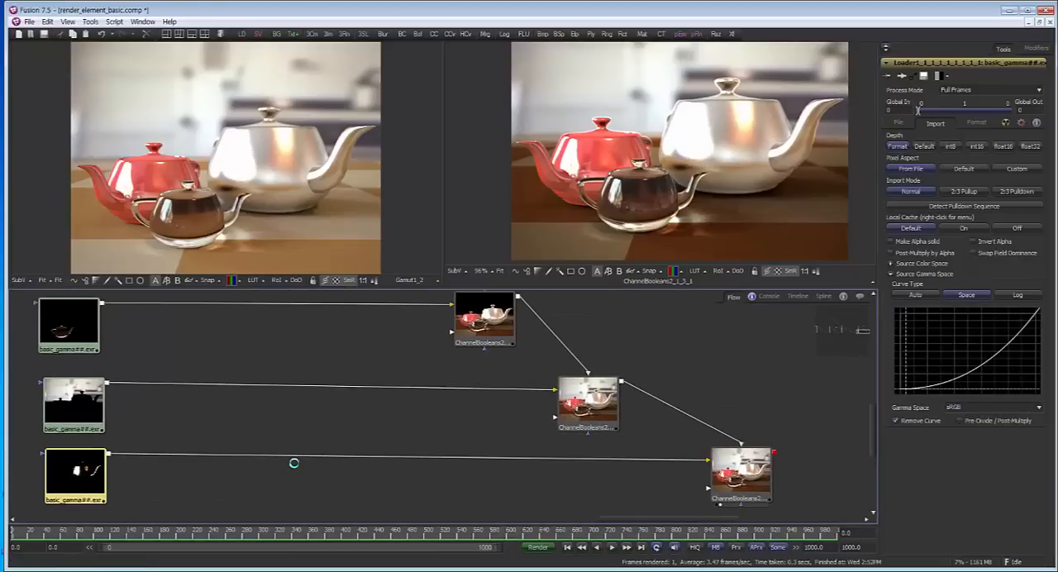
{"action": "left_click_drag", "start_coordinate": [249, 310], "coordinate": [488, 500]}
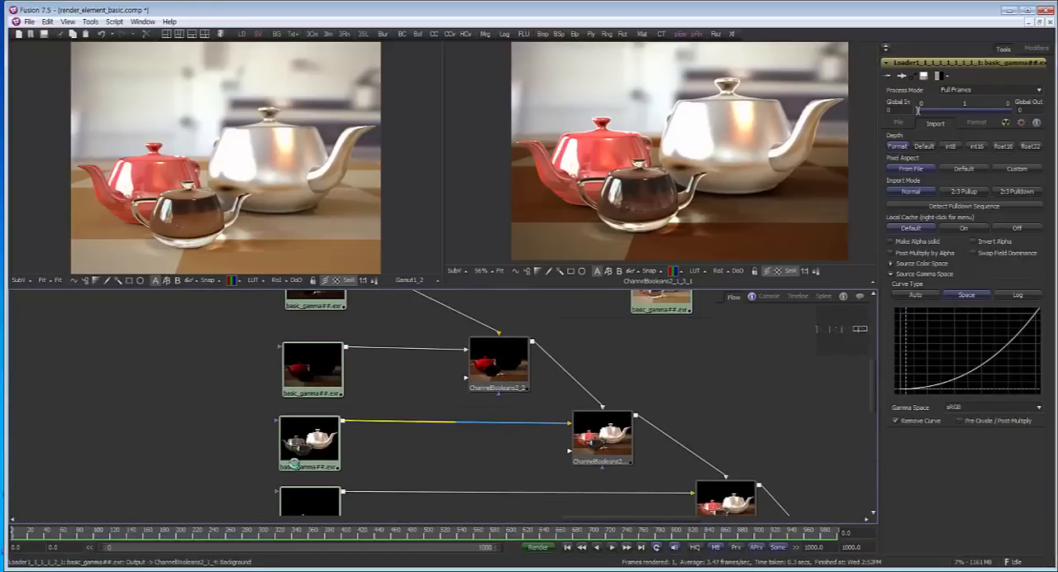
{"action": "left_click_drag", "start_coordinate": [447, 331], "coordinate": [466, 407]}
{"action": "left_click", "coordinate": [334, 356]}
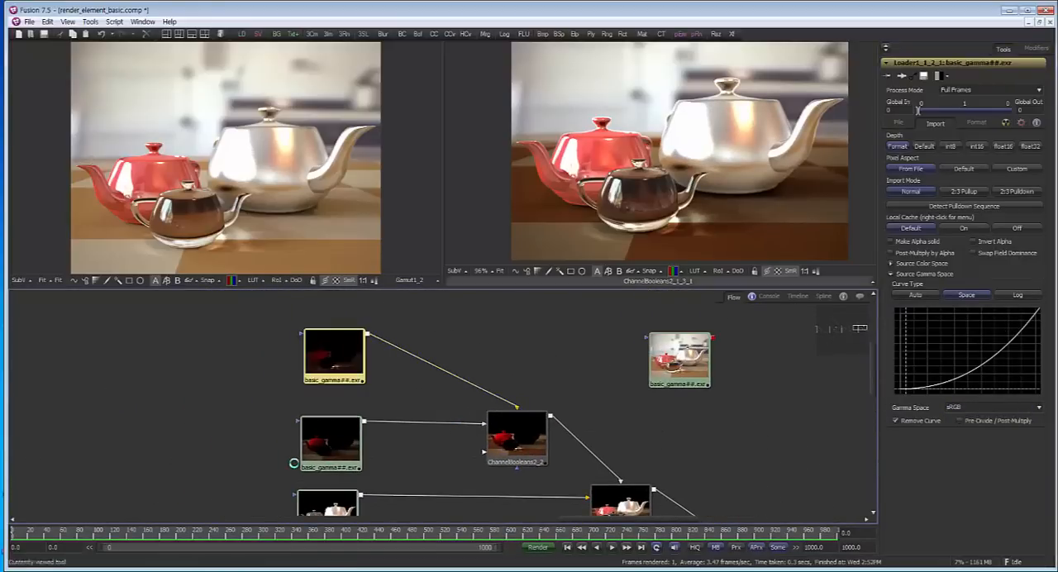
{"action": "left_click", "coordinate": [332, 442]}
{"action": "left_click_drag", "start_coordinate": [397, 463], "coordinate": [415, 367]}
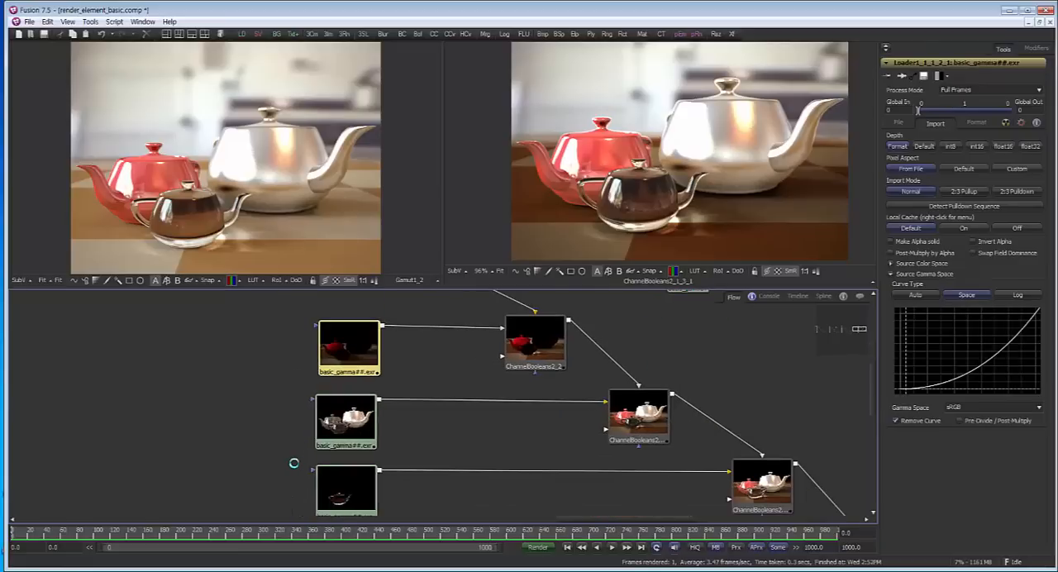
{"action": "left_click", "coordinate": [346, 420]}
{"action": "left_click", "coordinate": [993, 407]}
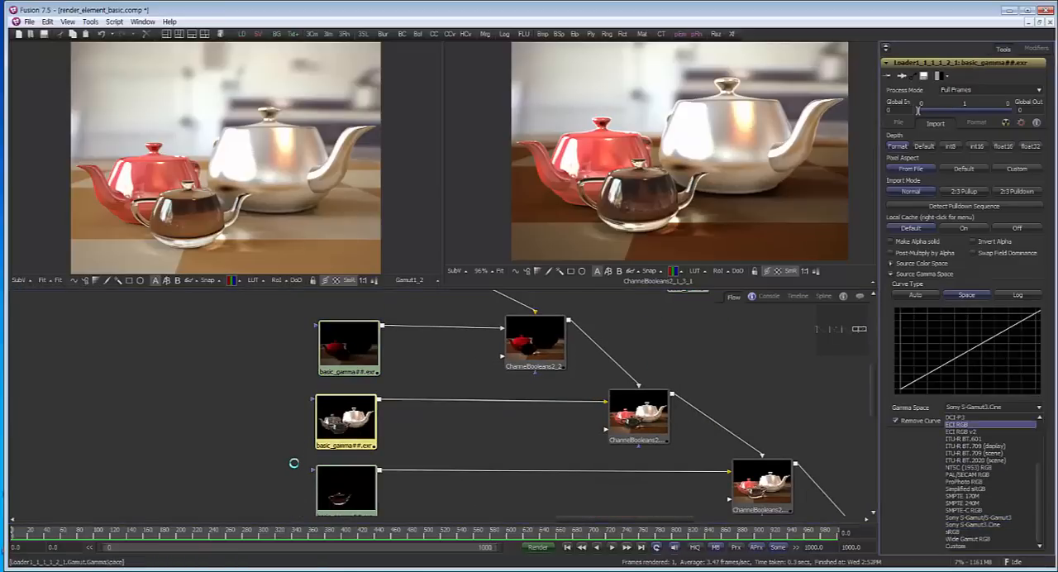
{"action": "left_click", "coordinate": [968, 531]}
View the standalone basic_gamma render and the linearized first pass loader in the second viewer
{"action": "left_click_drag", "start_coordinate": [479, 430], "coordinate": [345, 485]}
{"action": "scroll", "coordinate": [293, 463], "scroll_direction": "down", "scroll_amount": 3}
{"action": "left_click_drag", "start_coordinate": [293, 463], "coordinate": [330, 394]}
{"action": "left_click_drag", "start_coordinate": [479, 316], "coordinate": [680, 166]}
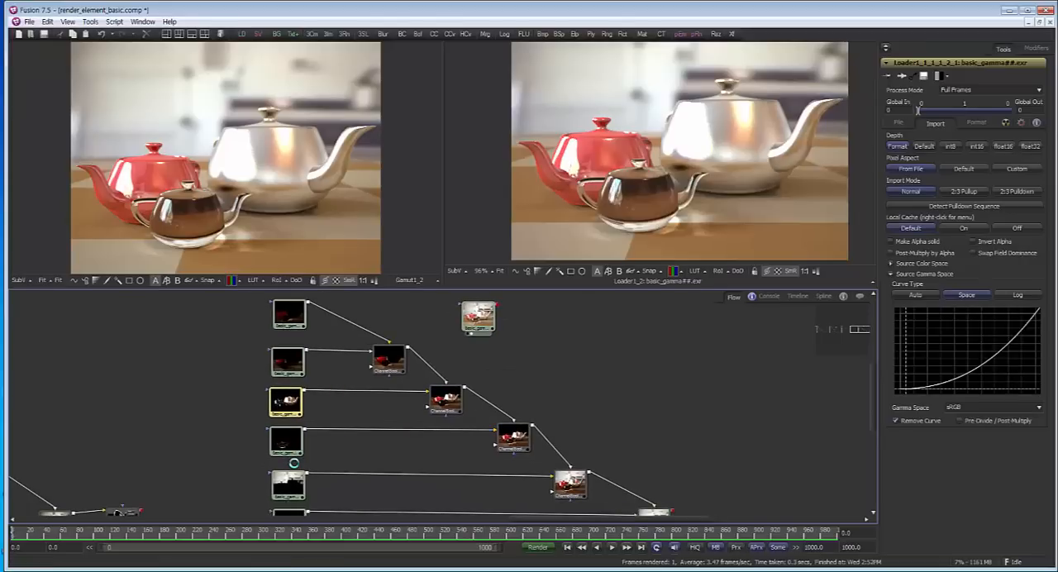
{"action": "left_click_drag", "start_coordinate": [290, 314], "coordinate": [680, 166]}
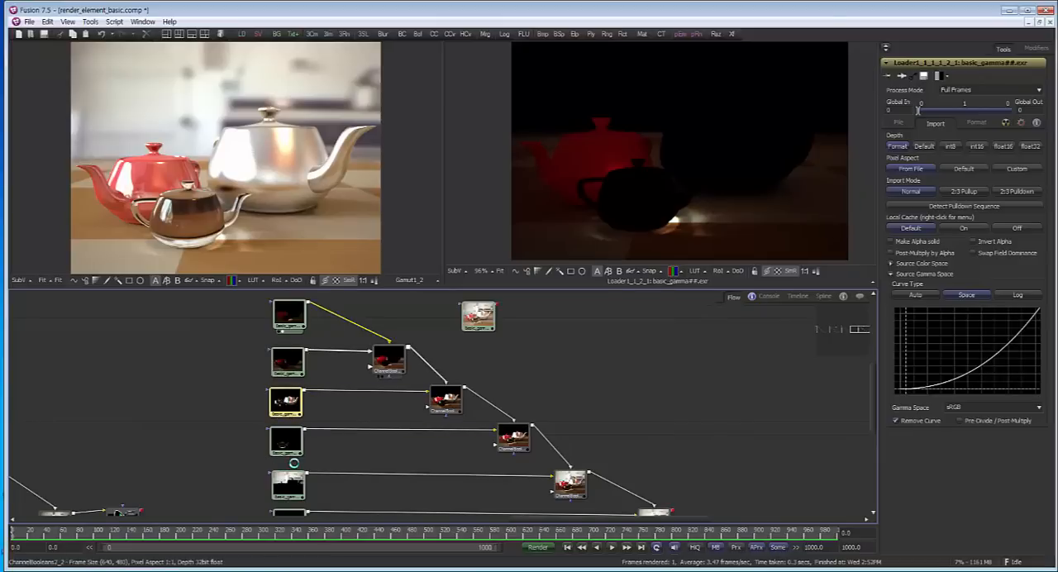
Open the first ChannelBooleans node's settings and show the branch's final ChannelBooleans result in the second viewer
{"action": "left_click", "coordinate": [388, 359]}
{"action": "left_click_drag", "start_coordinate": [487, 364], "coordinate": [436, 313]}
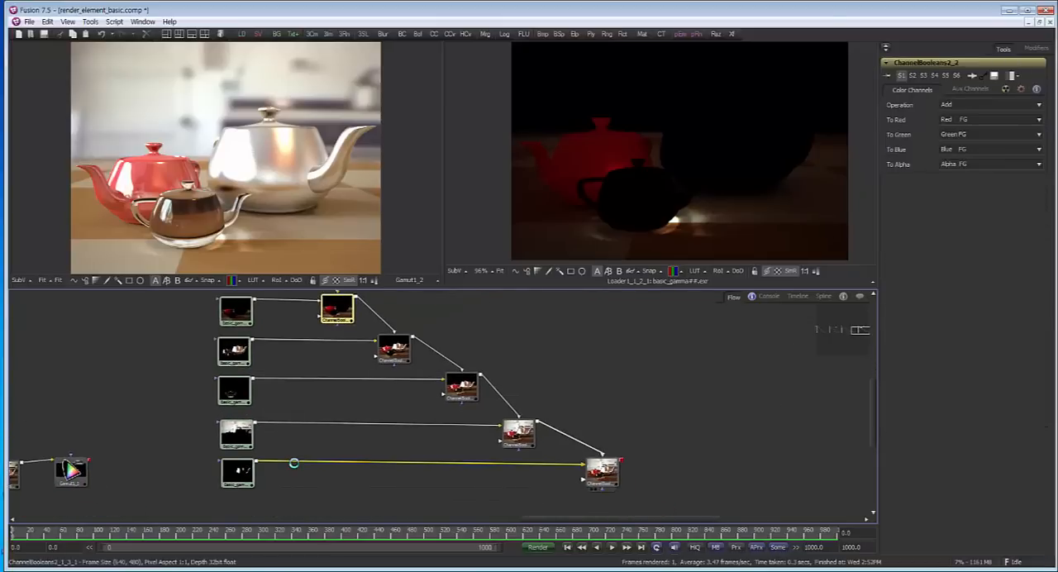
{"action": "left_click_drag", "start_coordinate": [602, 472], "coordinate": [653, 162]}
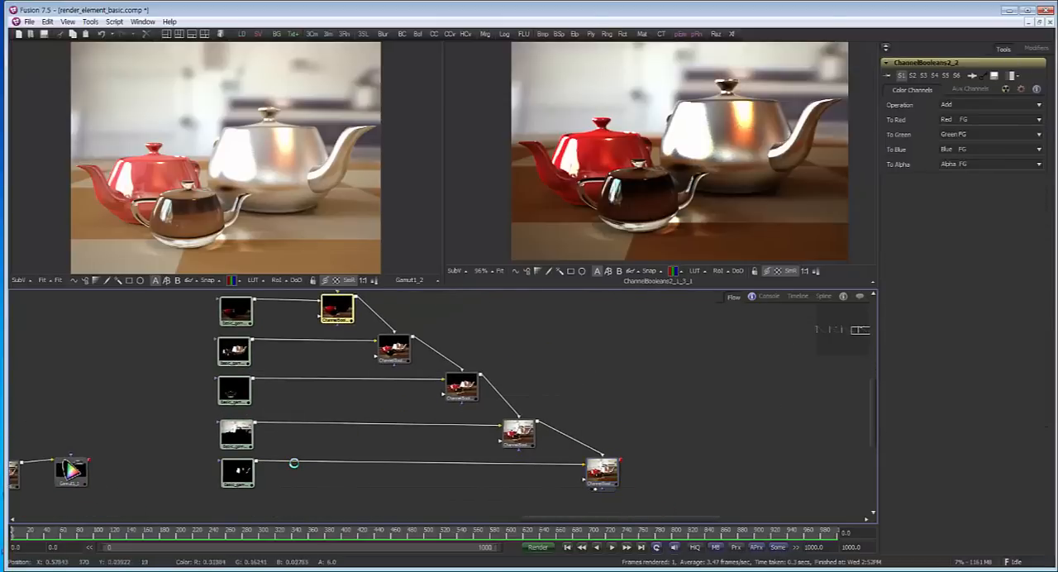
Add a Gamut node after the final ChannelBooleans node of the linearized gamma branch
{"action": "left_click_drag", "start_coordinate": [541, 372], "coordinate": [505, 391]}
{"action": "left_click", "coordinate": [566, 491]}
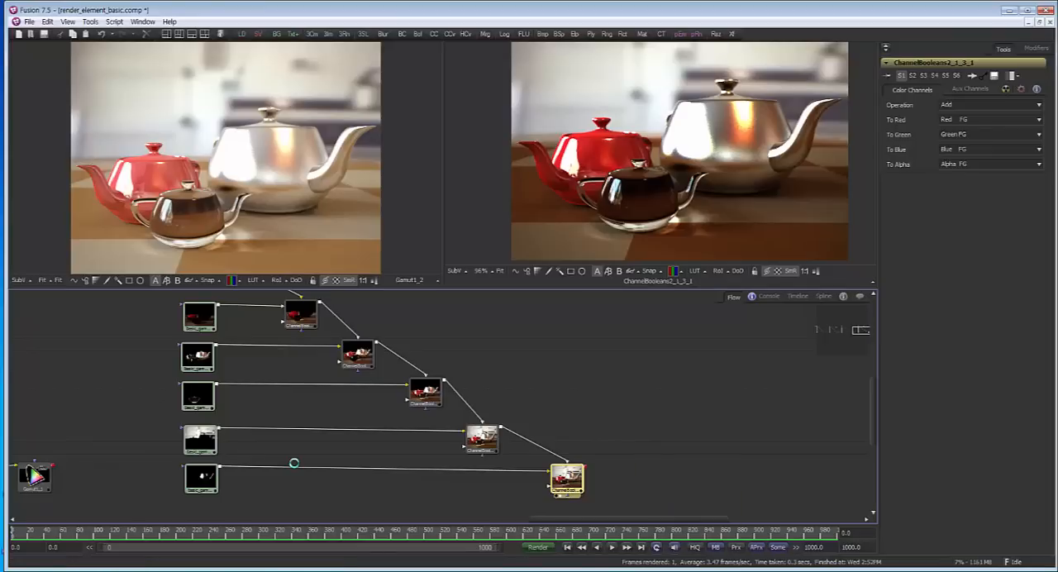
{"action": "mouse_move", "coordinate": [293, 463]}
{"action": "left_mouse_down"}
{"action": "mouse_move", "coordinate": [286, 422]}
{"action": "mouse_move", "coordinate": [281, 438]}
{"action": "left_mouse_up"}
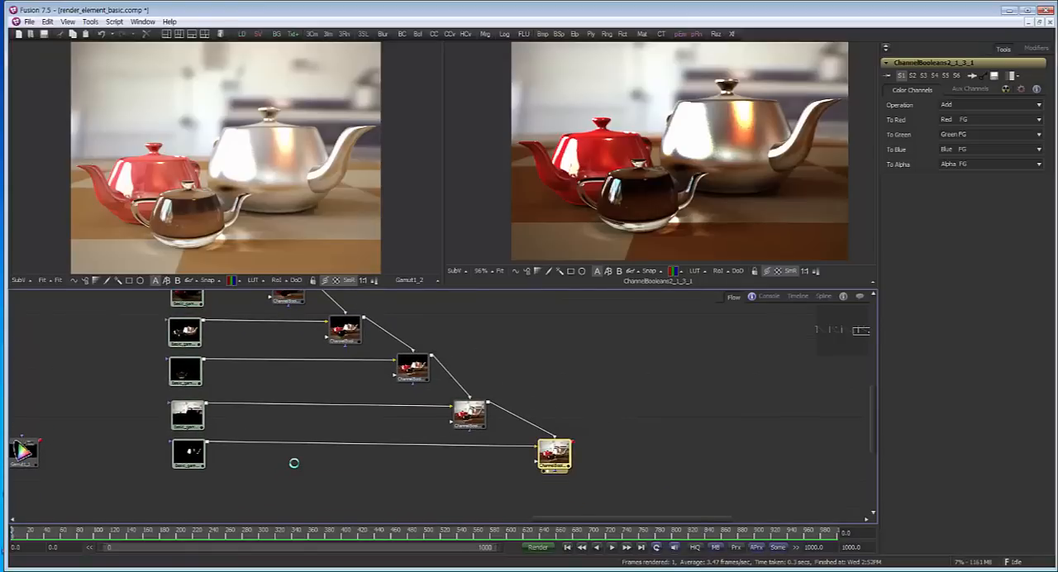
{"action": "left_click_drag", "start_coordinate": [293, 463], "coordinate": [291, 474]}
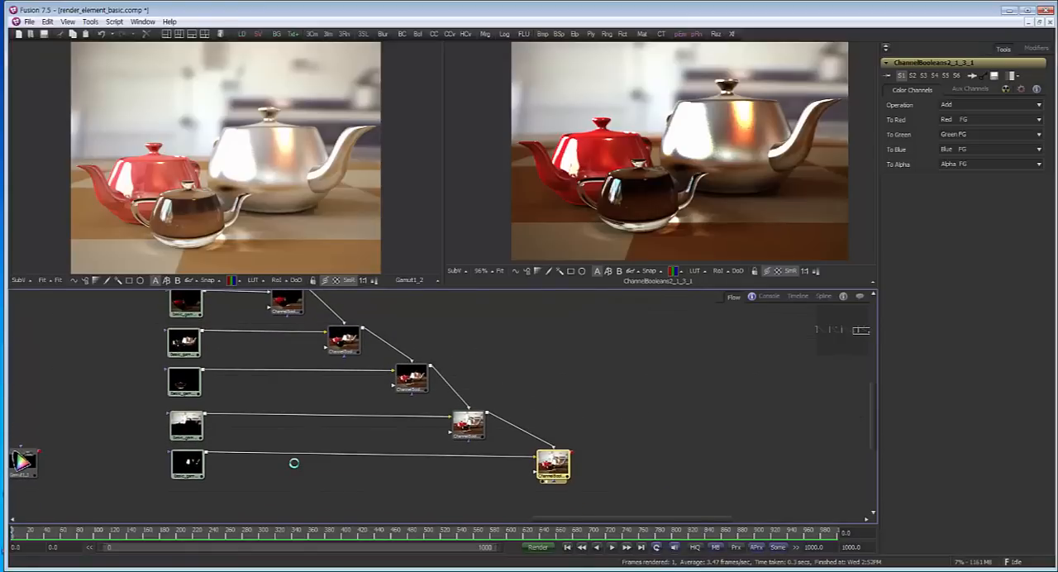
{"action": "key", "text": "ctrl+space"}
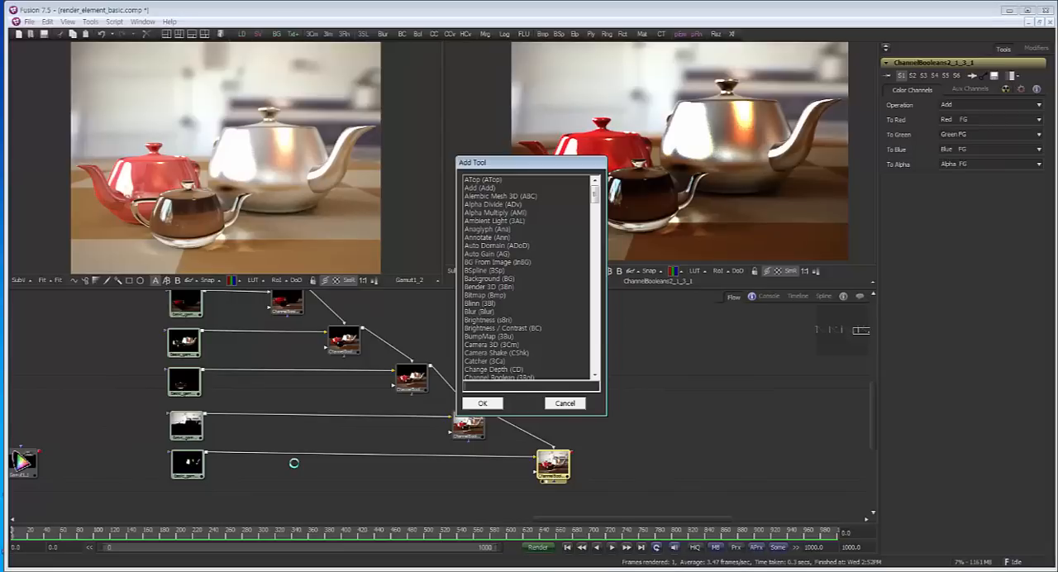
{"action": "type", "text": "gai"}
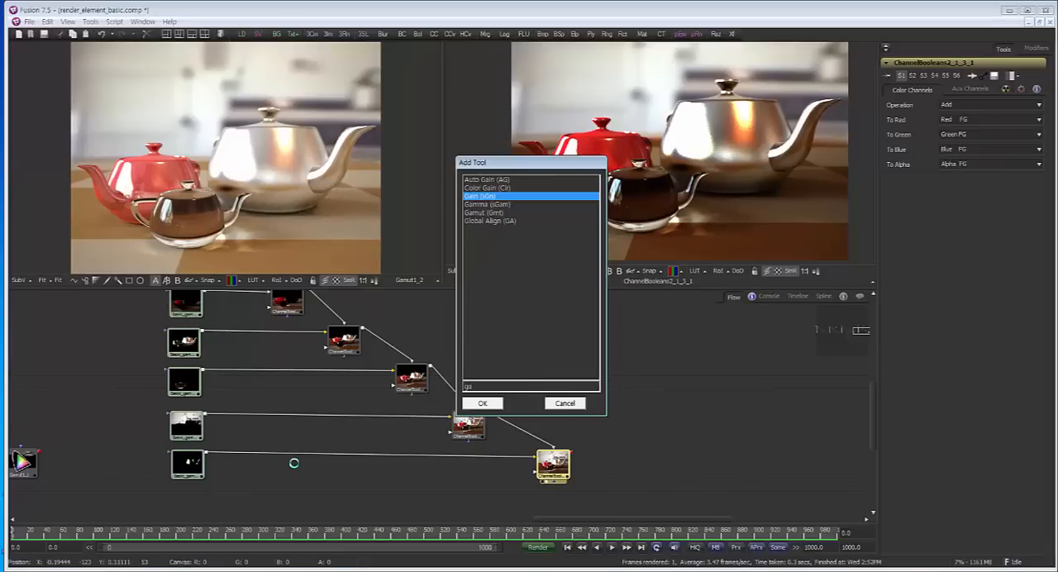
{"action": "key", "text": "Down"}
{"action": "key", "text": "Down"}
{"action": "key", "text": "Return"}
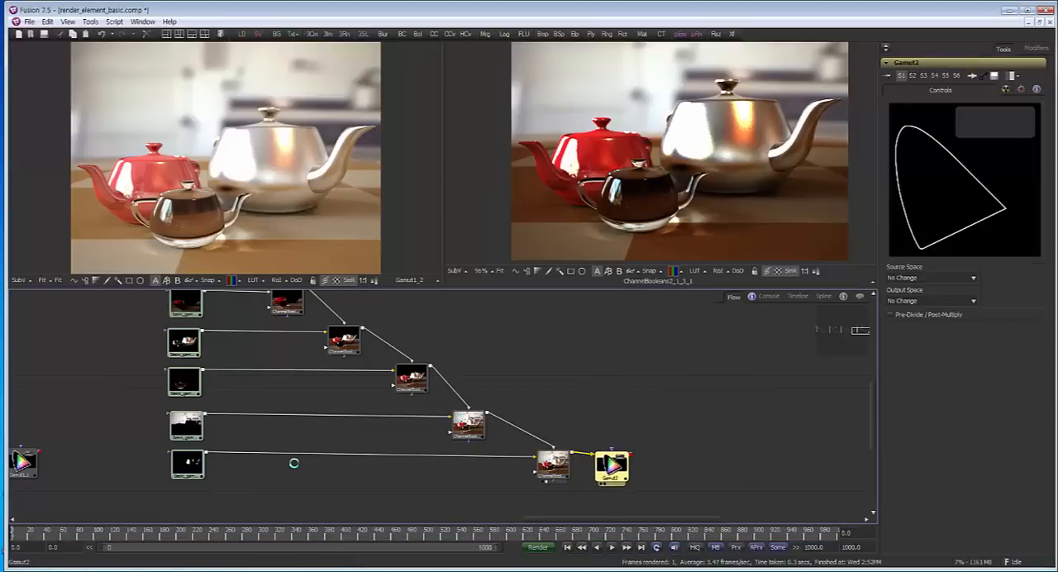
Show the new Gamut node in the second viewer and set its Source Space to From Image and Output Space to sRGB
{"action": "key", "text": "2"}
{"action": "left_click", "coordinate": [932, 278]}
{"action": "scroll", "coordinate": [926, 403], "scroll_direction": "down", "scroll_amount": 3}
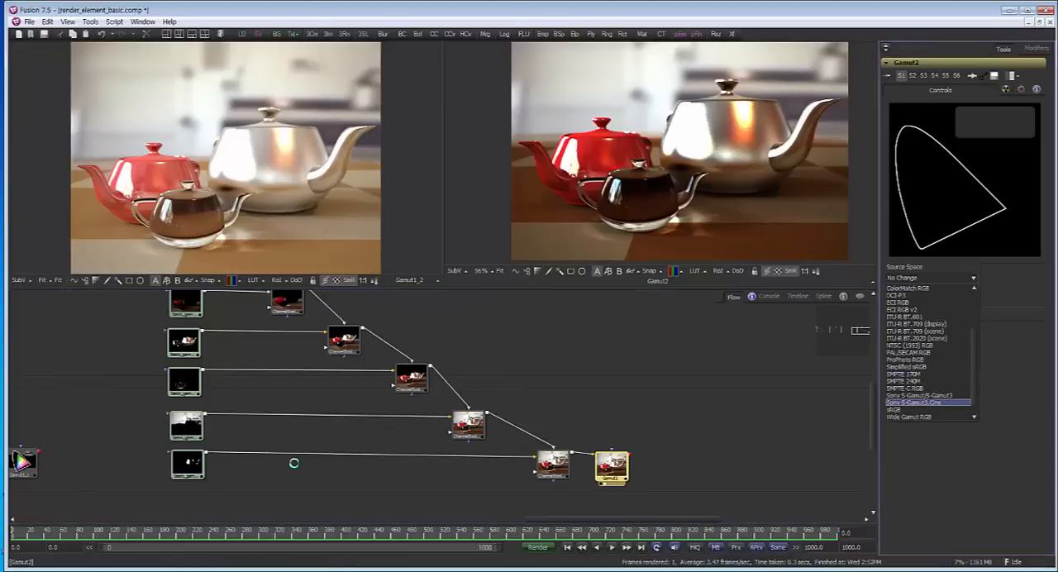
{"action": "scroll", "coordinate": [926, 403], "scroll_direction": "down", "scroll_amount": 2}
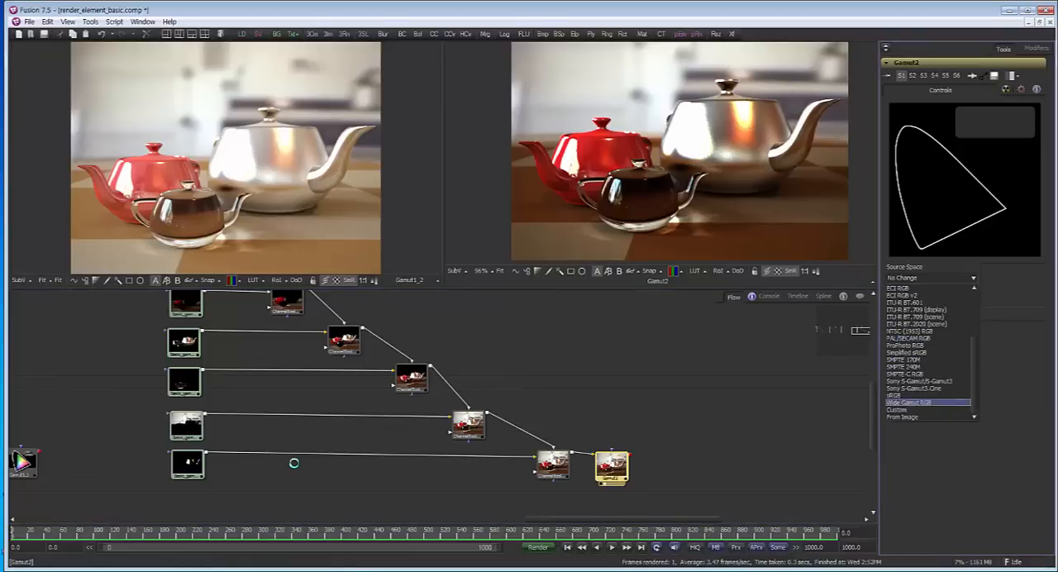
{"action": "left_click", "coordinate": [914, 417]}
{"action": "left_click", "coordinate": [930, 301]}
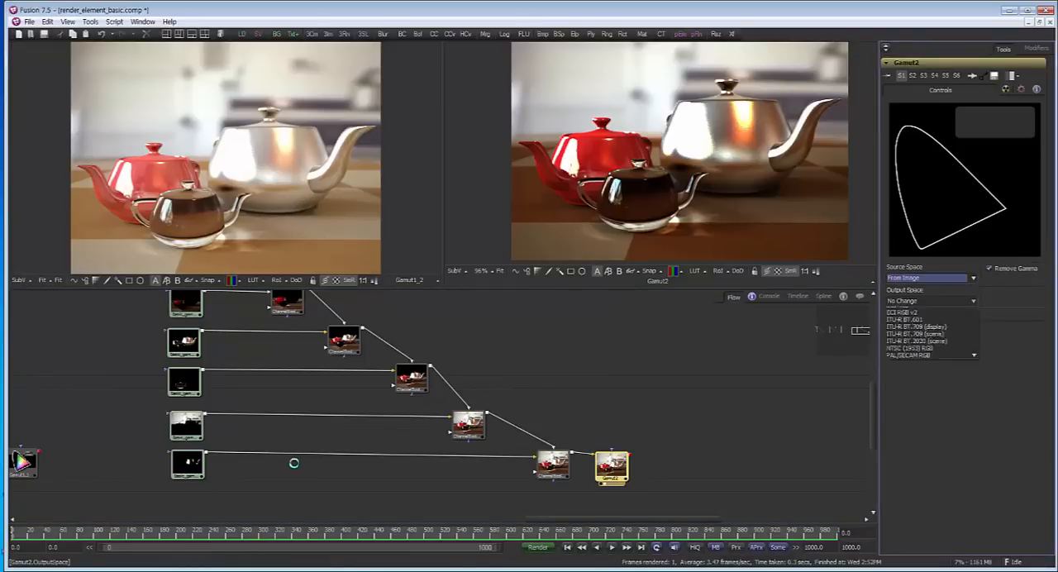
{"action": "left_click", "coordinate": [926, 425]}
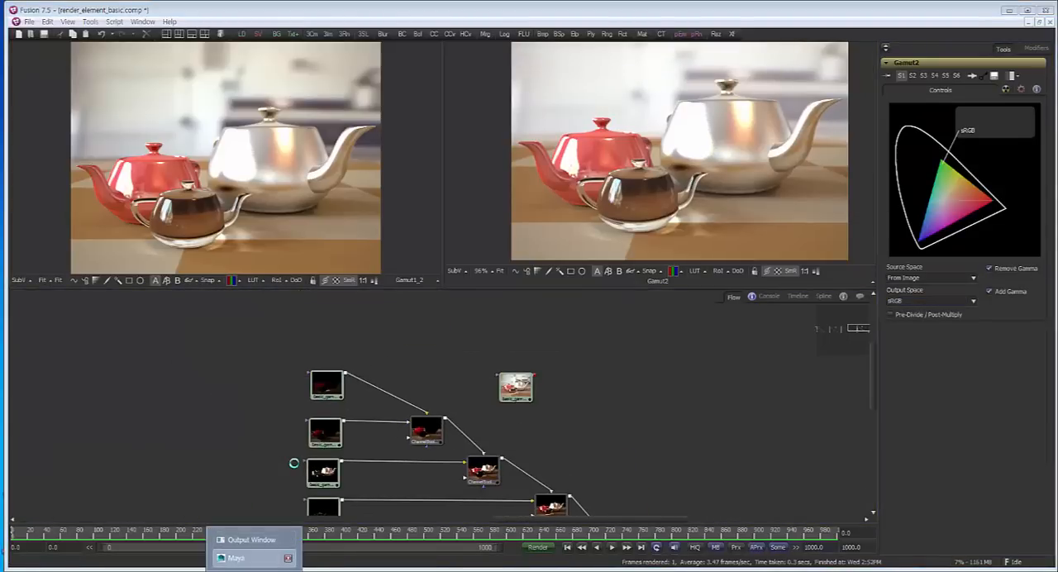
Switch to Maya and check the Gamma value in V-Ray's Color mapping render settings
{"action": "left_click", "coordinate": [248, 558]}
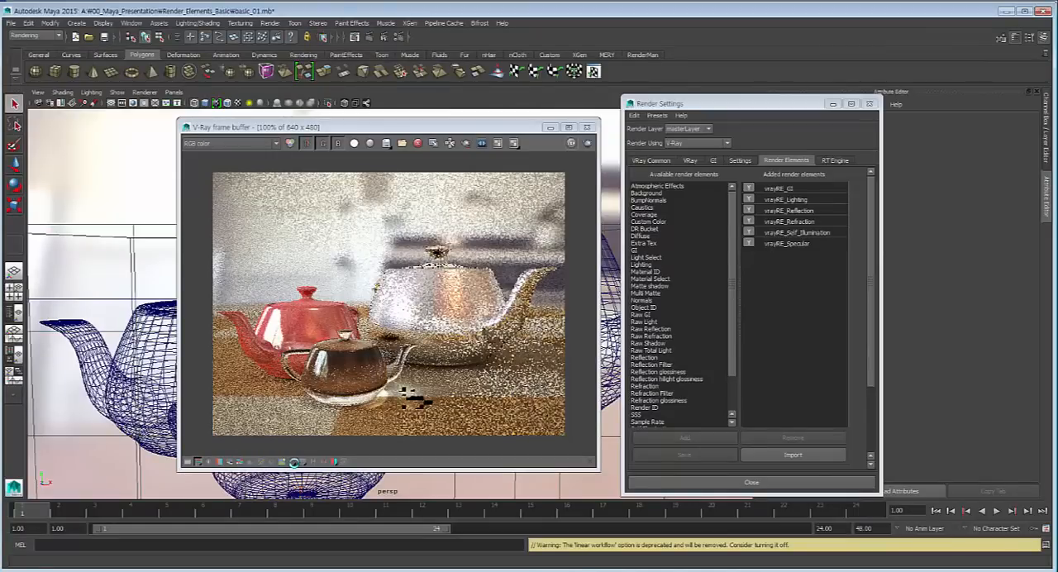
{"action": "left_click", "coordinate": [650, 159]}
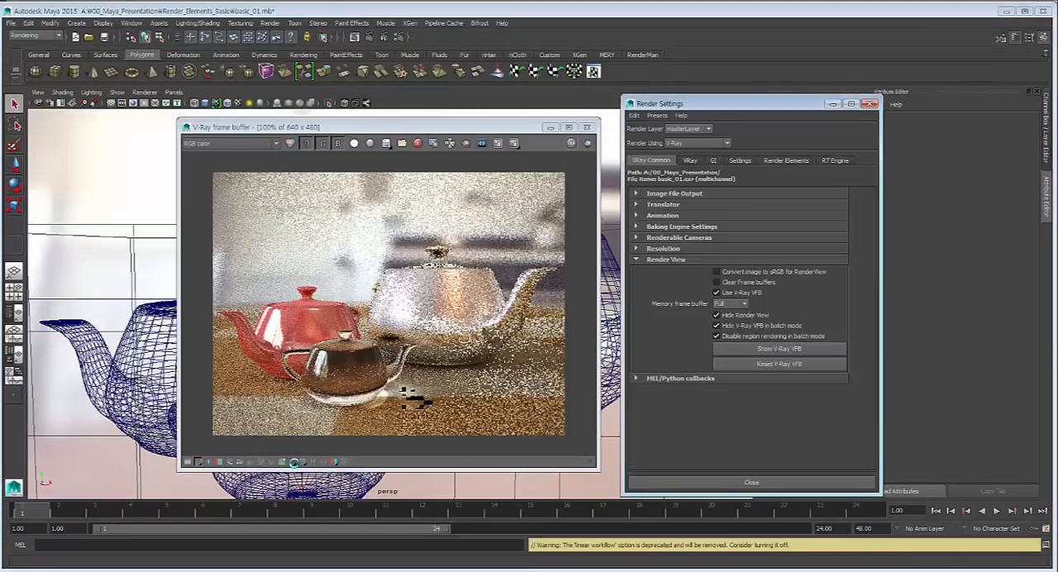
{"action": "left_click", "coordinate": [690, 160]}
{"action": "double_click", "coordinate": [724, 267]}
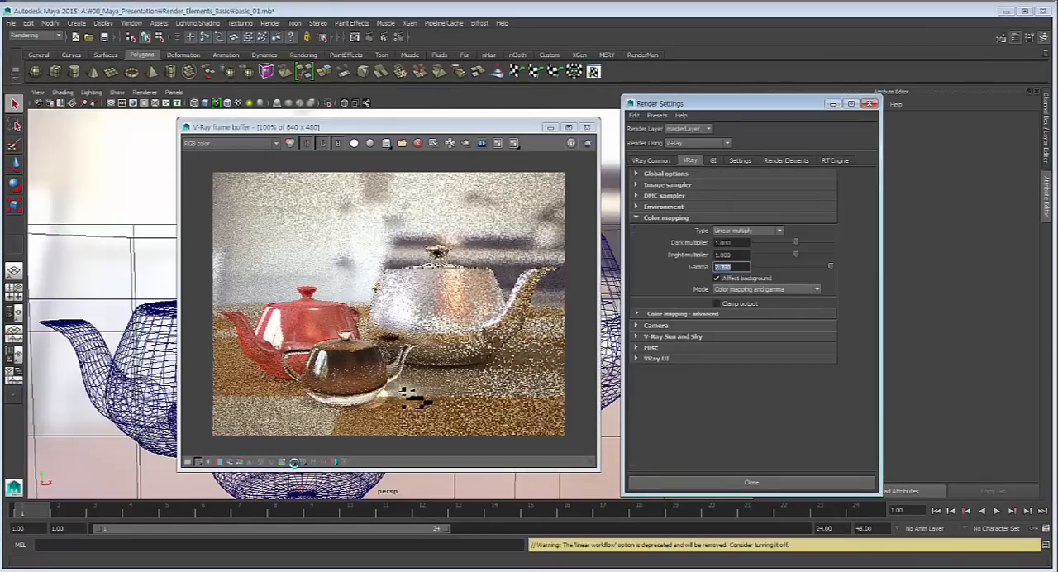
{"action": "double_click", "coordinate": [723, 267]}
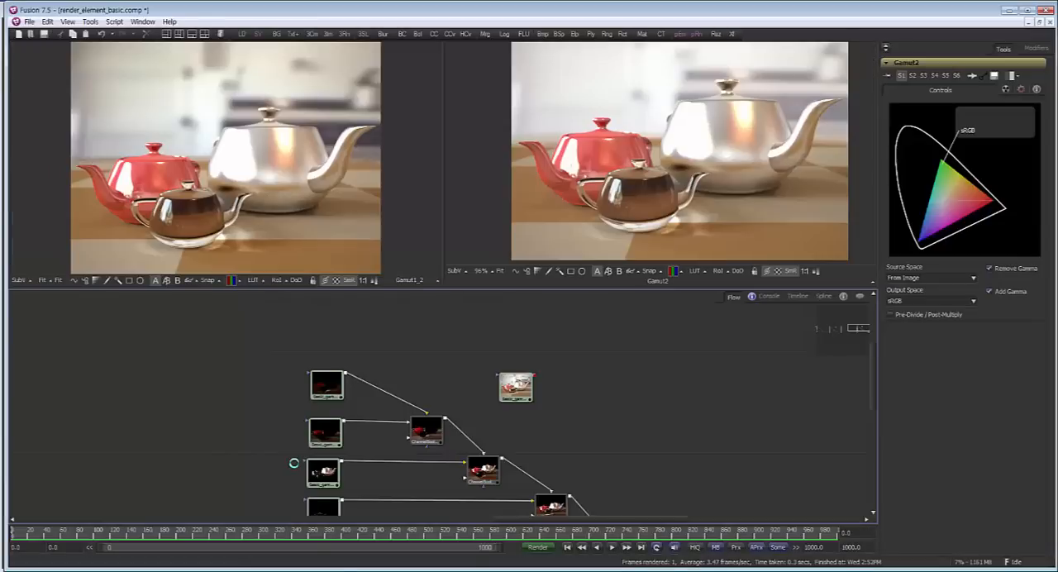
Survey the branches in Fusion, switch to Chrome and skim the article on setting the view display LUT for a linear workflow
{"action": "scroll", "coordinate": [294, 463], "scroll_direction": "down", "scroll_amount": 5}
{"action": "scroll", "coordinate": [293, 463], "scroll_direction": "up", "scroll_amount": 4}
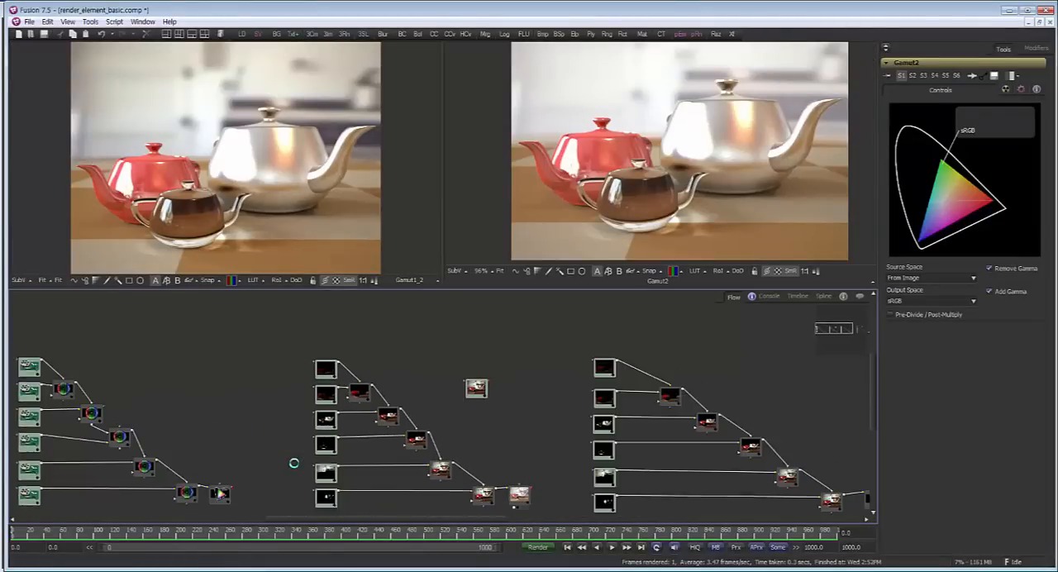
{"action": "scroll", "coordinate": [294, 463], "scroll_direction": "down", "scroll_amount": 1}
{"action": "scroll", "coordinate": [293, 463], "scroll_direction": "down", "scroll_amount": 1}
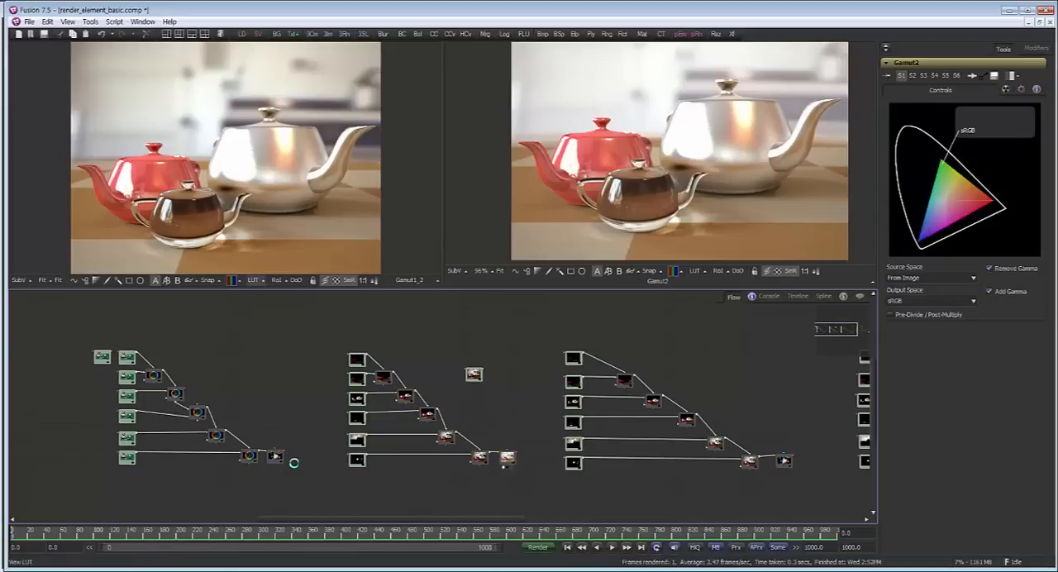
{"action": "key", "text": "alt+Tab"}
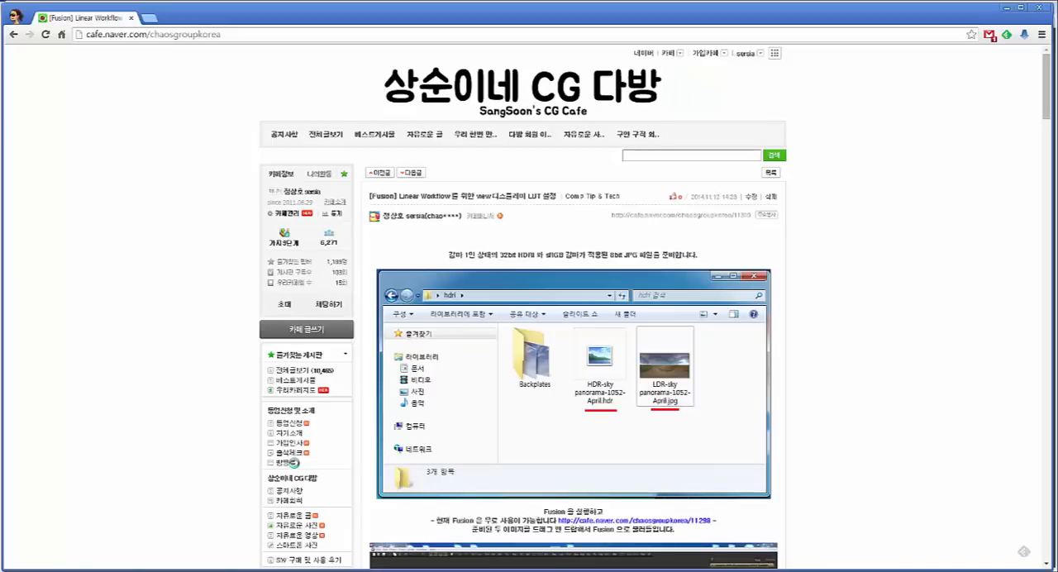
{"action": "scroll", "coordinate": [294, 463], "scroll_direction": "down", "scroll_amount": 8}
{"action": "scroll", "coordinate": [293, 463], "scroll_direction": "down", "scroll_amount": 1}
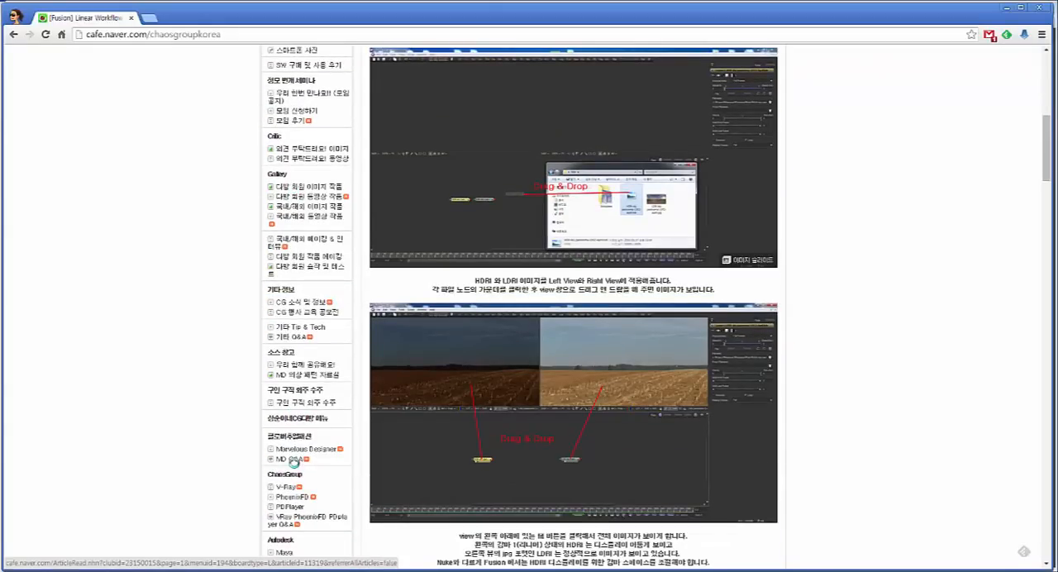
{"action": "scroll", "coordinate": [293, 463], "scroll_direction": "down", "scroll_amount": 4}
{"action": "scroll", "coordinate": [294, 463], "scroll_direction": "up", "scroll_amount": 13}
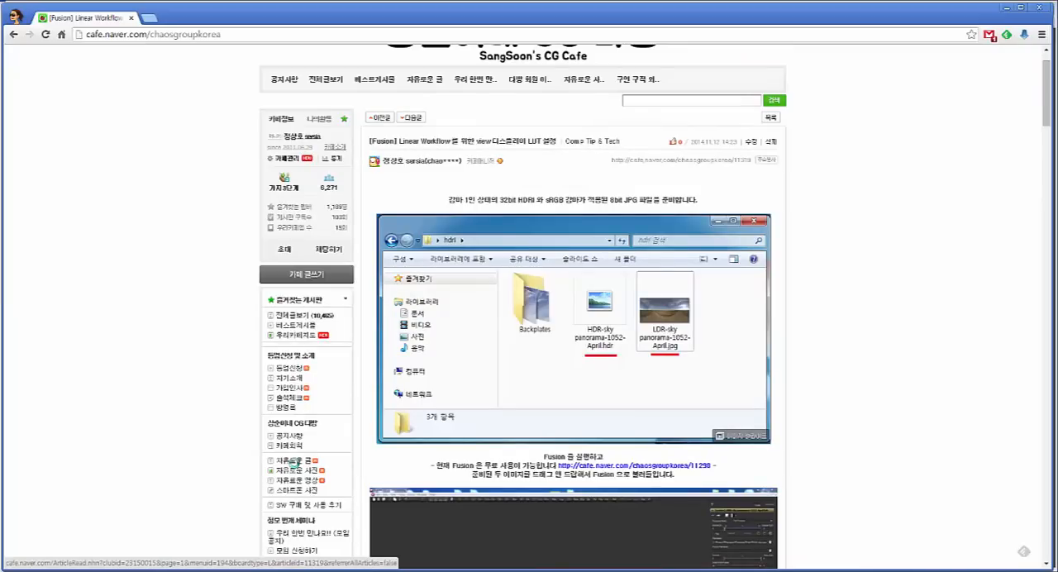
{"action": "scroll", "coordinate": [293, 463], "scroll_direction": "up", "scroll_amount": 1}
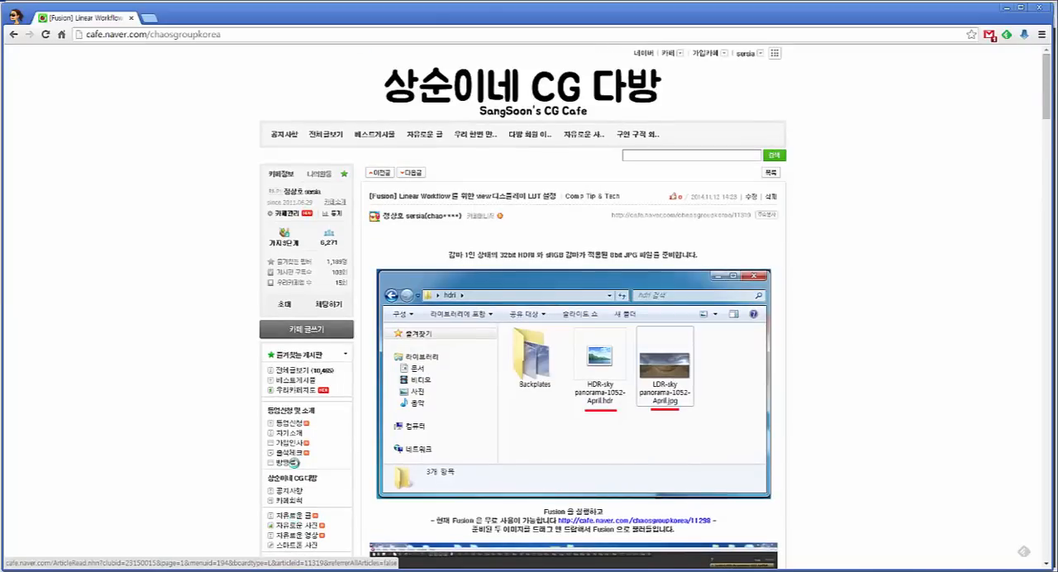
{"action": "scroll", "coordinate": [293, 463], "scroll_direction": "down", "scroll_amount": 9}
{"action": "scroll", "coordinate": [294, 463], "scroll_direction": "down", "scroll_amount": 4}
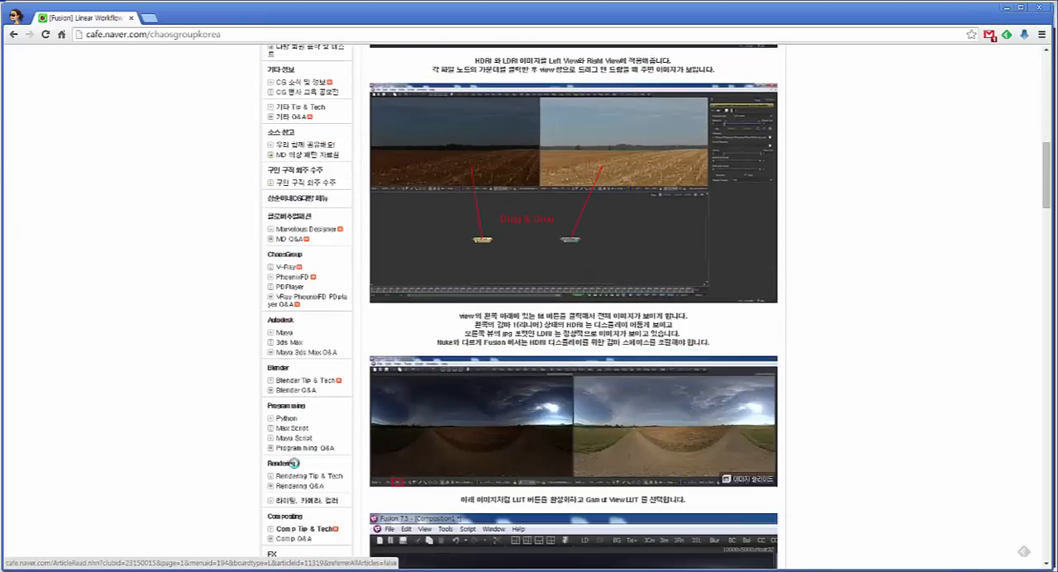
{"action": "left_click", "coordinate": [1007, 7]}
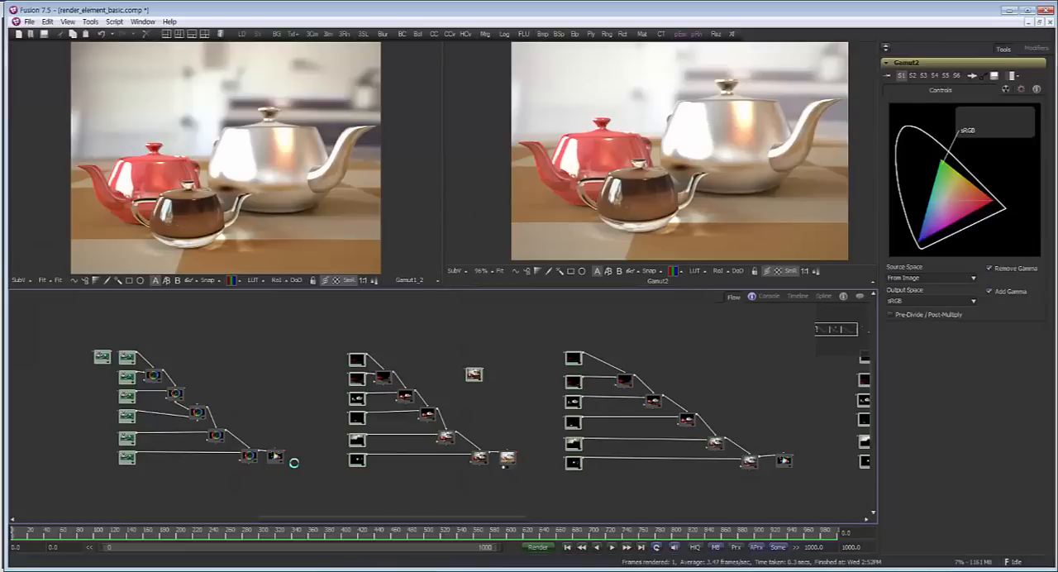
Examine the pass branches in Fusion's flow and open the settings of the linear branch's first ChannelBooleans node
{"action": "scroll", "coordinate": [293, 463], "scroll_direction": "up", "scroll_amount": 3}
{"action": "left_click_drag", "start_coordinate": [293, 463], "coordinate": [351, 369]}
{"action": "scroll", "coordinate": [293, 463], "scroll_direction": "up", "scroll_amount": 5}
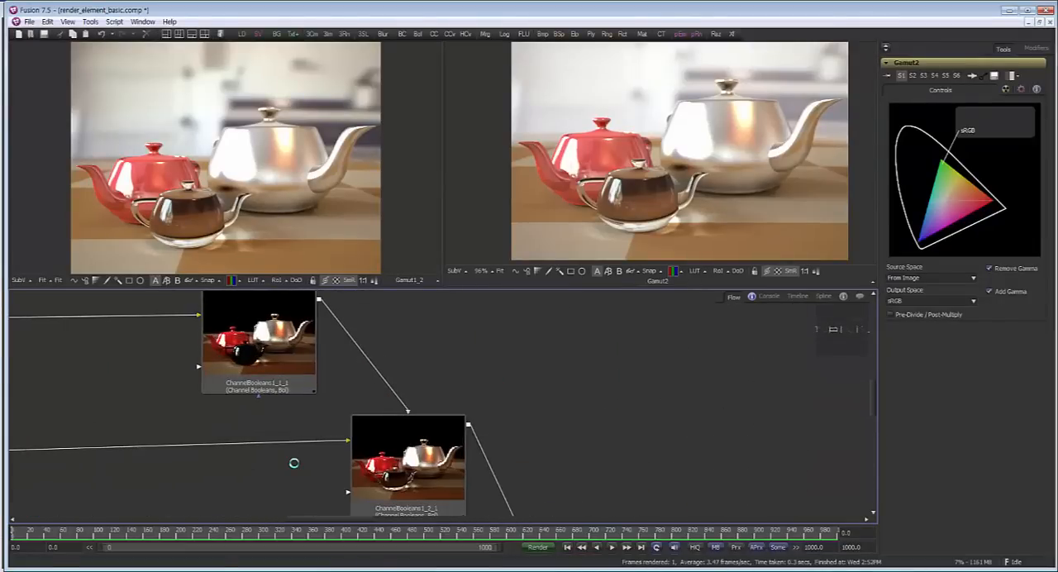
{"action": "scroll", "coordinate": [294, 463], "scroll_direction": "down", "scroll_amount": 5}
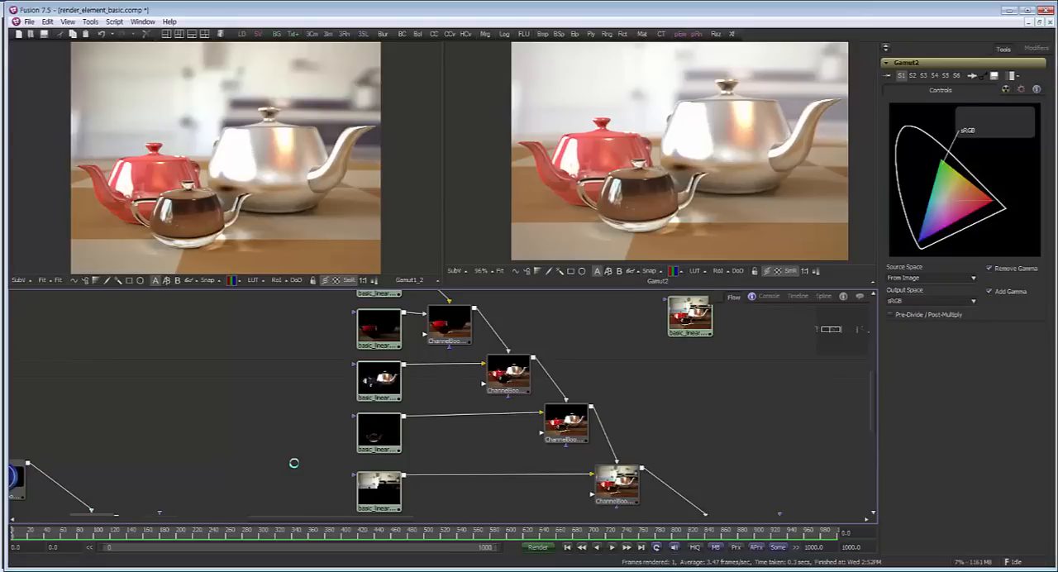
{"action": "scroll", "coordinate": [295, 463], "scroll_direction": "down", "scroll_amount": 4}
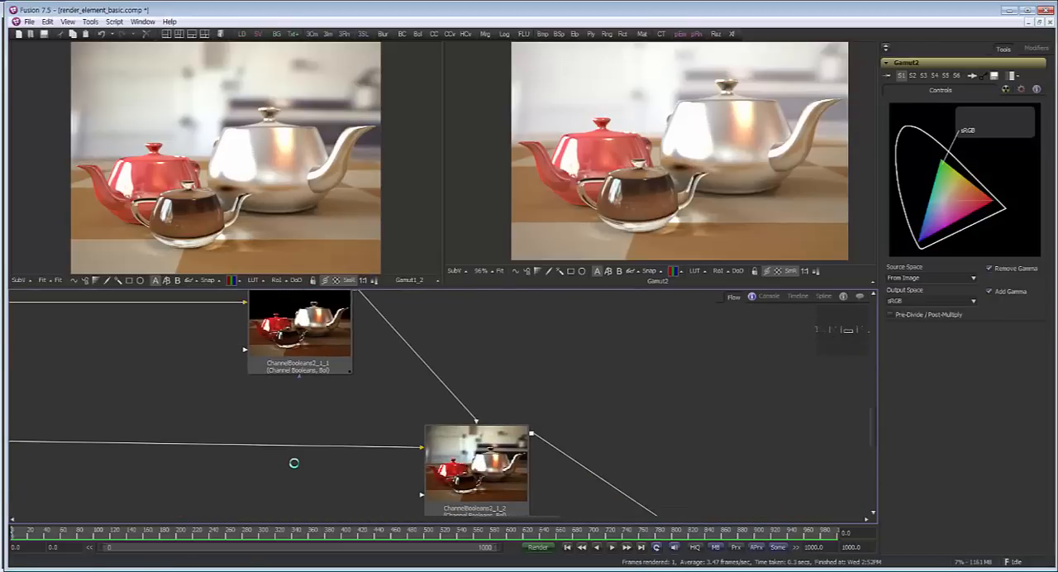
{"action": "scroll", "coordinate": [294, 463], "scroll_direction": "down", "scroll_amount": 3}
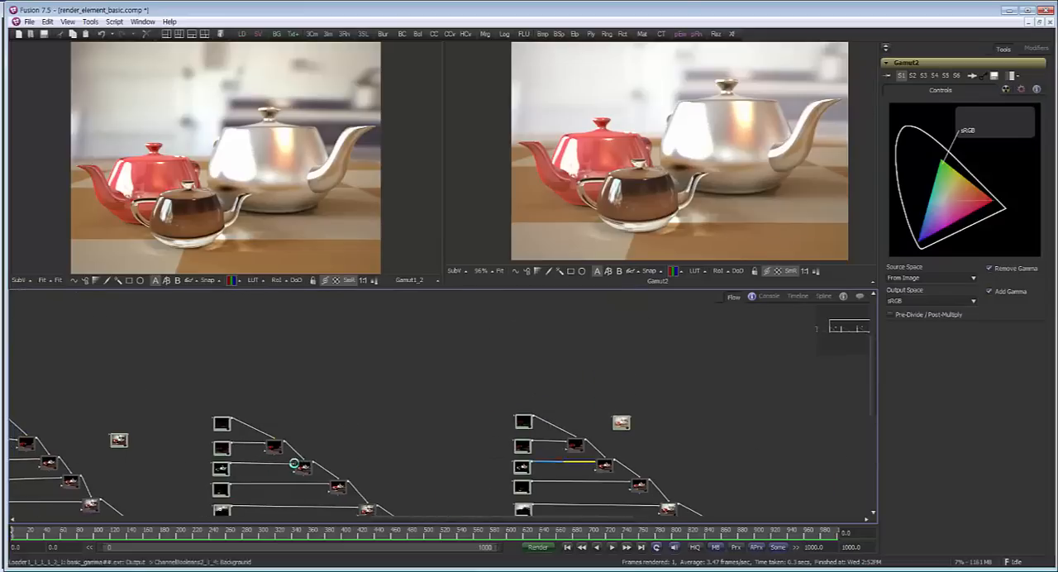
{"action": "scroll", "coordinate": [405, 377], "scroll_direction": "up", "scroll_amount": 2}
{"action": "left_click", "coordinate": [399, 381]}
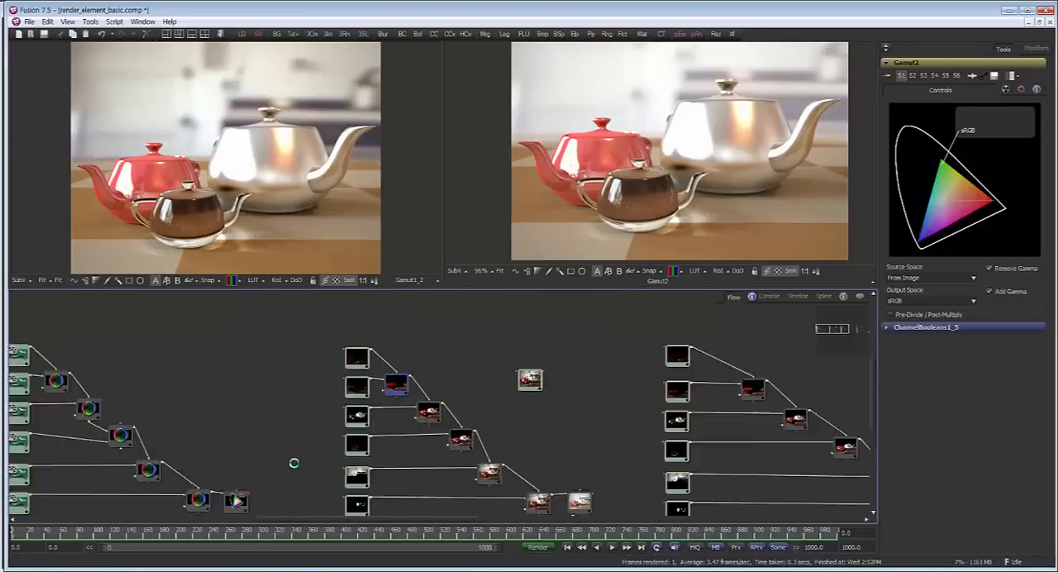
{"action": "scroll", "coordinate": [403, 377], "scroll_direction": "up", "scroll_amount": 2}
{"action": "left_click_drag", "start_coordinate": [294, 463], "coordinate": [234, 525]}
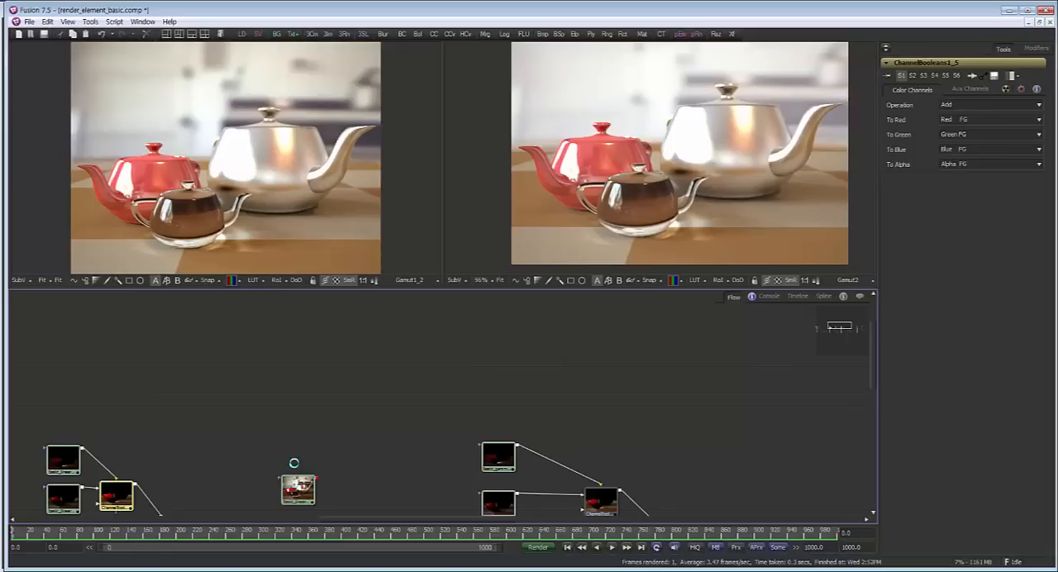
Move the linearized gamma branch's second pass loader slightly left, showing its import settings, and review the branch through to its Gamut node
{"action": "scroll", "coordinate": [294, 463], "scroll_direction": "down", "scroll_amount": 2}
{"action": "left_click_drag", "start_coordinate": [294, 463], "coordinate": [202, 340]}
{"action": "scroll", "coordinate": [294, 463], "scroll_direction": "up", "scroll_amount": 2}
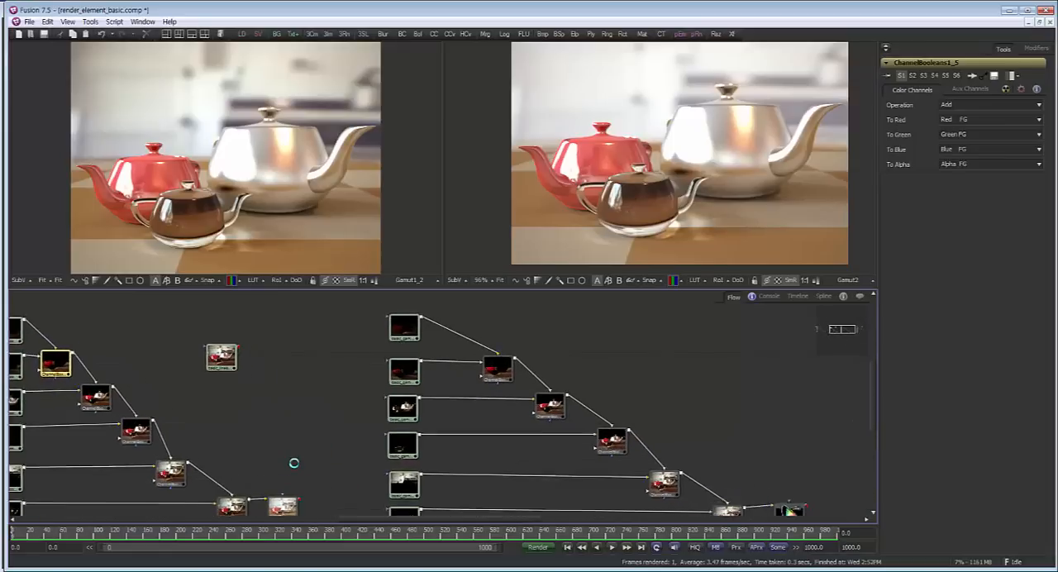
{"action": "left_click_drag", "start_coordinate": [294, 463], "coordinate": [63, 479]}
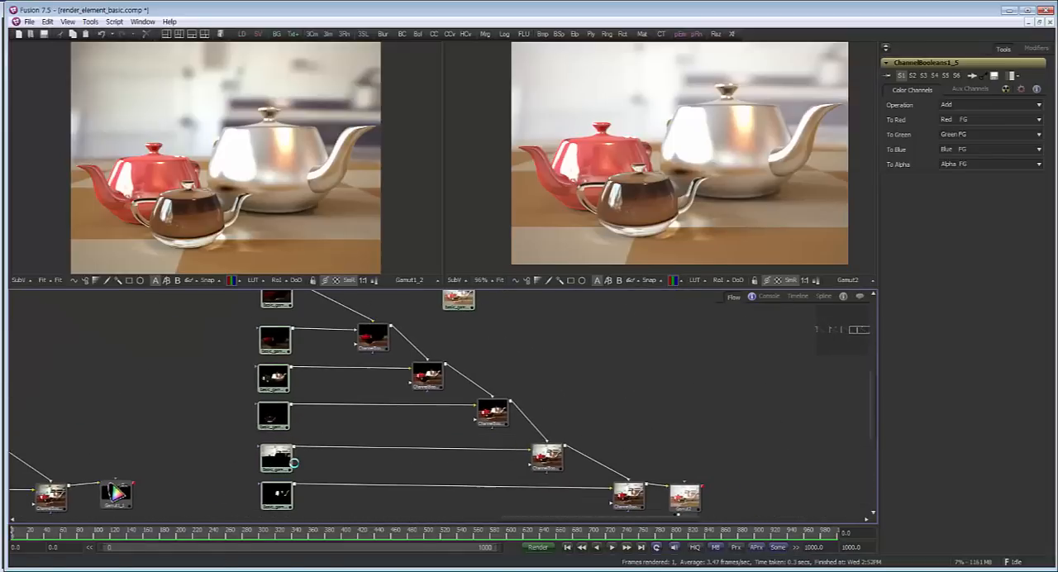
{"action": "left_click_drag", "start_coordinate": [294, 463], "coordinate": [190, 463]}
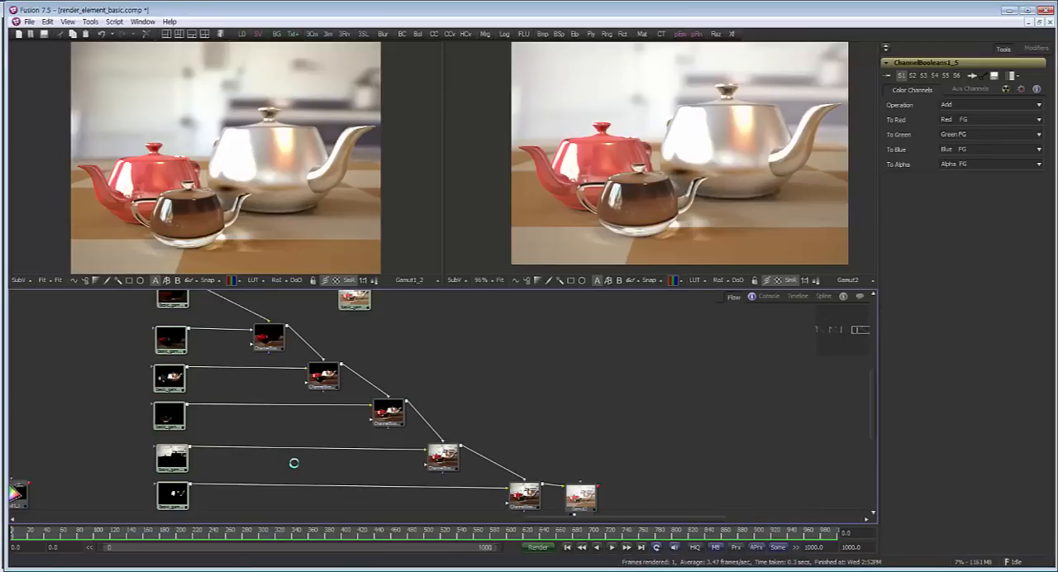
{"action": "left_click_drag", "start_coordinate": [171, 339], "coordinate": [136, 339]}
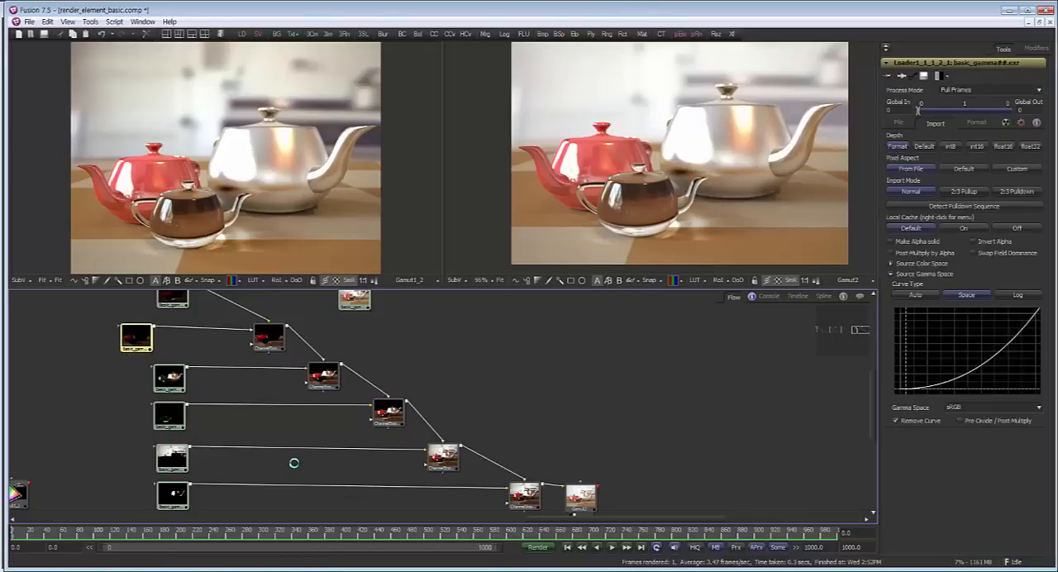
{"action": "left_click_drag", "start_coordinate": [546, 463], "coordinate": [516, 398]}
{"action": "mouse_move", "coordinate": [551, 433]}
{"action": "left_mouse_down"}
{"action": "mouse_move", "coordinate": [551, 404]}
{"action": "mouse_move", "coordinate": [551, 433]}
{"action": "left_mouse_up"}
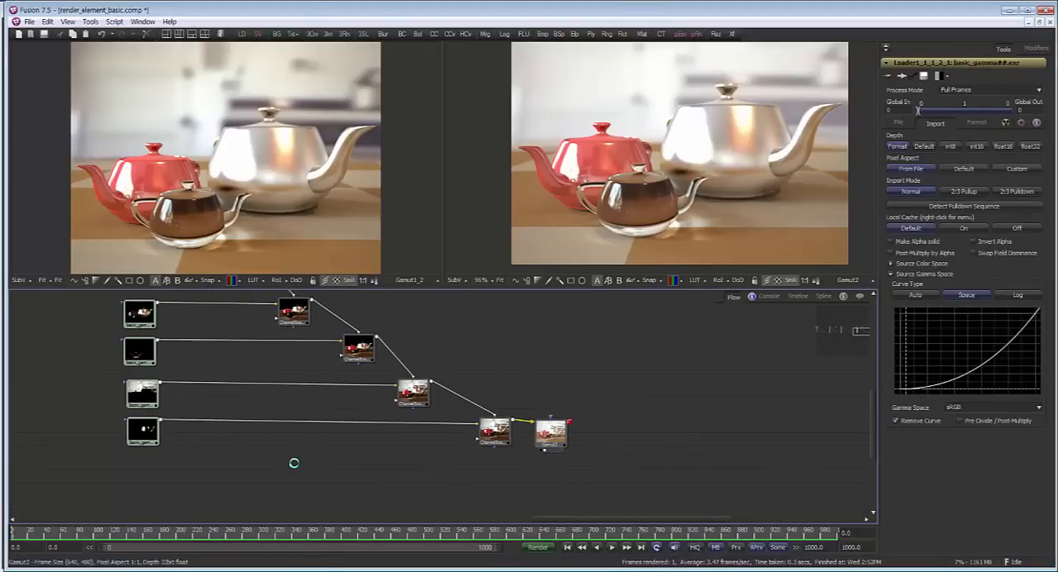
{"action": "scroll", "coordinate": [541, 420], "scroll_direction": "up", "scroll_amount": 4}
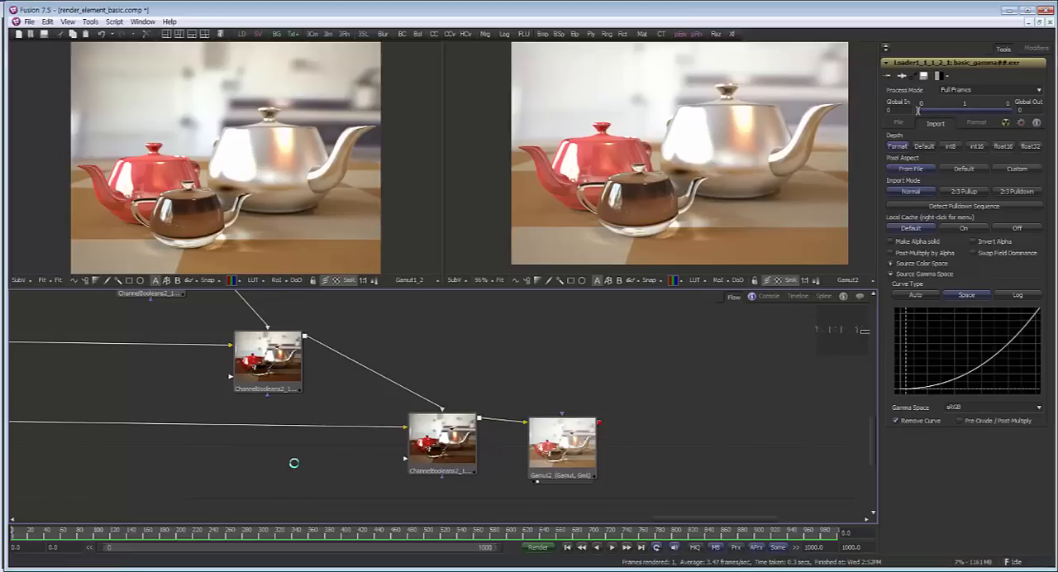
{"action": "left_click_drag", "start_coordinate": [295, 463], "coordinate": [463, 515]}
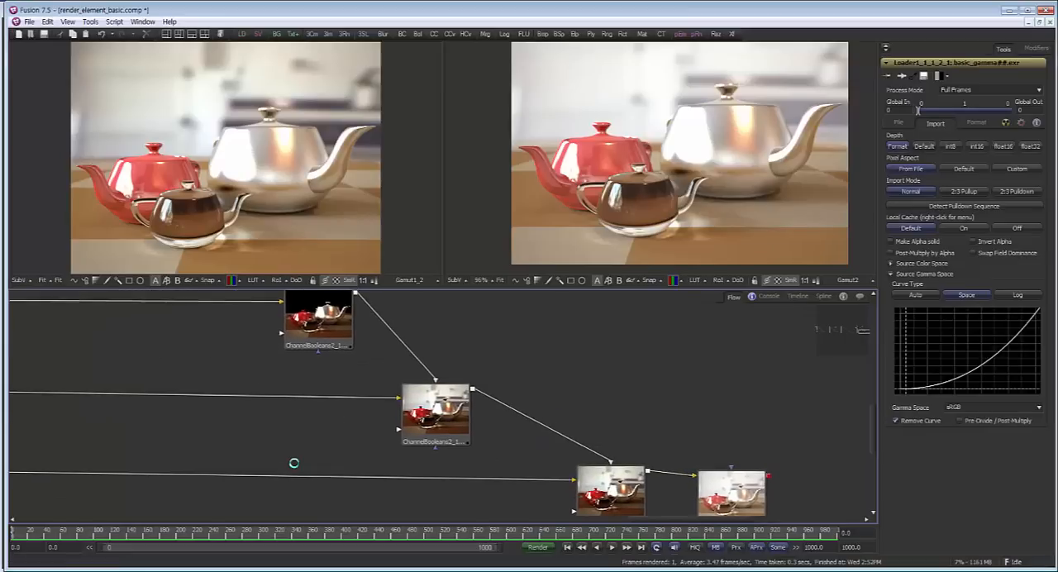
Look over the linearized gamma branch and display the standalone full-render basic_gamma loader in the second viewer
{"action": "scroll", "coordinate": [295, 463], "scroll_direction": "down", "scroll_amount": 3}
{"action": "left_click_drag", "start_coordinate": [295, 463], "coordinate": [322, 509]}
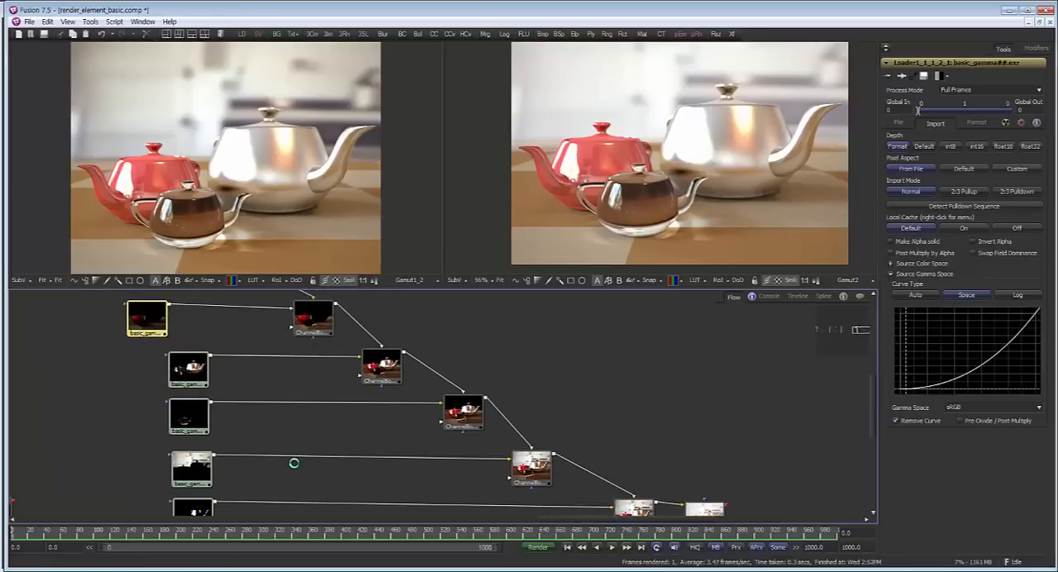
{"action": "scroll", "coordinate": [295, 463], "scroll_direction": "down", "scroll_amount": 3}
{"action": "left_click_drag", "start_coordinate": [294, 463], "coordinate": [224, 454]}
{"action": "scroll", "coordinate": [294, 463], "scroll_direction": "up", "scroll_amount": 1}
{"action": "scroll", "coordinate": [294, 463], "scroll_direction": "down", "scroll_amount": 2}
{"action": "scroll", "coordinate": [294, 463], "scroll_direction": "up", "scroll_amount": 1}
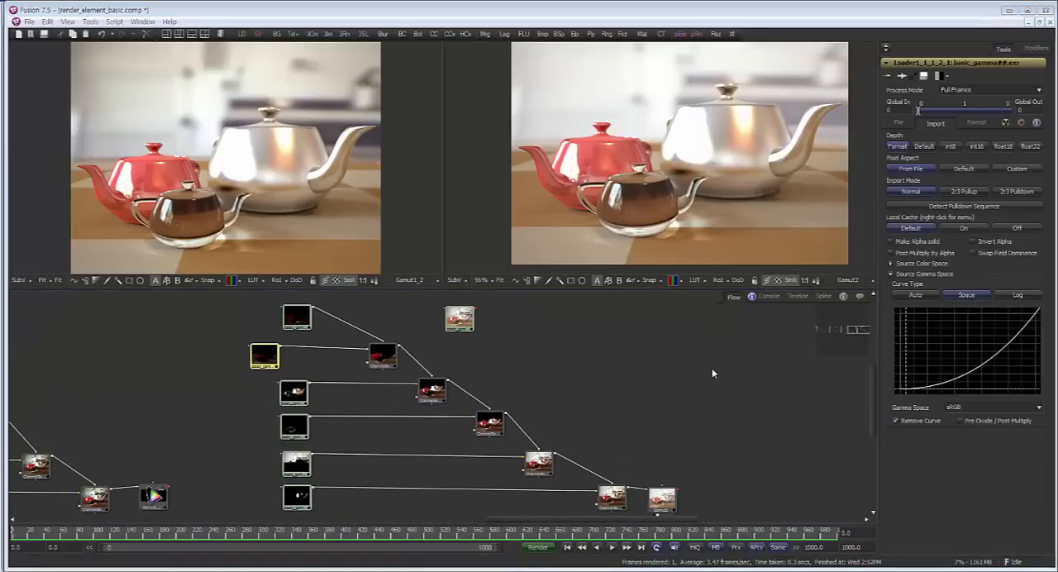
{"action": "left_click_drag", "start_coordinate": [608, 364], "coordinate": [553, 367]}
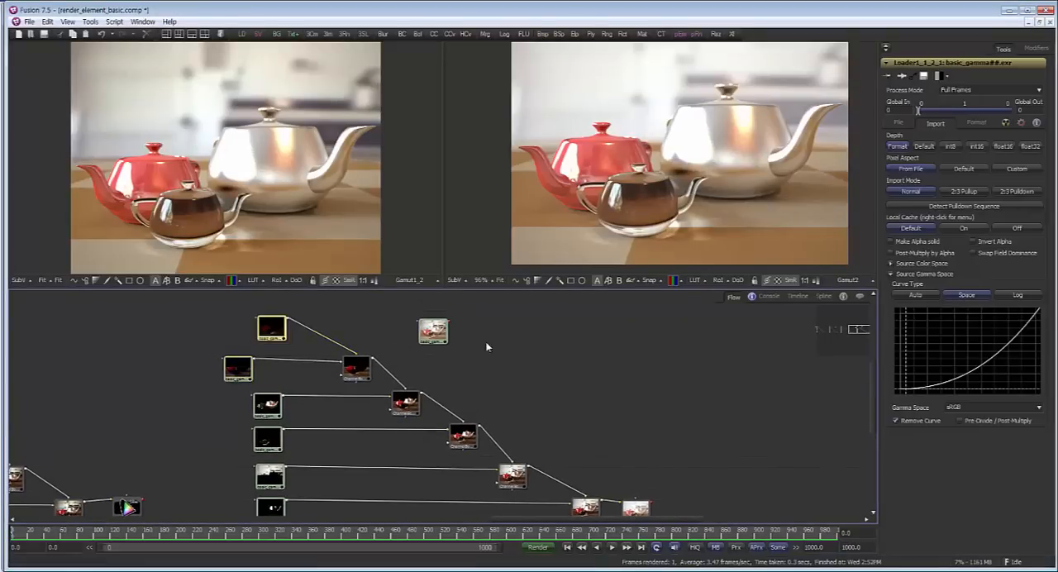
{"action": "left_click_drag", "start_coordinate": [441, 339], "coordinate": [836, 207]}
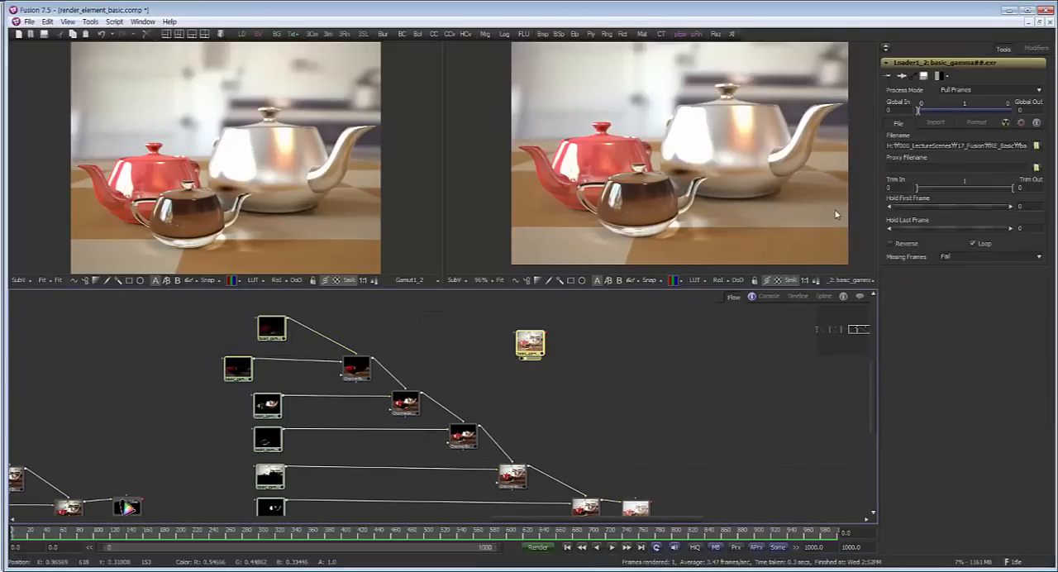
Expand the standalone loader's OpenEXR channel settings and inspect the sources available for the Red channel
{"action": "left_click", "coordinate": [974, 124]}
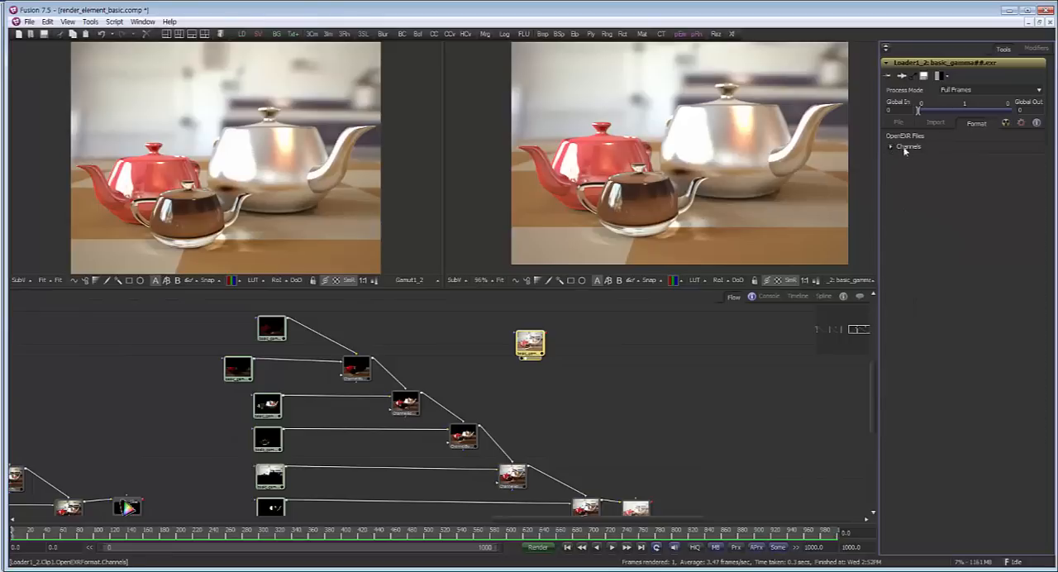
{"action": "left_click", "coordinate": [904, 148]}
{"action": "left_click", "coordinate": [965, 159]}
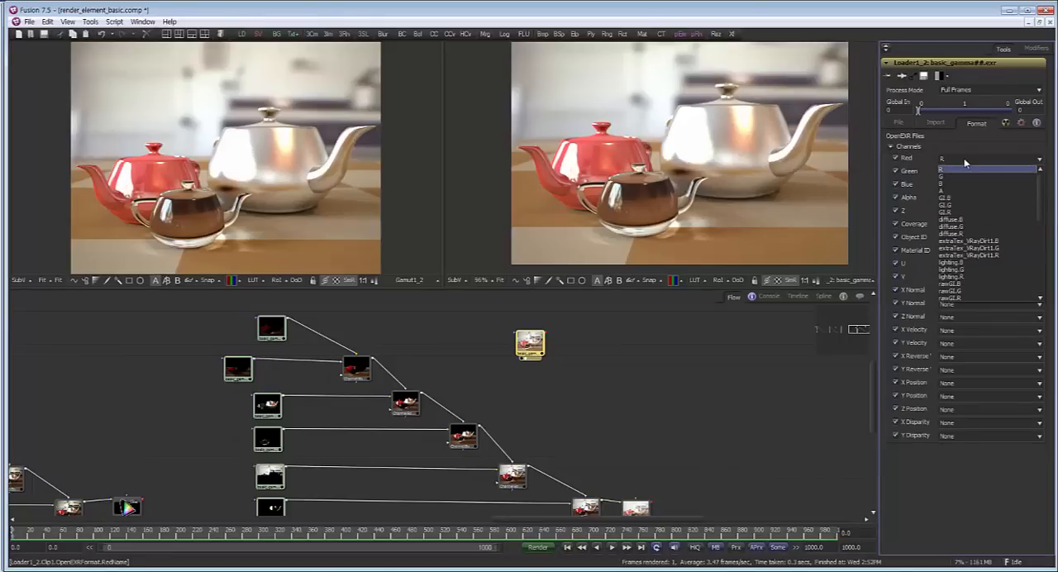
{"action": "left_click", "coordinate": [965, 163]}
Nudge the branch's first pass loader up and left, and move the standalone loader well clear of the branch
{"action": "left_click", "coordinate": [271, 329]}
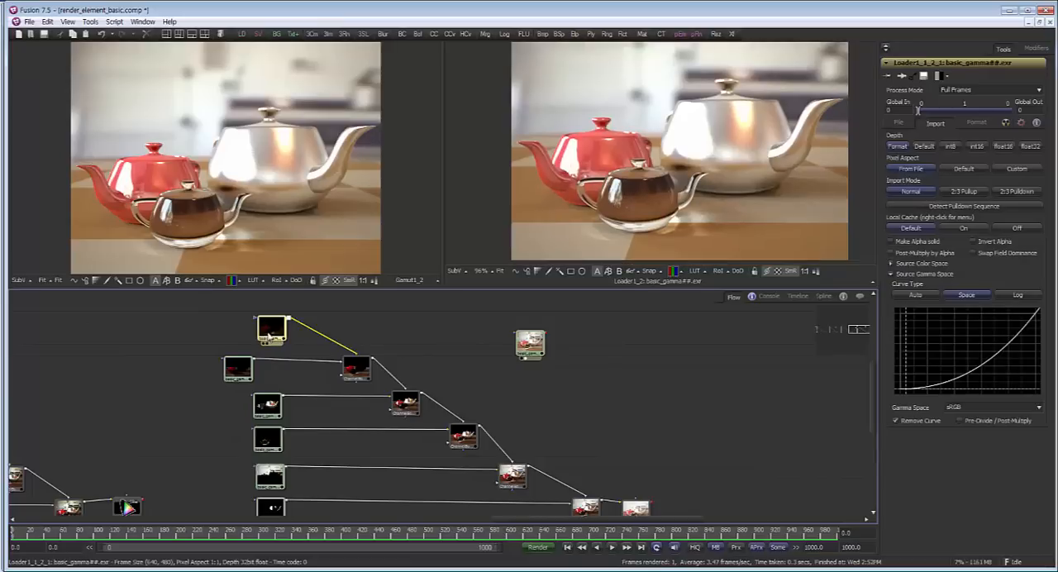
{"action": "left_click_drag", "start_coordinate": [272, 328], "coordinate": [266, 325]}
{"action": "left_click_drag", "start_coordinate": [530, 343], "coordinate": [742, 348]}
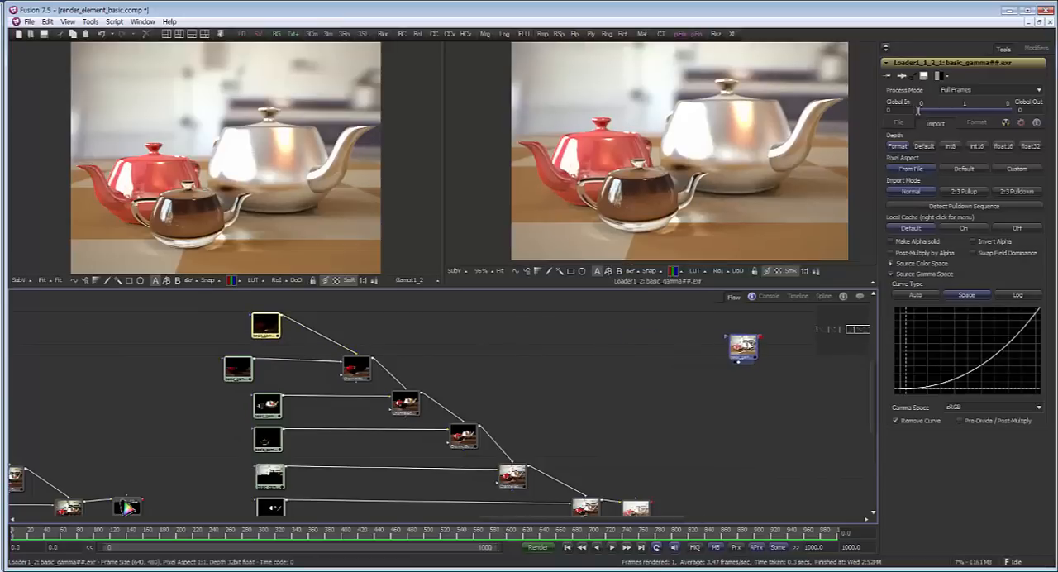
{"action": "left_click", "coordinate": [742, 347]}
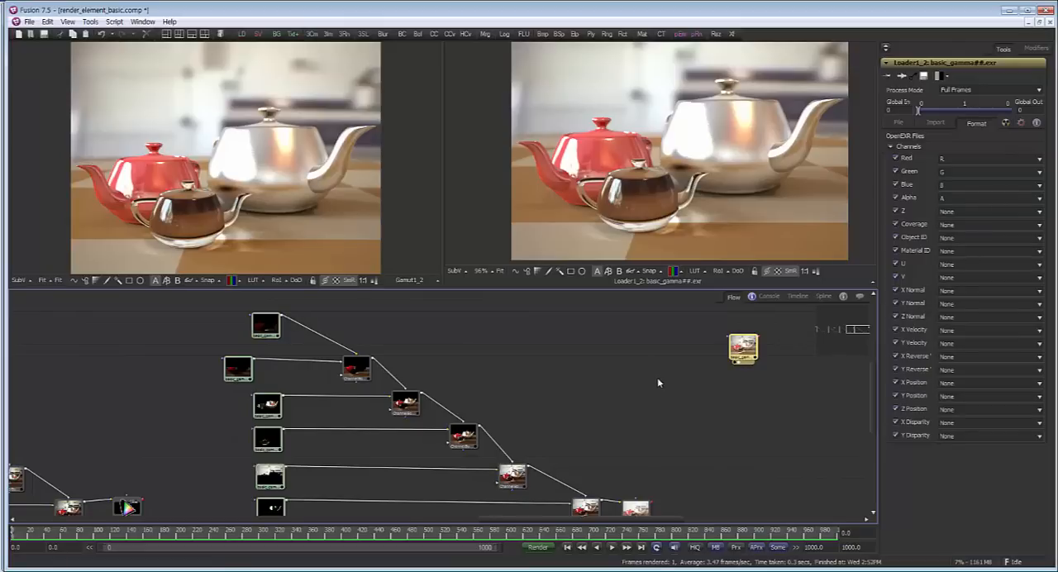
{"action": "left_click_drag", "start_coordinate": [658, 379], "coordinate": [609, 364]}
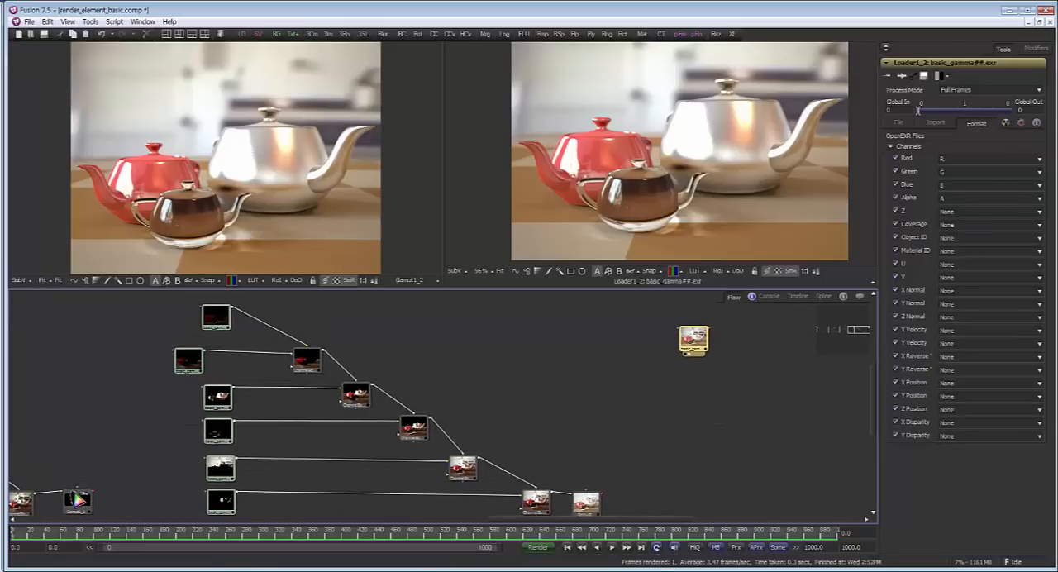
Switch to Chrome, open and skim the Fusion article on splitting multichannel EXR files with a script, and return to Fusion
{"action": "left_click", "coordinate": [390, 559]}
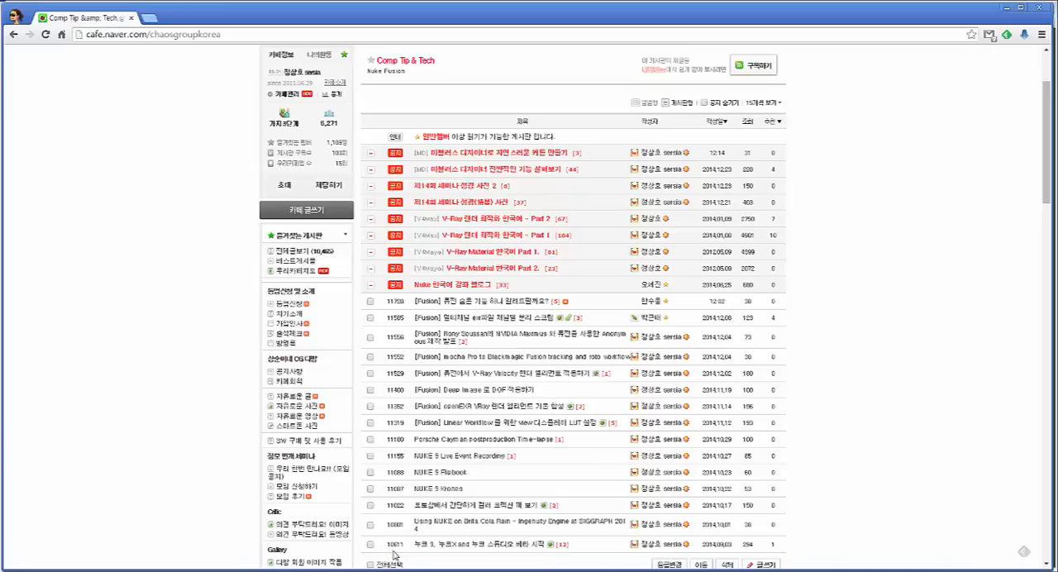
{"action": "left_click", "coordinate": [548, 318]}
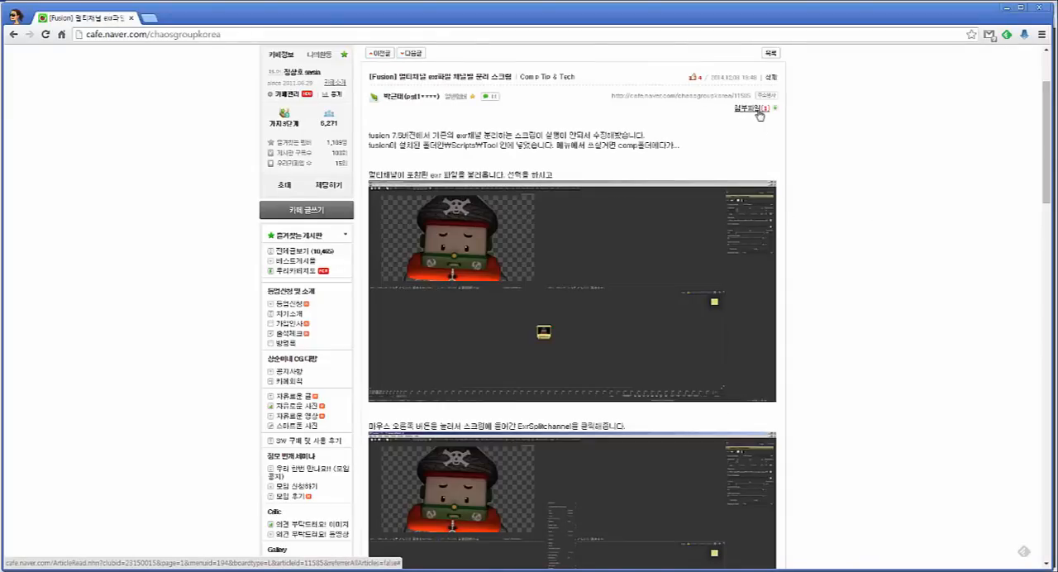
{"action": "scroll", "coordinate": [764, 198], "scroll_direction": "down", "scroll_amount": 3}
{"action": "scroll", "coordinate": [614, 158], "scroll_direction": "down", "scroll_amount": 3}
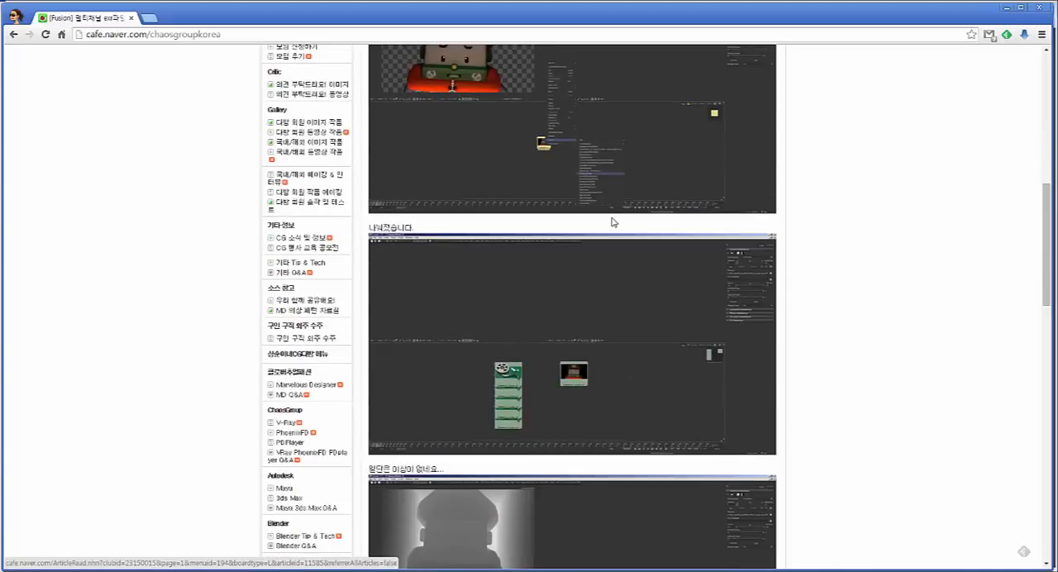
{"action": "scroll", "coordinate": [614, 220], "scroll_direction": "down", "scroll_amount": 3}
{"action": "scroll", "coordinate": [733, 221], "scroll_direction": "up", "scroll_amount": 4}
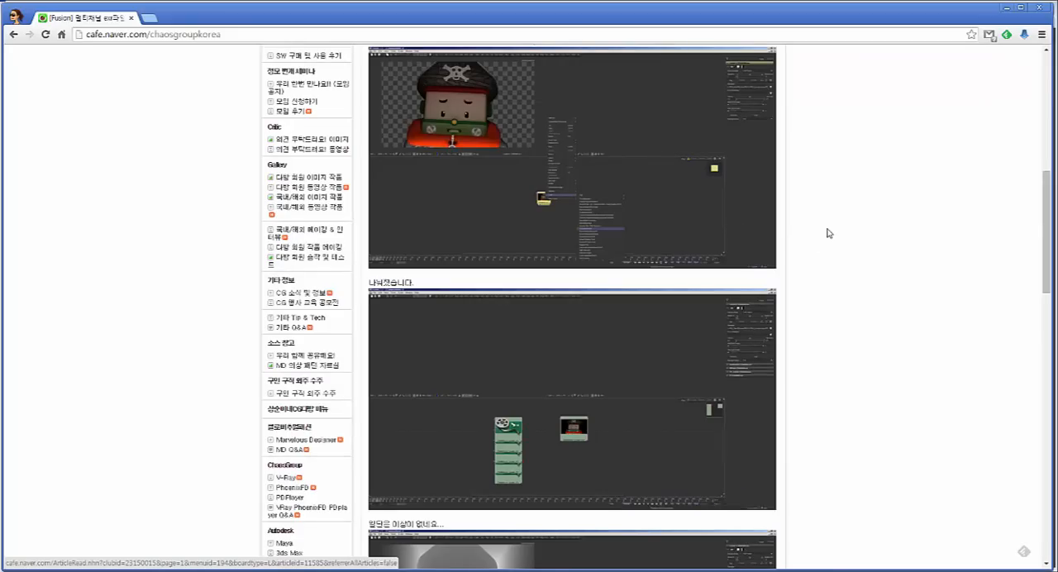
{"action": "left_click", "coordinate": [1005, 7]}
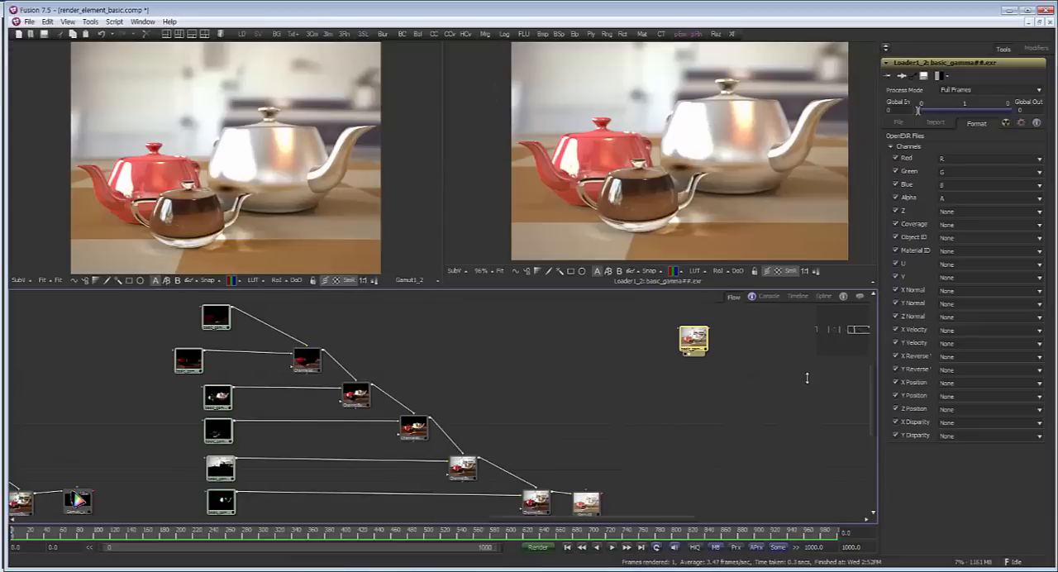
Run the ExrSplitchannel script on the standalone basic_gamma loader
{"action": "left_click_drag", "start_coordinate": [686, 341], "coordinate": [680, 341]}
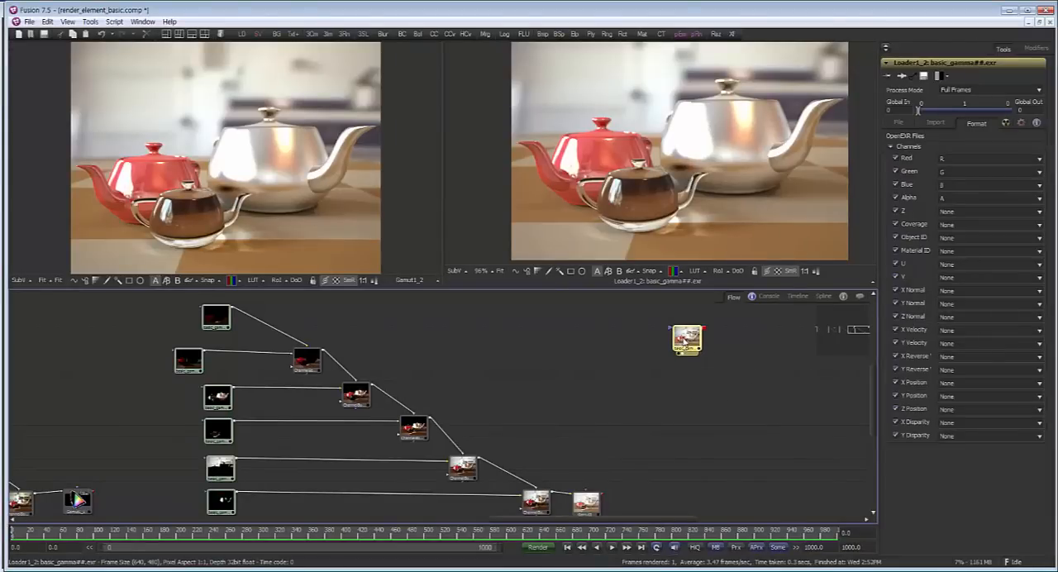
{"action": "right_click", "coordinate": [683, 340]}
{"action": "mouse_move", "coordinate": [726, 320]}
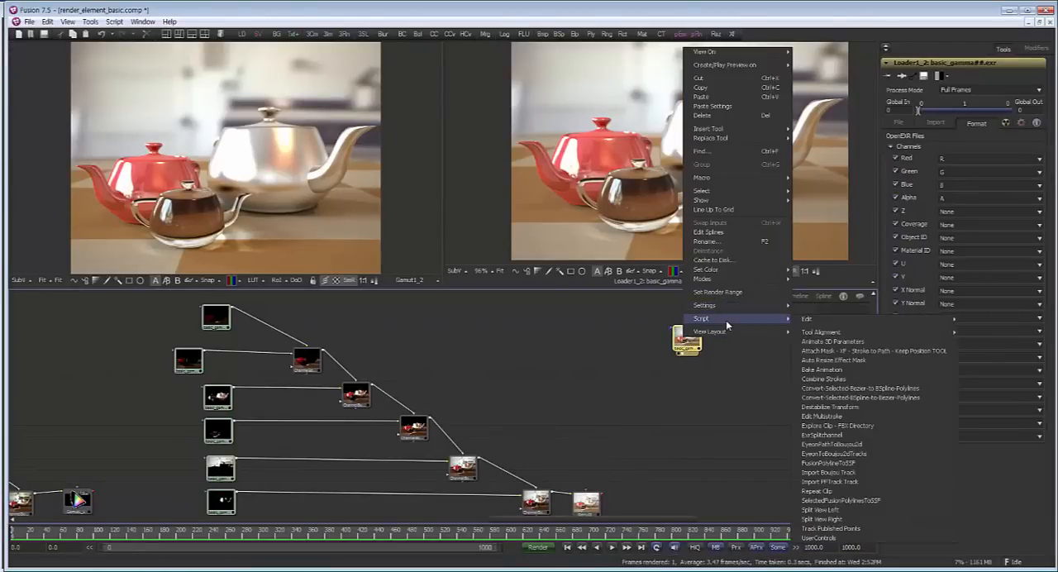
{"action": "mouse_move", "coordinate": [806, 321]}
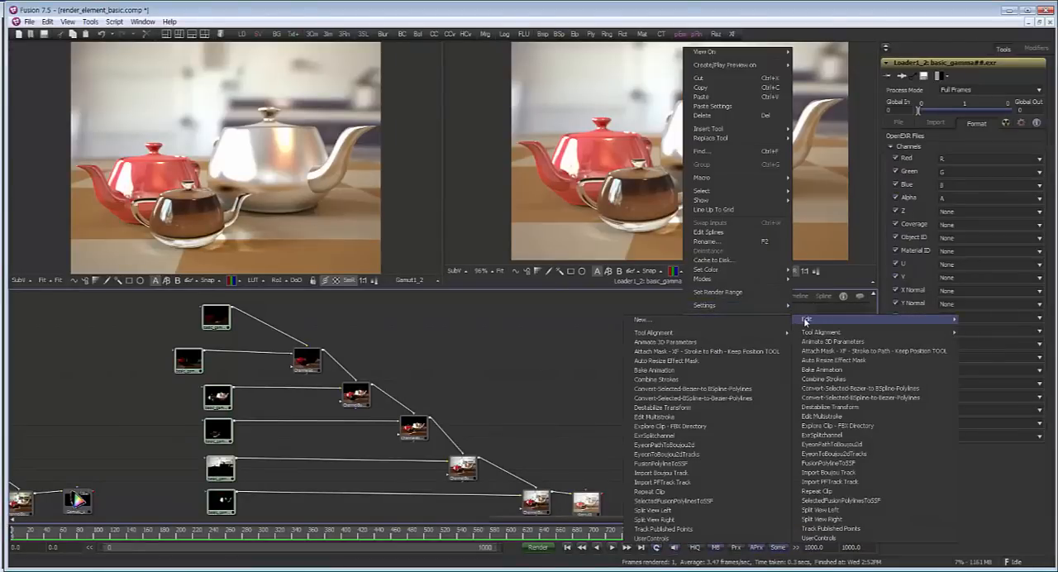
{"action": "left_click", "coordinate": [833, 435]}
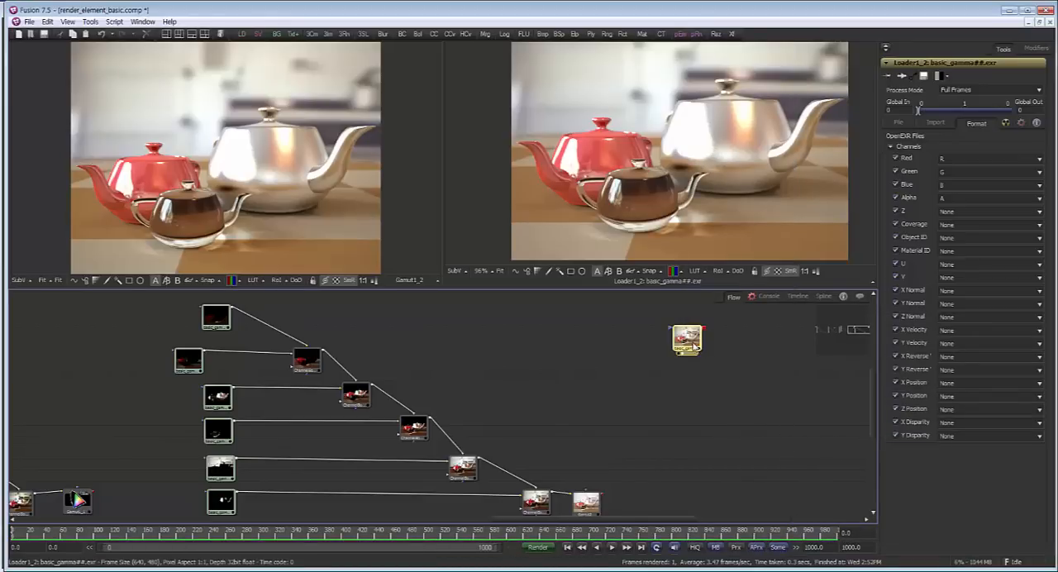
Move the source loader farther away from the branch and show its file settings
{"action": "left_click_drag", "start_coordinate": [694, 346], "coordinate": [774, 359]}
{"action": "left_click_drag", "start_coordinate": [685, 403], "coordinate": [571, 401]}
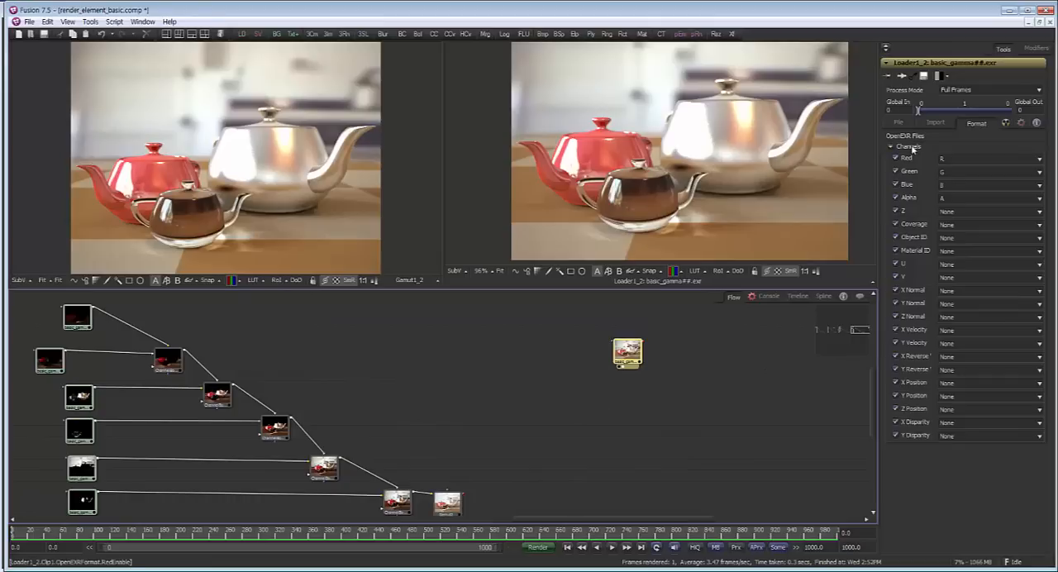
{"action": "left_click", "coordinate": [899, 122]}
Find the stack of split pass loaders over the neighbouring branch and move it next to the source loader
{"action": "left_click_drag", "start_coordinate": [180, 410], "coordinate": [527, 404]}
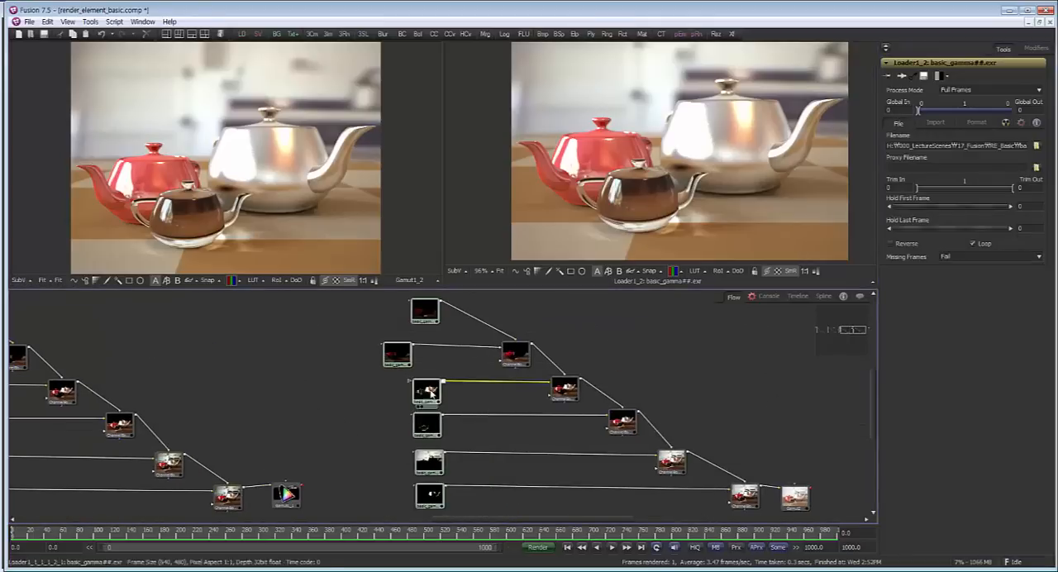
{"action": "scroll", "coordinate": [450, 391], "scroll_direction": "down", "scroll_amount": 5}
{"action": "left_click_drag", "start_coordinate": [327, 389], "coordinate": [379, 393]}
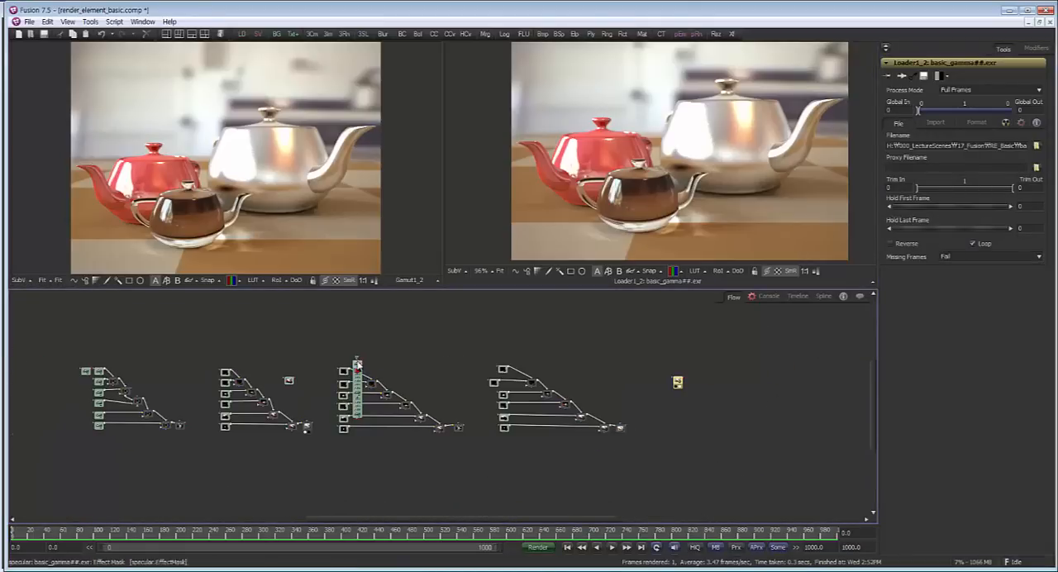
{"action": "scroll", "coordinate": [357, 368], "scroll_direction": "up", "scroll_amount": 5}
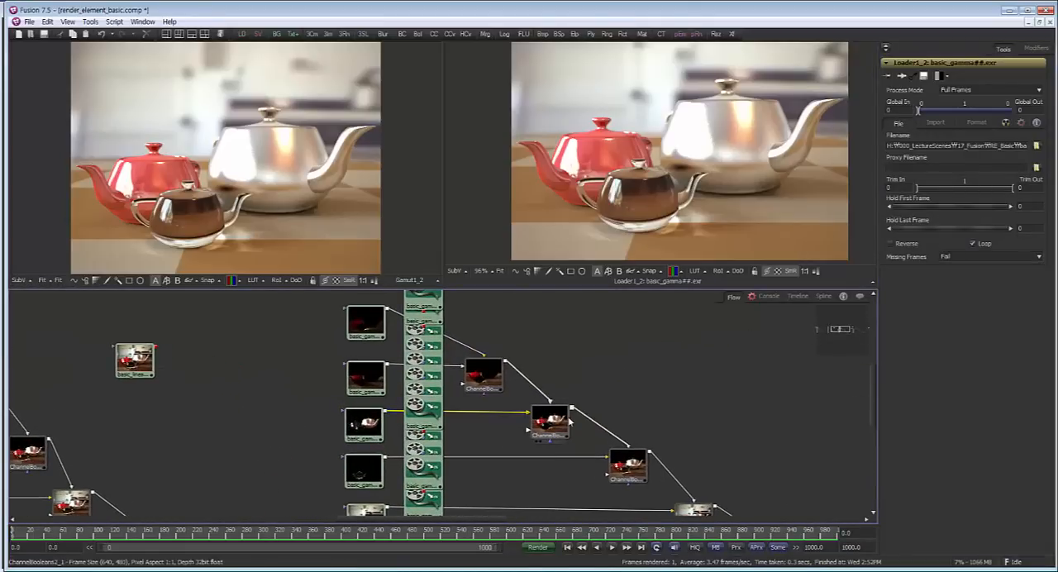
{"action": "scroll", "coordinate": [568, 422], "scroll_direction": "down", "scroll_amount": 4}
{"action": "left_click_drag", "start_coordinate": [454, 304], "coordinate": [497, 492]}
{"action": "left_click_drag", "start_coordinate": [480, 343], "coordinate": [770, 353]}
{"action": "left_click_drag", "start_coordinate": [666, 355], "coordinate": [93, 358]}
Separate the specular and selfIllum loaders from the stack and preview the split passes, including refractionFilter, in the second viewer
{"action": "left_click_drag", "start_coordinate": [187, 364], "coordinate": [686, 118]}
{"action": "left_click", "coordinate": [769, 431]}
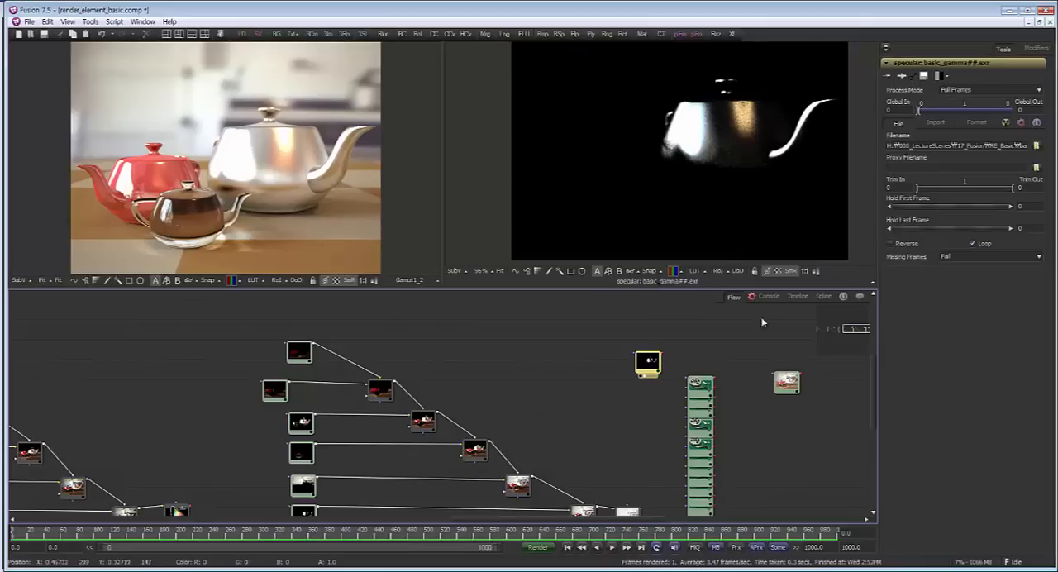
{"action": "left_click_drag", "start_coordinate": [701, 385], "coordinate": [817, 198]}
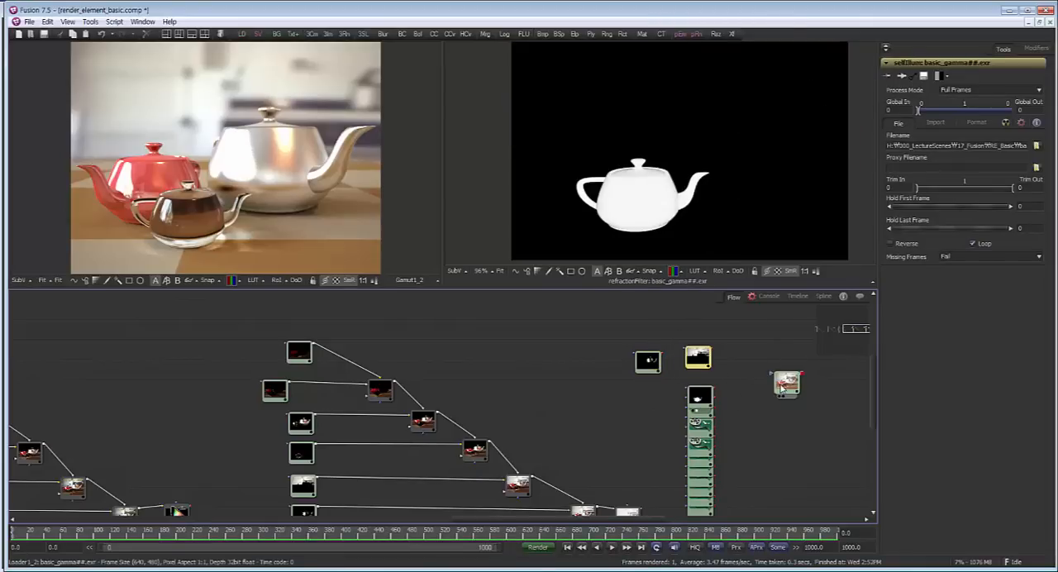
Move the source loader close to the branch, display it in the second viewer, and show its EXR channel settings
{"action": "left_click_drag", "start_coordinate": [782, 386], "coordinate": [567, 414]}
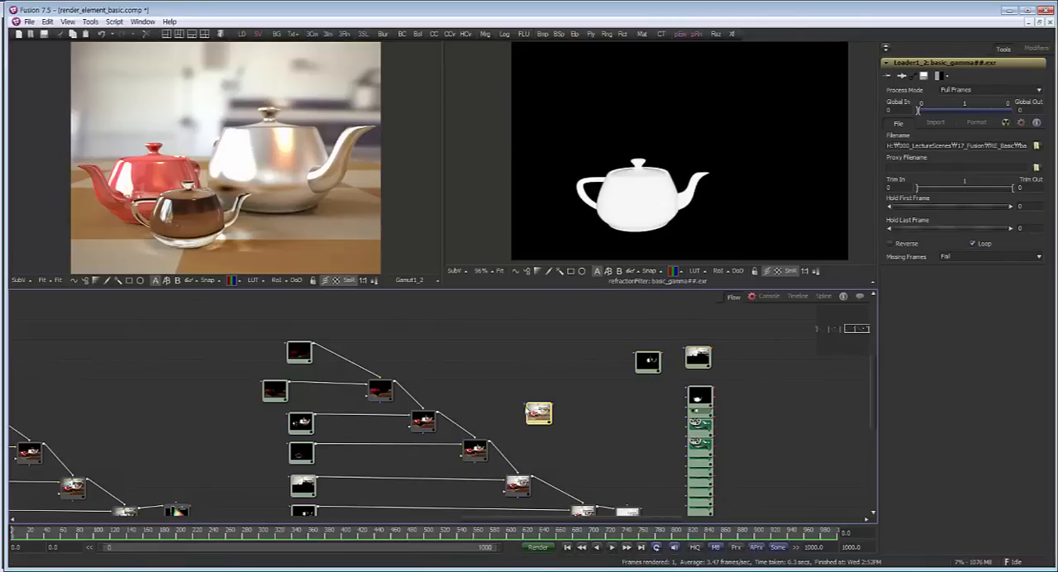
{"action": "left_click", "coordinate": [976, 123]}
{"action": "key", "text": "2"}
Try GI.B and diffuse.R as the source for the loader's Red channel
{"action": "left_click", "coordinate": [950, 158]}
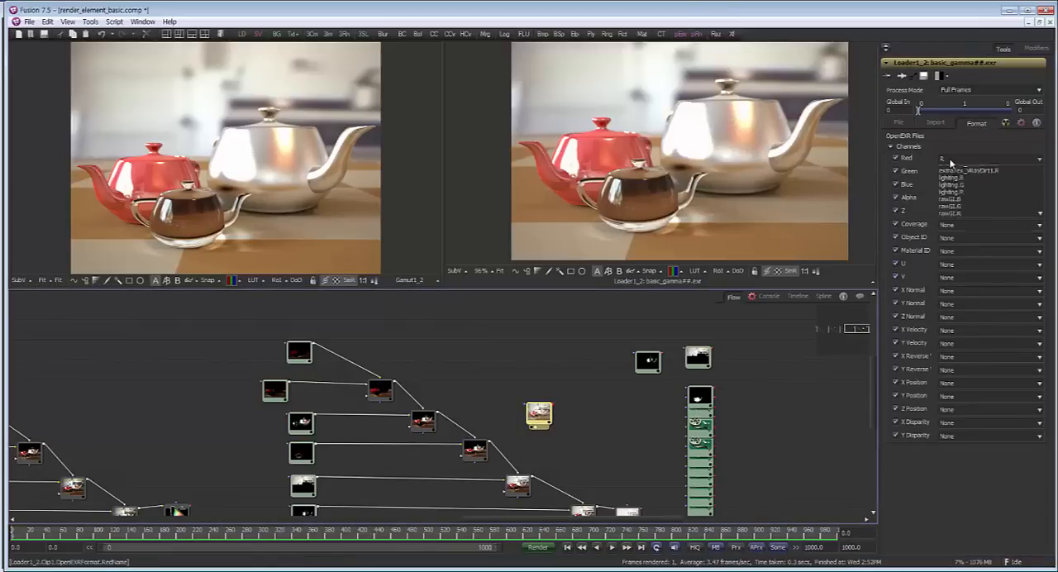
{"action": "left_click", "coordinate": [942, 199]}
{"action": "left_click", "coordinate": [963, 183]}
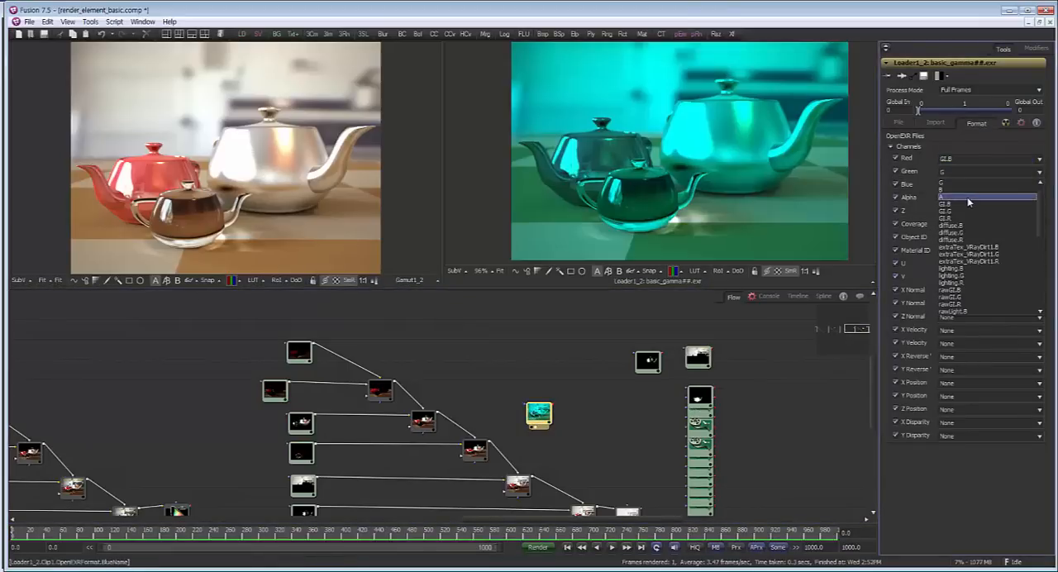
{"action": "left_click", "coordinate": [959, 158]}
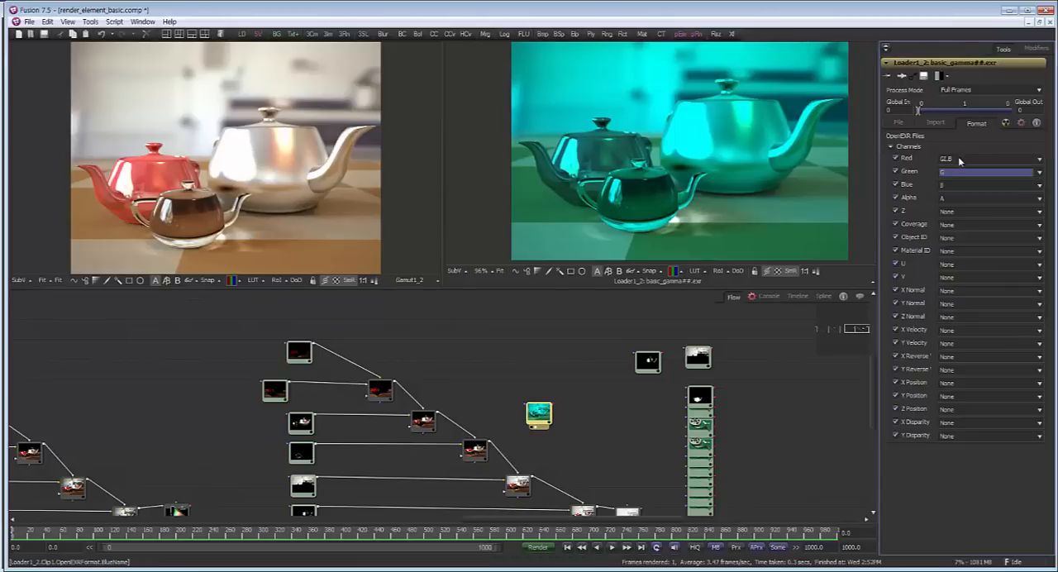
{"action": "left_click", "coordinate": [960, 158]}
{"action": "left_click", "coordinate": [975, 206]}
Assign GI.R, GI.G and GI.B to the loader's Red, Green and Blue channels, and place it below the specular loader
{"action": "left_click", "coordinate": [965, 172]}
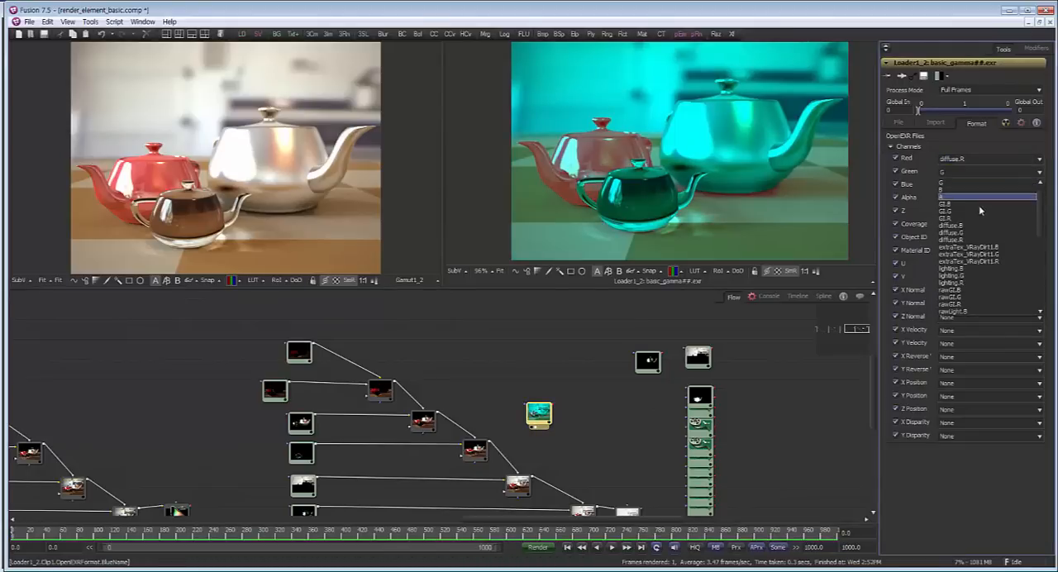
{"action": "left_click", "coordinate": [982, 216]}
{"action": "left_click", "coordinate": [967, 183]}
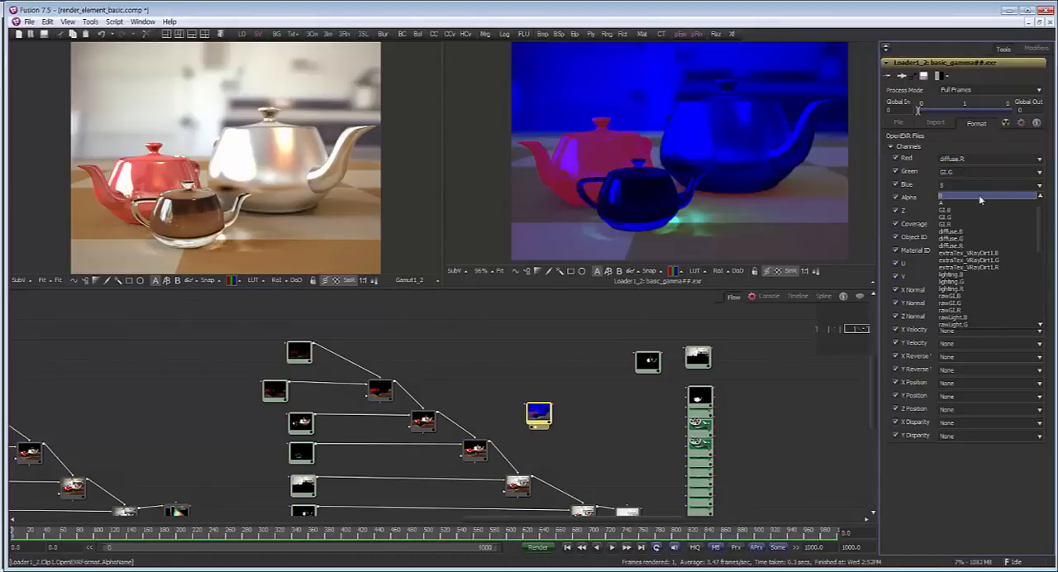
{"action": "left_click", "coordinate": [984, 210]}
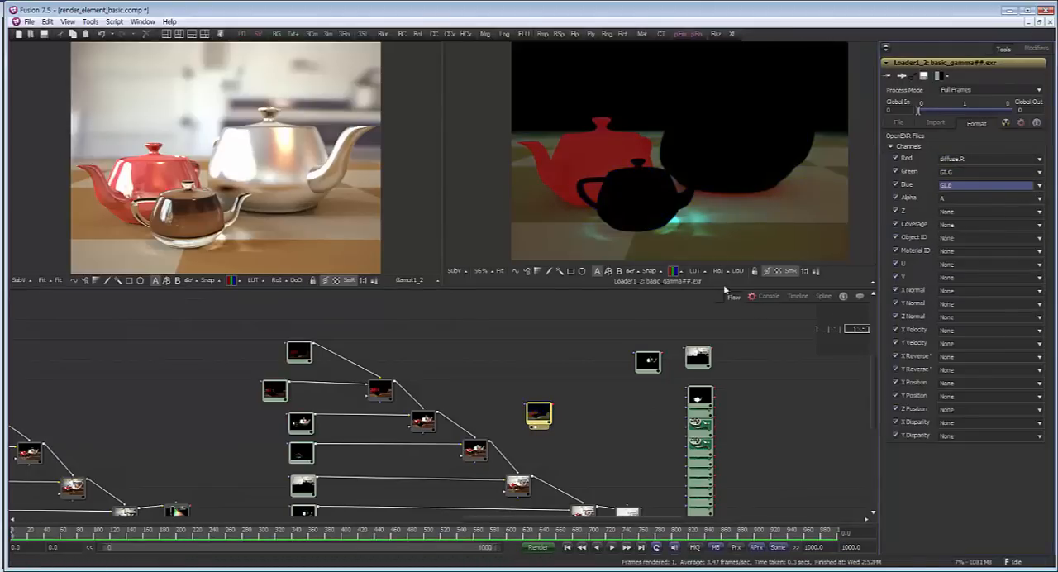
{"action": "left_click", "coordinate": [976, 159]}
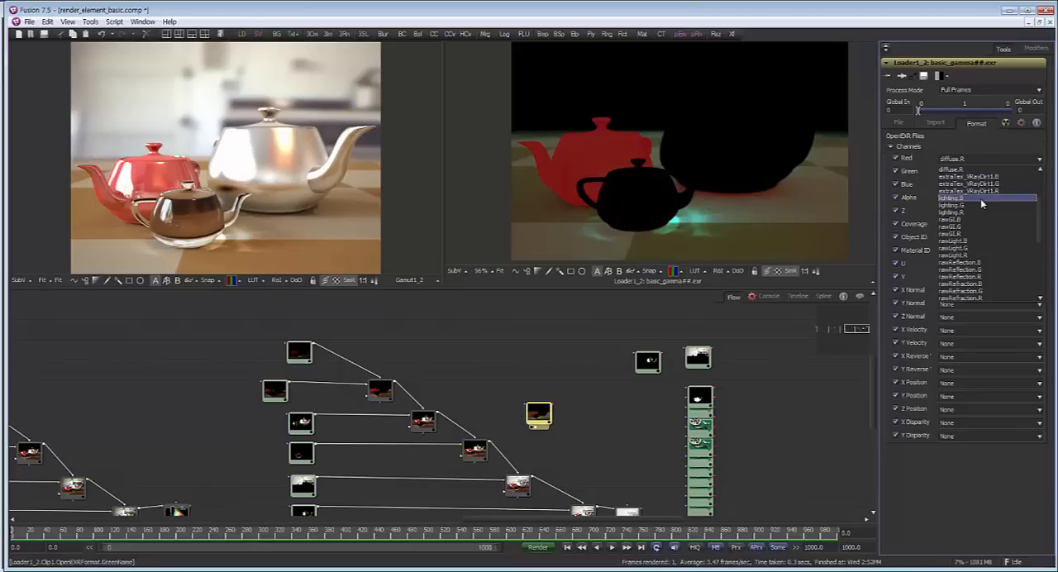
{"action": "left_click", "coordinate": [981, 213]}
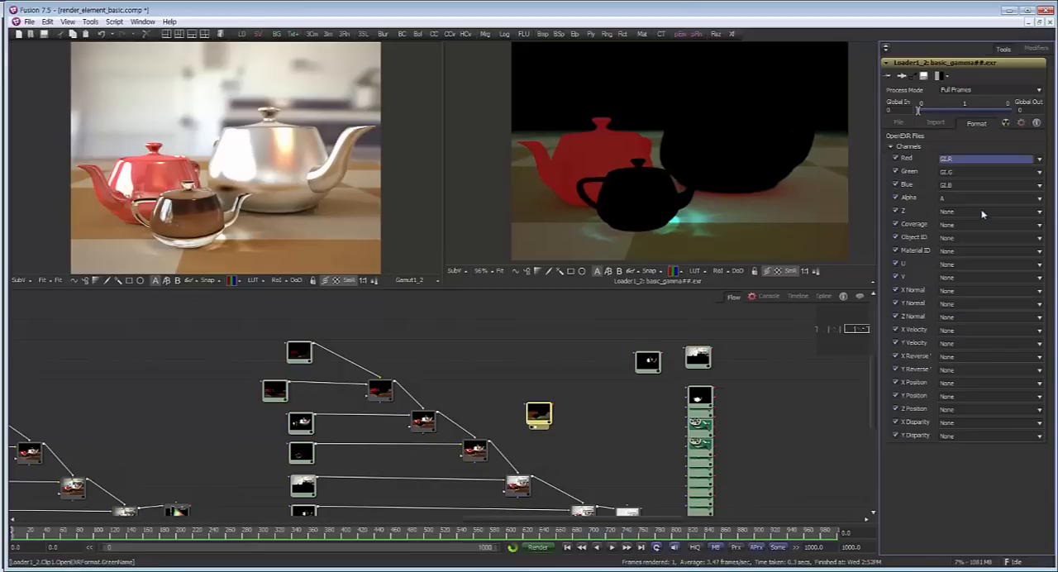
{"action": "left_click_drag", "start_coordinate": [557, 426], "coordinate": [635, 362]}
{"action": "left_click_drag", "start_coordinate": [612, 329], "coordinate": [620, 332]}
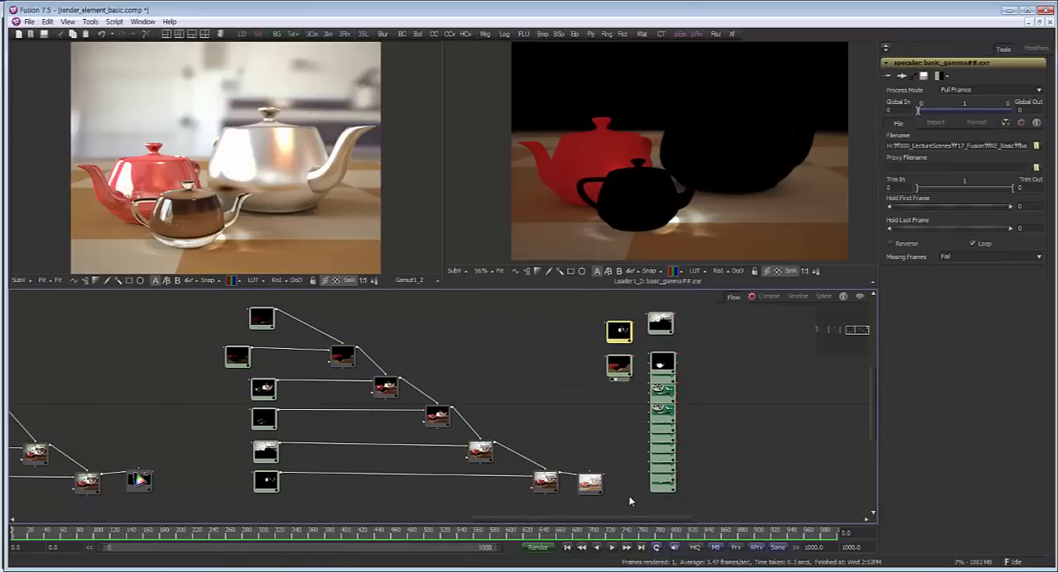